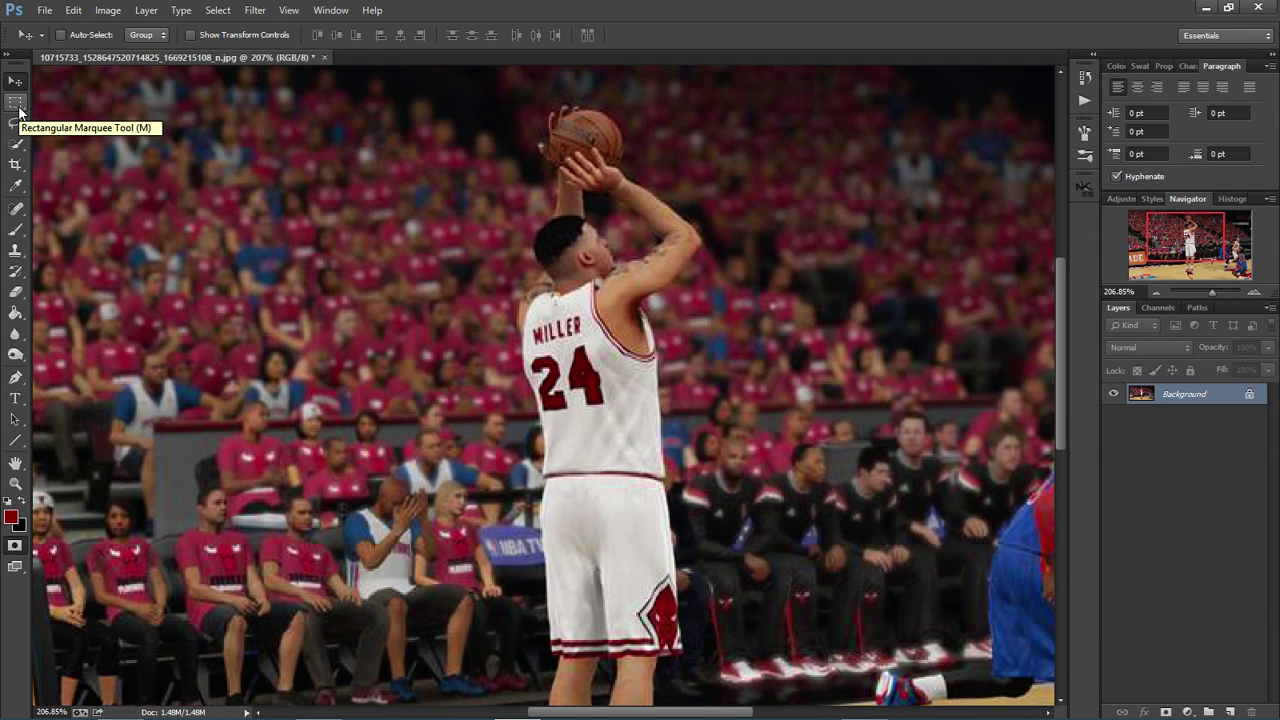
# Select the player wearing number 24 with a rectangular marquee enclosing the ball, body and shoes.
pyautogui.click(16, 103)
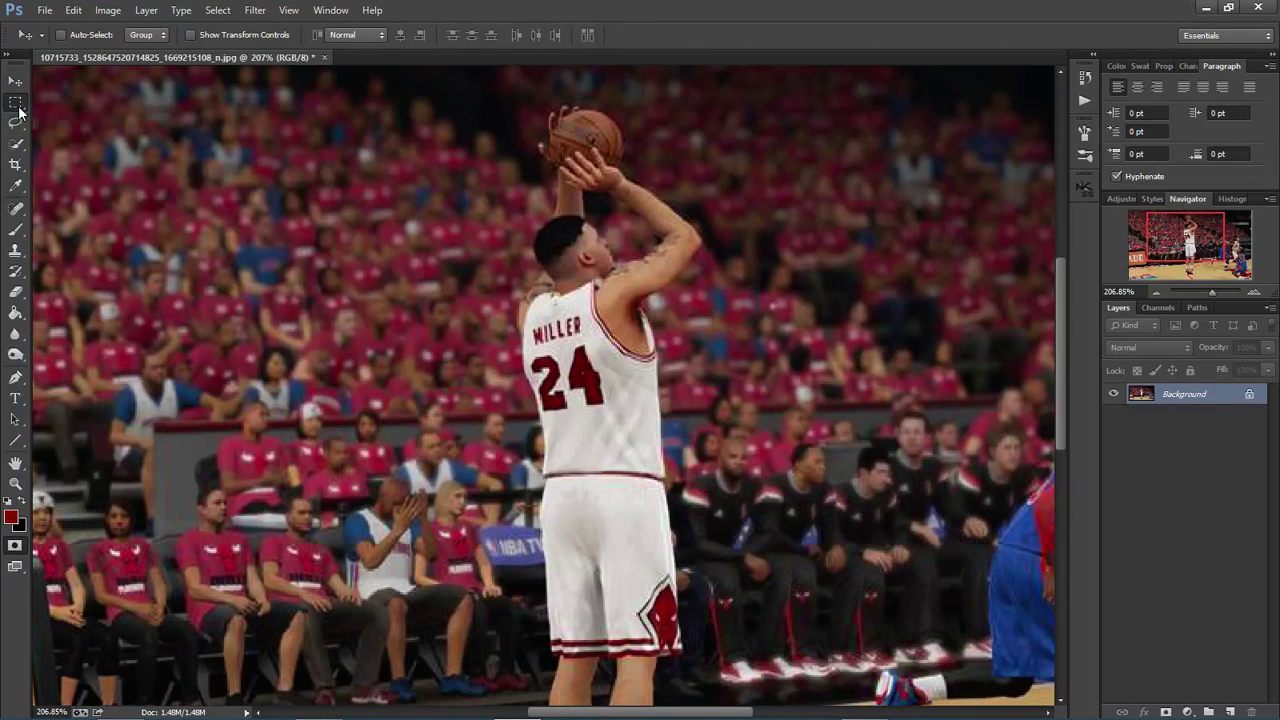
pyautogui.scroll(-2, 410, 148)
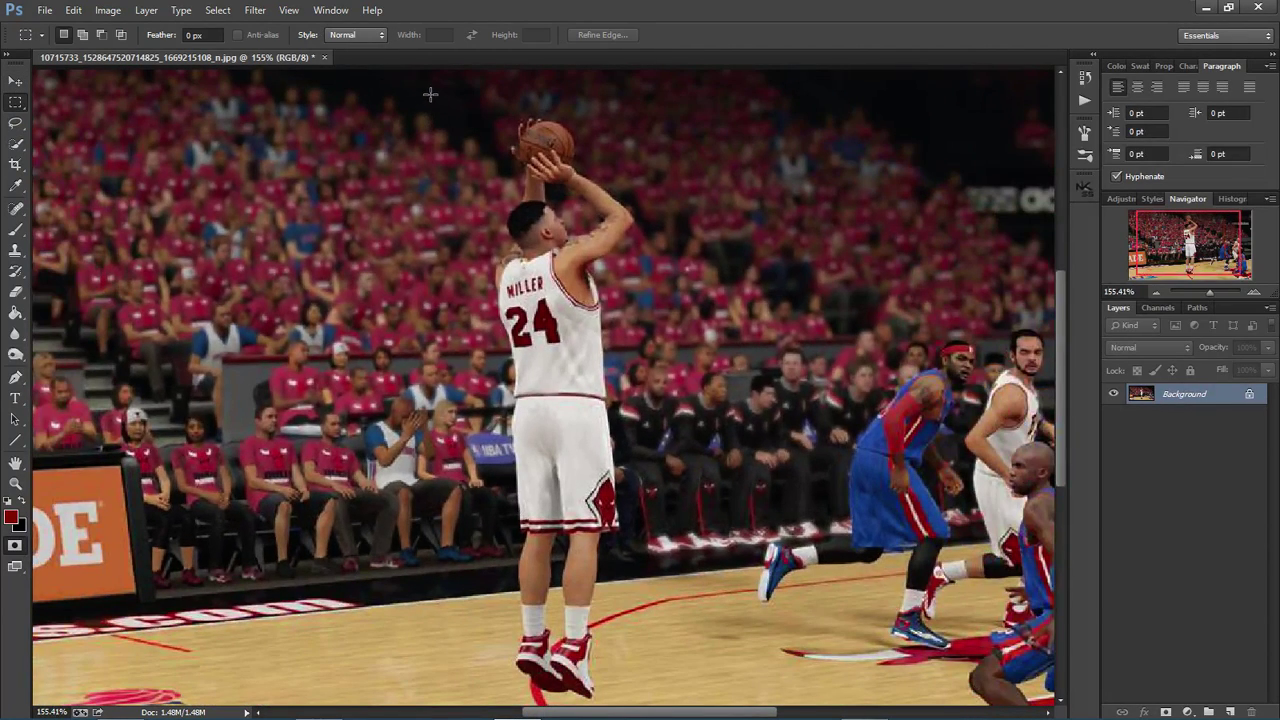
pyautogui.moveTo(430, 91); pyautogui.dragTo(674, 666)
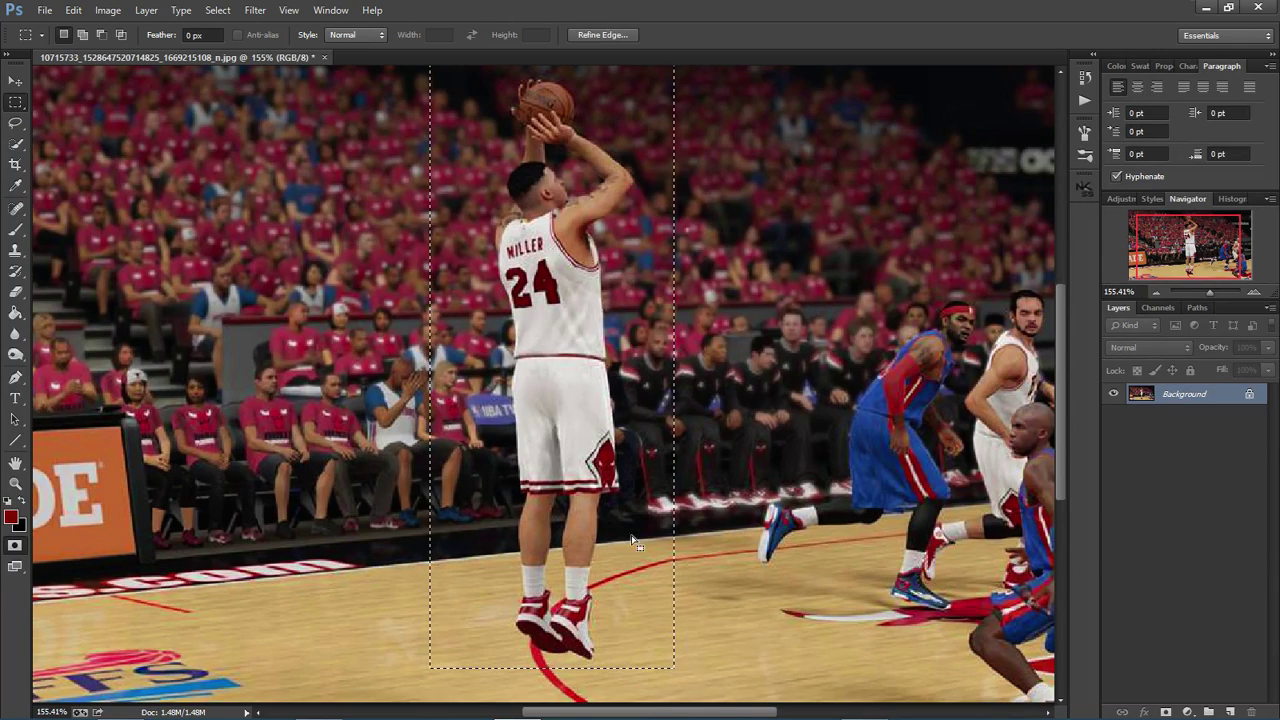
pyautogui.scroll(1, 620, 510)
pyautogui.scroll(-2, 620, 510)
pyautogui.scroll(1, 585, 418)
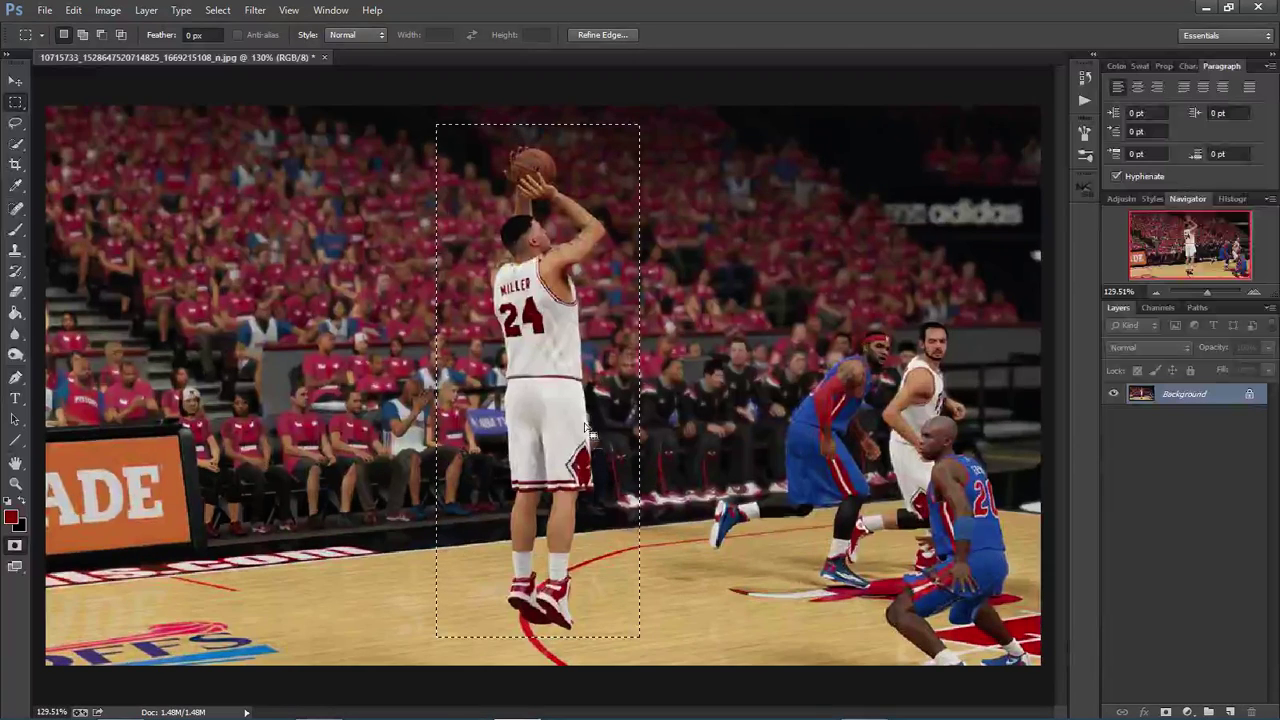
# Copy the rectangular selection to a new layer and hide the Background layer to isolate the copied area.
pyautogui.rightClick(549, 387)
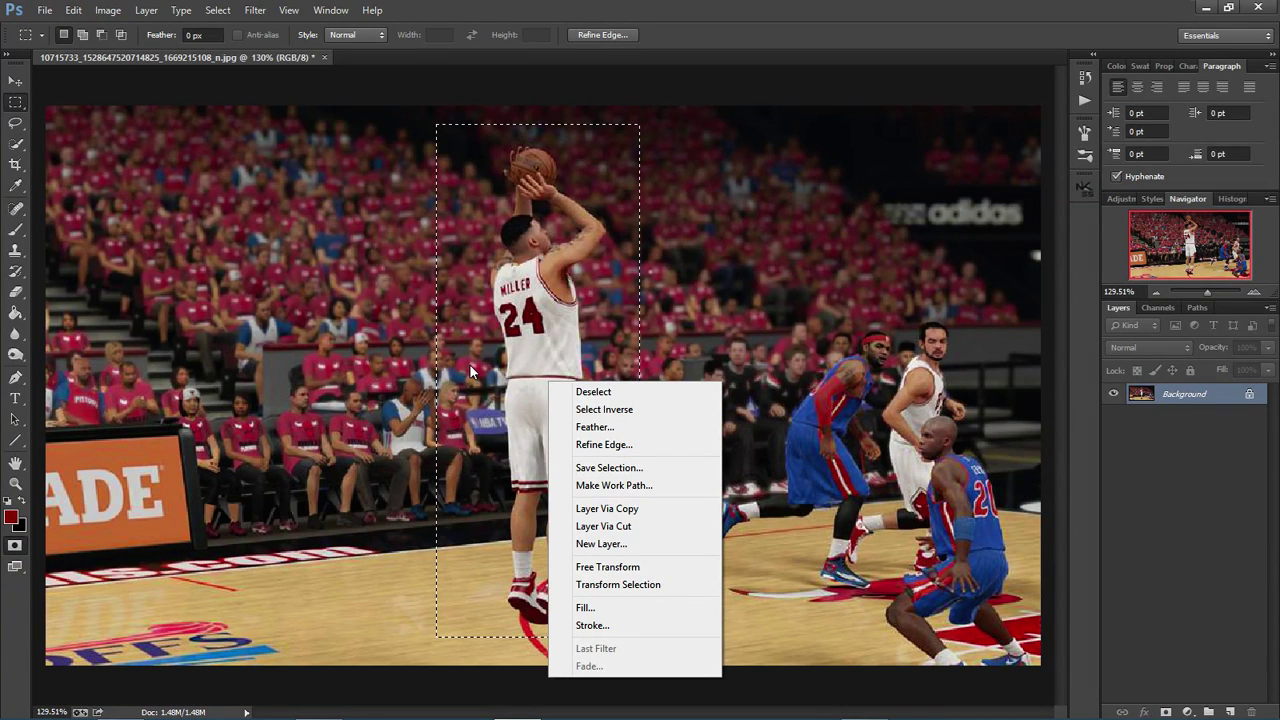
pyautogui.click(612, 508)
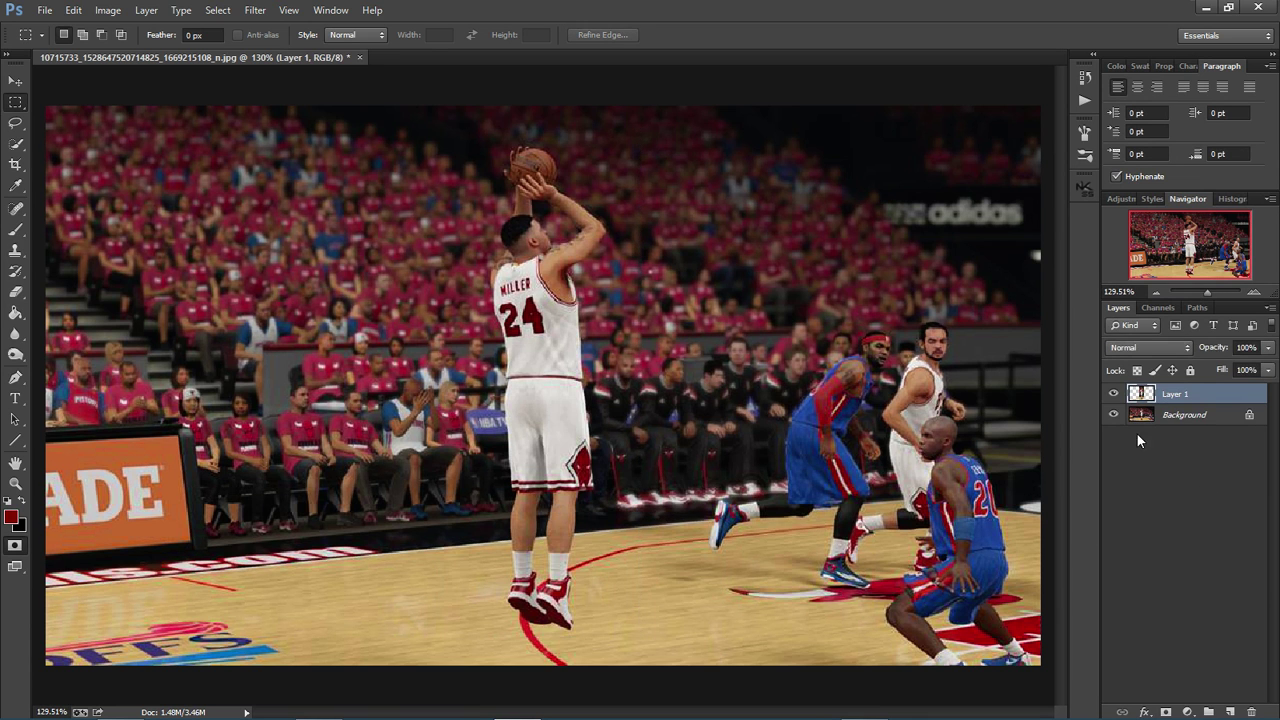
pyautogui.click(1114, 414)
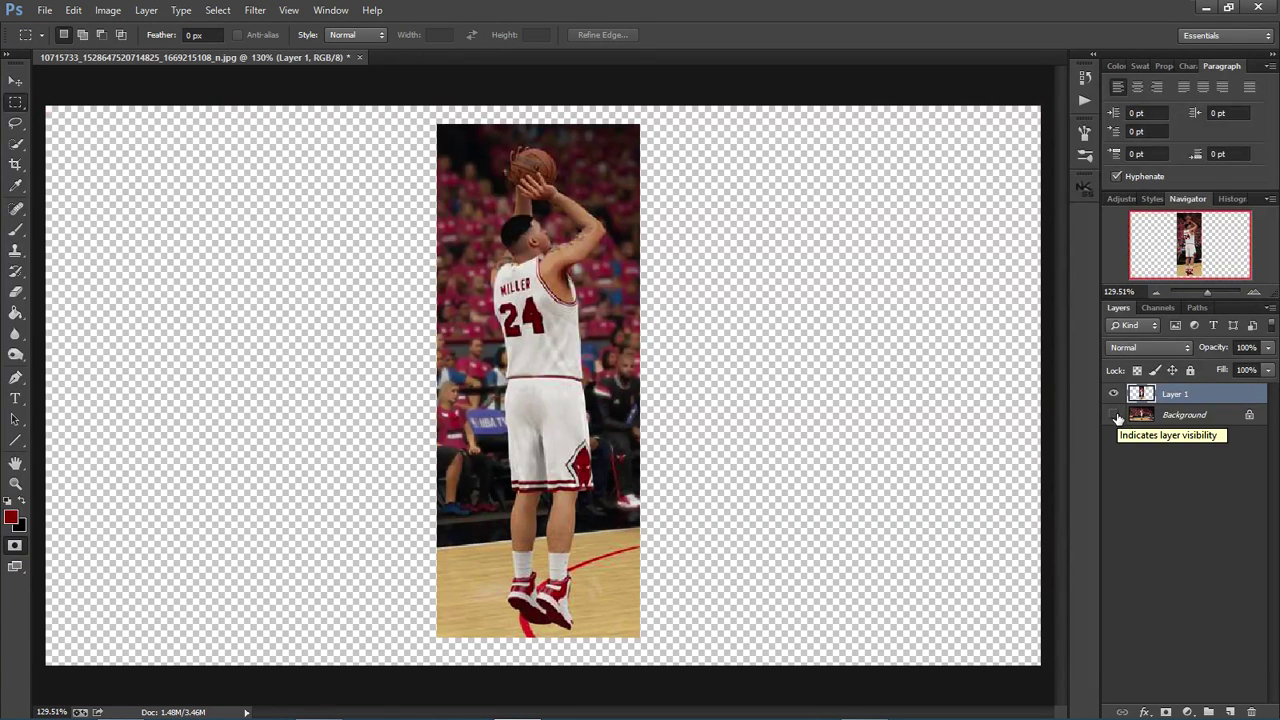
# Discard the copied layer, leaving the Background shown, and bring back the rectangular selection around the player.
pyautogui.click(1113, 393)
pyautogui.click(1114, 414)
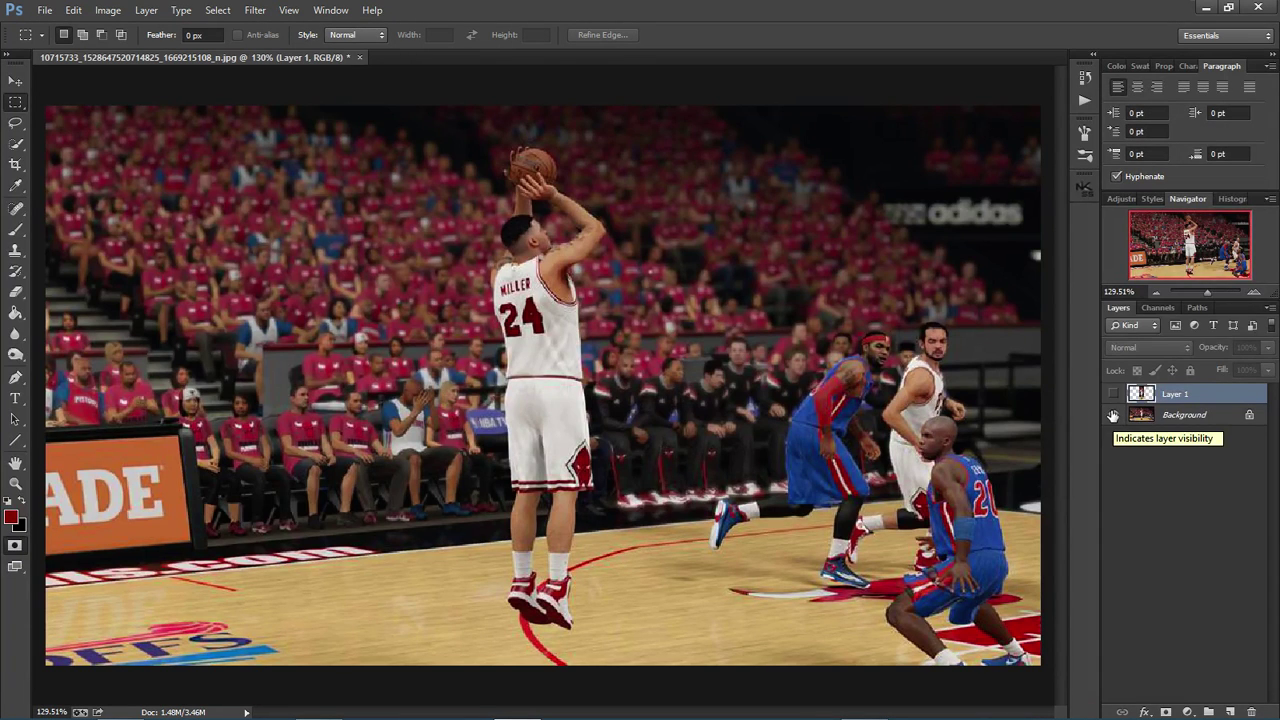
pyautogui.press('Delete')
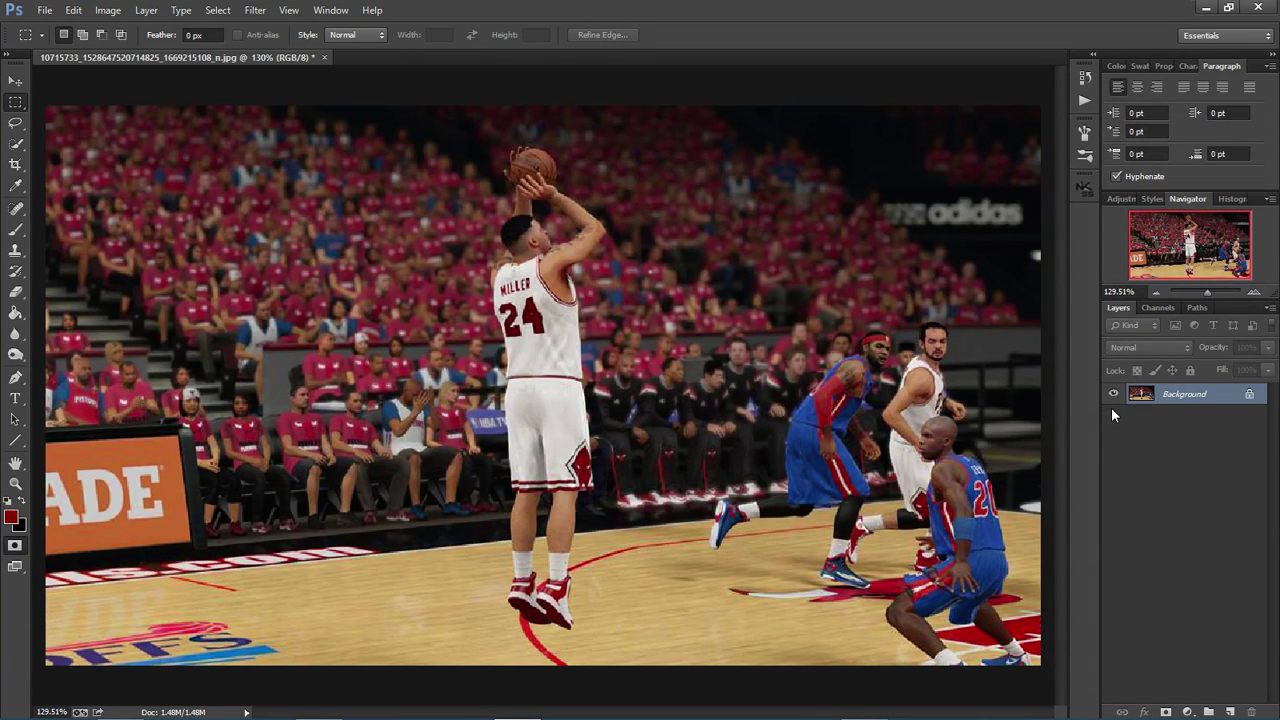
pyautogui.hotkey('ctrl', 'shift', 'd')
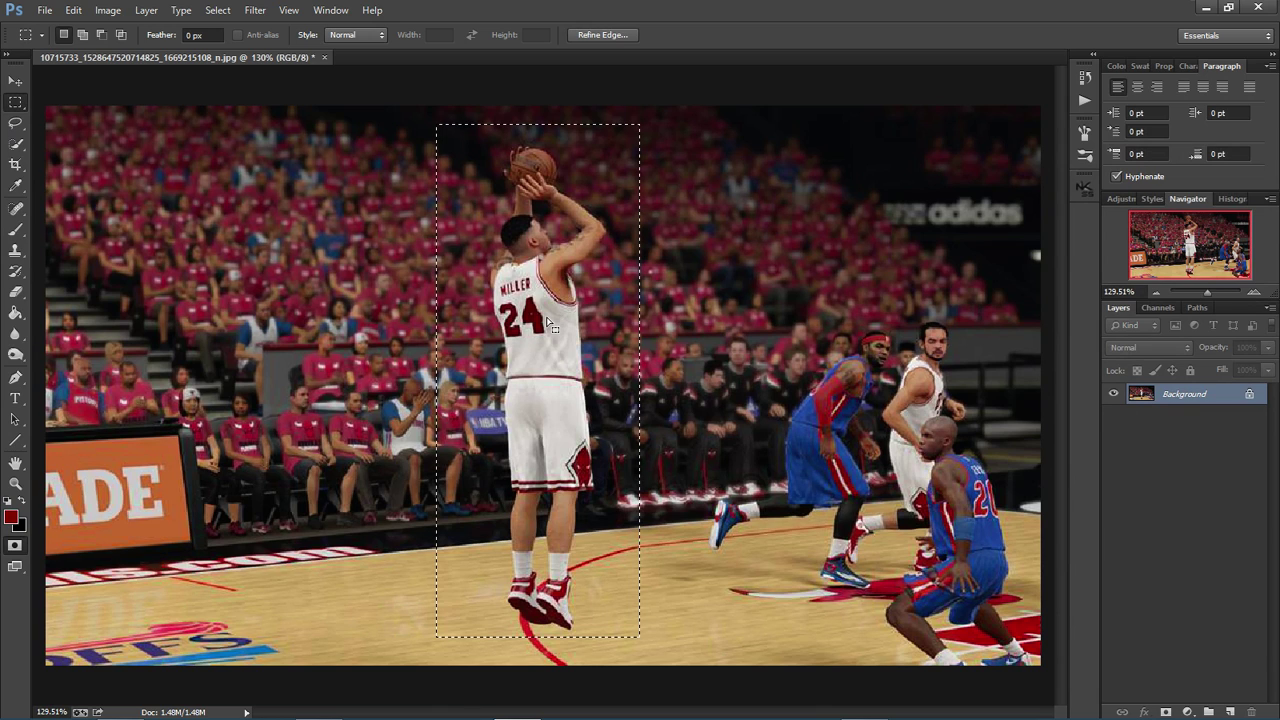
# Cut the rectangular selection to a new layer and toggle that layer's visibility to check the area behind it.
pyautogui.rightClick(548, 322)
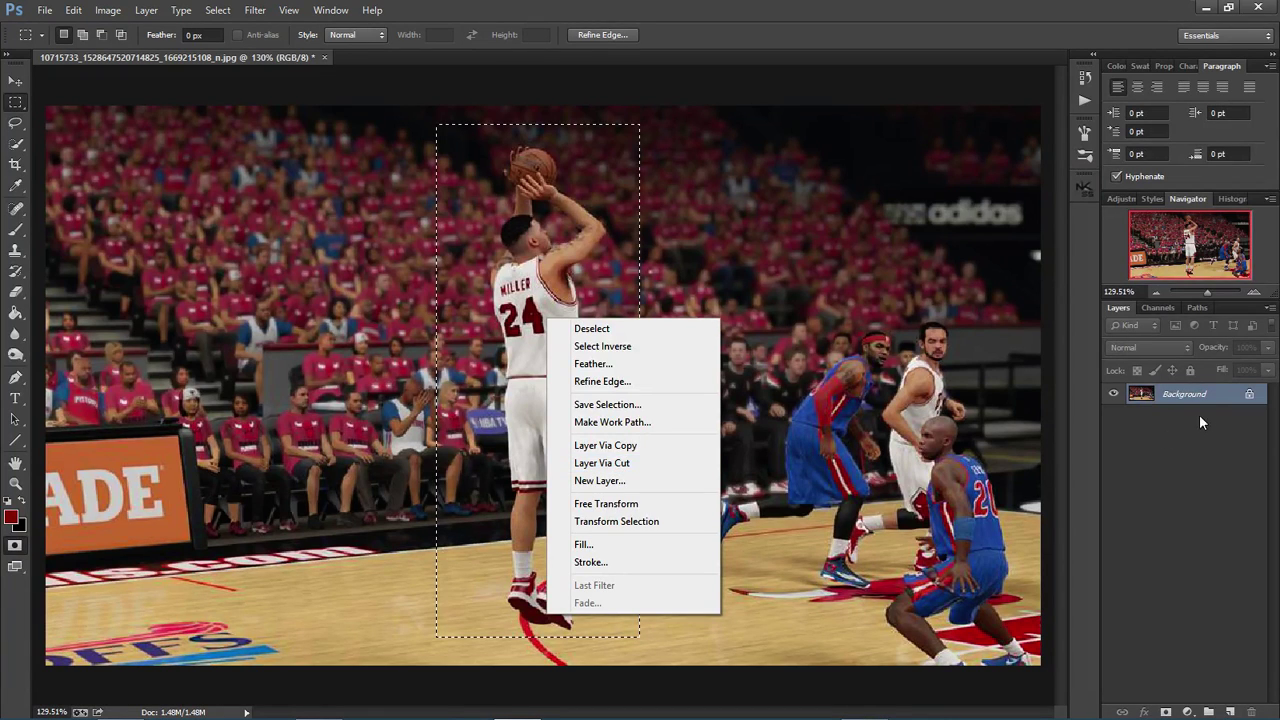
pyautogui.click(610, 463)
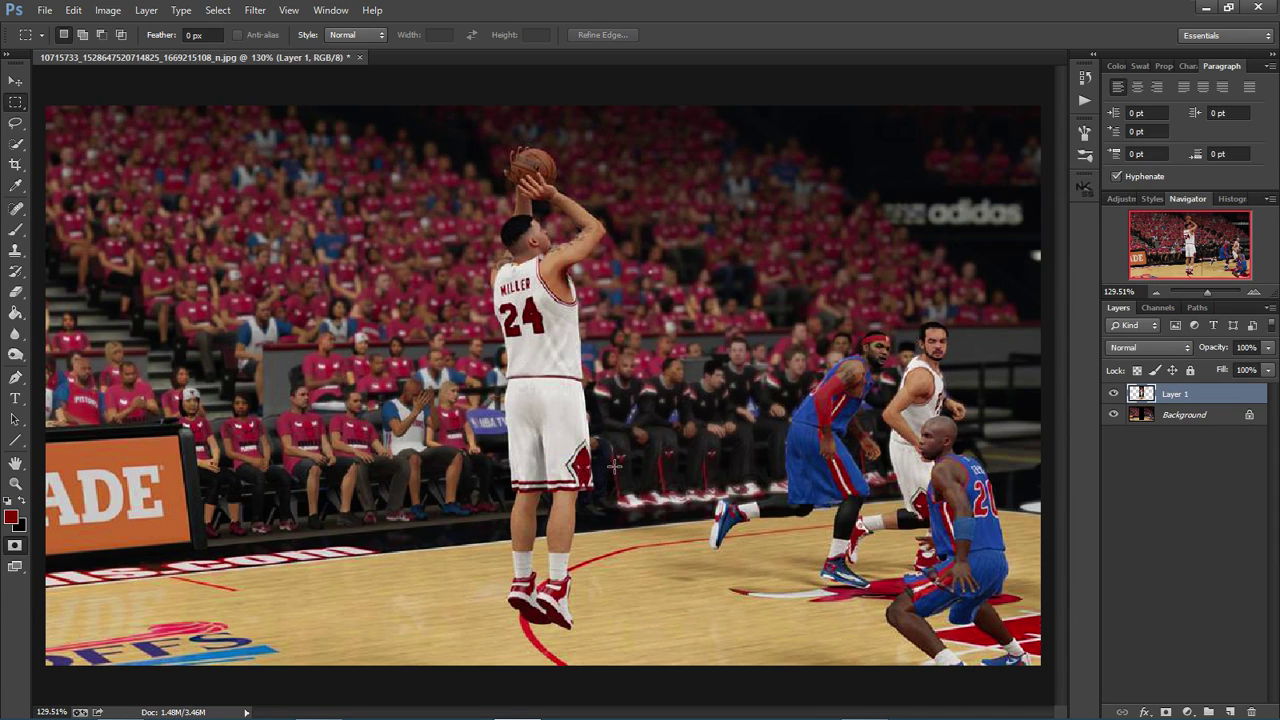
pyautogui.click(1114, 396)
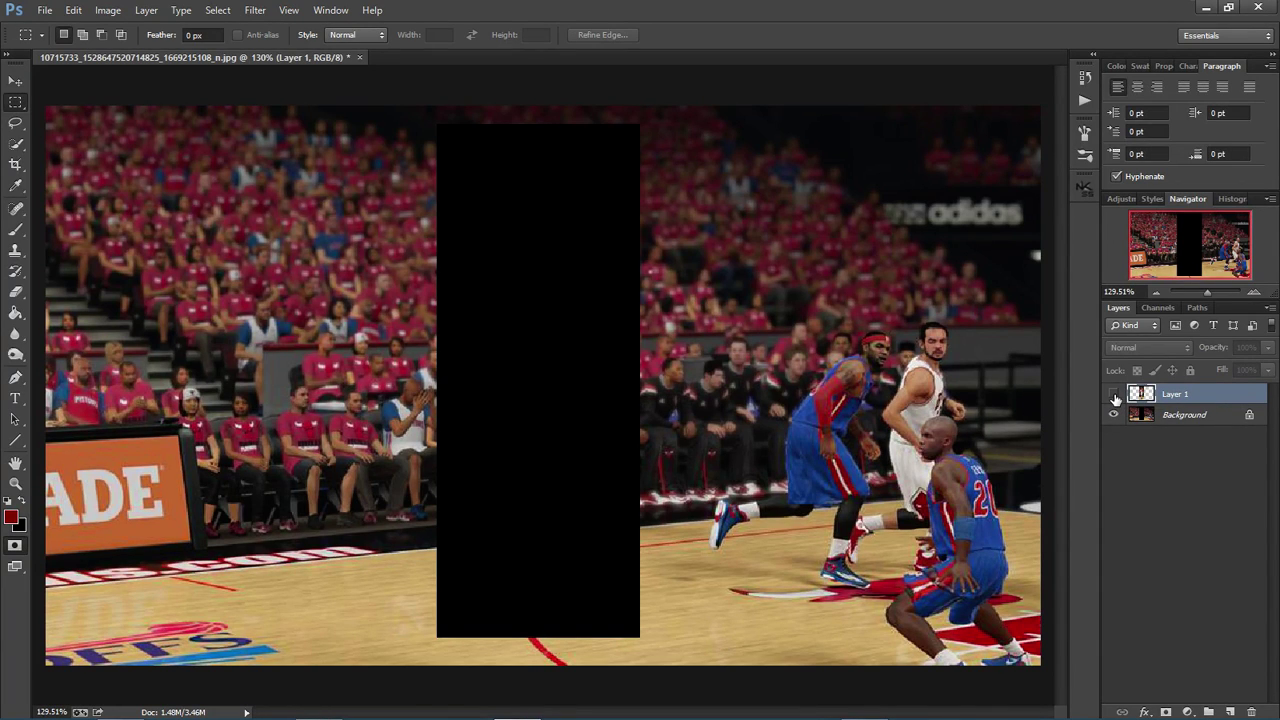
pyautogui.click(1114, 396)
pyautogui.click(1114, 396)
pyautogui.click(1114, 397)
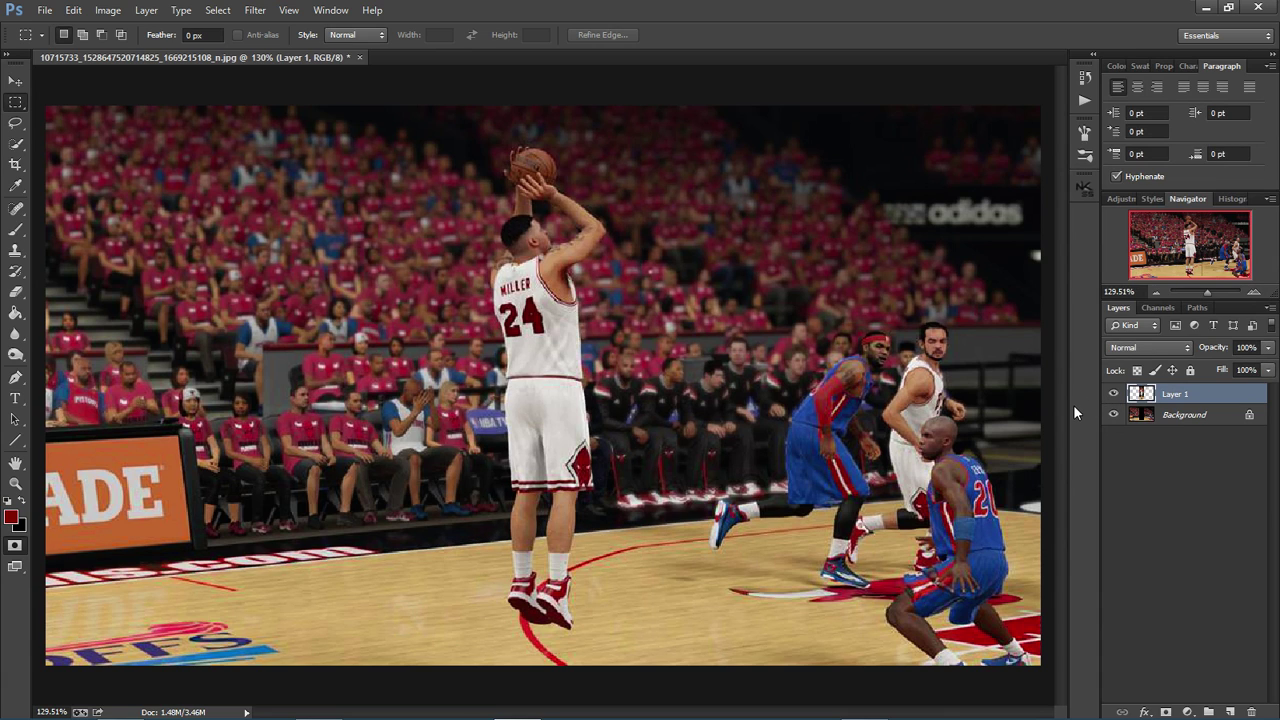
# Undo the cut to a new layer and clear the selection.
pyautogui.hotkey('ctrl', 'z')
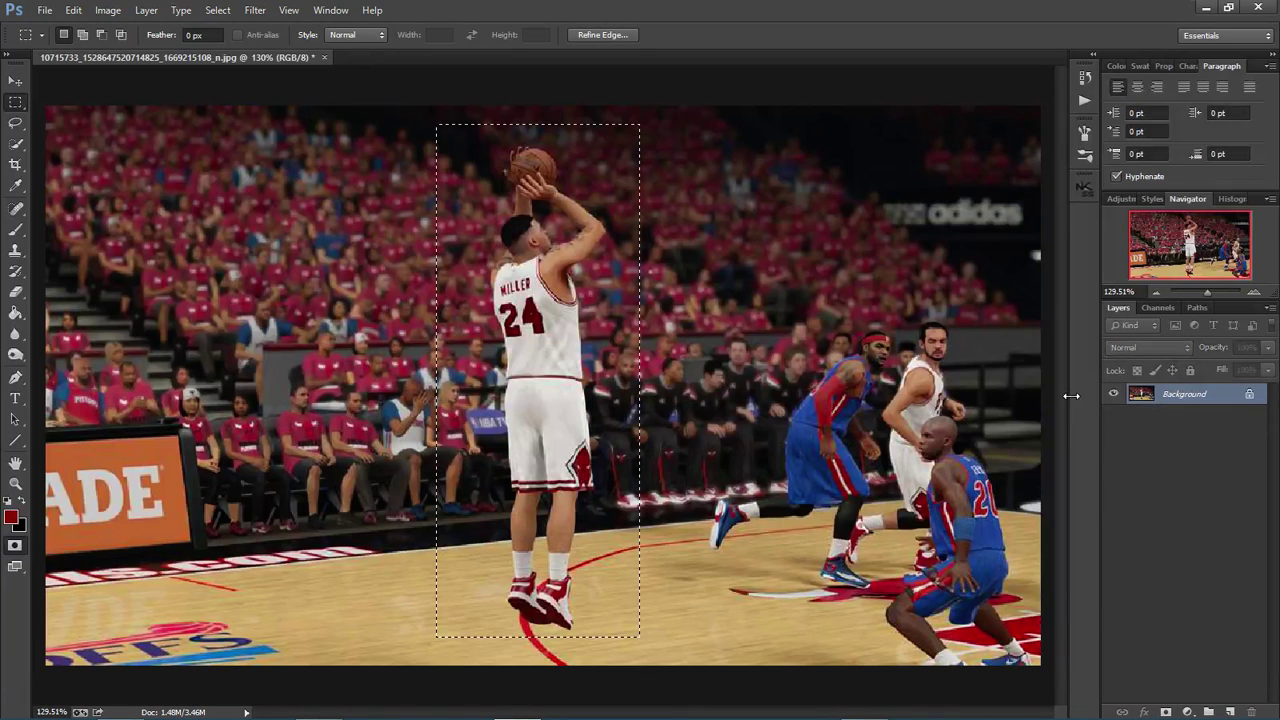
pyautogui.click(878, 405)
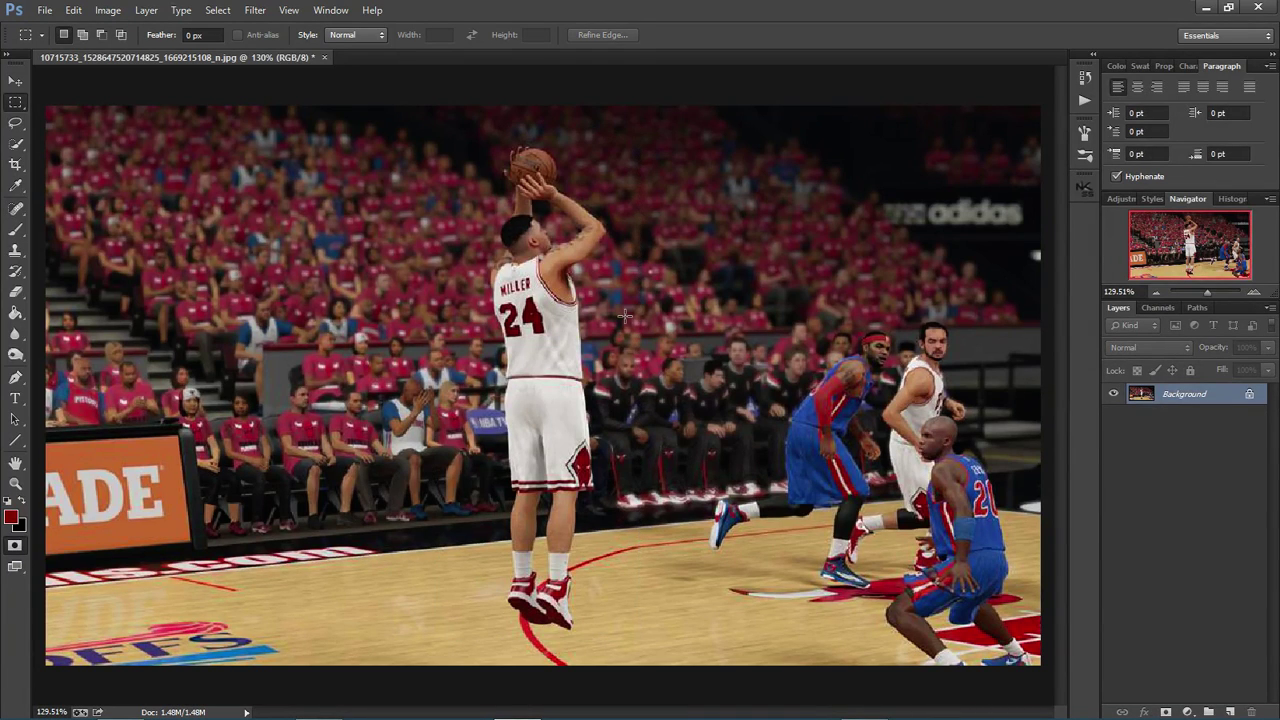
# Select the shooting player with the Elliptical Marquee tool, then deselect the ellipse.
pyautogui.rightClick(20, 106)
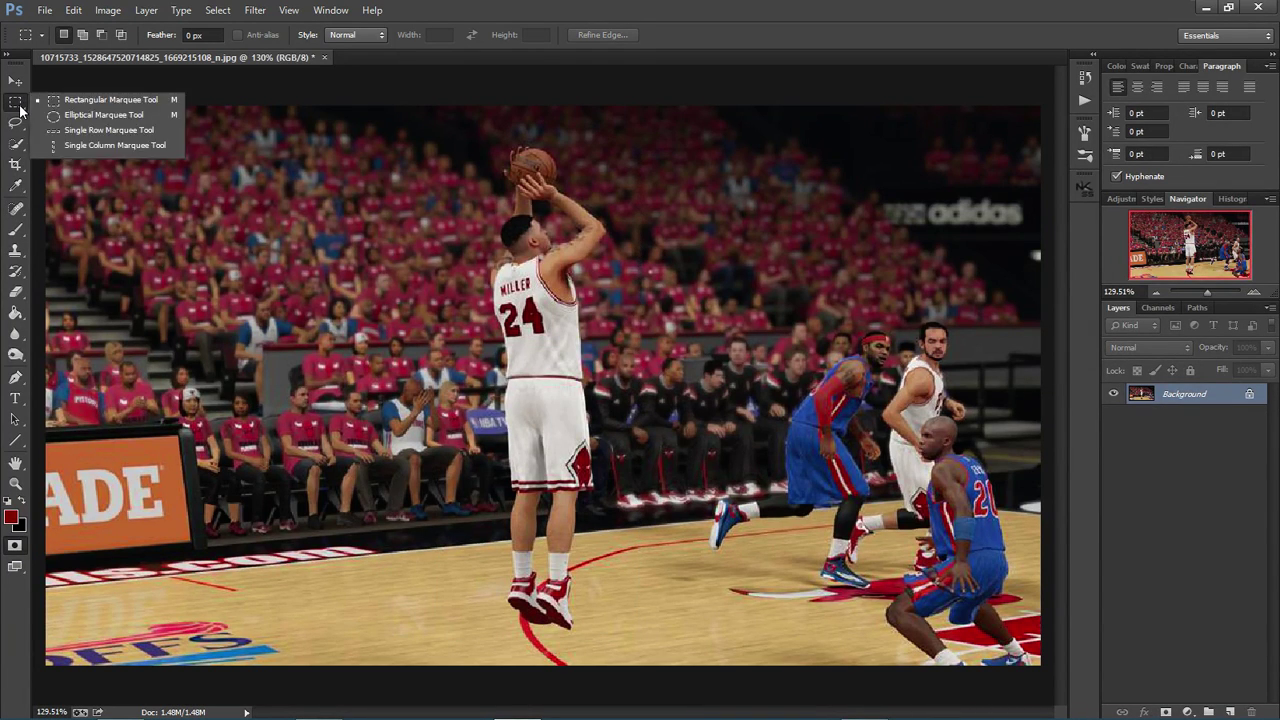
pyautogui.click(79, 119)
pyautogui.moveTo(481, 127); pyautogui.dragTo(640, 645)
pyautogui.rightClick(529, 389)
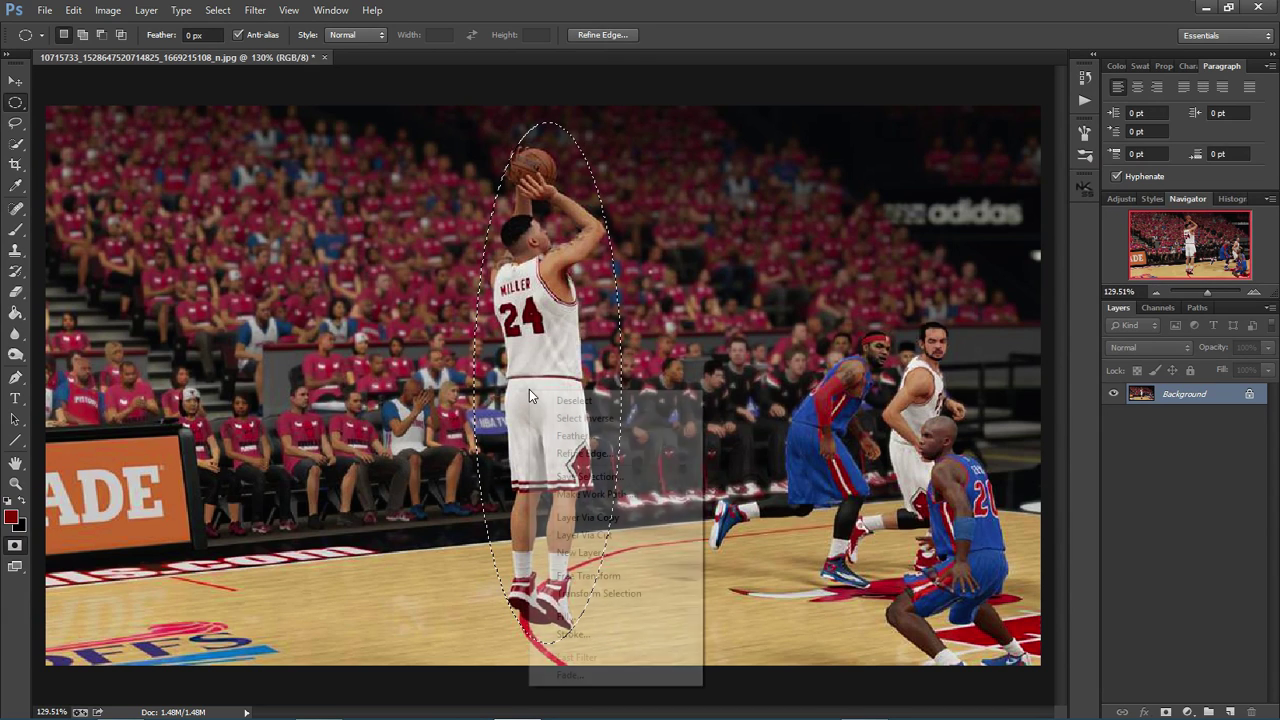
pyautogui.click(547, 338)
pyautogui.rightClick(542, 335)
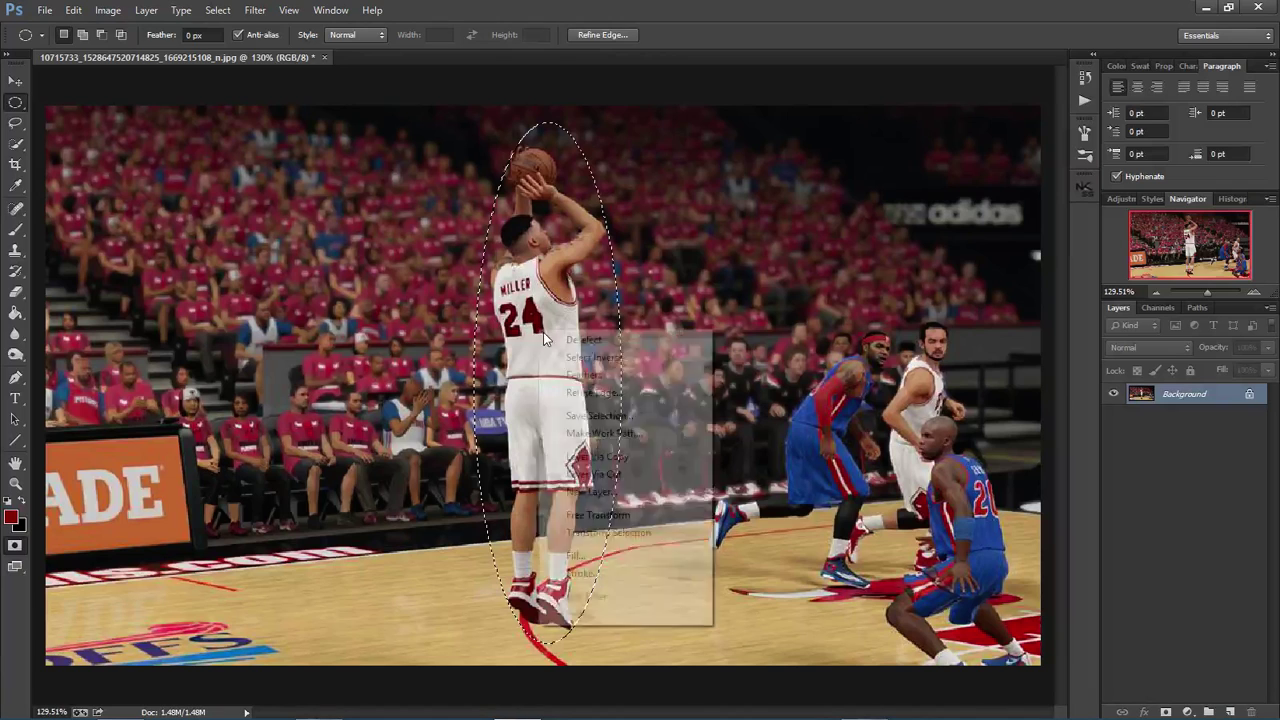
pyautogui.click(580, 341)
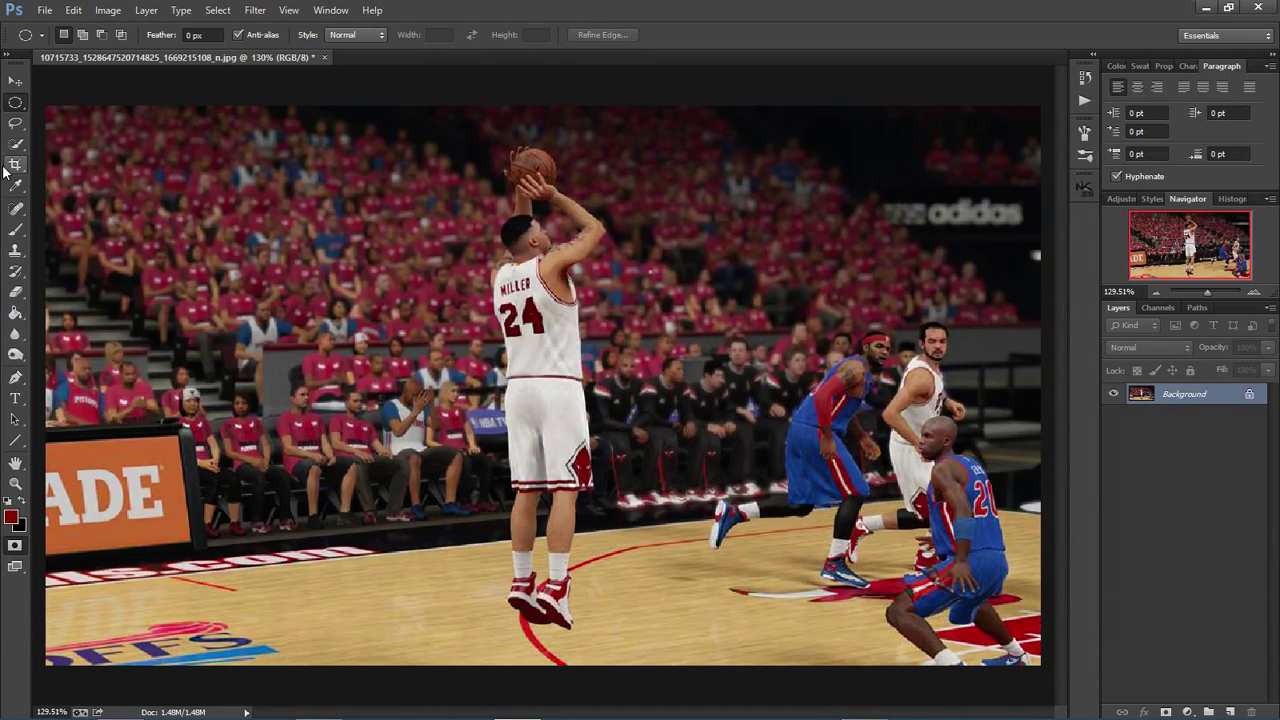
# Return to the Rectangular Marquee tool, frame the player with a selection, and deselect it.
pyautogui.rightClick(16, 103)
pyautogui.click(48, 105)
pyautogui.moveTo(453, 133); pyautogui.dragTo(665, 621)
pyautogui.rightClick(549, 397)
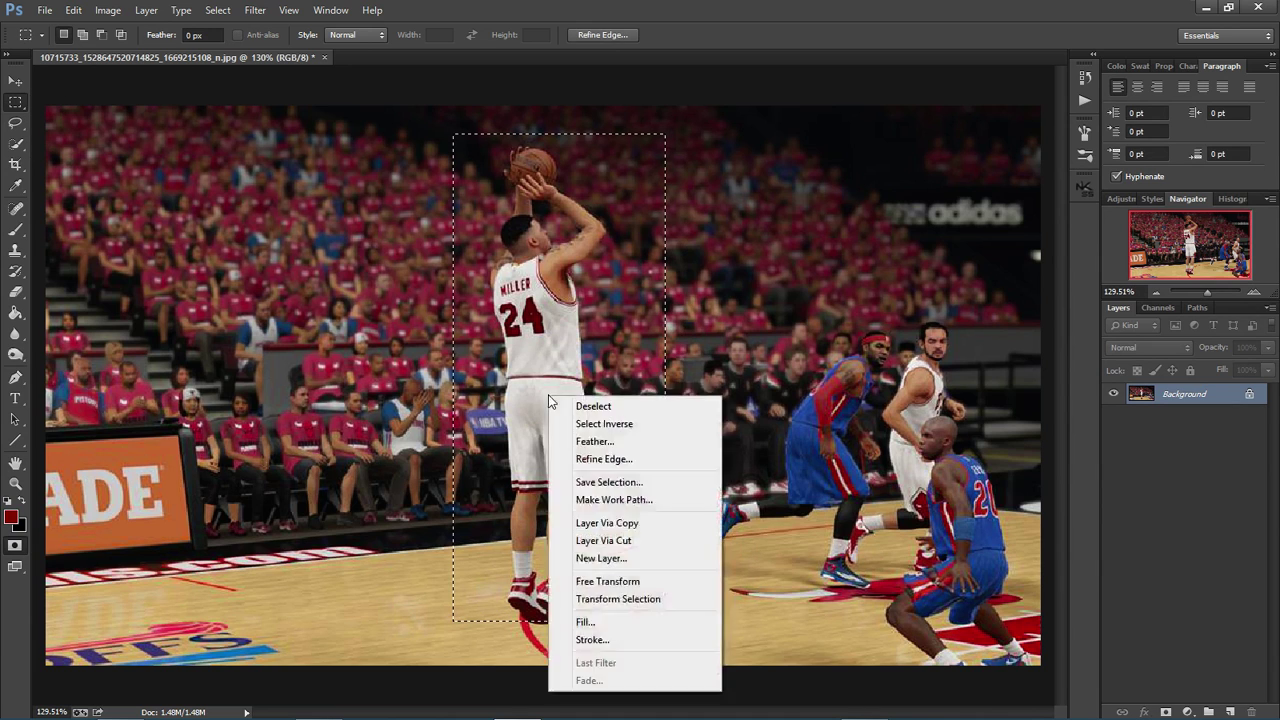
pyautogui.click(612, 370)
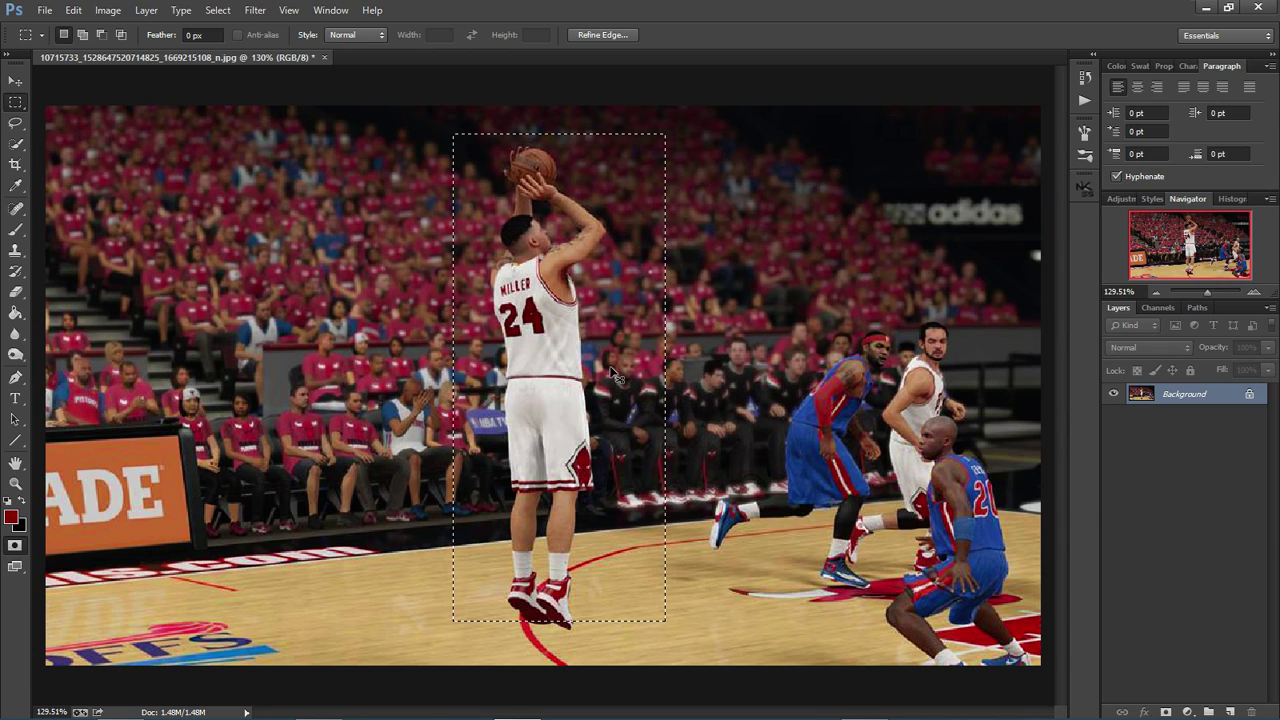
pyautogui.hotkey('ctrl', 'd')
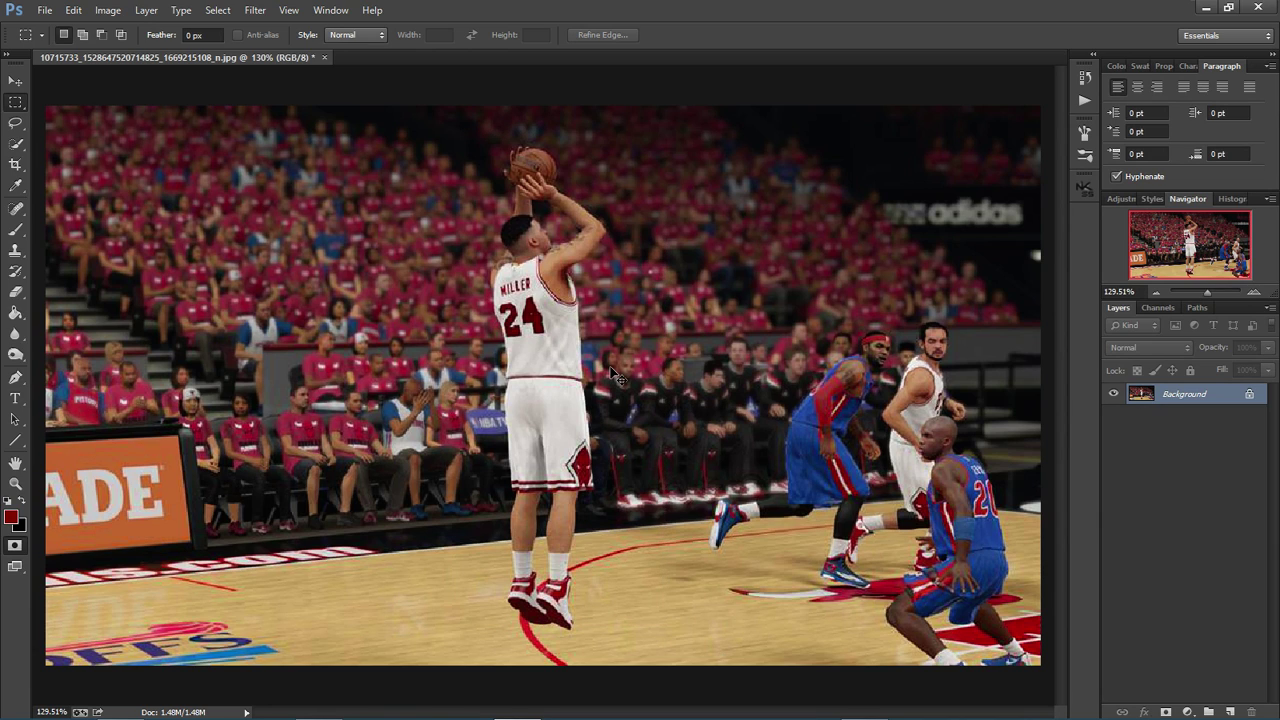
# Trace a freehand Lasso selection around the outline of the number 24 player, including the ball and shoes.
pyautogui.click(20, 128)
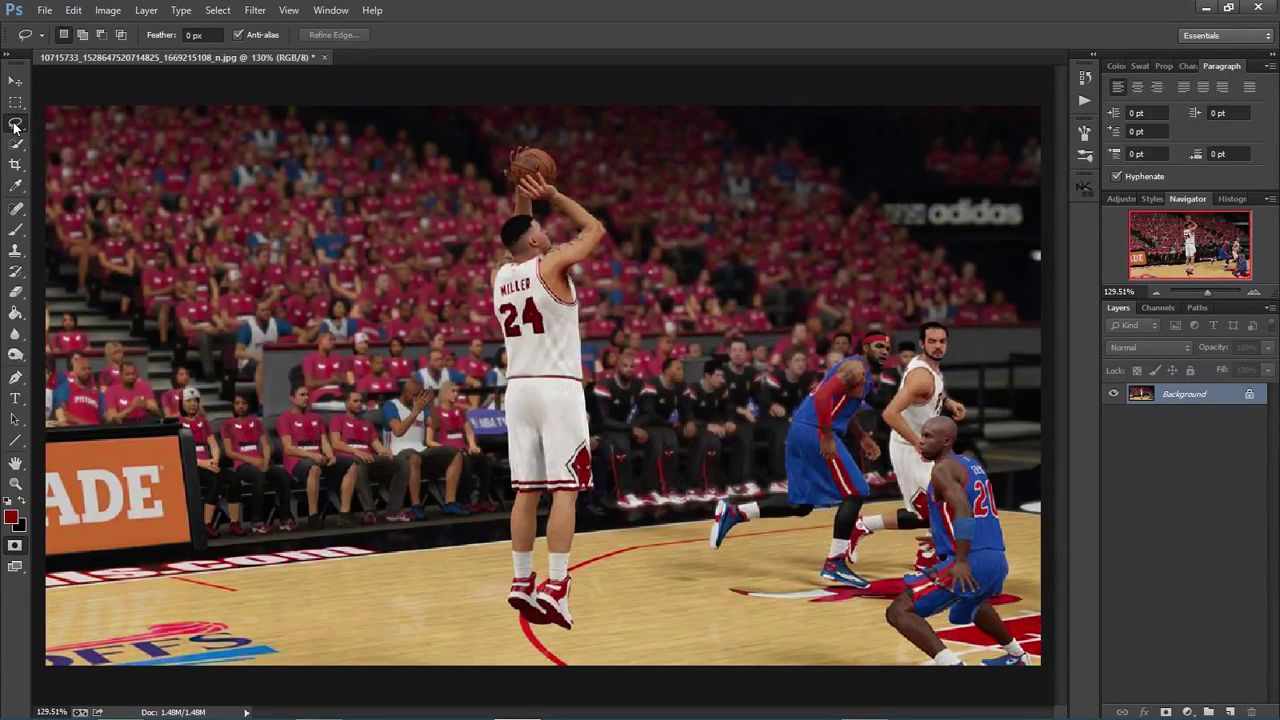
pyautogui.scroll(5, 440, 158)
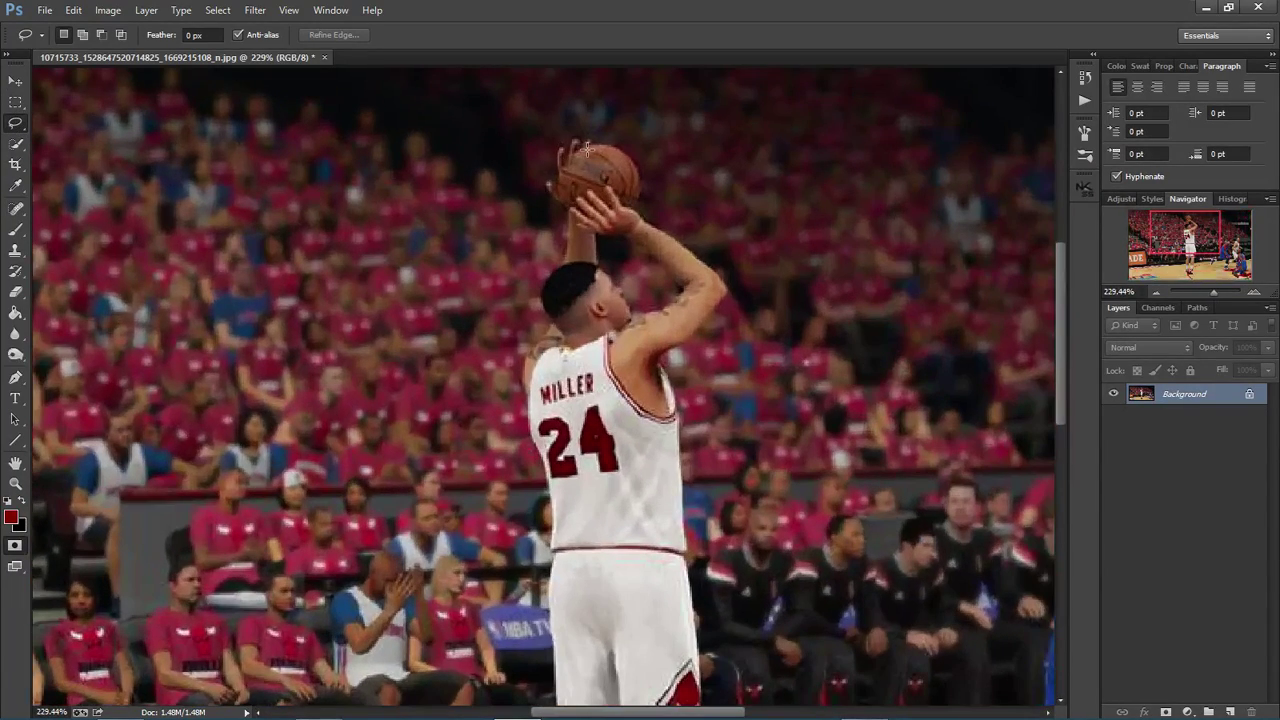
pyautogui.scroll(-3, 588, 148)
pyautogui.moveTo(1163, 272); pyautogui.dragTo(1166, 275)
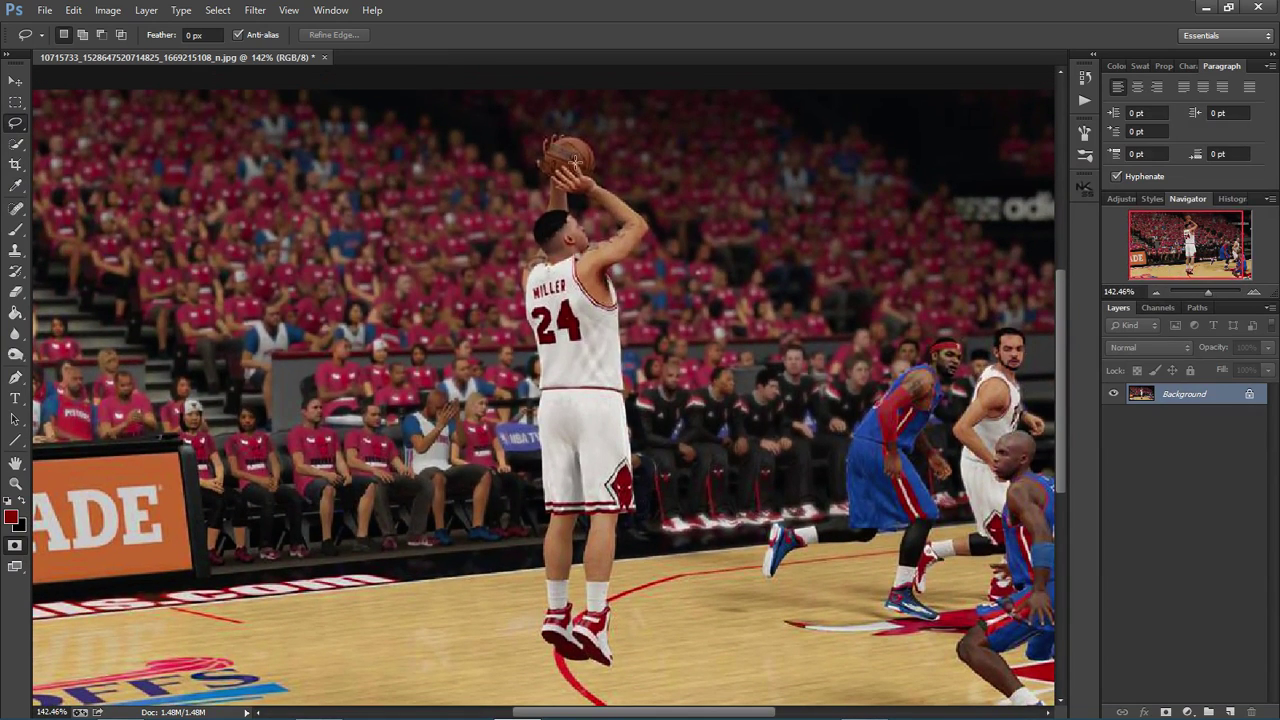
pyautogui.scroll(1, 576, 143)
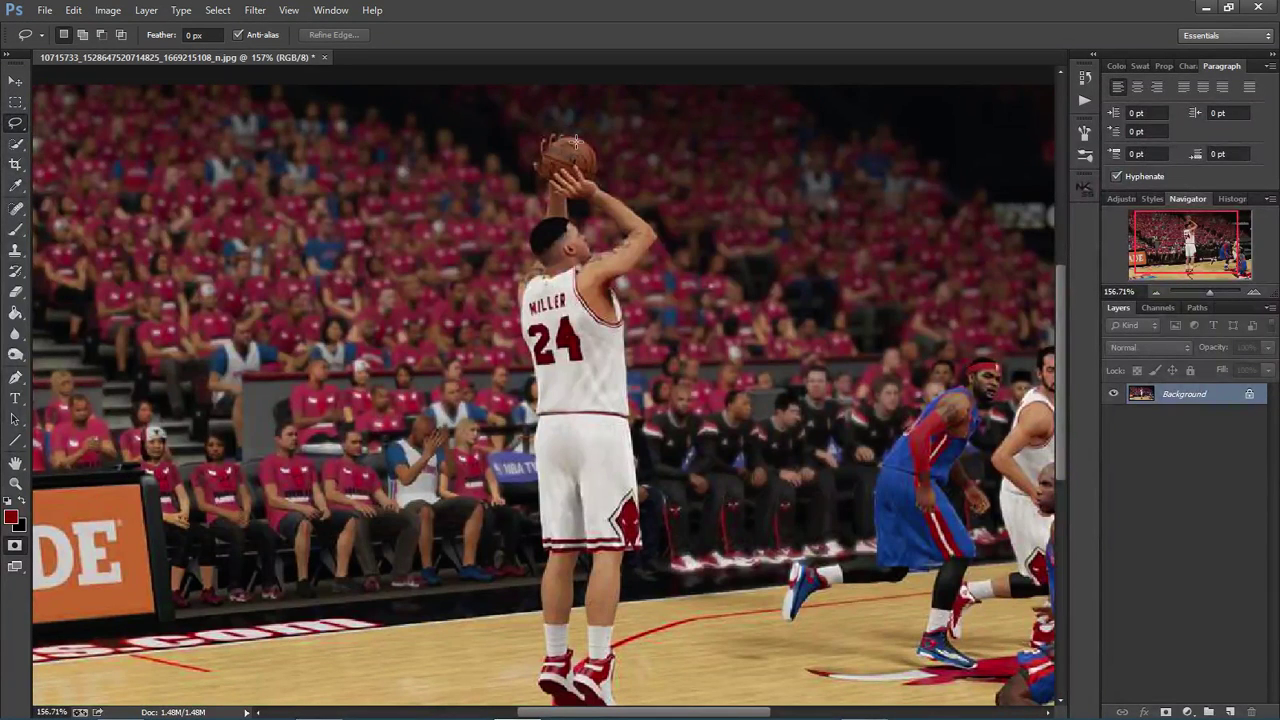
pyautogui.moveTo(1158, 235); pyautogui.dragTo(1158, 238)
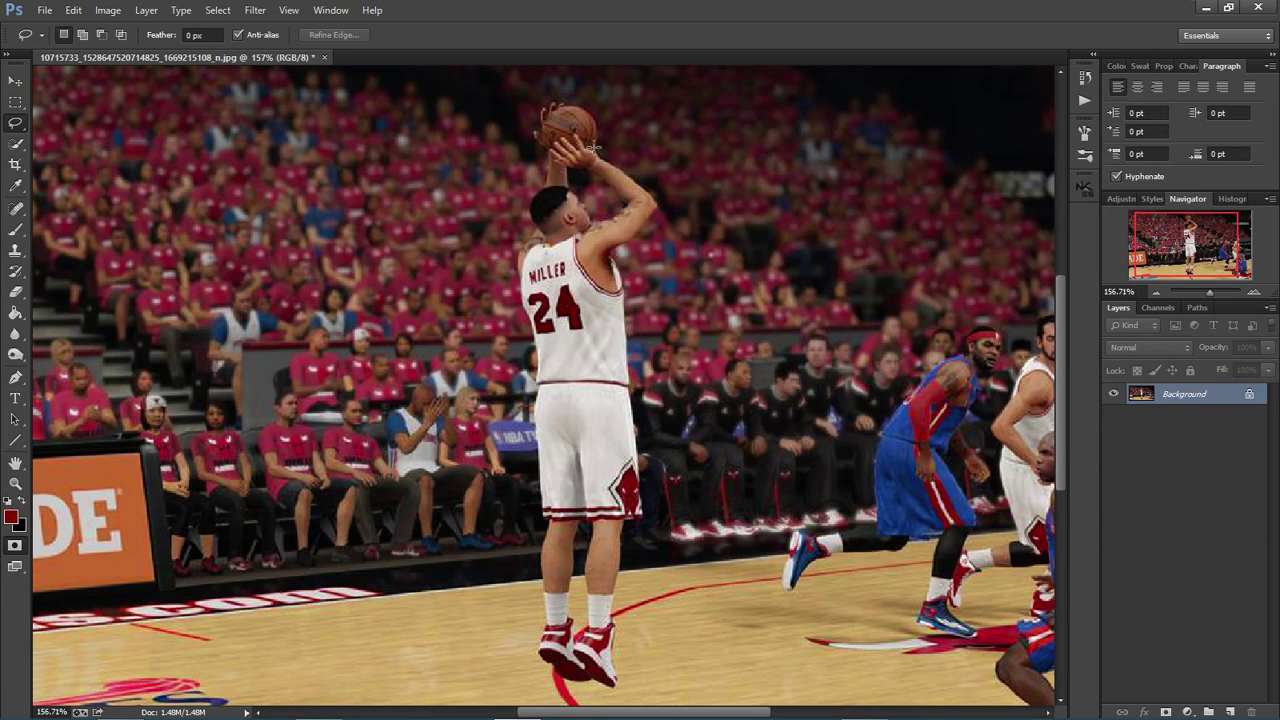
pyautogui.moveTo(596, 148)
pyautogui.mouseDown()
pyautogui.moveTo(581, 104)
pyautogui.moveTo(539, 107)
pyautogui.moveTo(549, 178)
pyautogui.moveTo(528, 203)
pyautogui.moveTo(531, 238)
pyautogui.moveTo(537, 228)
pyautogui.moveTo(517, 271)
pyautogui.moveTo(533, 372)
pyautogui.moveTo(526, 318)
pyautogui.moveTo(538, 355)
pyautogui.moveTo(542, 603)
pyautogui.moveTo(570, 686)
pyautogui.moveTo(601, 686)
pyautogui.moveTo(613, 662)
pyautogui.moveTo(621, 533)
pyautogui.moveTo(644, 504)
pyautogui.moveTo(611, 252)
pyautogui.moveTo(661, 203)
pyautogui.moveTo(587, 147)
pyautogui.mouseUp()
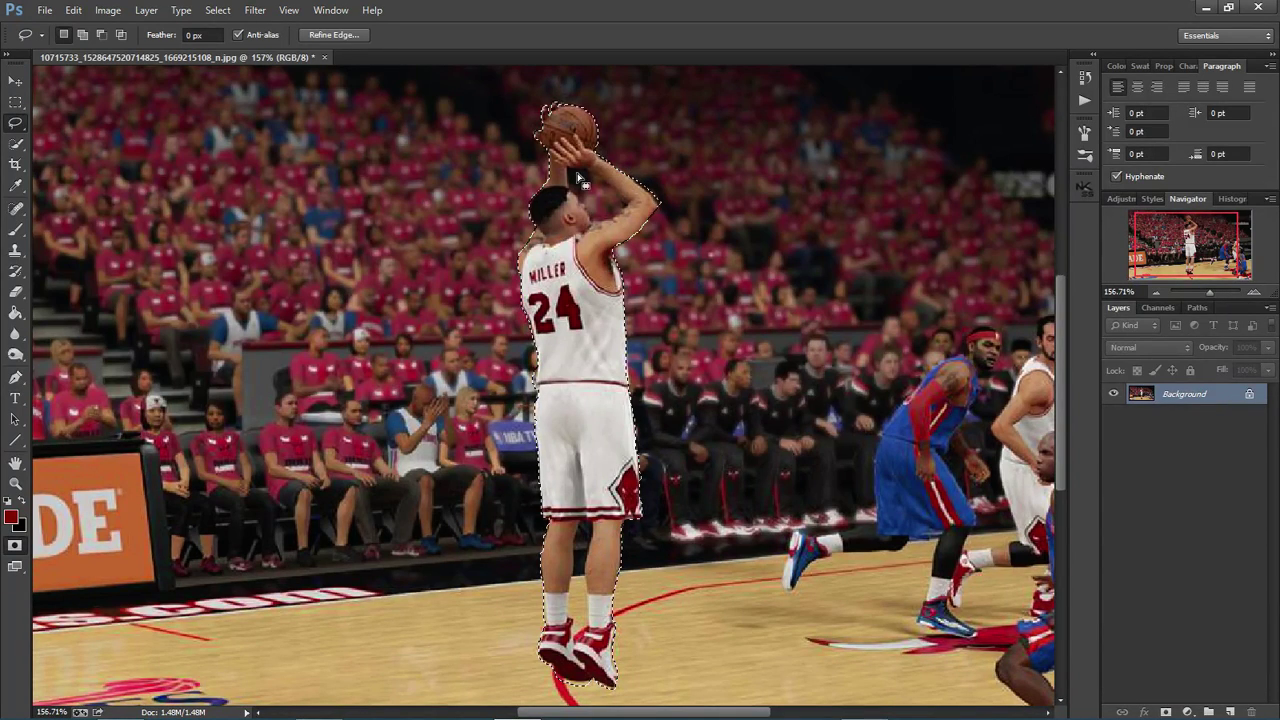
# Examine how closely the lasso outline follows the player's shorts, legs and shoes.
pyautogui.scroll(3, 565, 195)
pyautogui.scroll(1, 668, 252)
pyautogui.moveTo(1164, 249); pyautogui.dragTo(1155, 291)
pyautogui.scroll(6, 800, 442)
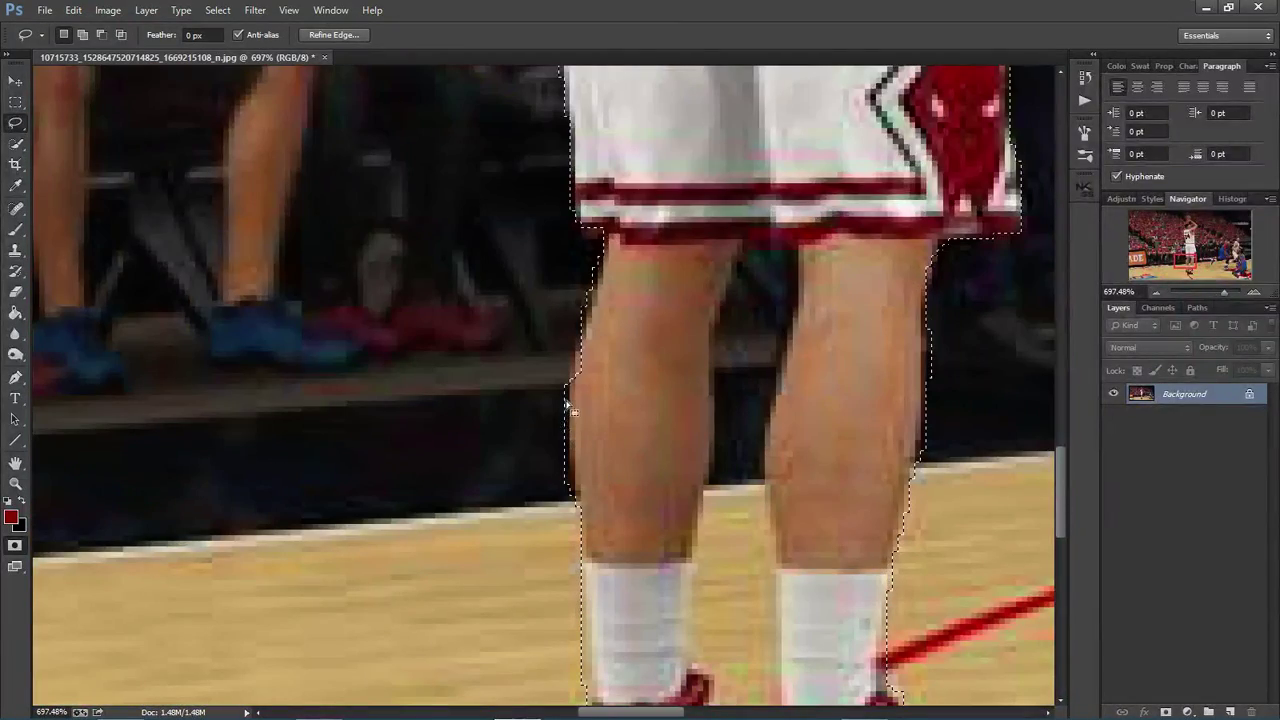
pyautogui.scroll(-5, 578, 414)
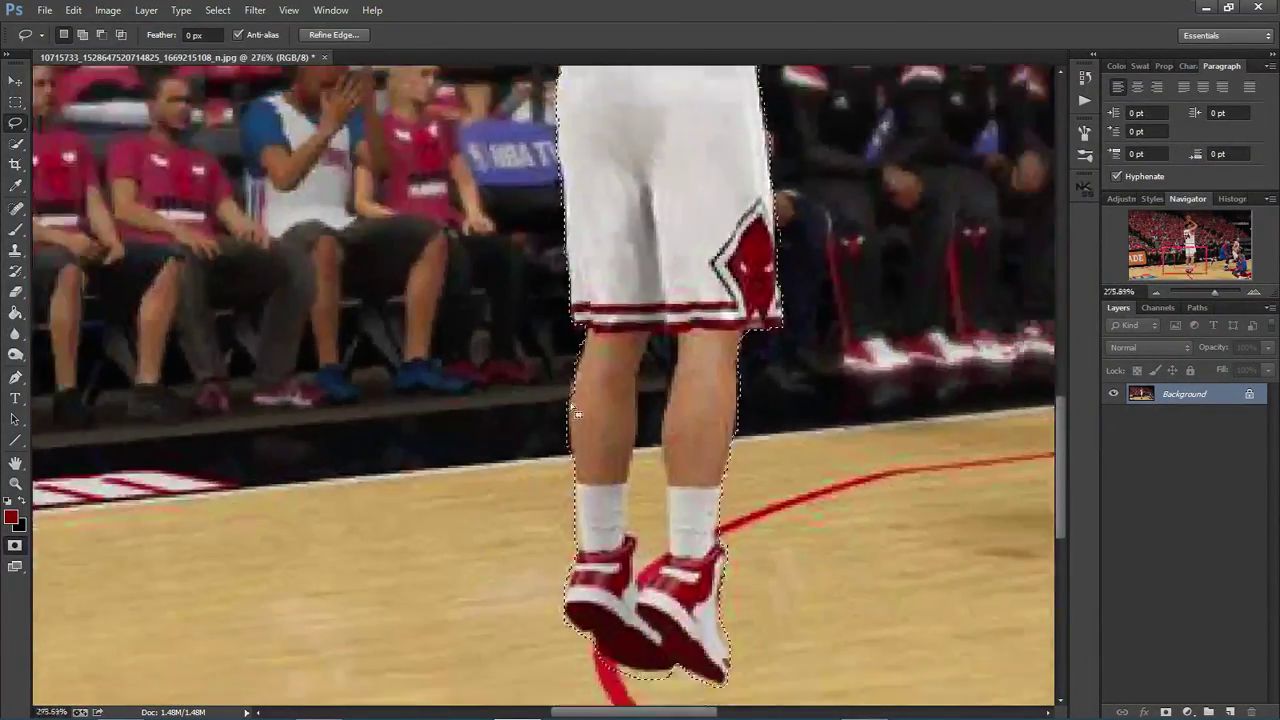
pyautogui.scroll(-3, 578, 414)
pyautogui.scroll(-1, 569, 399)
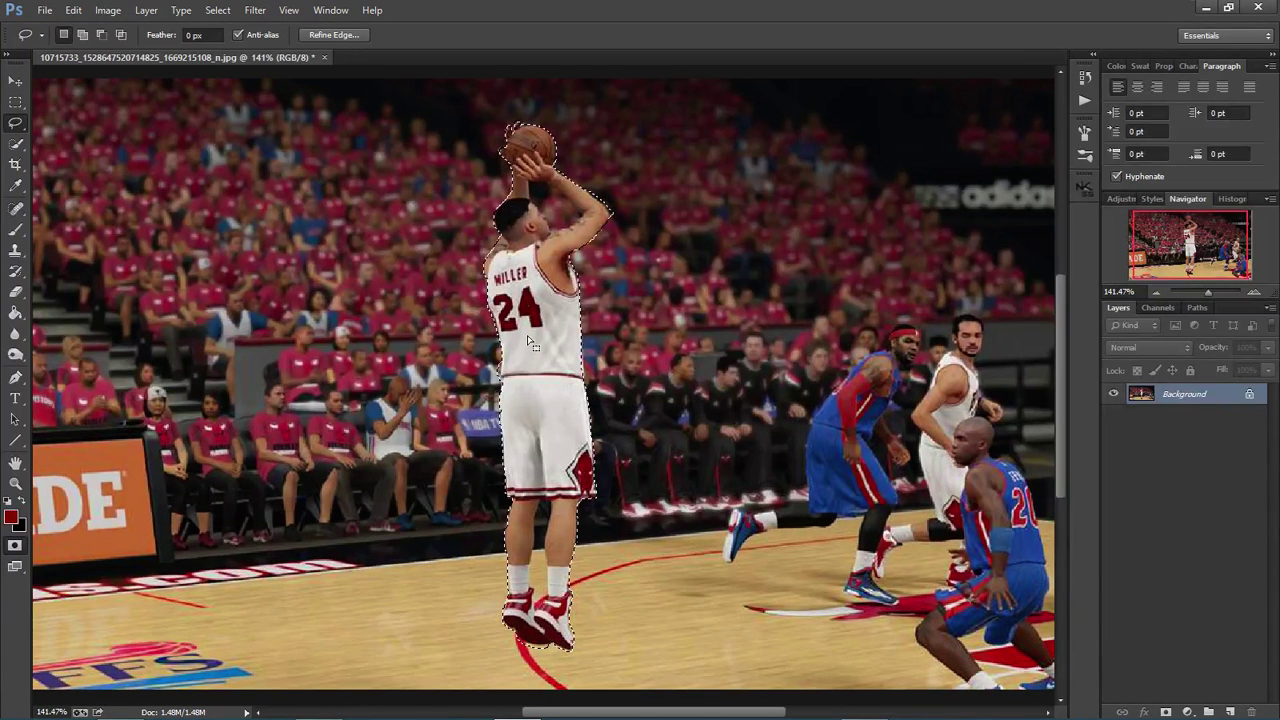
# Copy the lassoed player to a new layer and hide the Background layer.
pyautogui.rightClick(532, 316)
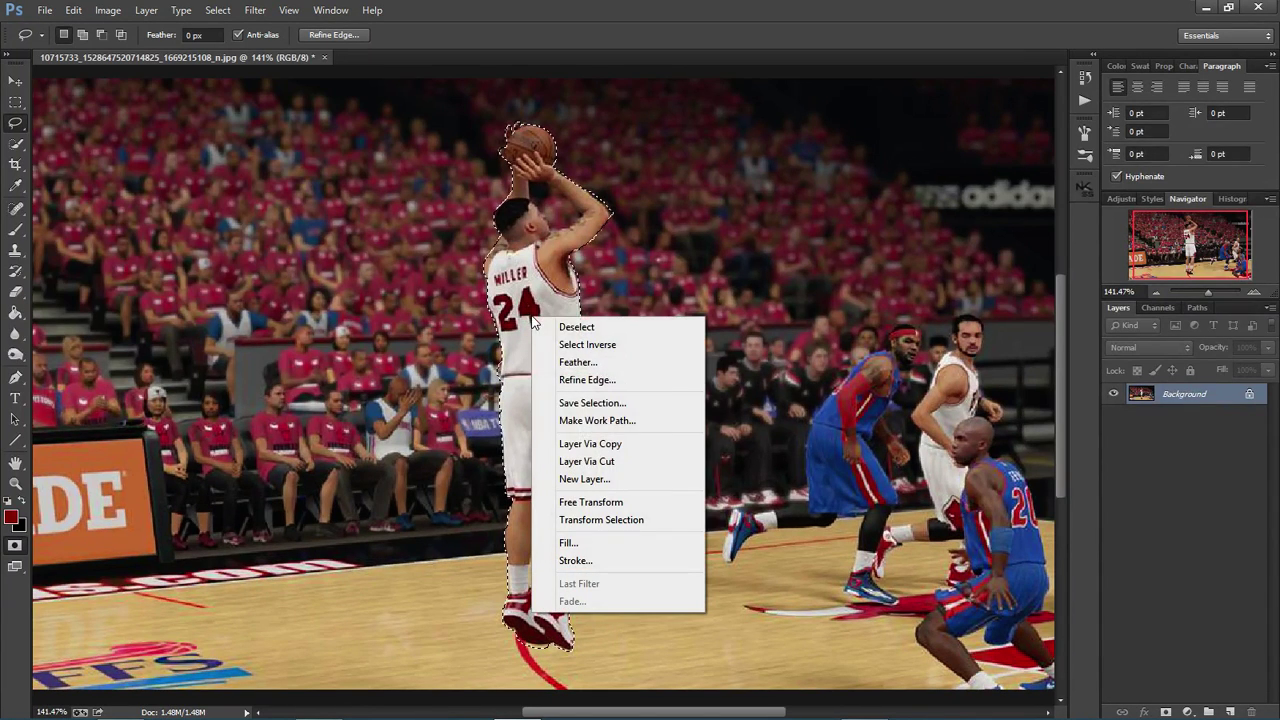
pyautogui.click(620, 446)
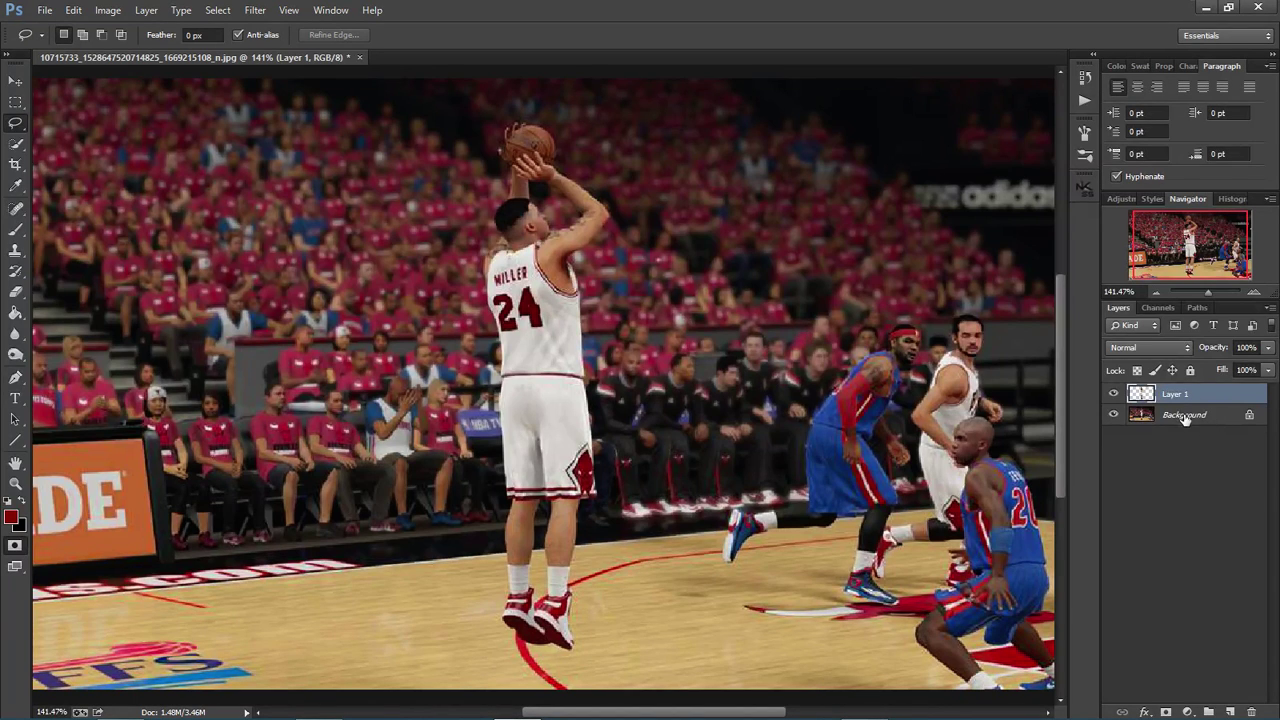
pyautogui.click(1113, 415)
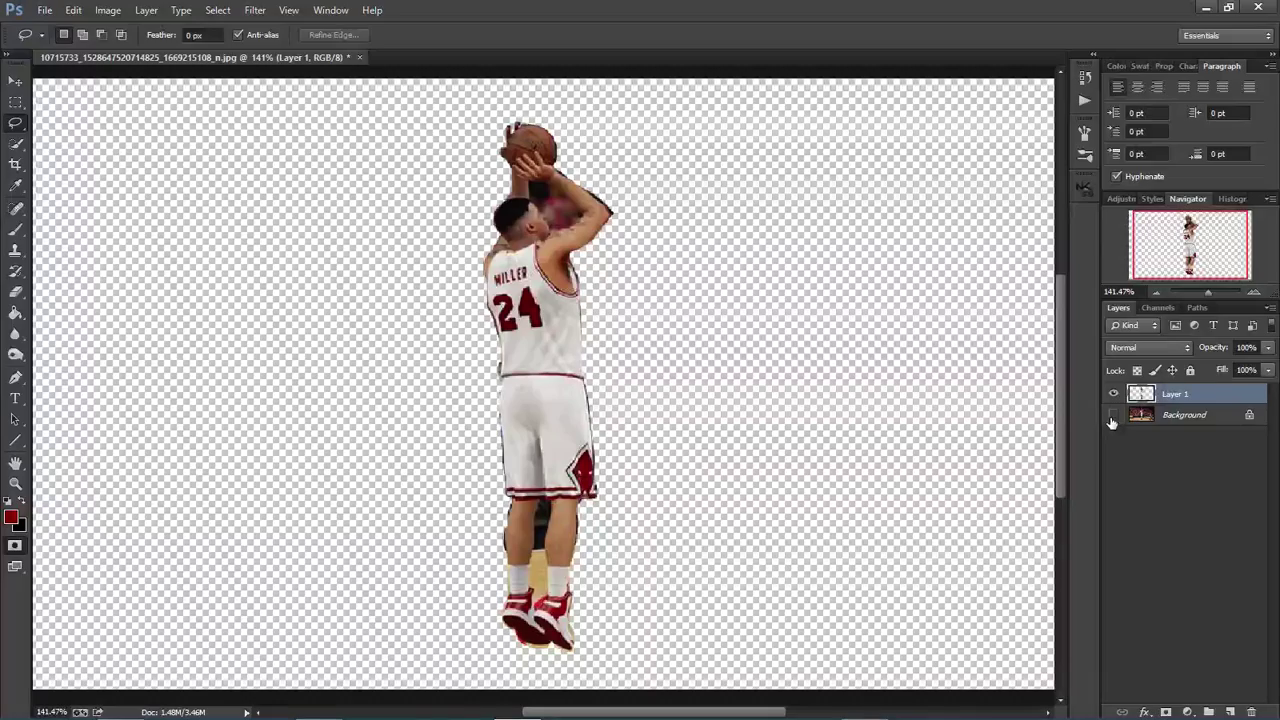
# Examine the edges of the cut-out player on the transparent background, especially around the shorts, legs and shoes.
pyautogui.scroll(1, 540, 225)
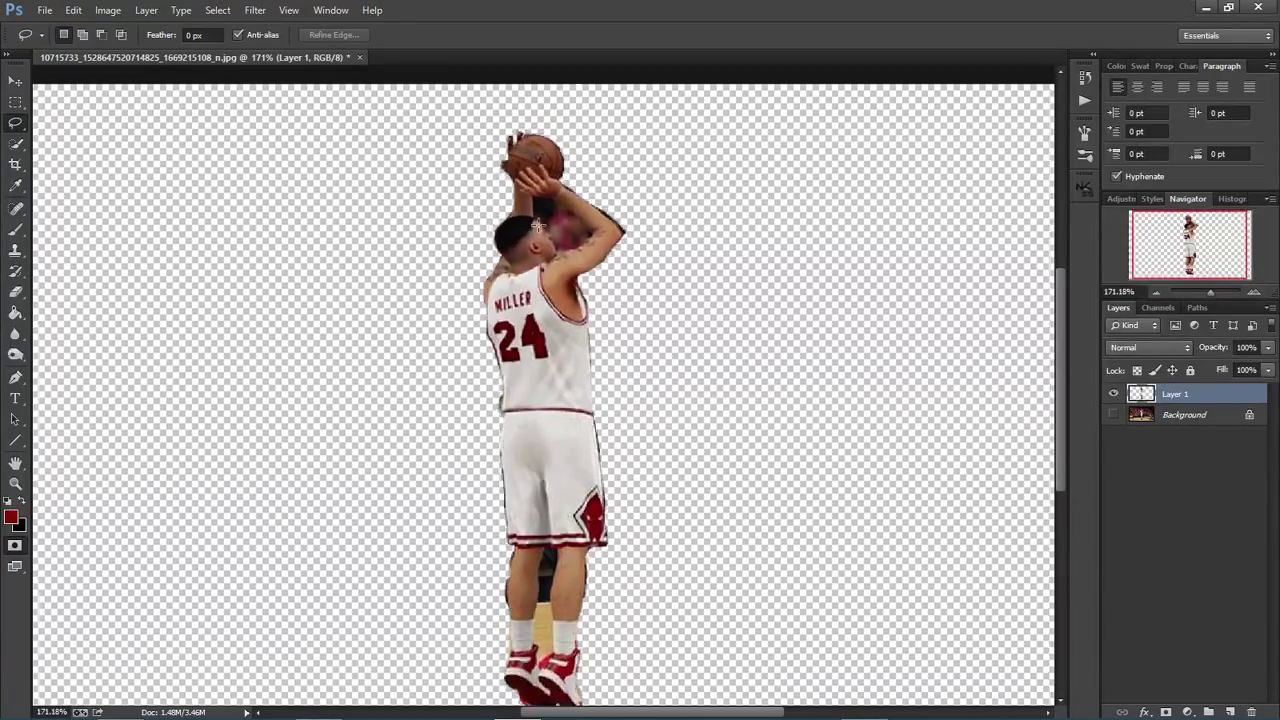
pyautogui.scroll(9, 737, 529)
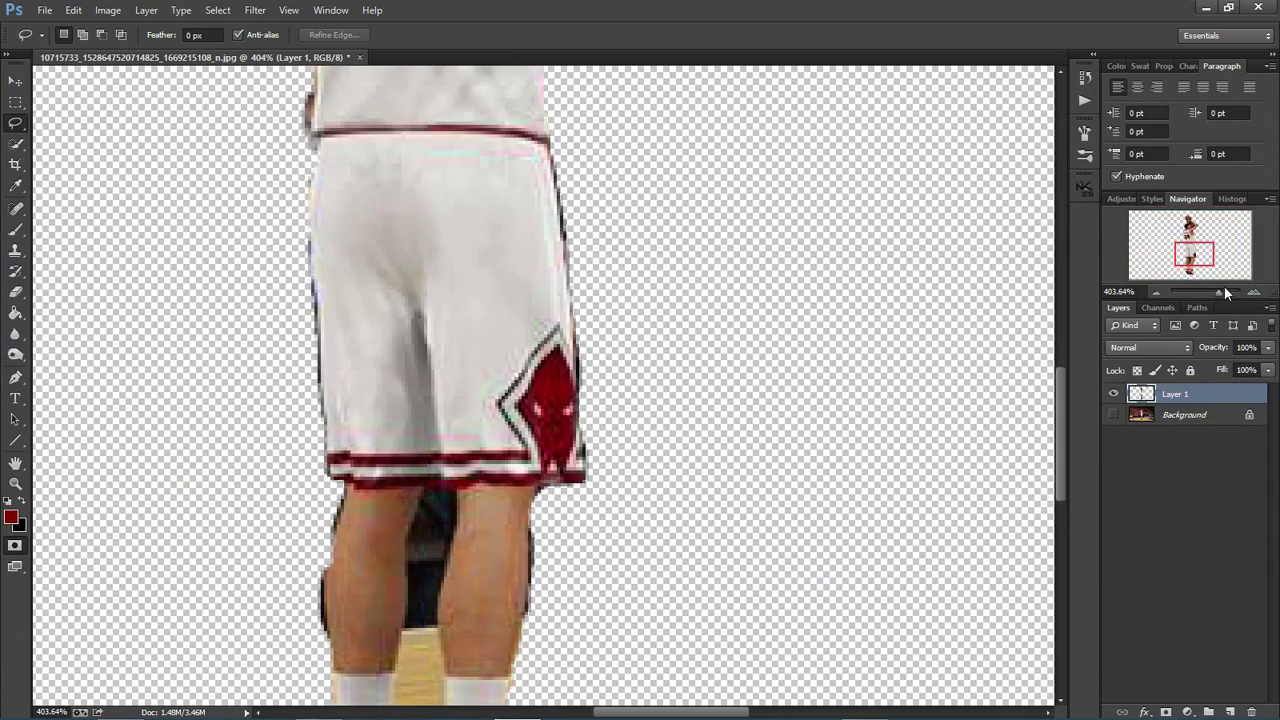
pyautogui.moveTo(1205, 262); pyautogui.dragTo(1202, 268)
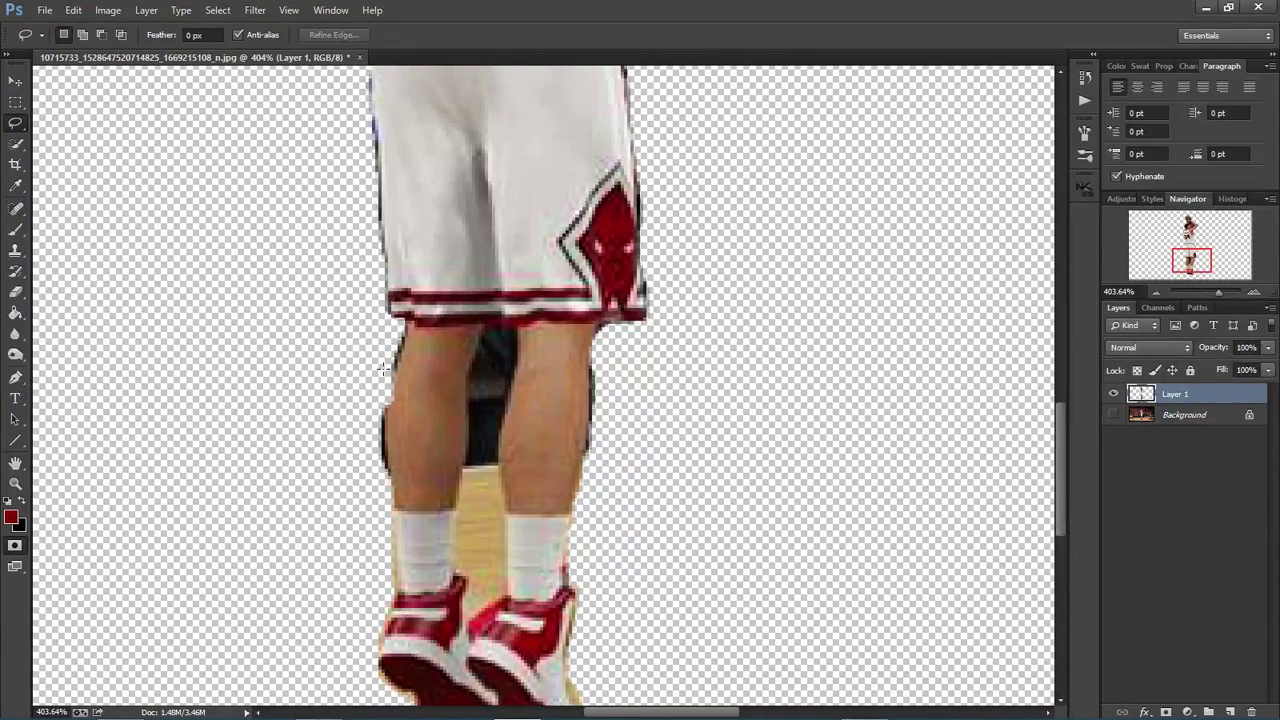
pyautogui.scroll(-3, 910, 500)
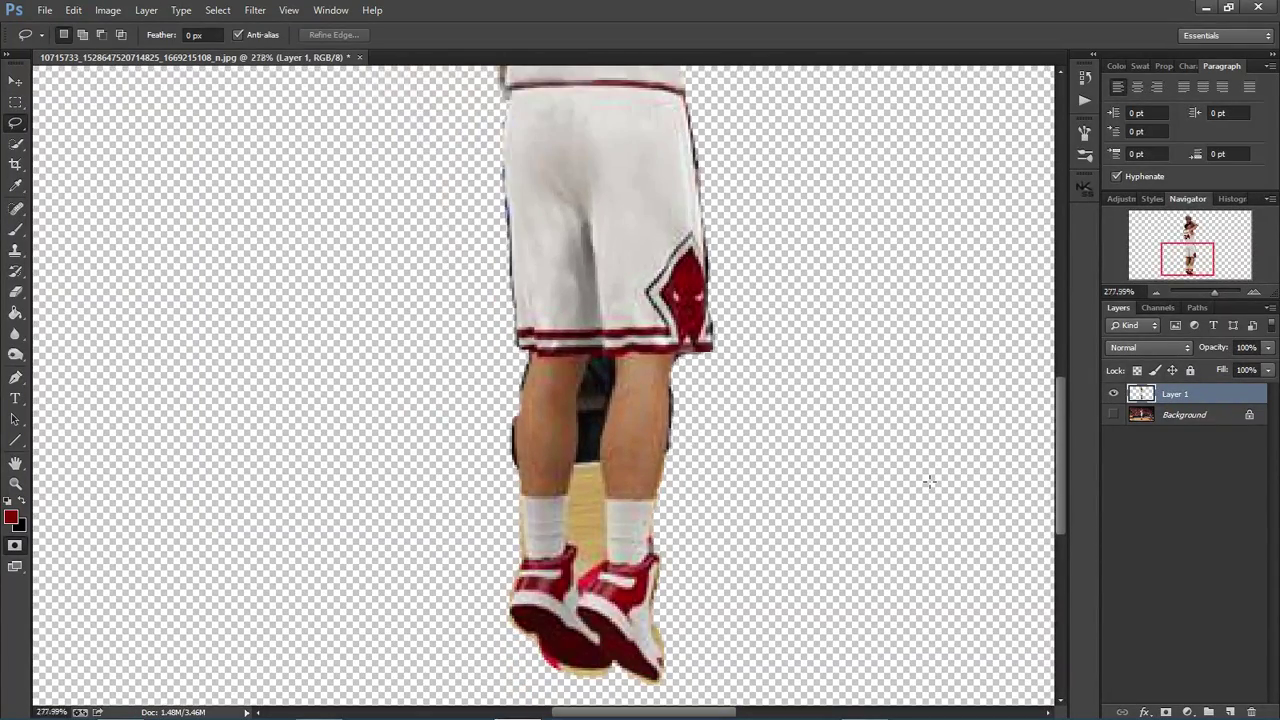
pyautogui.scroll(-4, 878, 464)
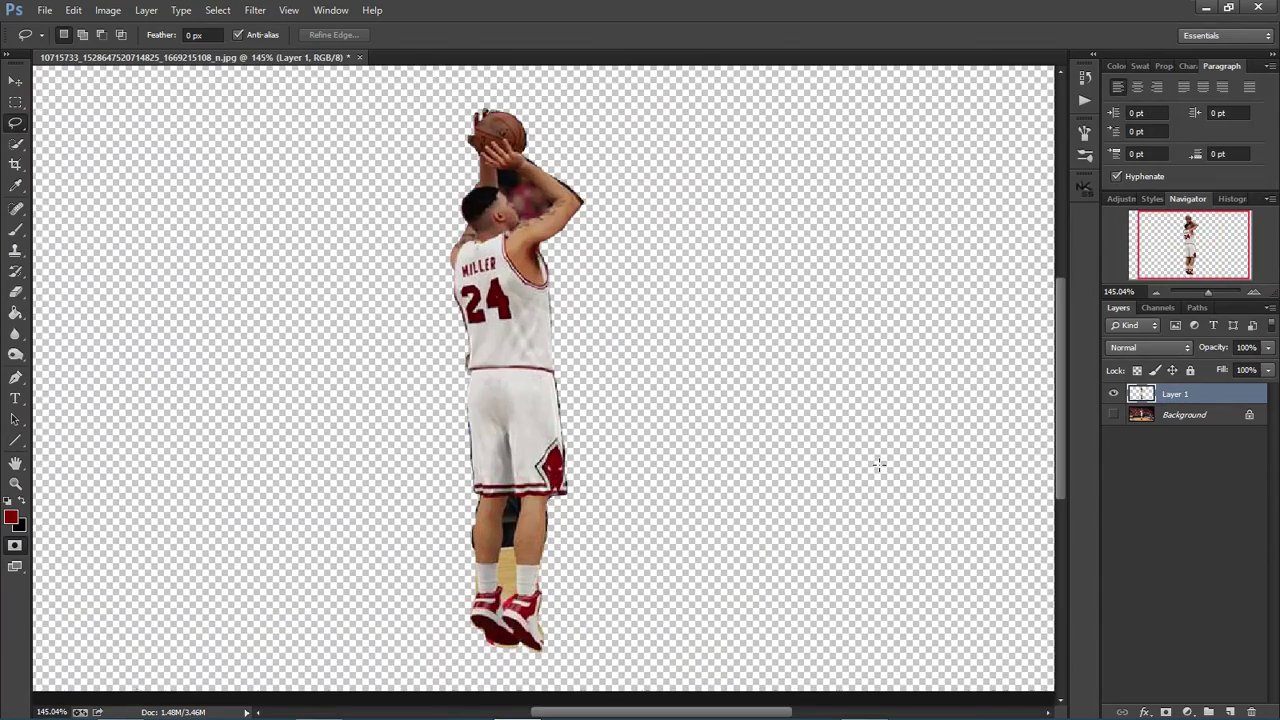
pyautogui.scroll(2, 518, 294)
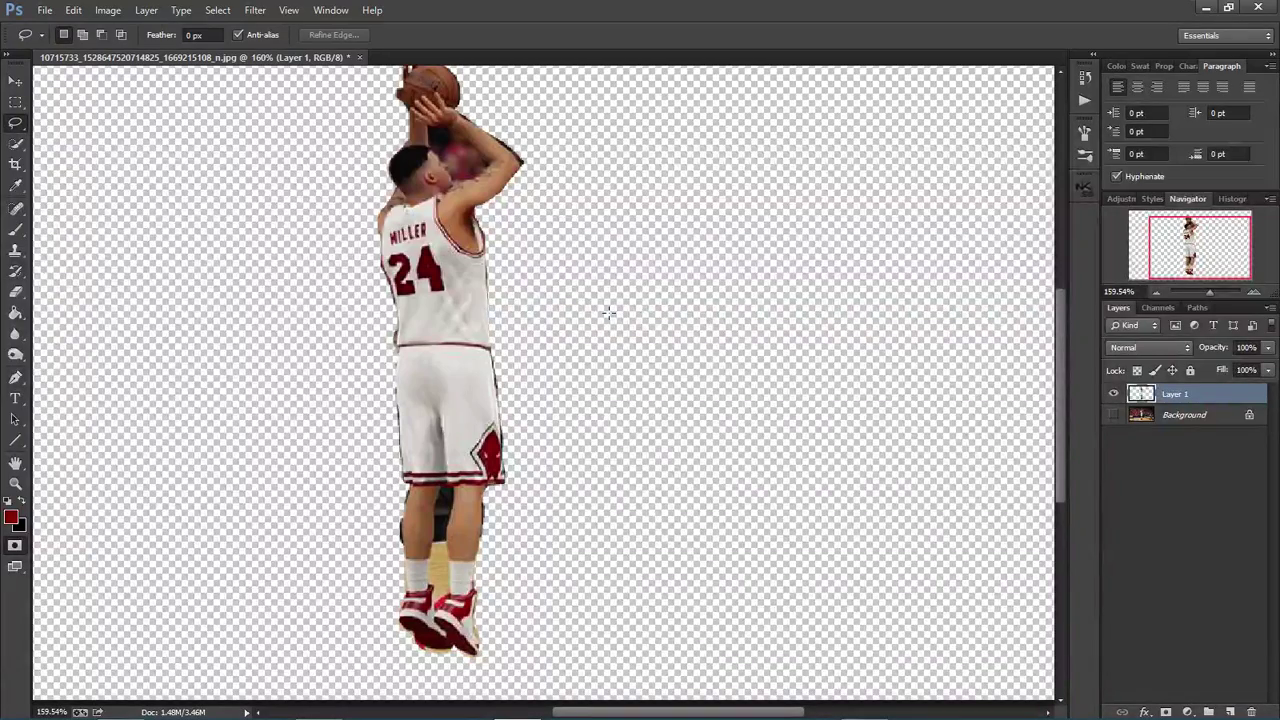
pyautogui.scroll(-3, 609, 313)
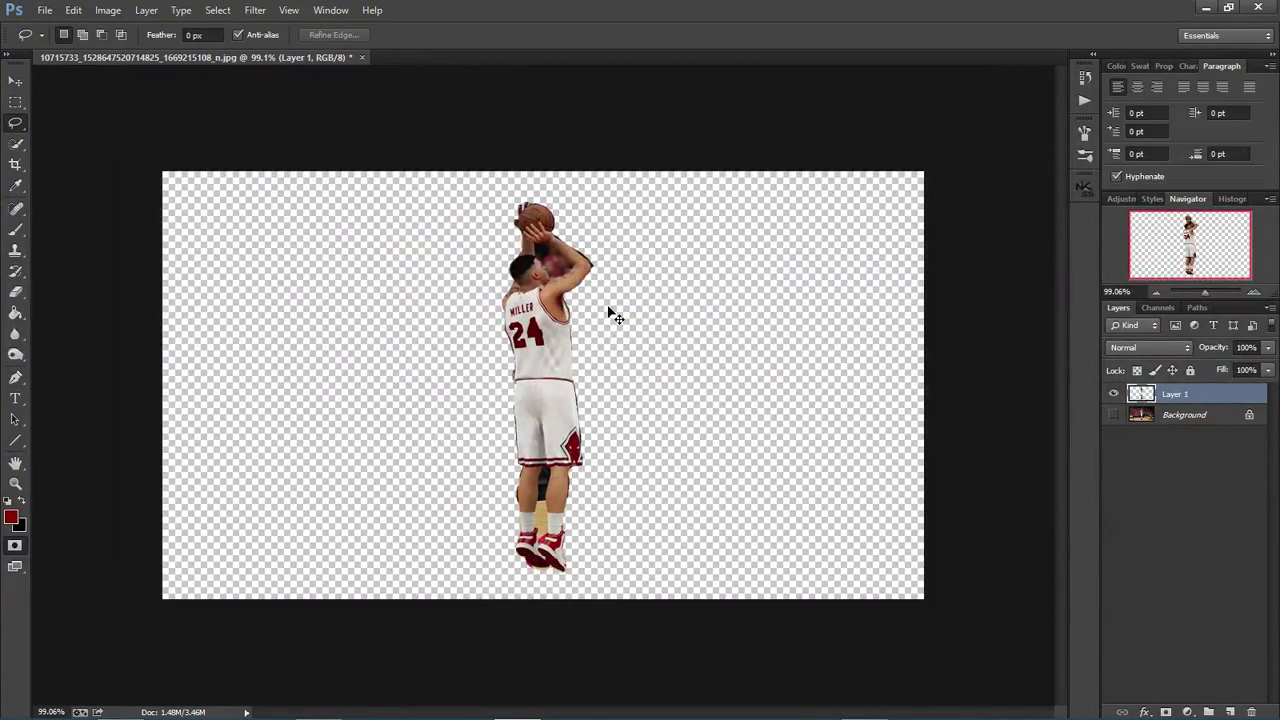
# Undo the hidden background and the layer copy, and deselect the lassoed player.
pyautogui.hotkey('ctrl', 'alt', 'z')
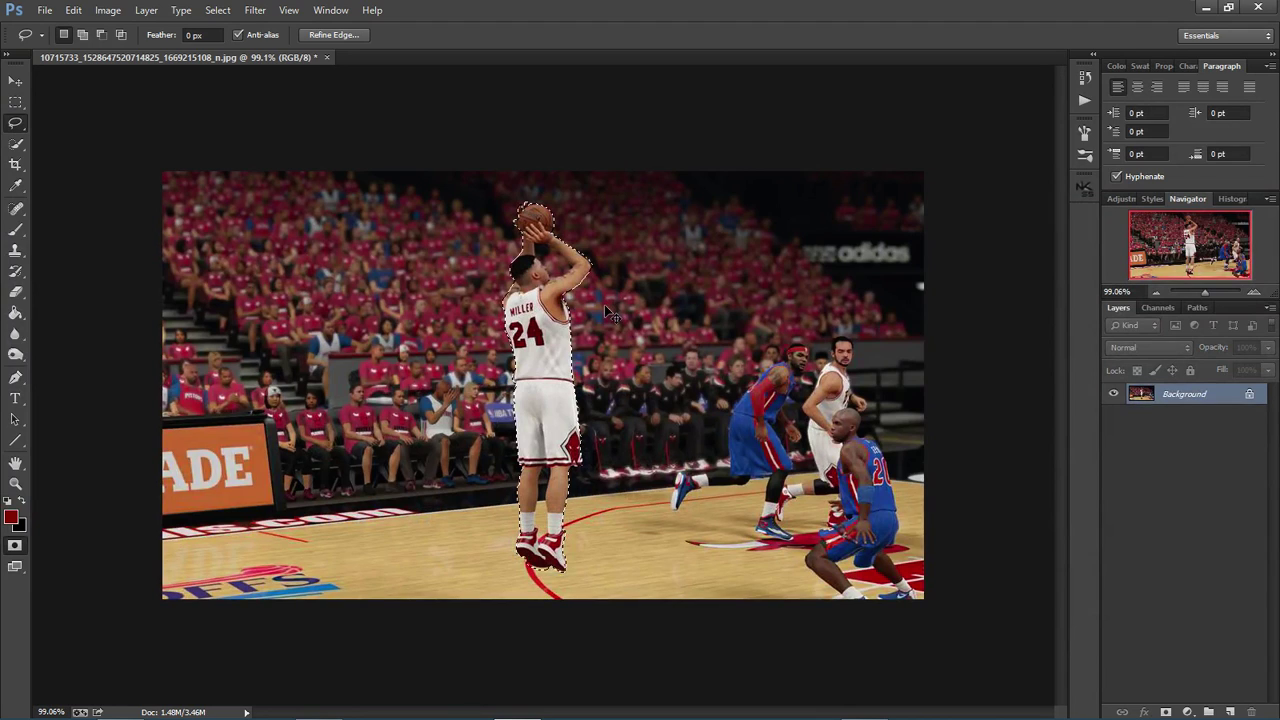
pyautogui.hotkey('ctrl', 'd')
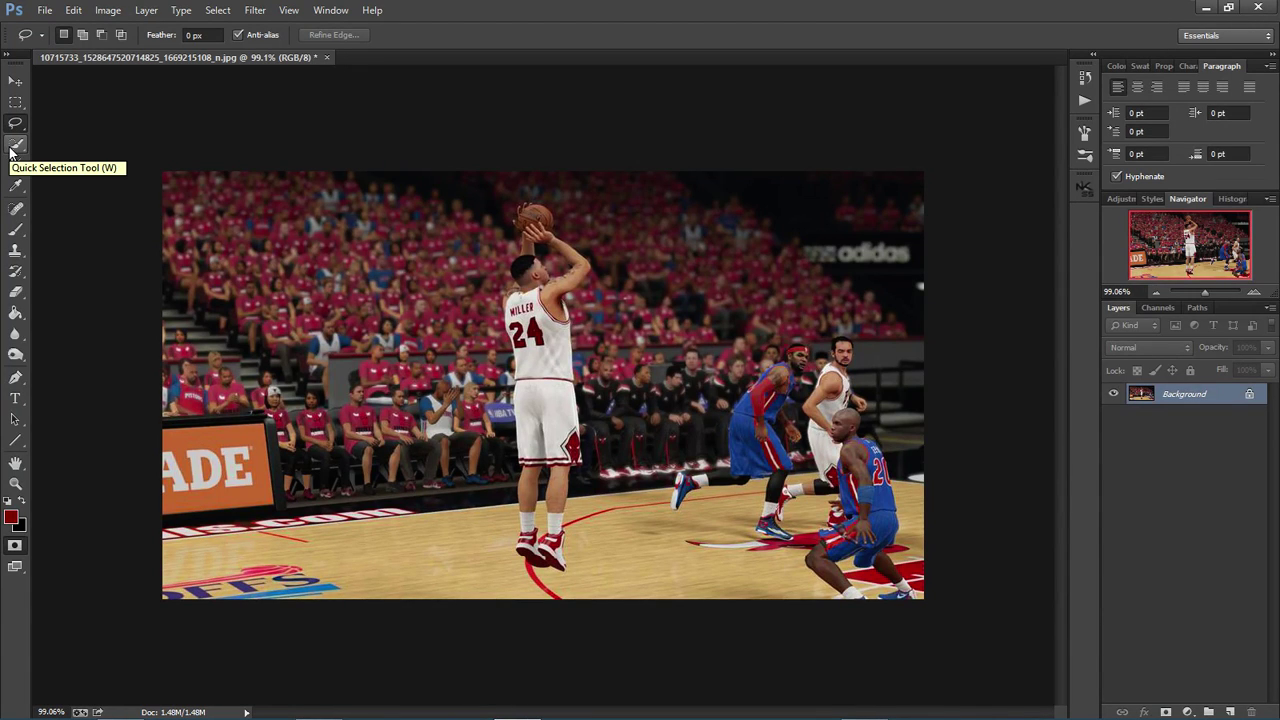
# Switch to the Quick Selection tool with a 130 px brush in Add to selection mode.
pyautogui.click(14, 148)
pyautogui.click(153, 38)
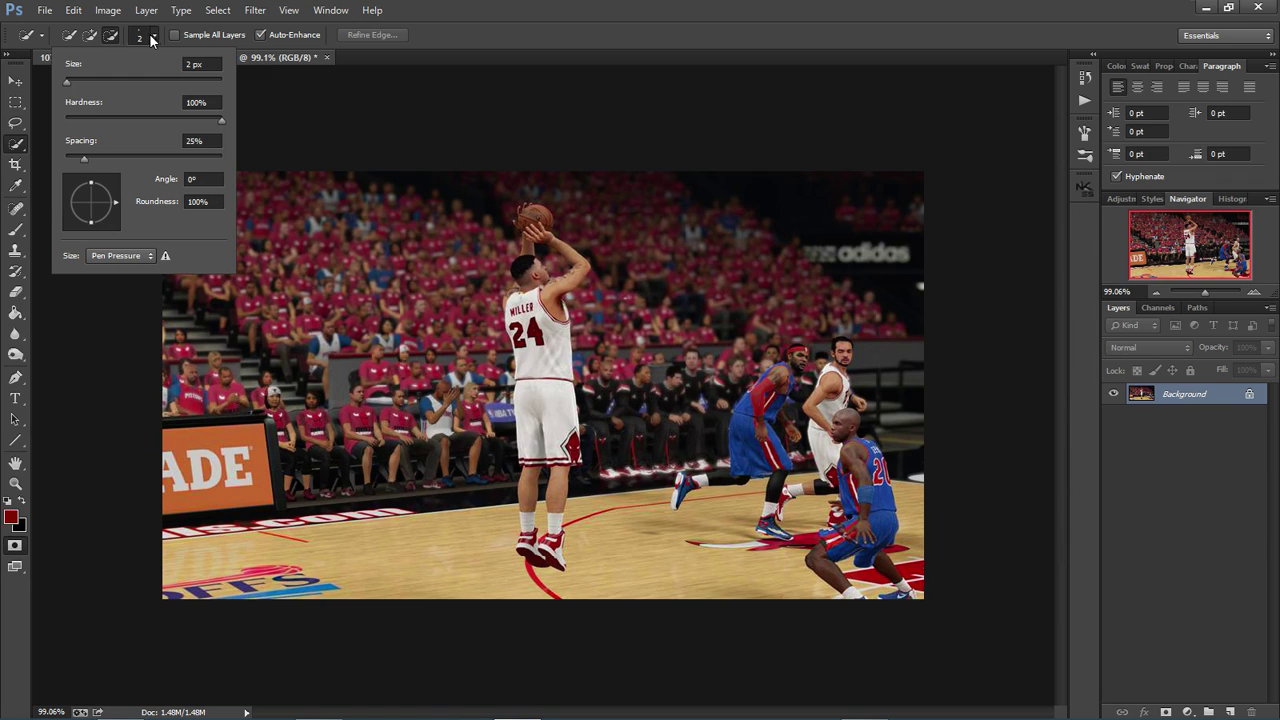
pyautogui.click(79, 80)
pyautogui.click(158, 86)
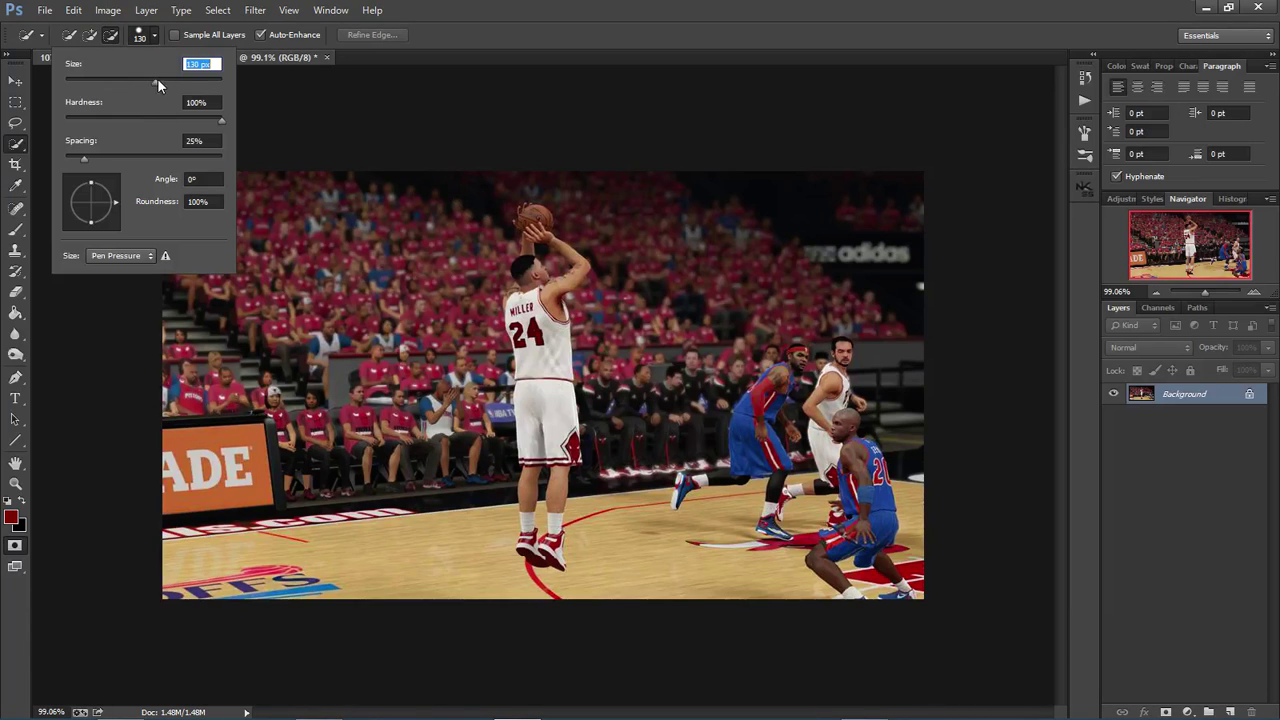
pyautogui.click(88, 38)
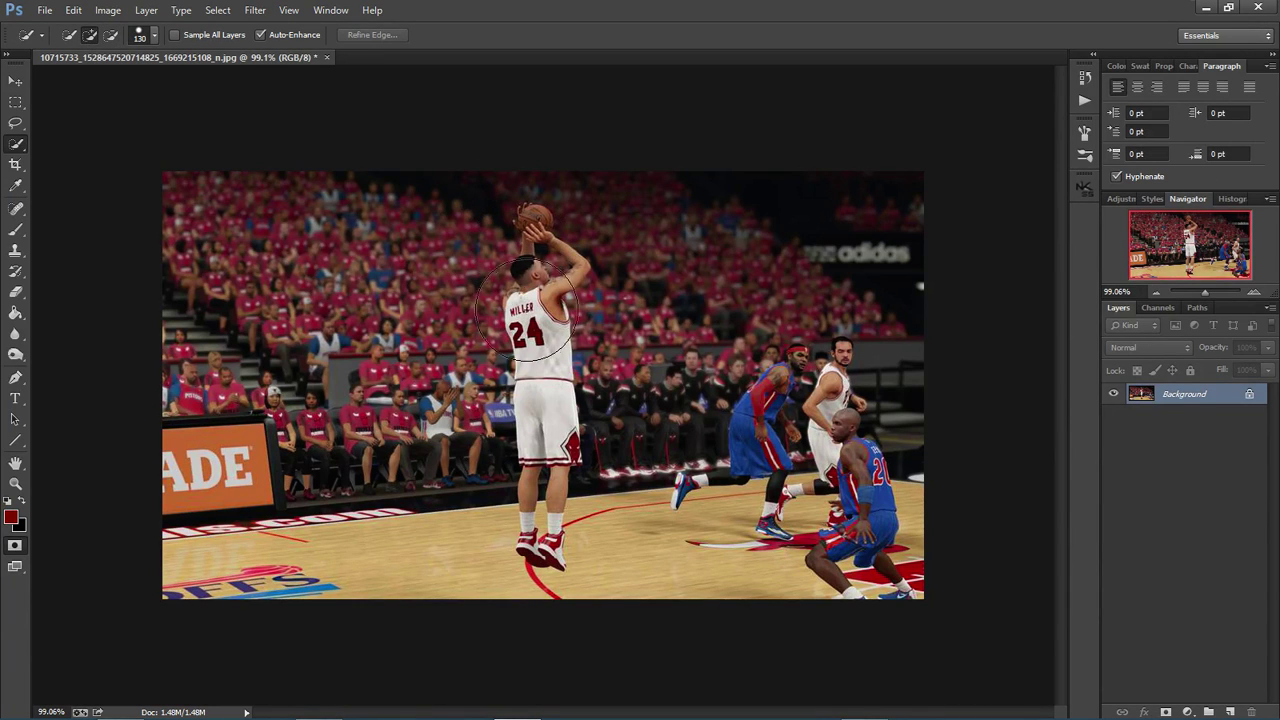
# Try quick-selecting with the large brush from the ball across the player and the crowd, and deselect the area.
pyautogui.moveTo(526, 212)
pyautogui.mouseDown()
pyautogui.moveTo(532, 392)
pyautogui.moveTo(486, 529)
pyautogui.moveTo(470, 425)
pyautogui.moveTo(330, 350)
pyautogui.moveTo(290, 460)
pyautogui.mouseUp()
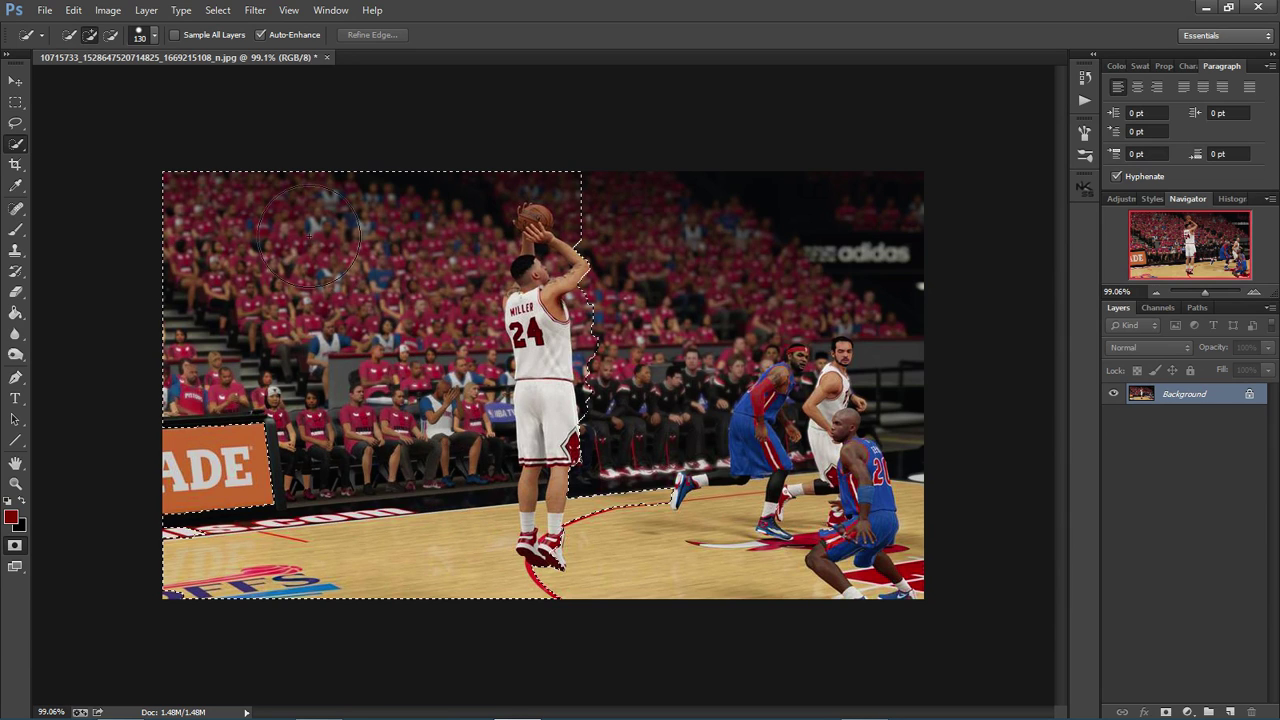
pyautogui.moveTo(300, 505)
pyautogui.mouseDown()
pyautogui.moveTo(280, 440)
pyautogui.moveTo(330, 470)
pyautogui.mouseUp()
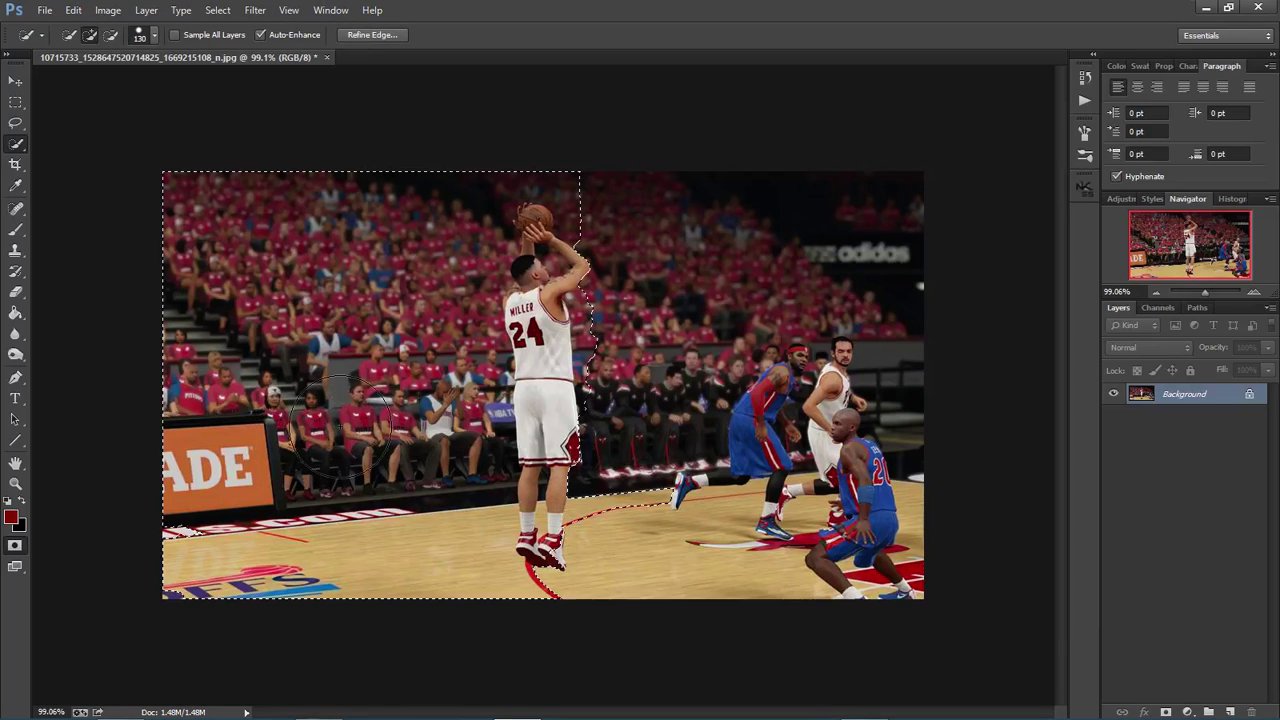
pyautogui.hotkey('ctrl', 'd')
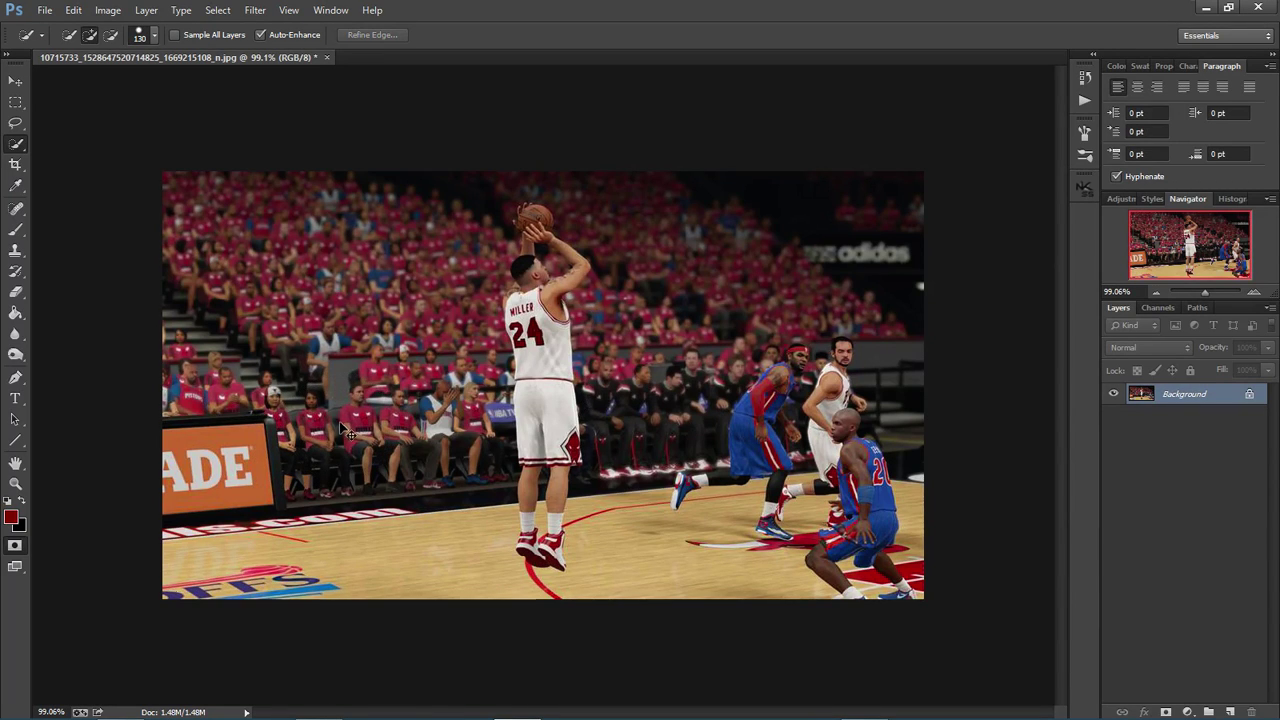
# Reduce the Quick Selection brush to 10 px and keep it in Add to selection mode.
pyautogui.click(153, 37)
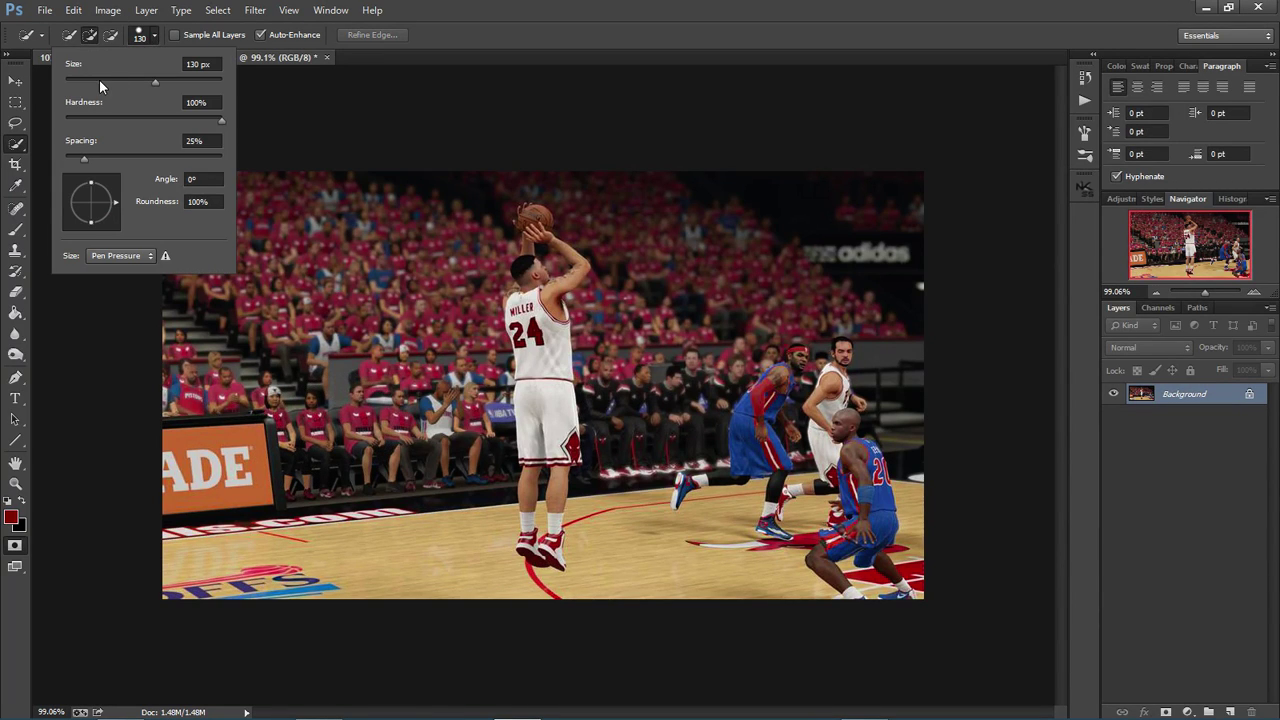
pyautogui.moveTo(99, 80); pyautogui.dragTo(73, 84)
pyautogui.click(91, 35)
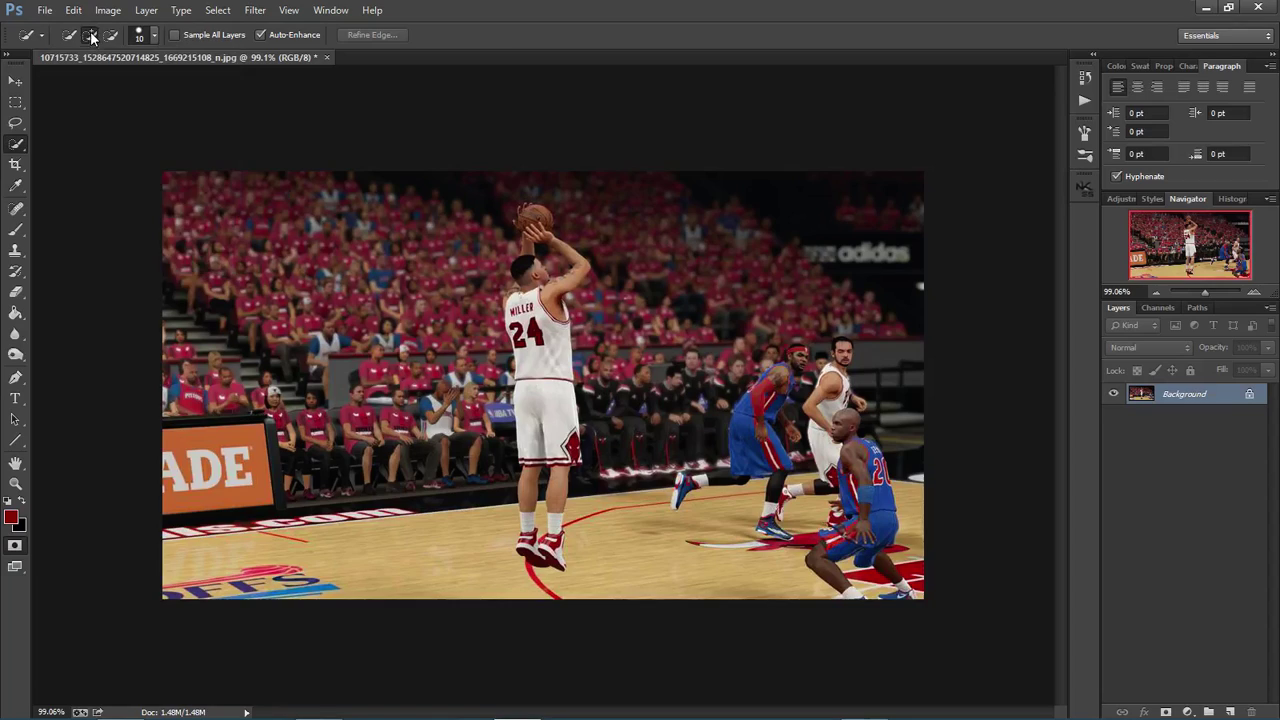
# Quick-select the basketball and the fingertips around it.
pyautogui.scroll(4, 579, 253)
pyautogui.scroll(4, 579, 253)
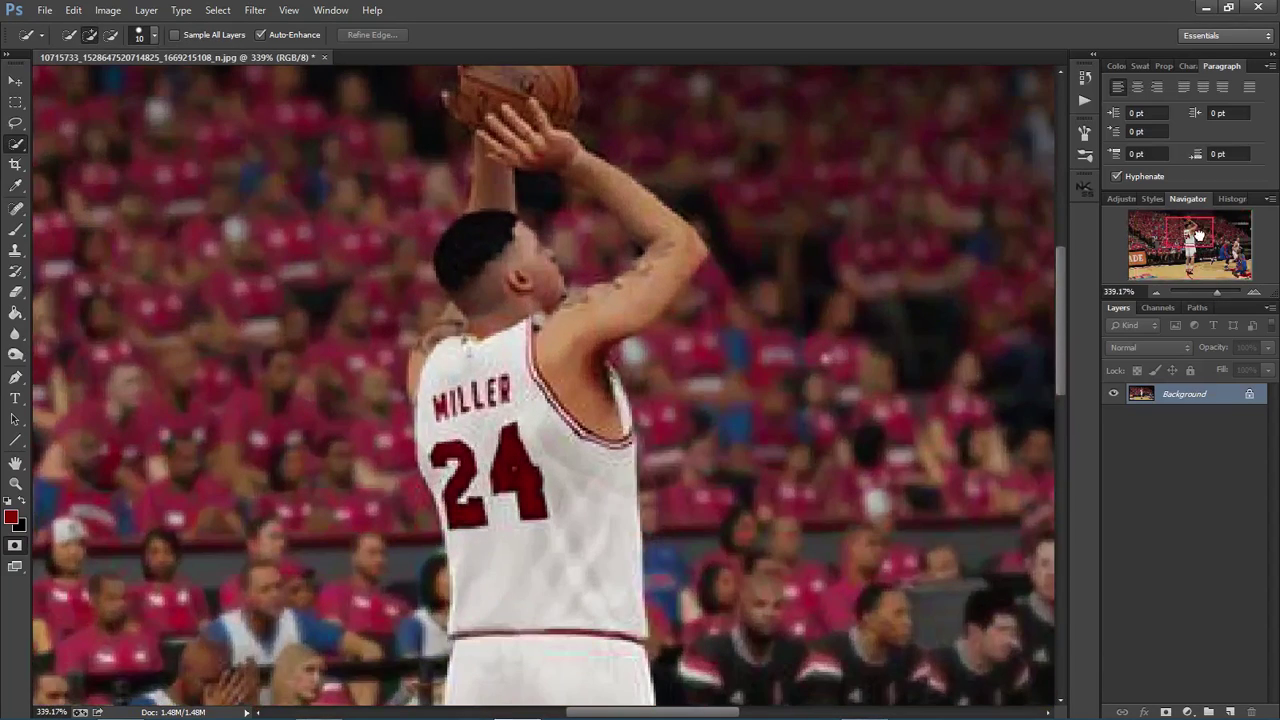
pyautogui.scroll(3, 568, 158)
pyautogui.moveTo(520, 184); pyautogui.dragTo(521, 204)
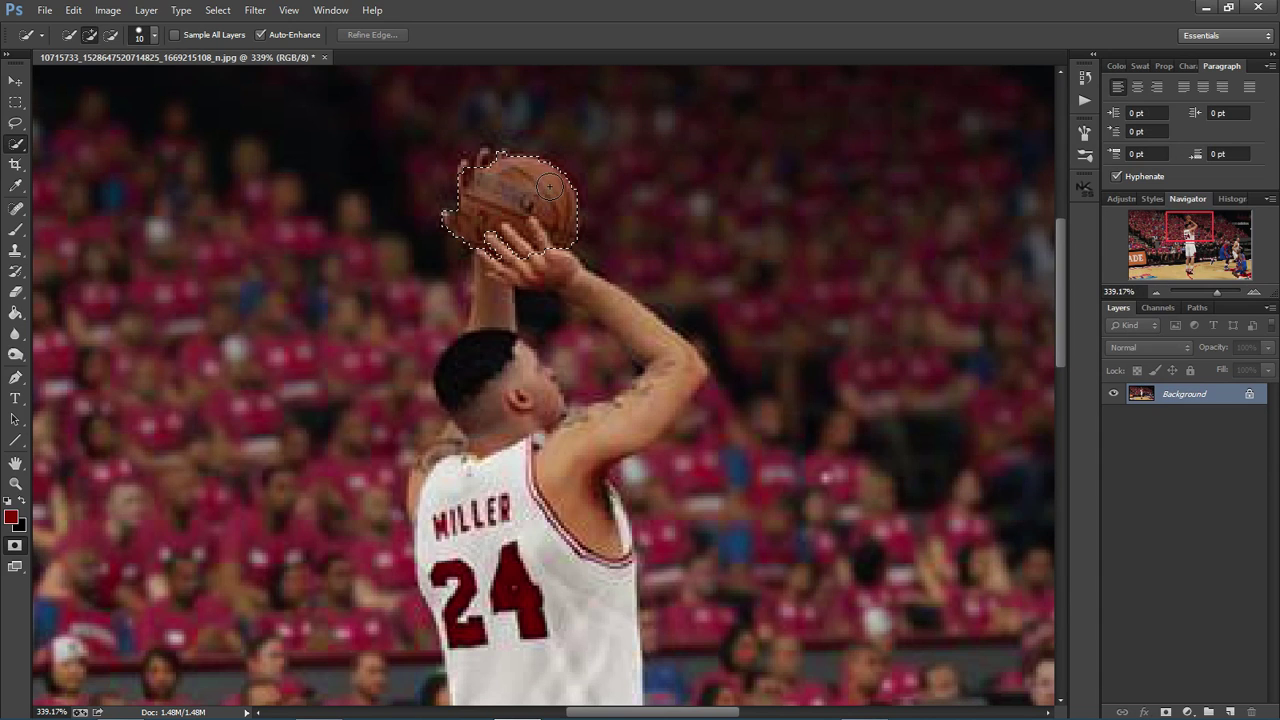
pyautogui.moveTo(541, 183)
pyautogui.mouseDown()
pyautogui.moveTo(506, 211)
pyautogui.moveTo(477, 185)
pyautogui.moveTo(487, 179)
pyautogui.moveTo(480, 203)
pyautogui.moveTo(476, 160)
pyautogui.mouseUp()
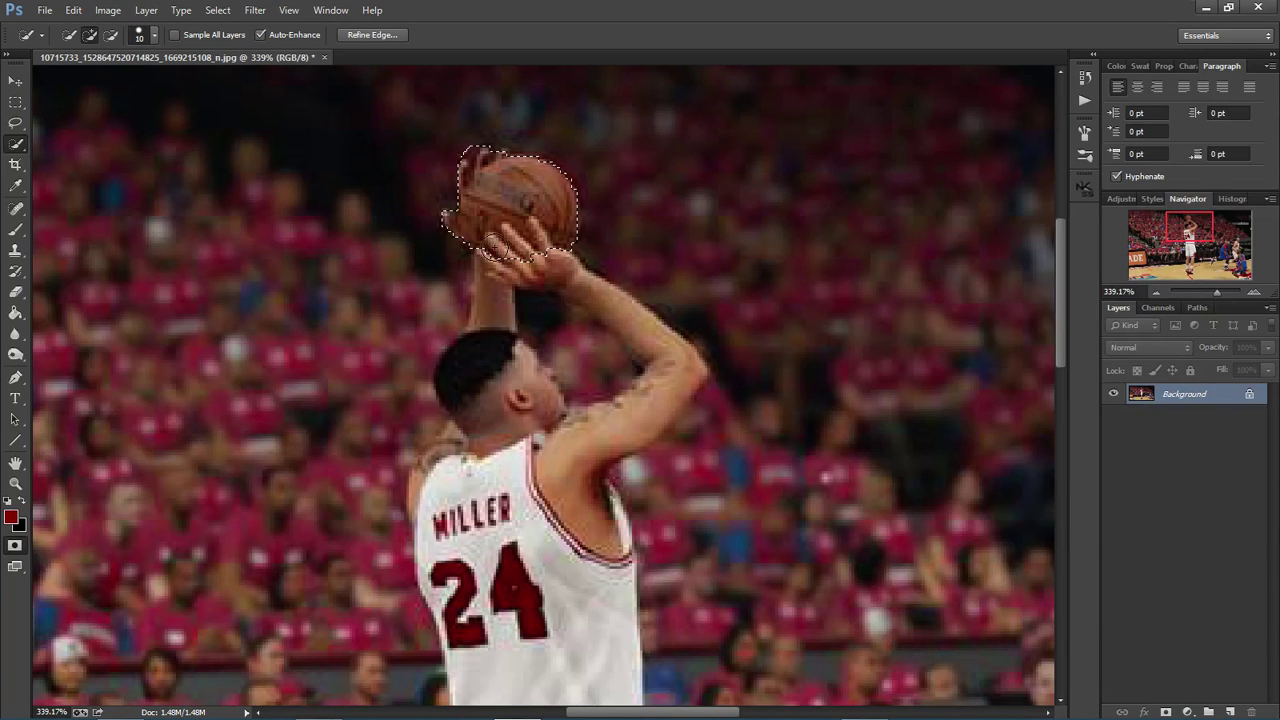
# Add the number 24 player's hands, arms, head and shoulders to the quick selection.
pyautogui.moveTo(510, 260); pyautogui.dragTo(548, 270)
pyautogui.moveTo(490, 305); pyautogui.dragTo(481, 317)
pyautogui.moveTo(585, 288); pyautogui.dragTo(621, 317)
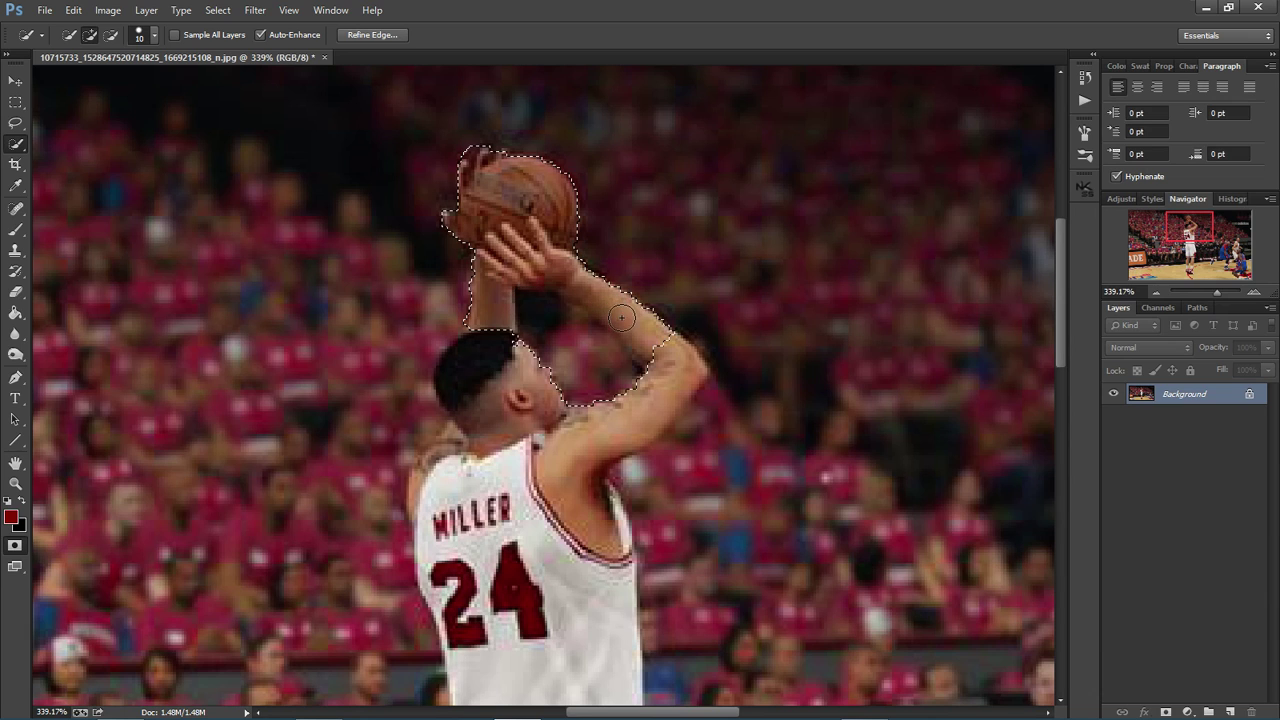
pyautogui.moveTo(660, 360)
pyautogui.mouseDown()
pyautogui.moveTo(668, 390)
pyautogui.moveTo(641, 425)
pyautogui.moveTo(609, 424)
pyautogui.moveTo(549, 456)
pyautogui.moveTo(504, 355)
pyautogui.moveTo(484, 449)
pyautogui.moveTo(488, 431)
pyautogui.moveTo(449, 469)
pyautogui.moveTo(464, 444)
pyautogui.moveTo(452, 455)
pyautogui.moveTo(434, 491)
pyautogui.moveTo(447, 444)
pyautogui.mouseUp()
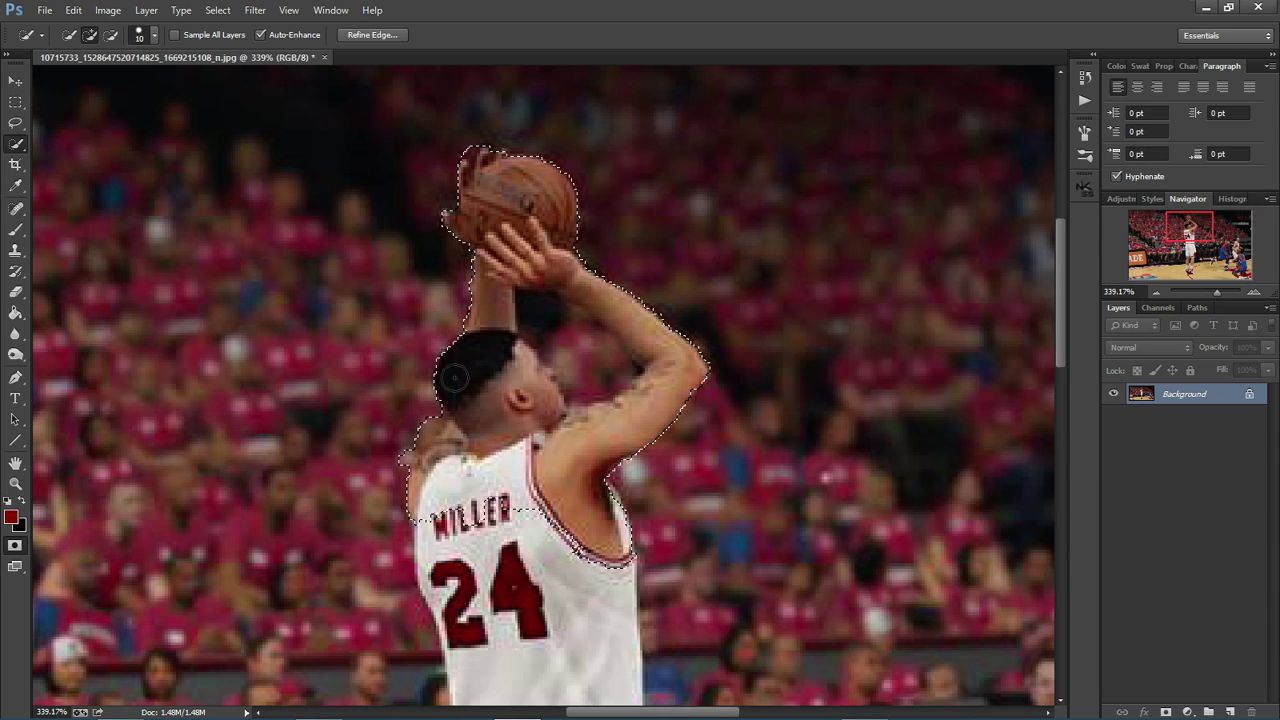
pyautogui.moveTo(458, 325); pyautogui.dragTo(440, 305)
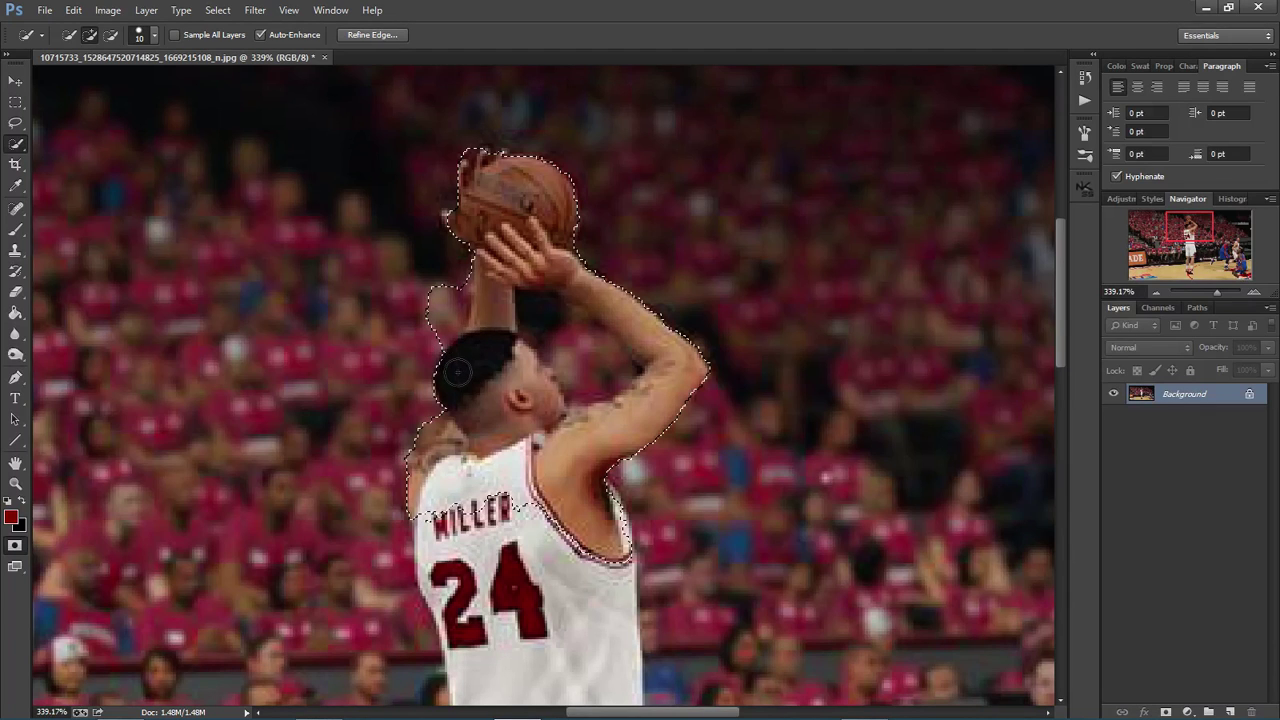
# Extend the quick selection down over the player's white jersey and shorts.
pyautogui.moveTo(1172, 237); pyautogui.dragTo(1171, 246)
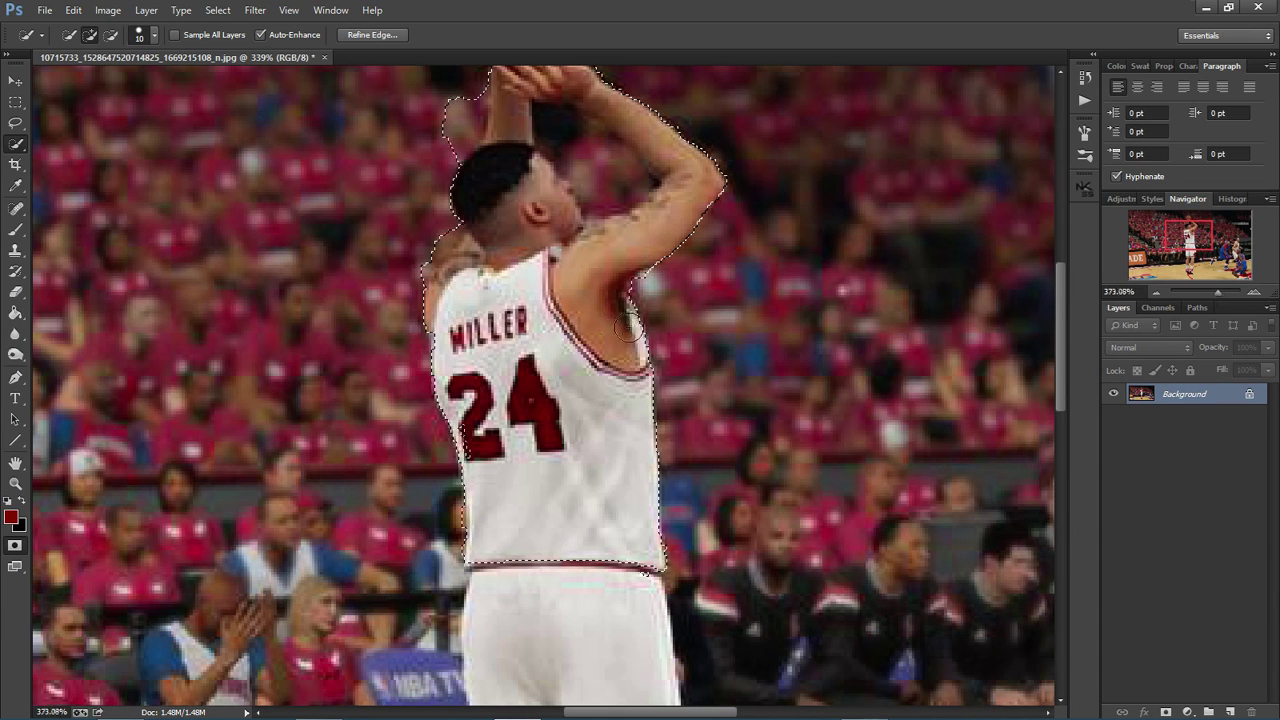
pyautogui.scroll(2, 620, 305)
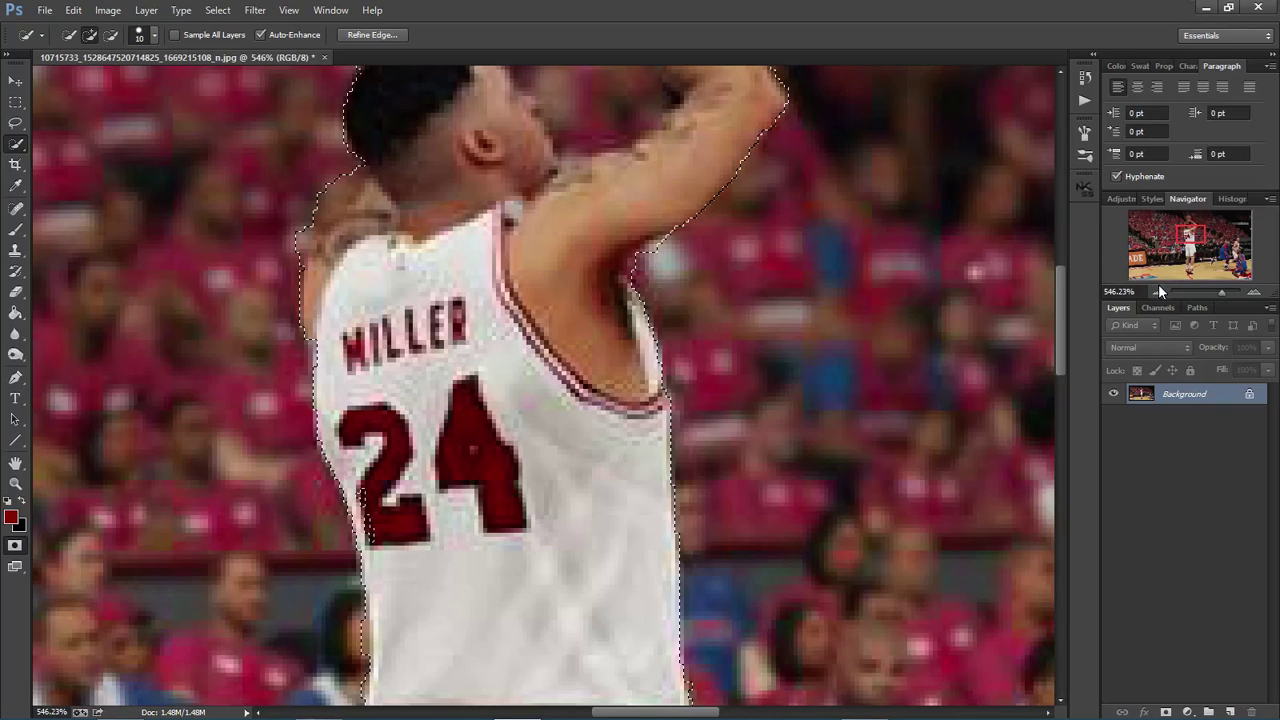
pyautogui.moveTo(1185, 243); pyautogui.dragTo(1185, 255)
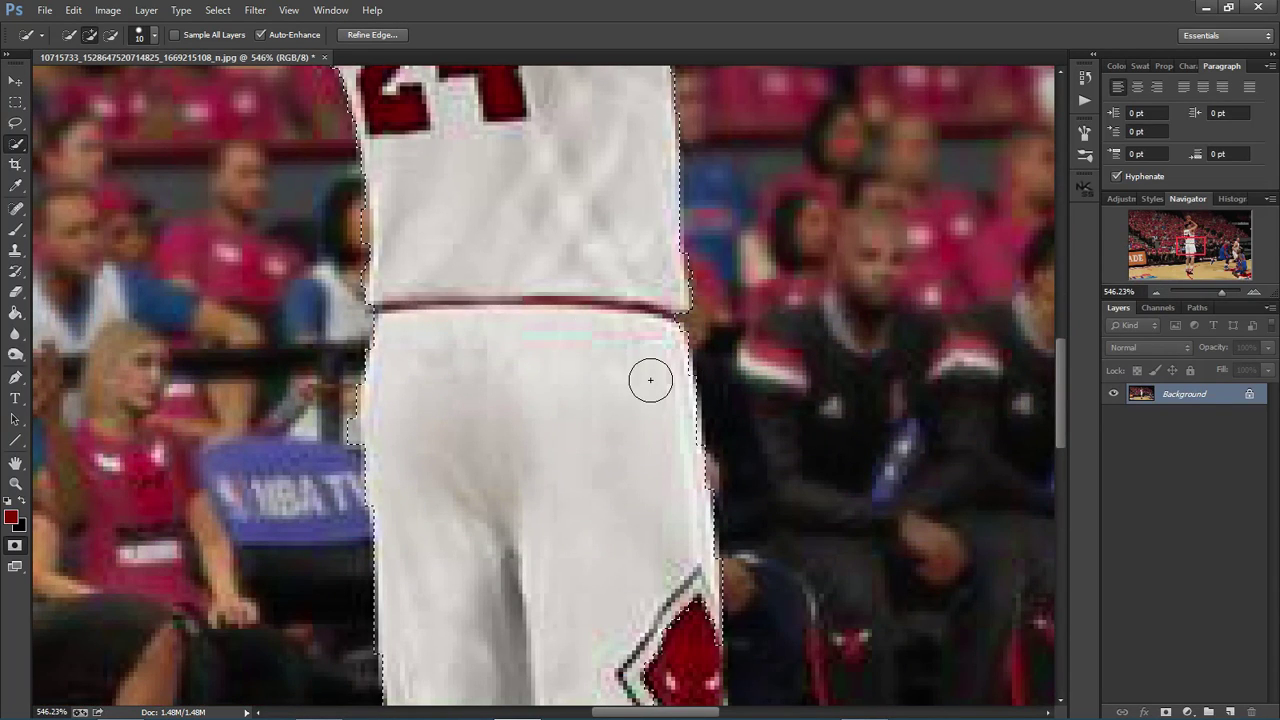
# Add the shorts' red hem and emblem and both legs to the quick selection.
pyautogui.scroll(-2, 1185, 252)
pyautogui.scroll(-3, 526, 300)
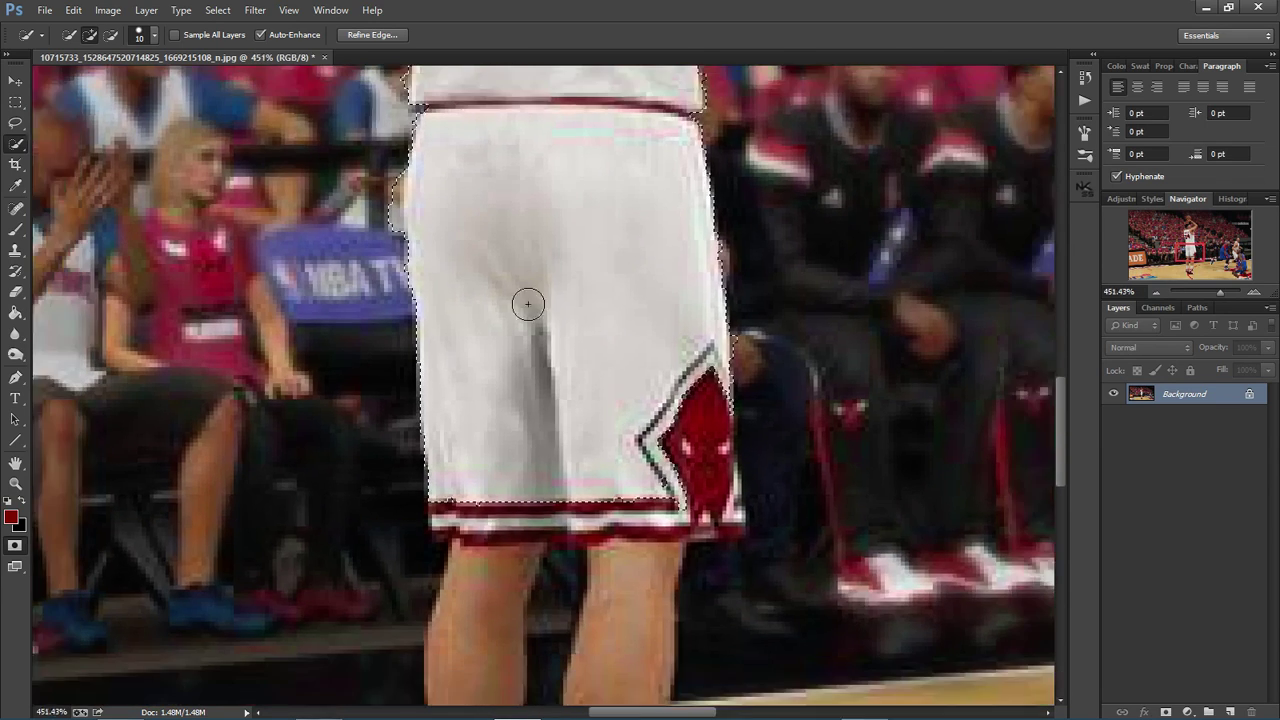
pyautogui.moveTo(508, 452)
pyautogui.mouseDown()
pyautogui.moveTo(496, 498)
pyautogui.moveTo(490, 448)
pyautogui.moveTo(616, 424)
pyautogui.moveTo(627, 372)
pyautogui.moveTo(637, 413)
pyautogui.moveTo(565, 466)
pyautogui.mouseUp()
pyautogui.click(528, 620)
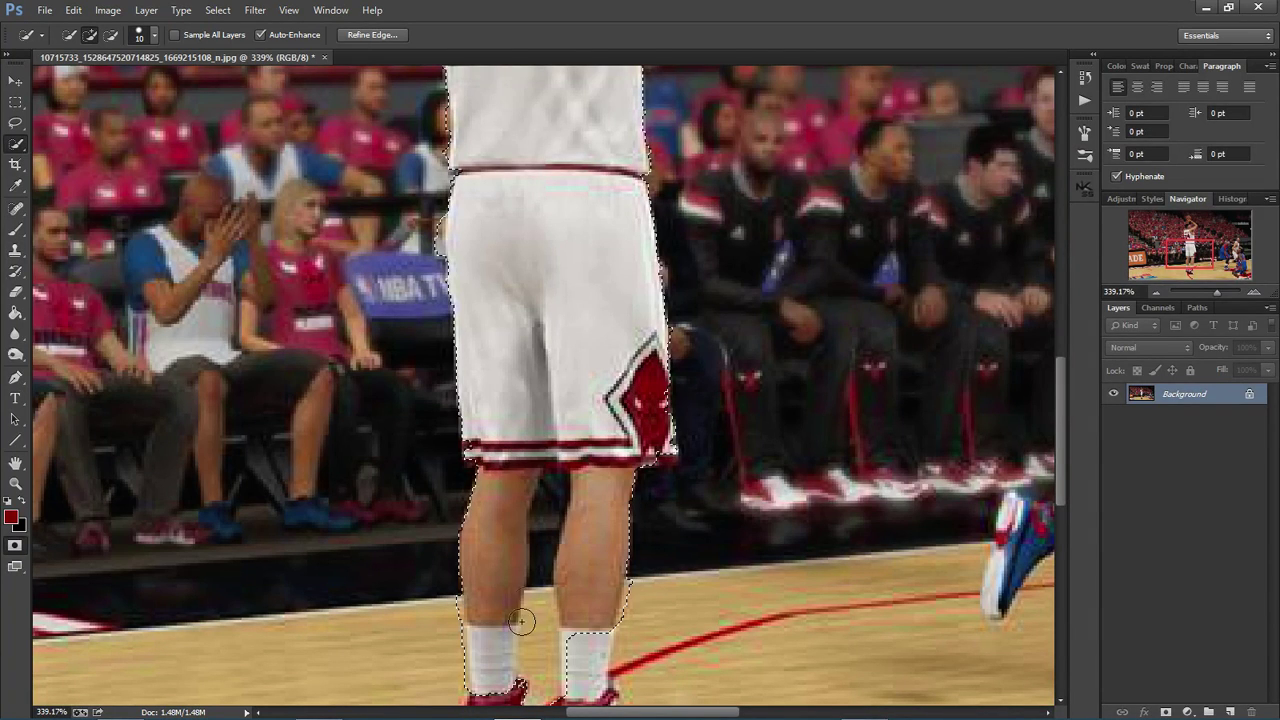
# Add the player's white socks and red-and-white shoes, including the soles, to the quick selection.
pyautogui.moveTo(1177, 260); pyautogui.dragTo(1175, 272)
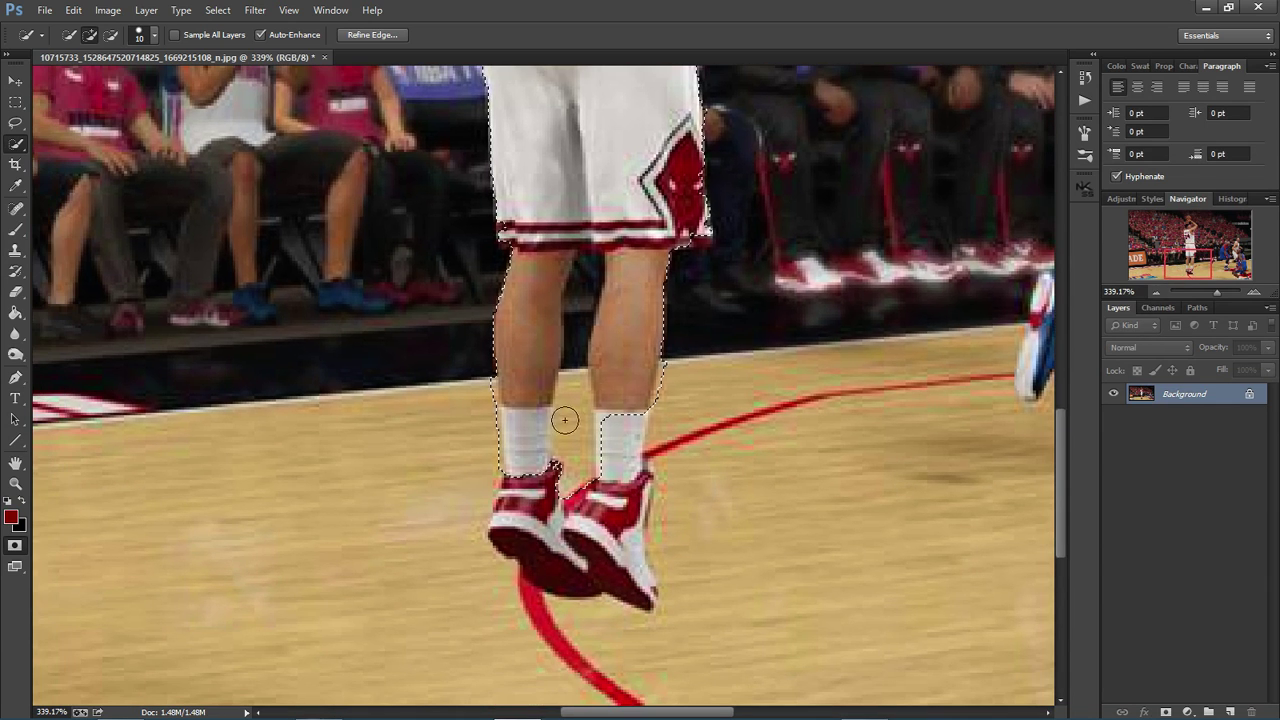
pyautogui.moveTo(608, 507)
pyautogui.mouseDown()
pyautogui.moveTo(590, 535)
pyautogui.moveTo(638, 598)
pyautogui.moveTo(633, 572)
pyautogui.mouseUp()
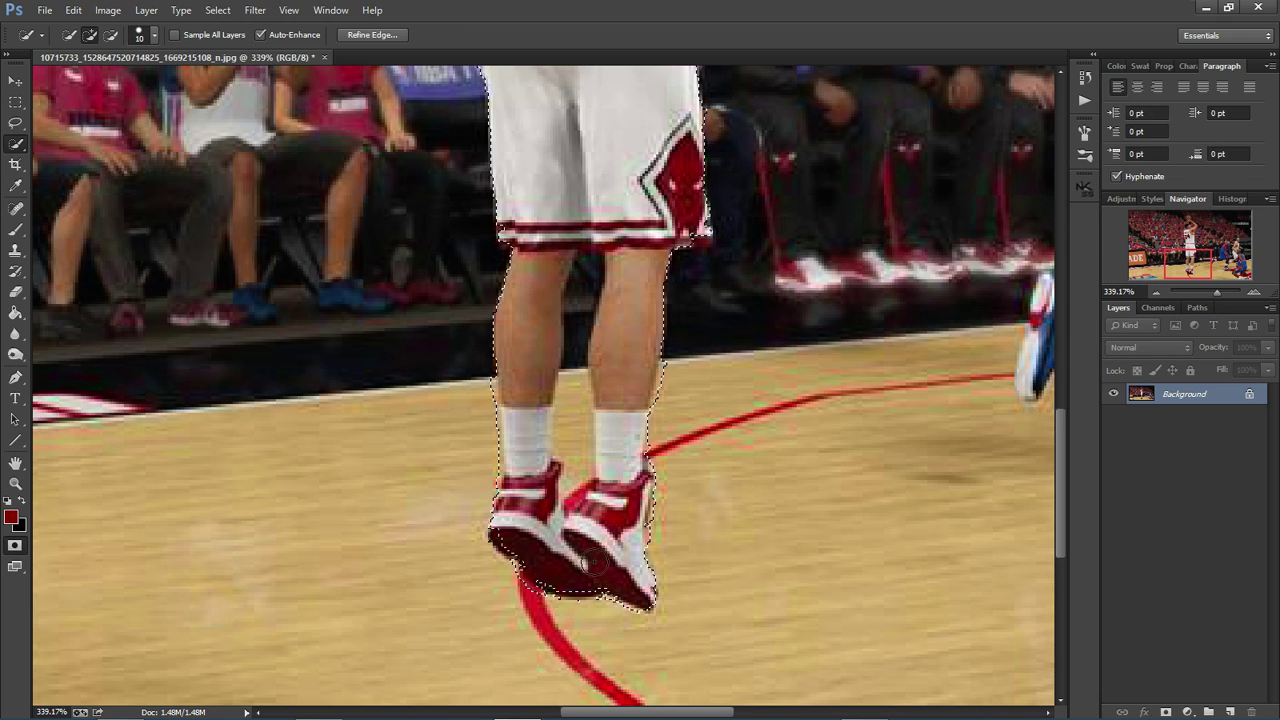
pyautogui.scroll(4, 566, 564)
pyautogui.moveTo(612, 575)
pyautogui.mouseDown()
pyautogui.moveTo(625, 600)
pyautogui.moveTo(660, 610)
pyautogui.moveTo(529, 586)
pyautogui.moveTo(549, 606)
pyautogui.mouseUp()
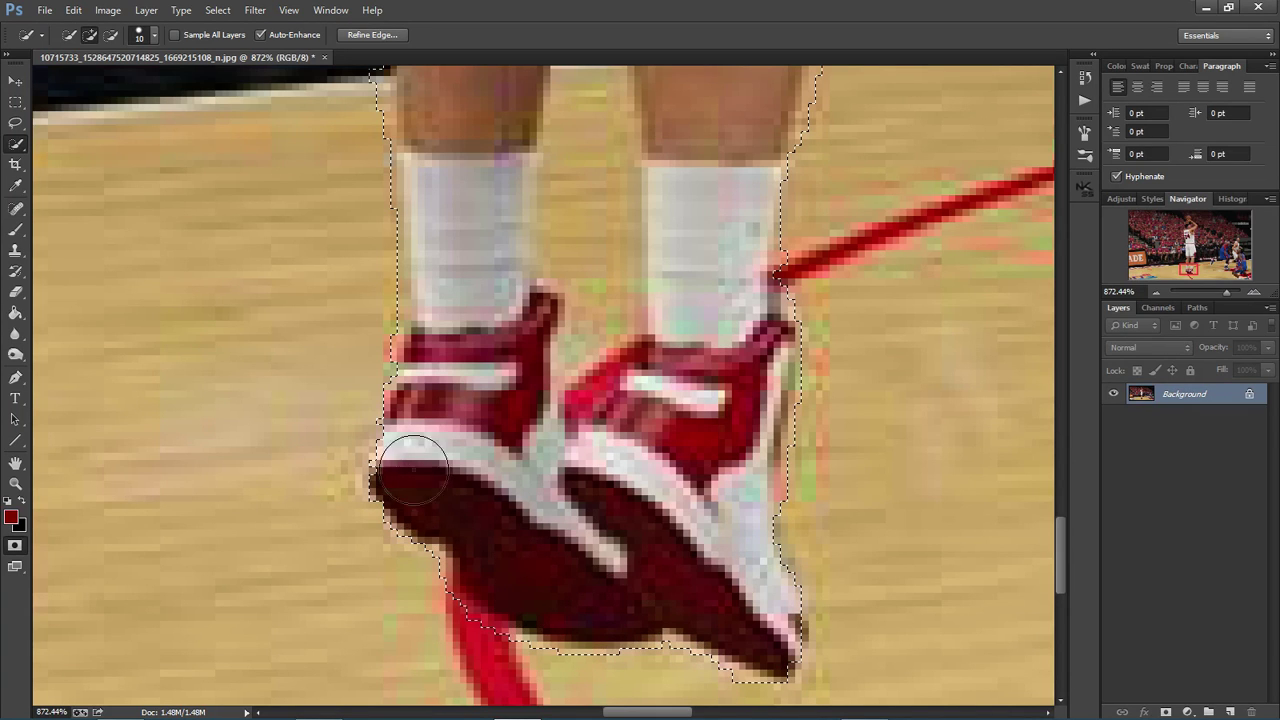
pyautogui.moveTo(415, 480)
pyautogui.mouseDown()
pyautogui.moveTo(445, 530)
pyautogui.moveTo(433, 505)
pyautogui.moveTo(628, 583)
pyautogui.mouseUp()
# Set the Quick Selection tool to subtract from the selection.
pyautogui.scroll(-2, 725, 350)
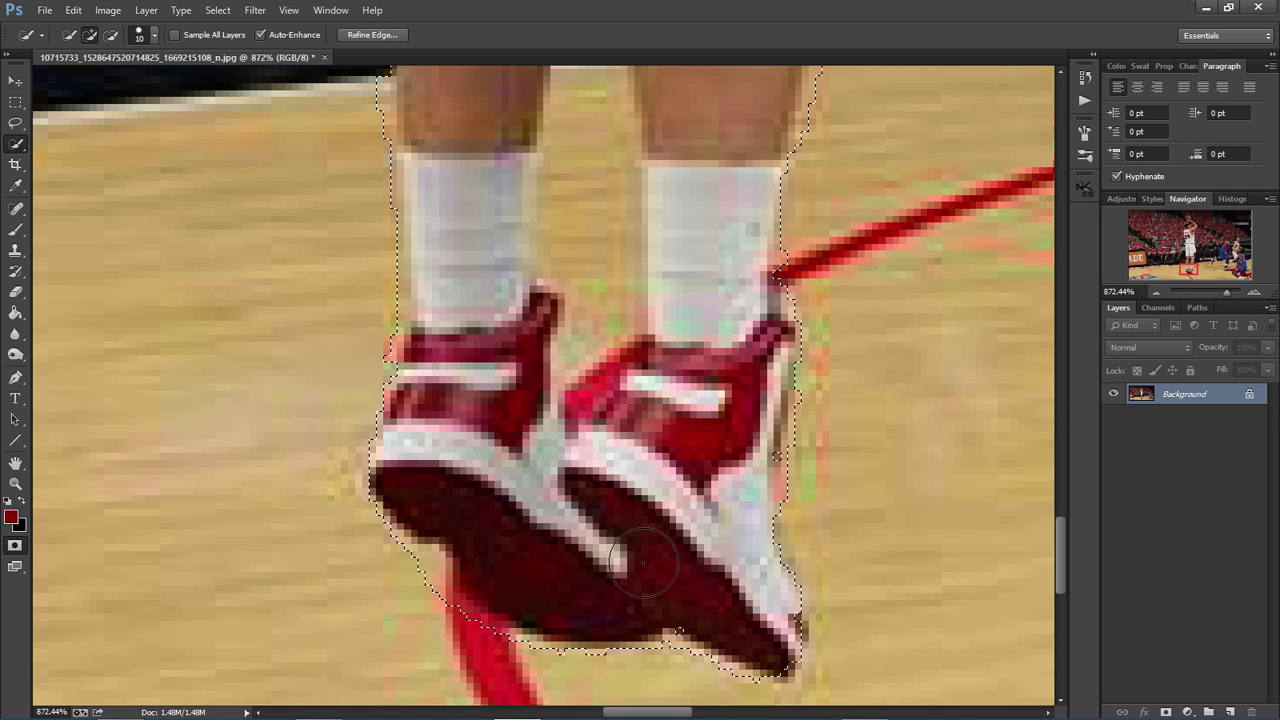
pyautogui.scroll(-1, 720, 347)
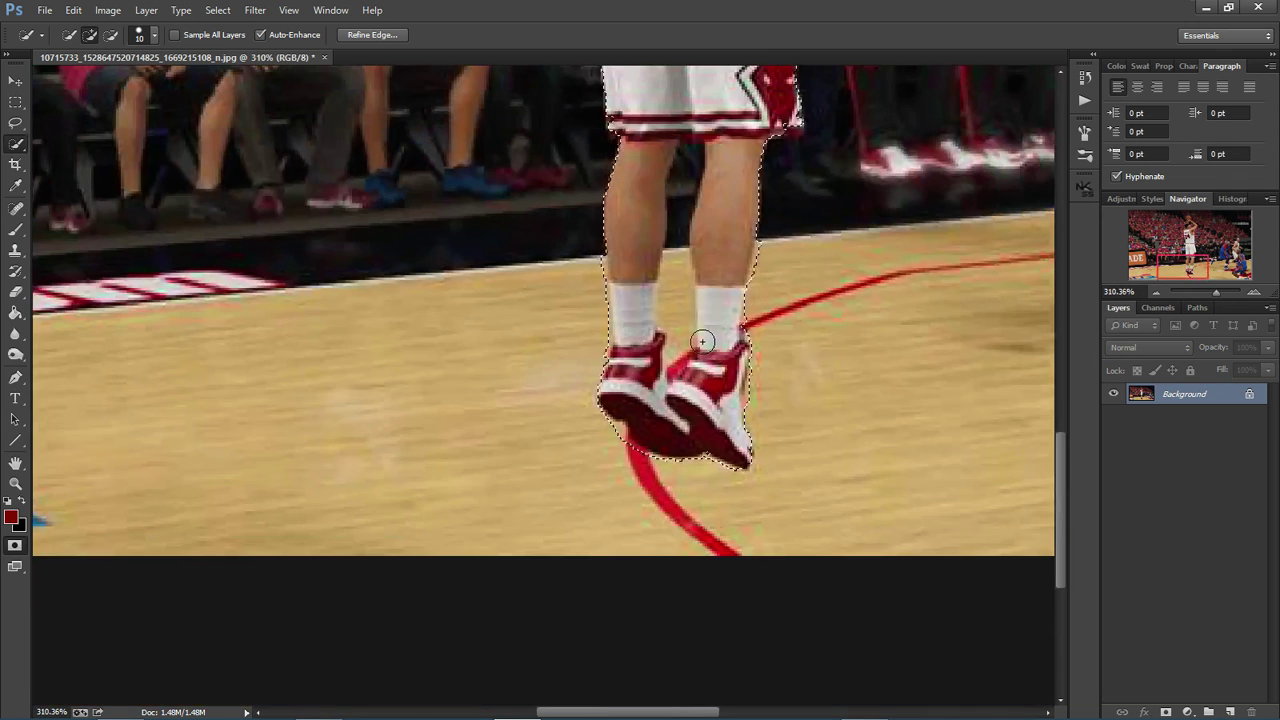
pyautogui.scroll(4, 600, 306)
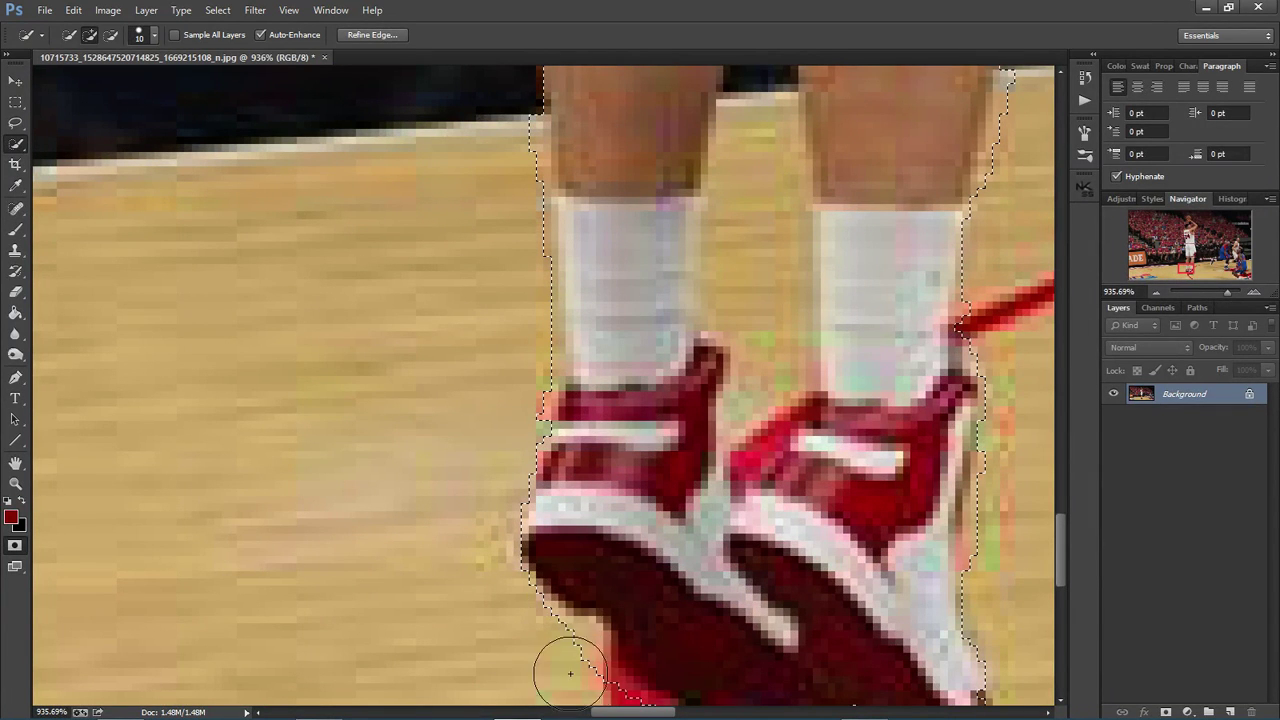
pyautogui.moveTo(1178, 273); pyautogui.dragTo(1179, 274)
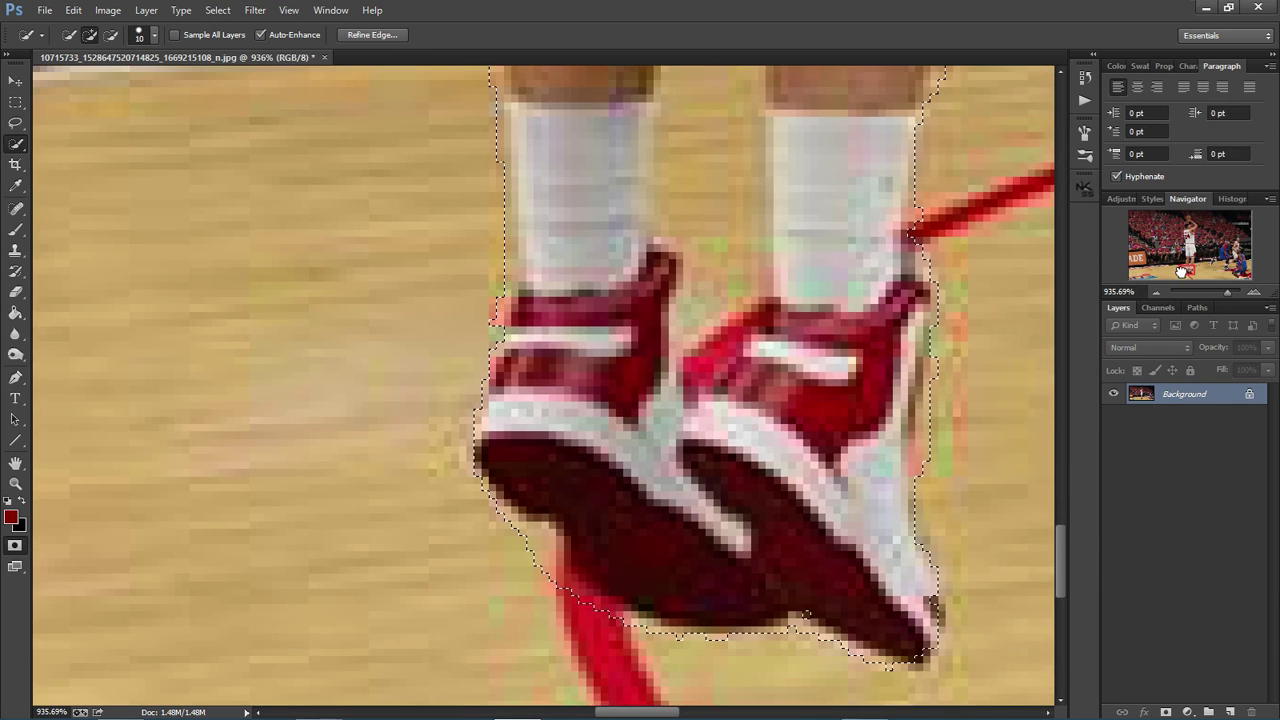
pyautogui.scroll(-4, 671, 197)
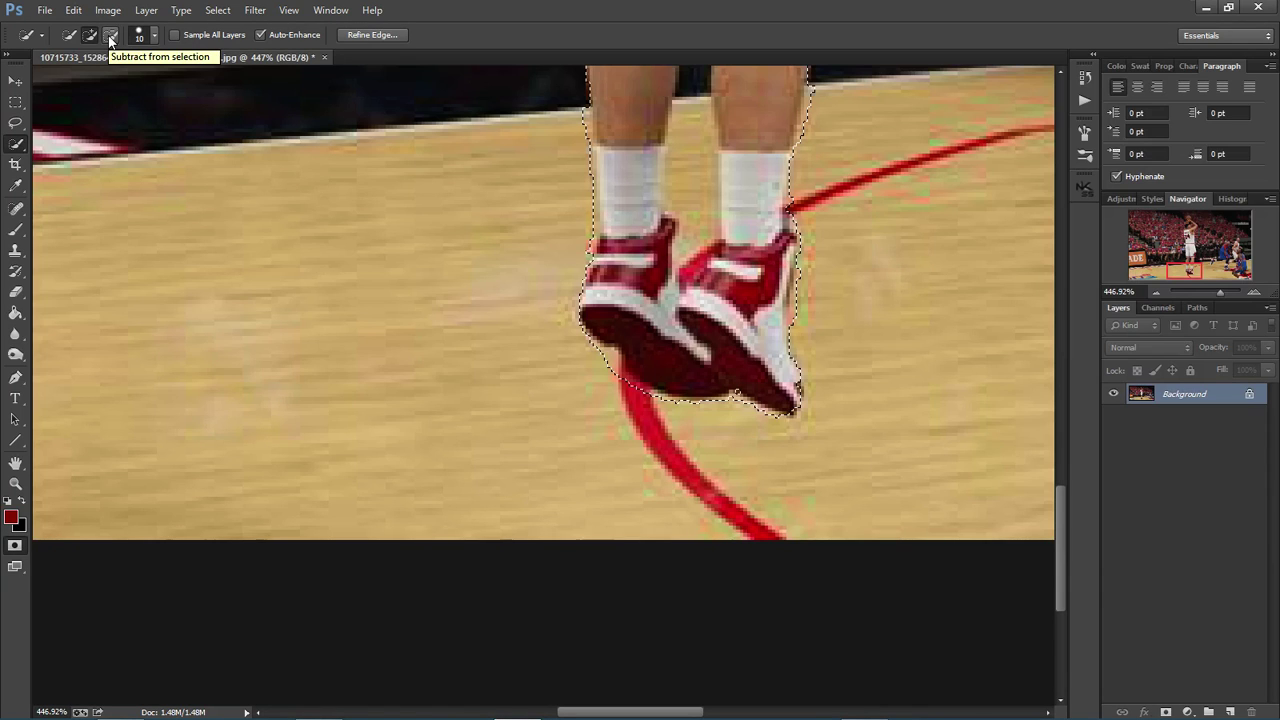
pyautogui.click(110, 37)
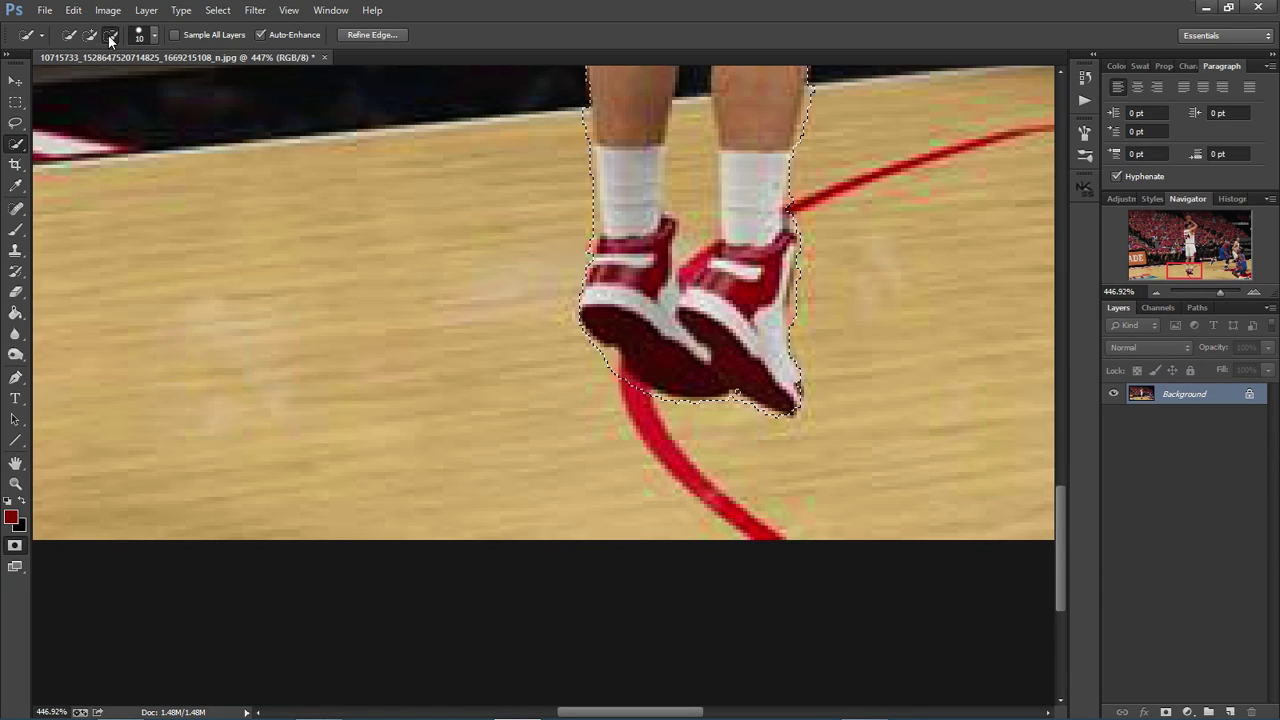
# Try to subtract the court floor between the player's socks from the selection.
pyautogui.scroll(-2, 636, 203)
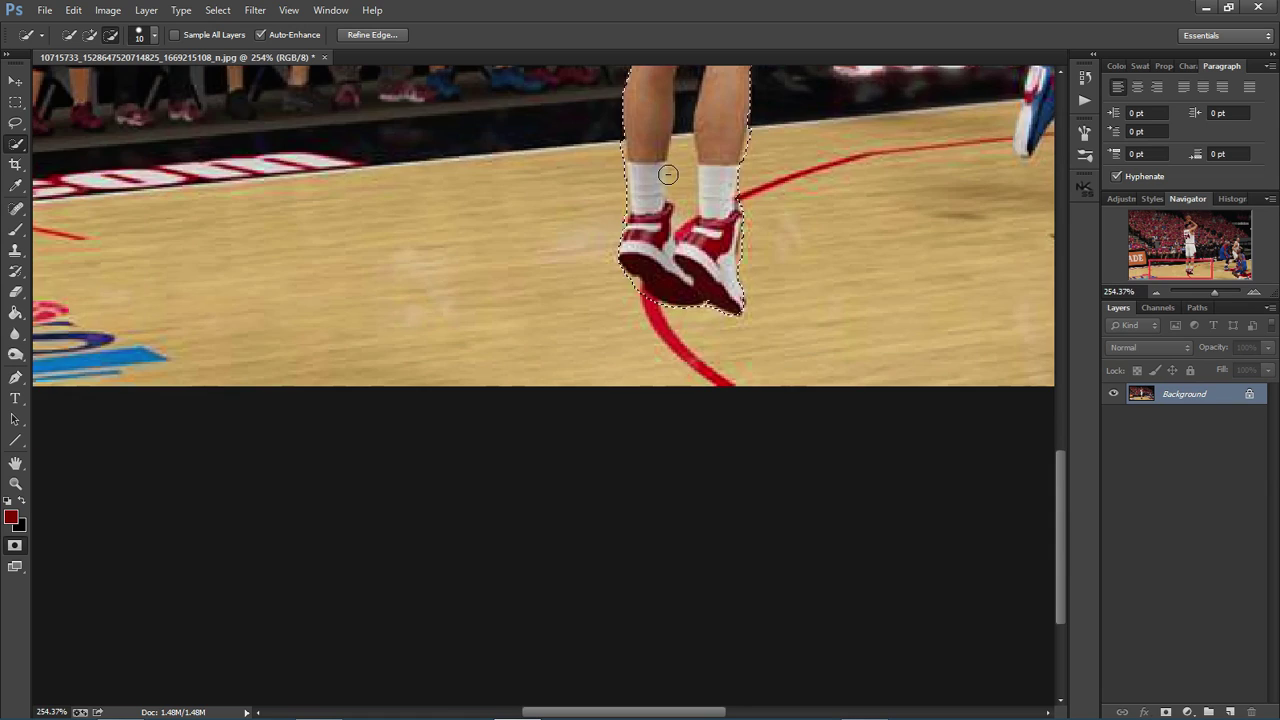
pyautogui.scroll(3, 672, 170)
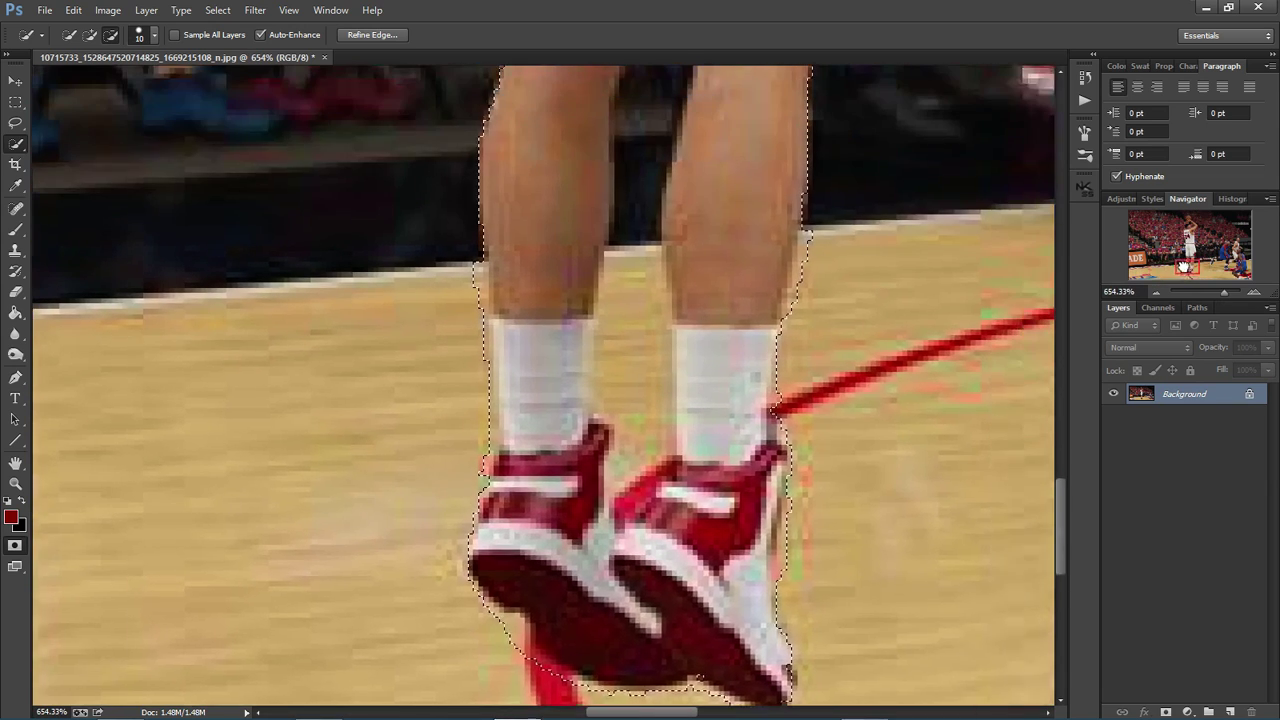
pyautogui.moveTo(1183, 268); pyautogui.dragTo(1184, 264)
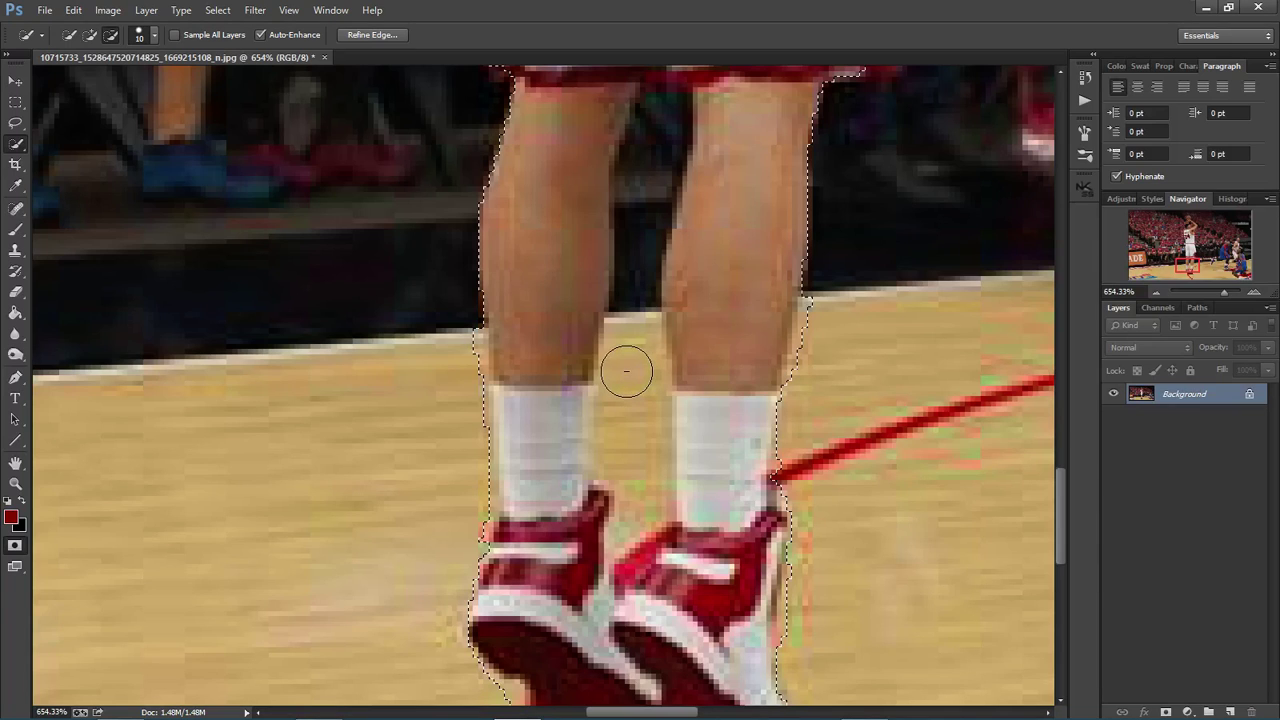
pyautogui.moveTo(629, 423); pyautogui.dragTo(630, 457)
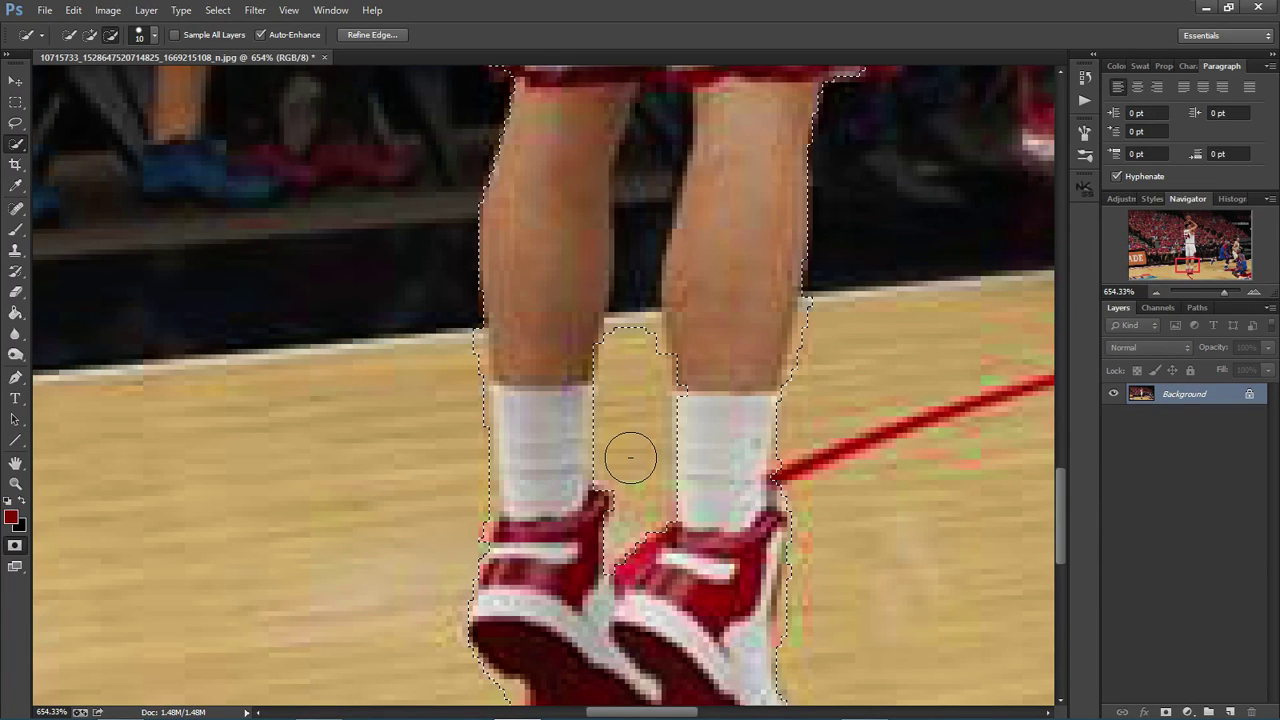
pyautogui.click(629, 420)
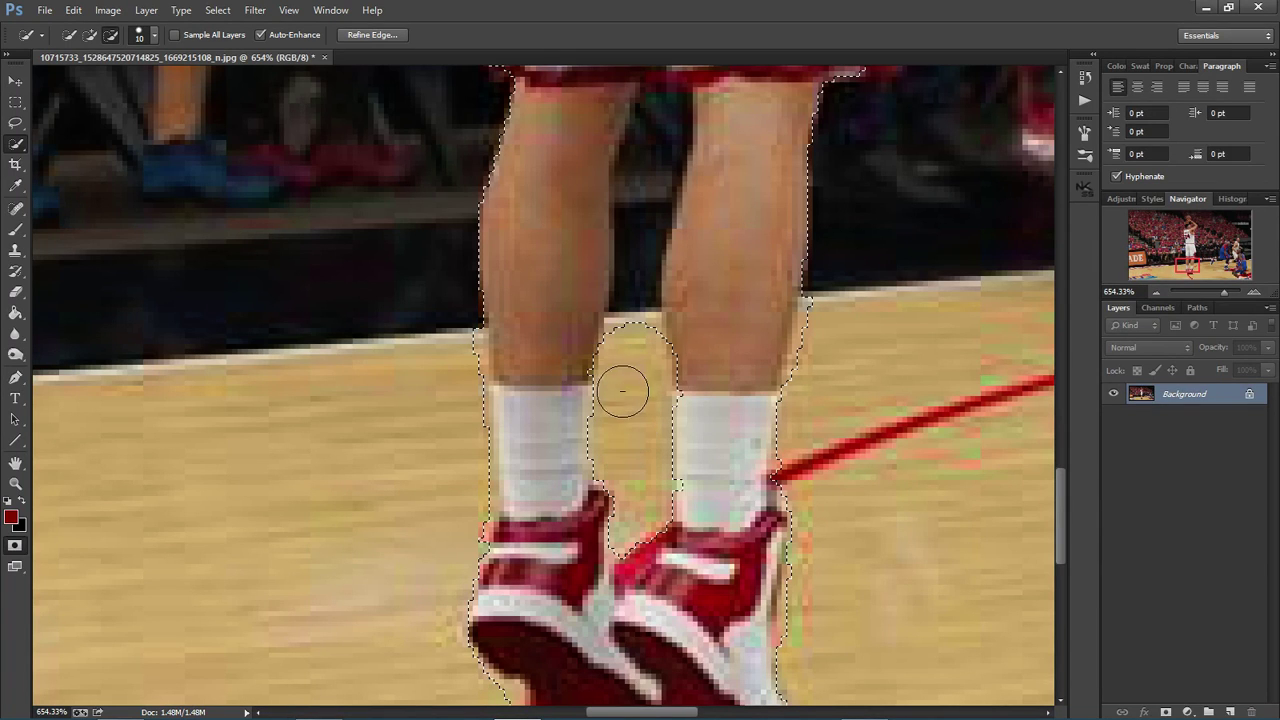
pyautogui.click(622, 390)
# Set the subtracting brush size to 3 px and remove the dark background between the player's calves from the selection.
pyautogui.click(154, 36)
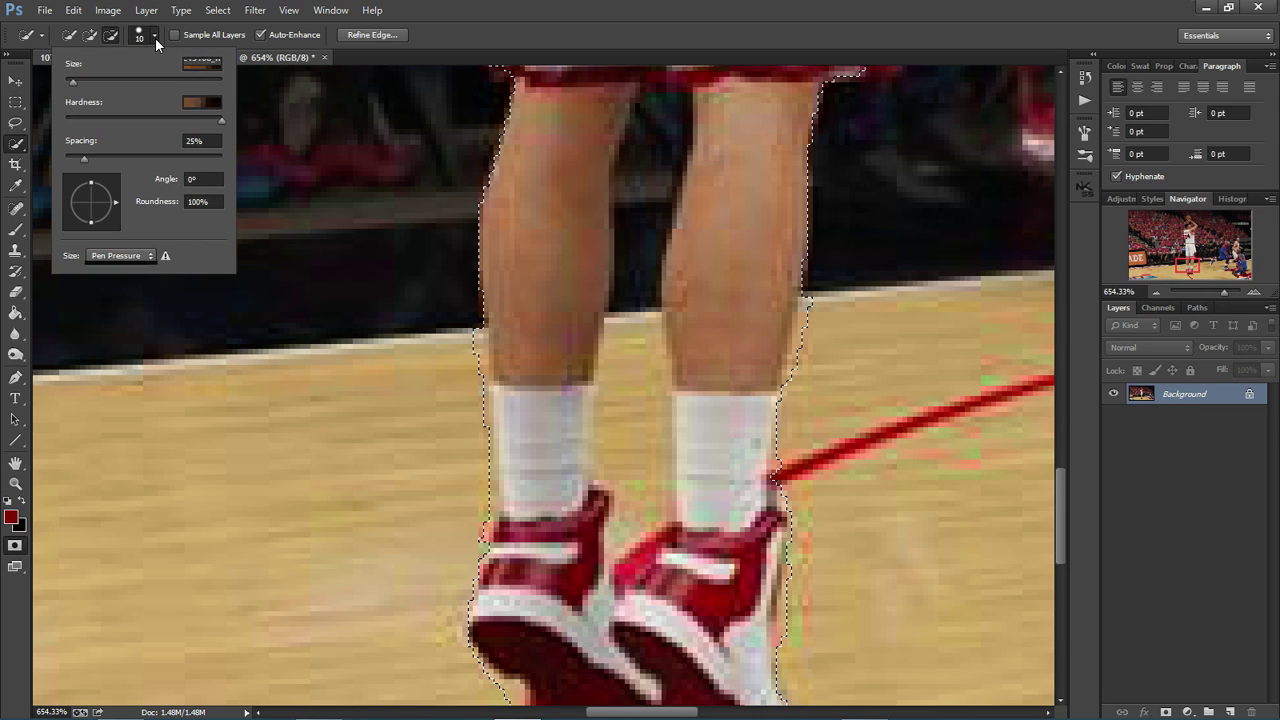
pyautogui.click(196, 64)
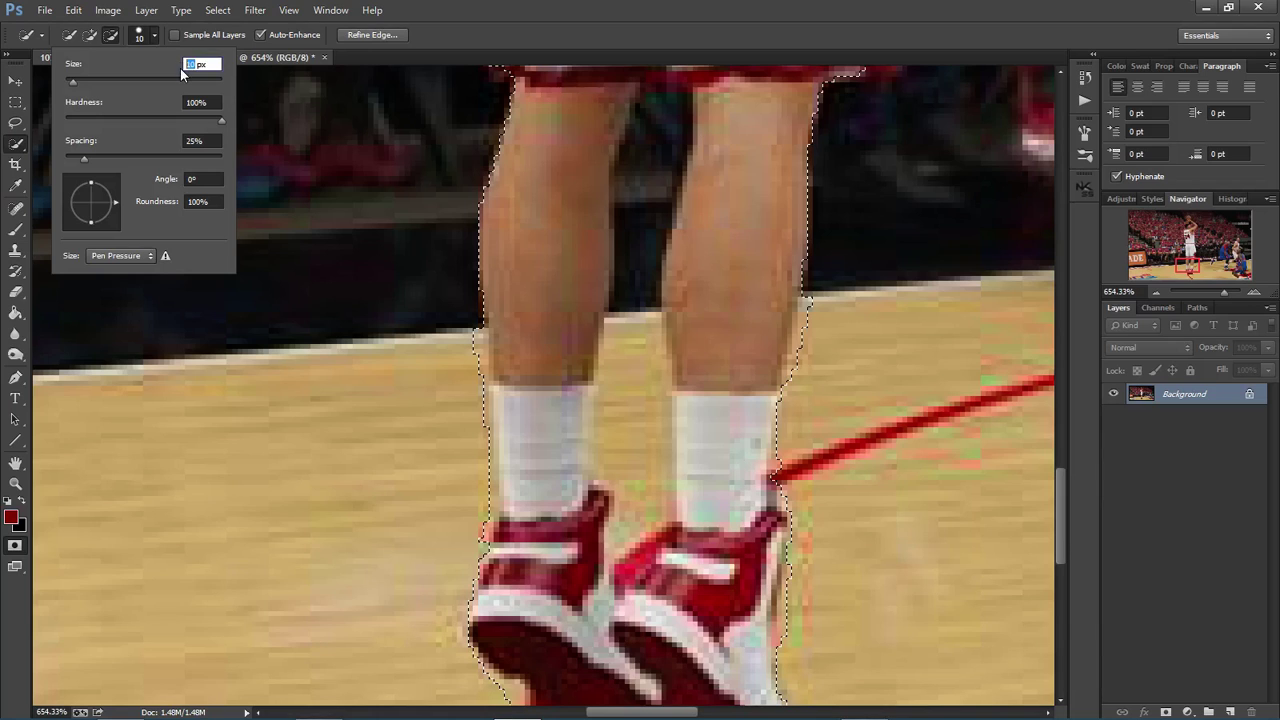
pyautogui.write('3')
pyautogui.press('Return')
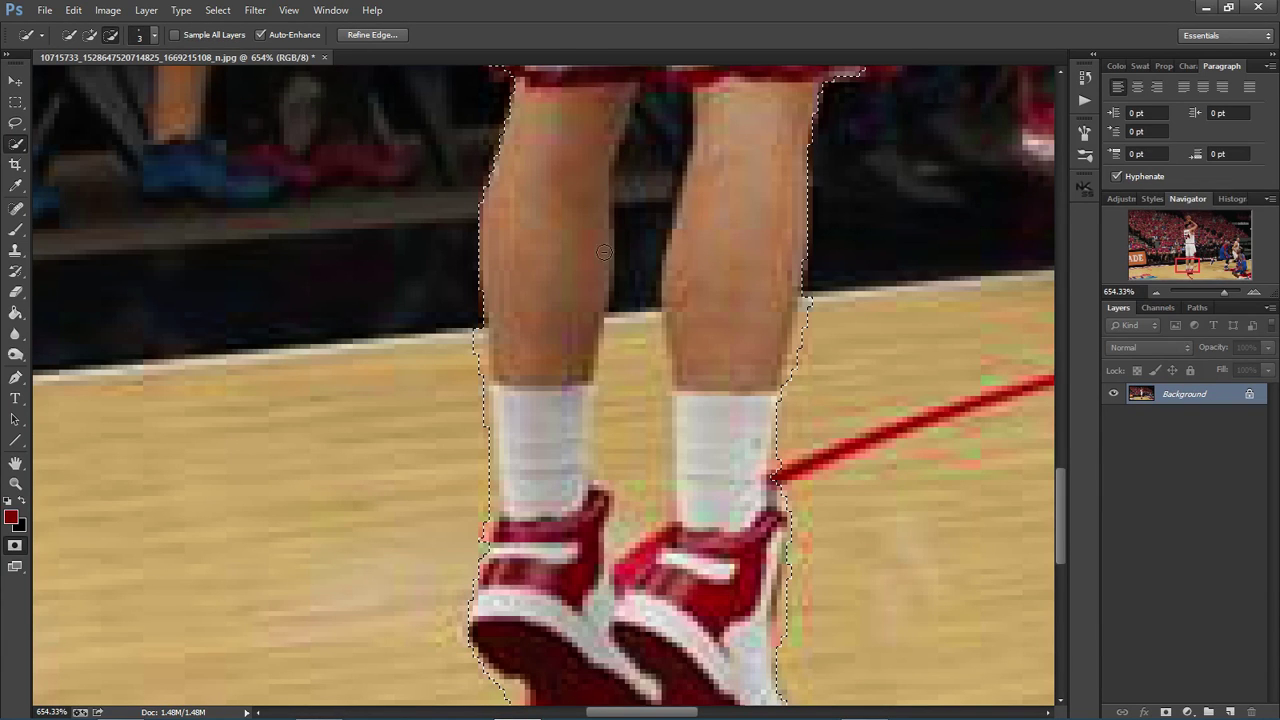
pyautogui.moveTo(629, 312)
pyautogui.mouseDown()
pyautogui.moveTo(632, 233)
pyautogui.moveTo(624, 296)
pyautogui.moveTo(628, 244)
pyautogui.mouseUp()
pyautogui.moveTo(632, 188)
pyautogui.mouseDown()
pyautogui.moveTo(649, 110)
pyautogui.moveTo(675, 106)
pyautogui.moveTo(650, 258)
pyautogui.moveTo(663, 145)
pyautogui.mouseUp()
pyautogui.moveTo(625, 216); pyautogui.dragTo(625, 325)
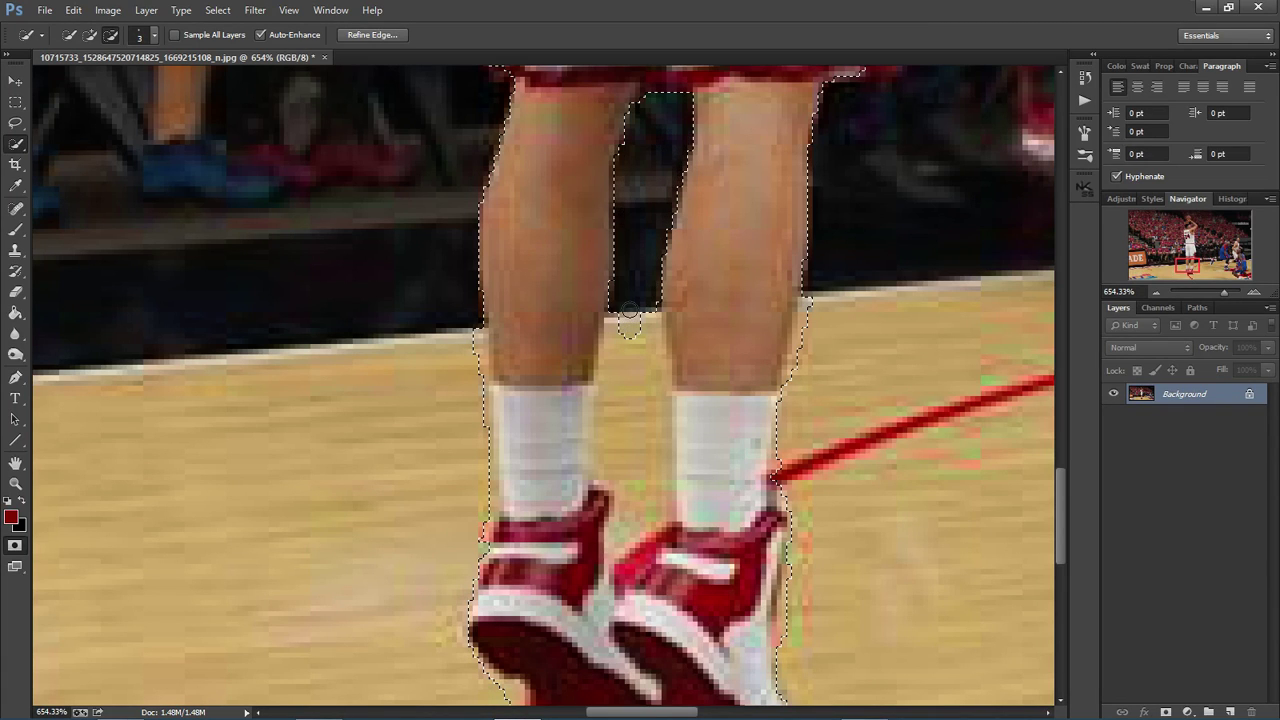
# Subtract the court floor between the player's ankles and beside the outer calves from the selection.
pyautogui.moveTo(615, 375)
pyautogui.mouseDown()
pyautogui.moveTo(619, 320)
pyautogui.moveTo(634, 310)
pyautogui.moveTo(645, 353)
pyautogui.moveTo(650, 315)
pyautogui.mouseUp()
pyautogui.moveTo(641, 431); pyautogui.dragTo(636, 438)
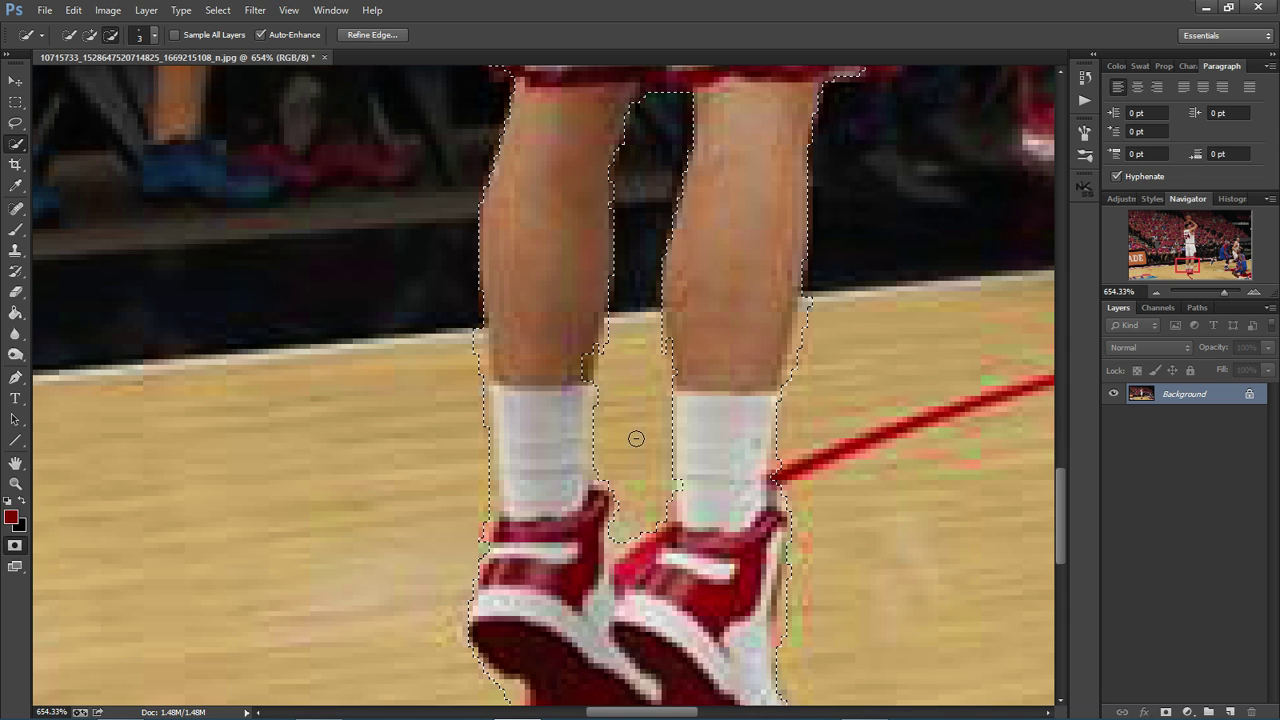
pyautogui.moveTo(628, 522); pyautogui.dragTo(629, 532)
pyautogui.hotkey('ctrl', 'z')
pyautogui.click(812, 323)
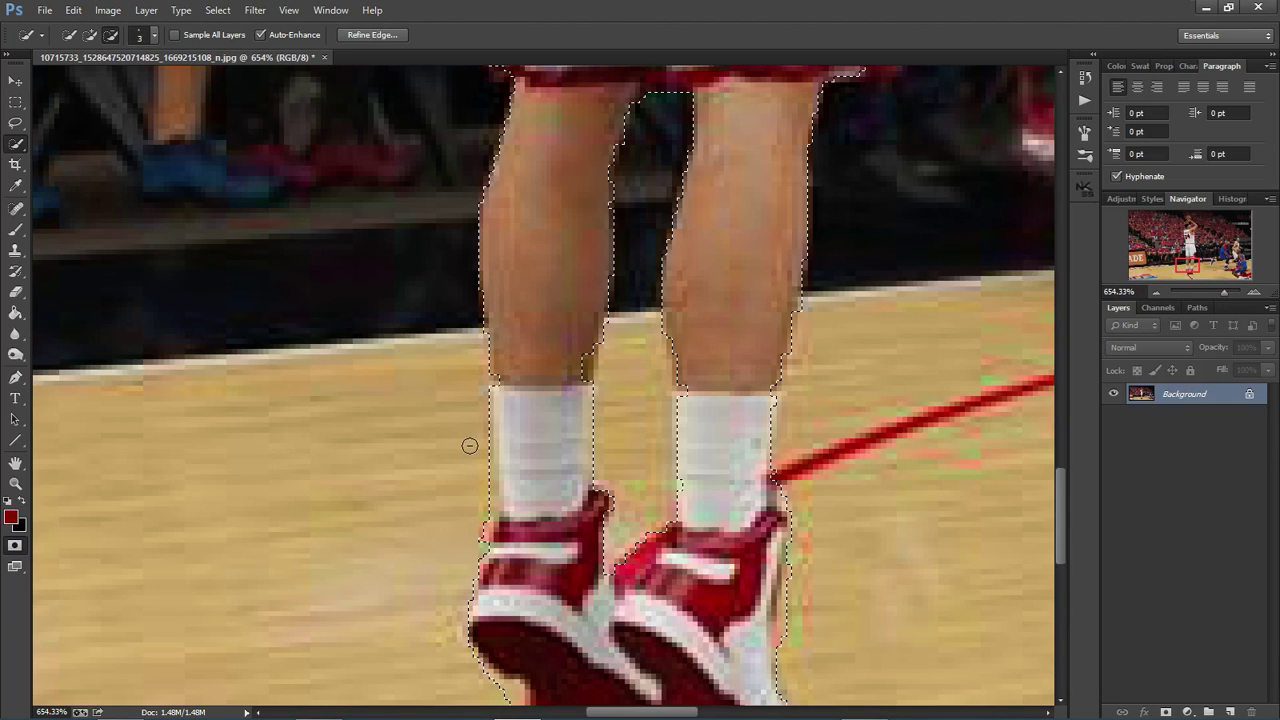
# Subtract the strip of court floor beneath the dark sole of the left-hand shoe from the selection.
pyautogui.scroll(-3, 457, 491)
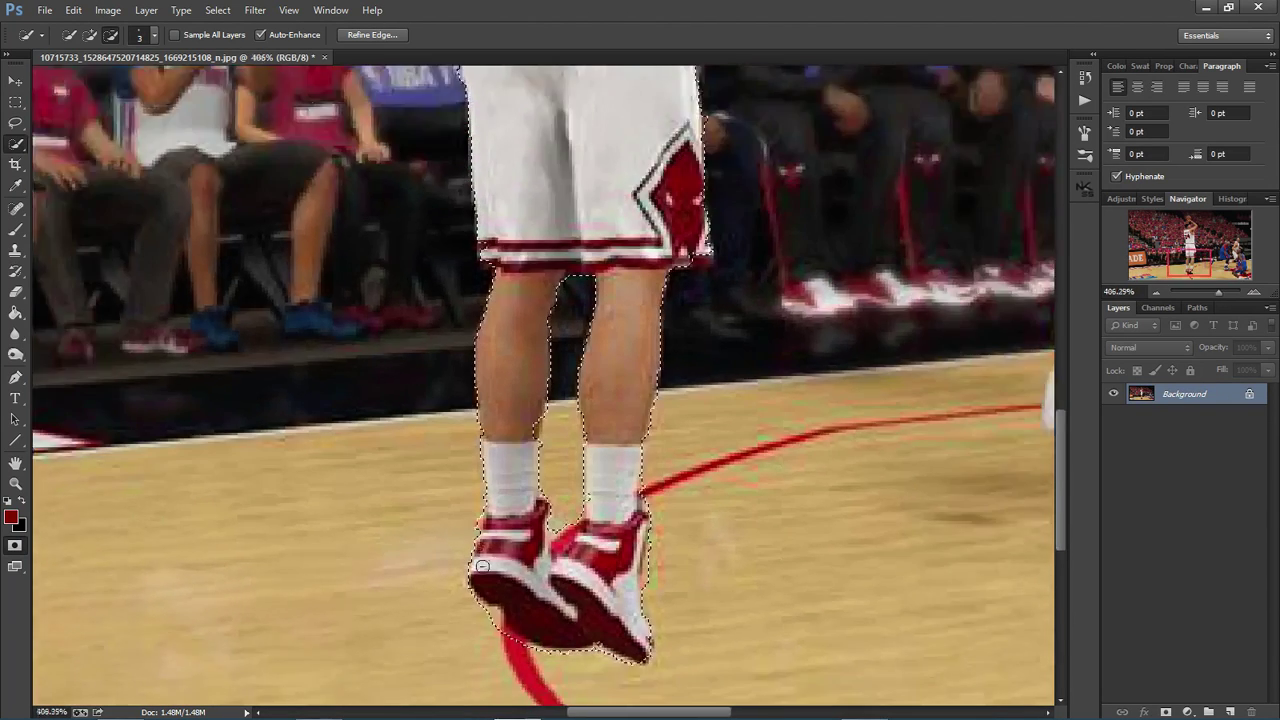
pyautogui.scroll(5, 482, 566)
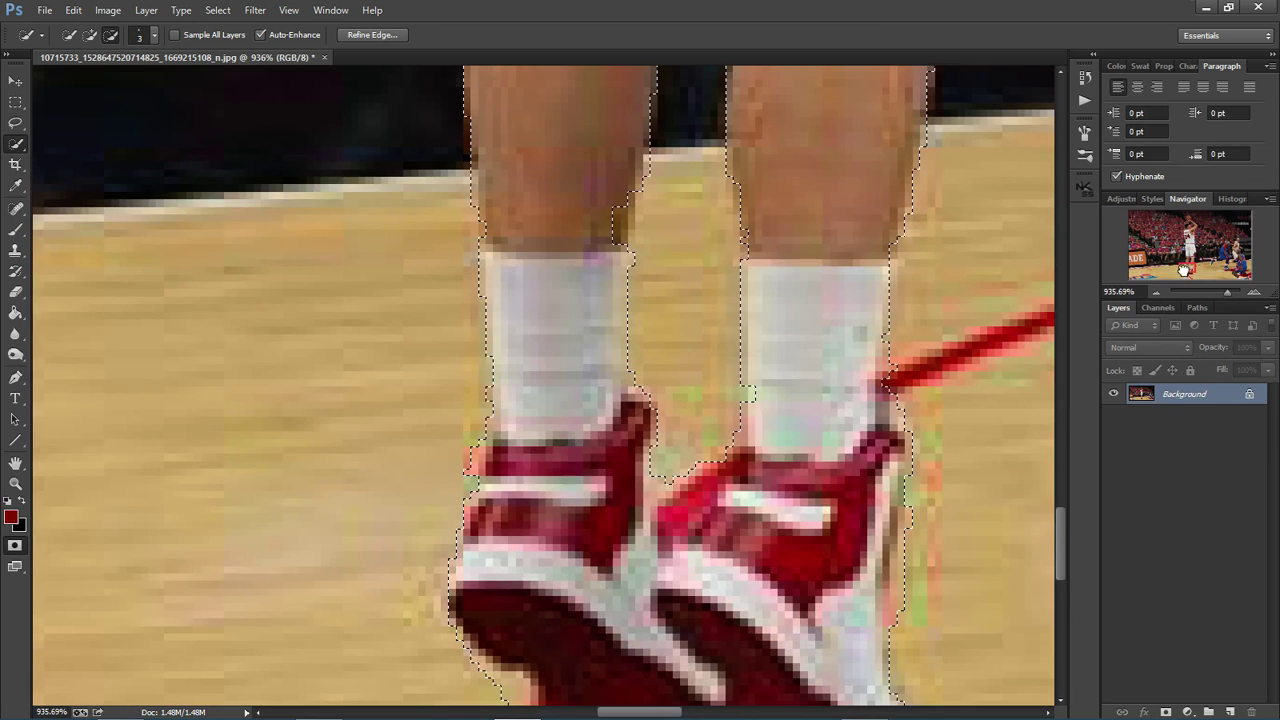
pyautogui.moveTo(1183, 270); pyautogui.dragTo(1185, 273)
pyautogui.moveTo(519, 531)
pyautogui.mouseDown()
pyautogui.moveTo(512, 499)
pyautogui.moveTo(557, 568)
pyautogui.moveTo(616, 602)
pyautogui.moveTo(492, 501)
pyautogui.mouseUp()
pyautogui.scroll(-5, 460, 466)
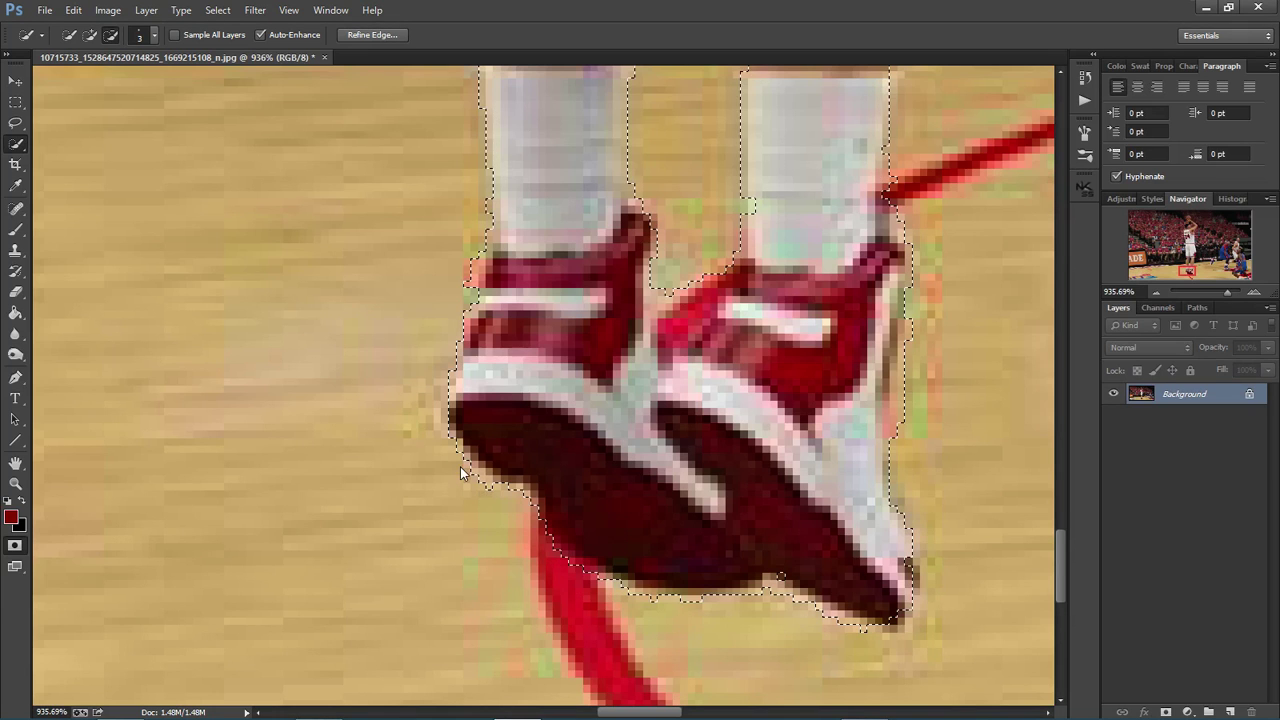
pyautogui.scroll(5, 520, 165)
pyautogui.scroll(3, 510, 195)
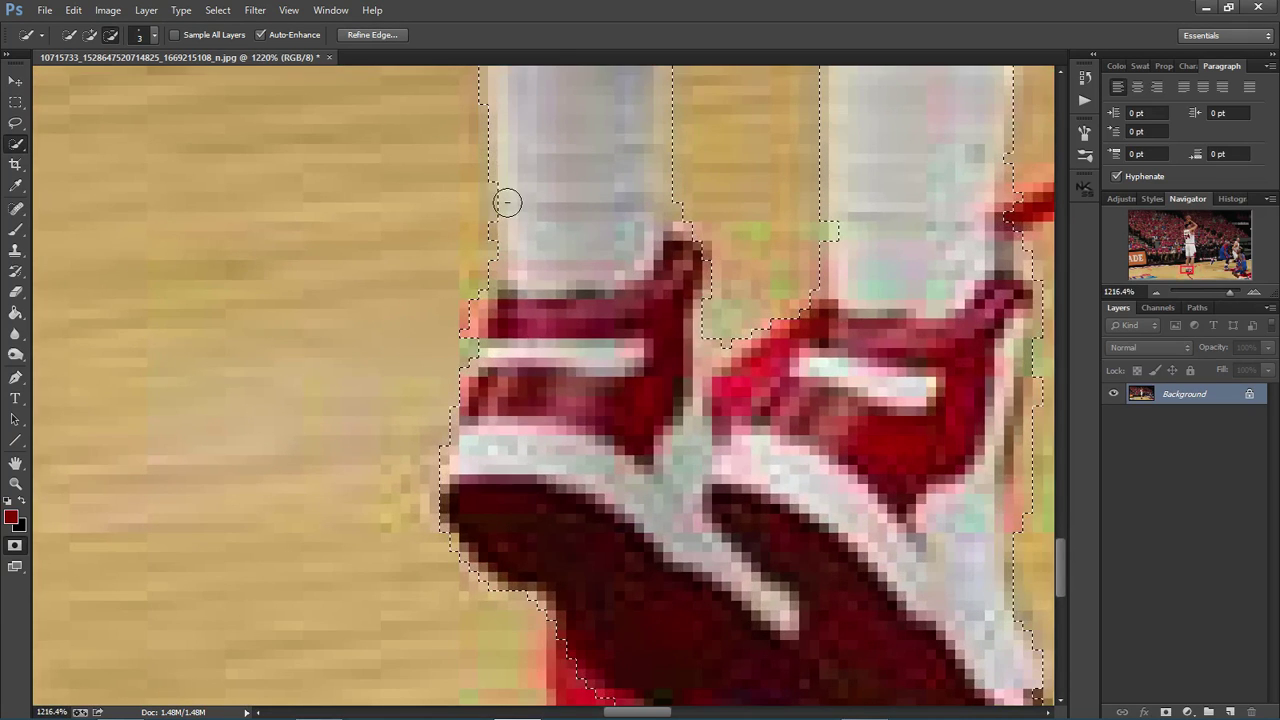
# Switch back to adding and include the lower part of the left-hand white sock in the selection.
pyautogui.click(90, 35)
pyautogui.scroll(1, 516, 208)
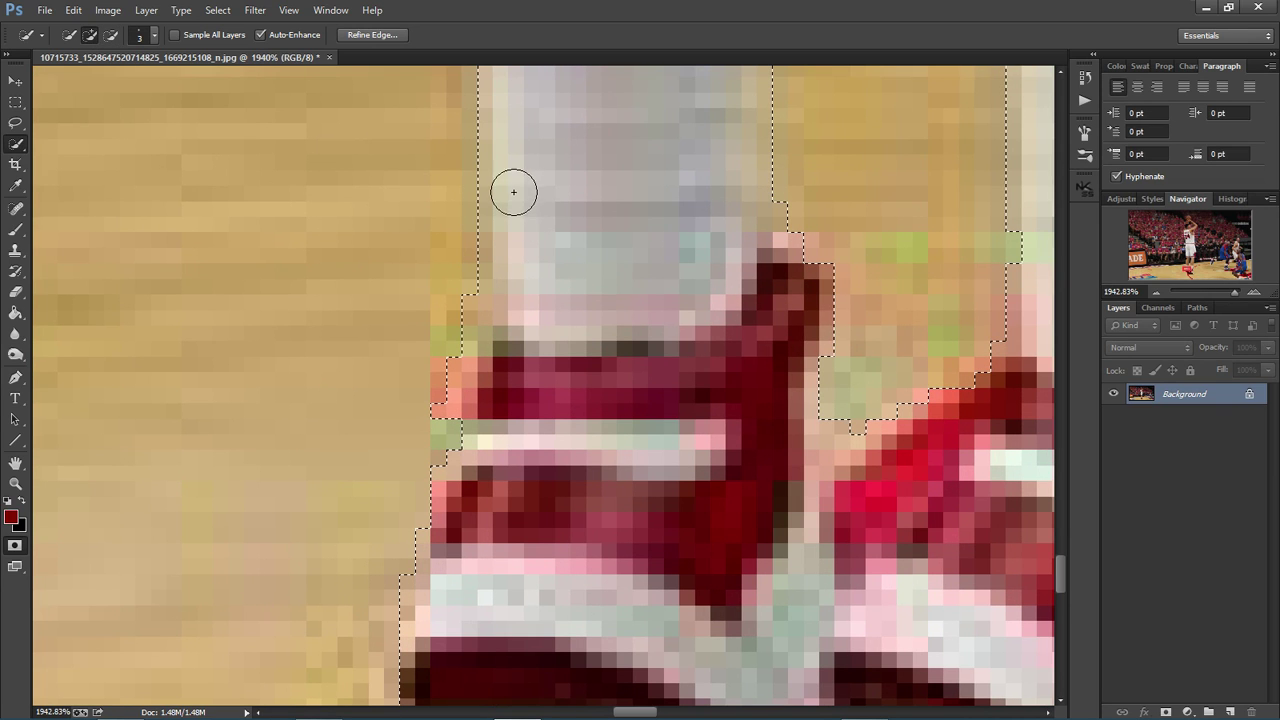
pyautogui.moveTo(513, 191)
pyautogui.mouseDown()
pyautogui.moveTo(514, 229)
pyautogui.moveTo(551, 231)
pyautogui.mouseUp()
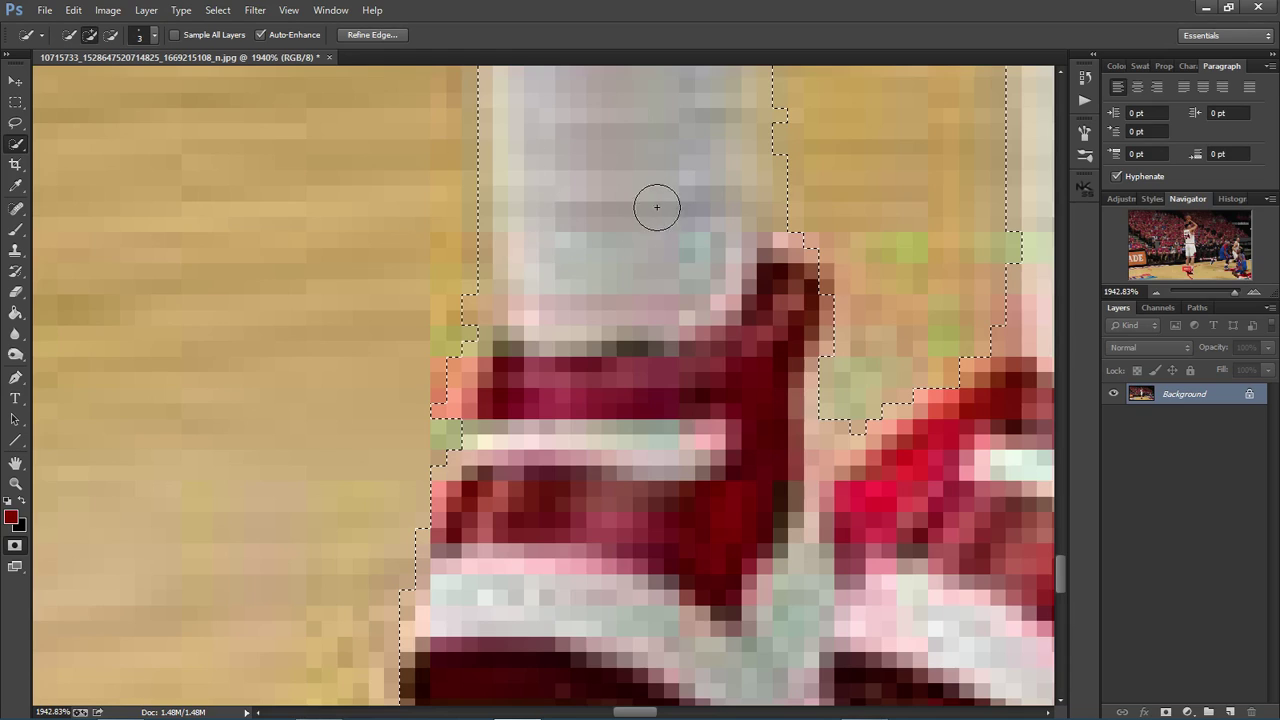
pyautogui.scroll(-8, 656, 207)
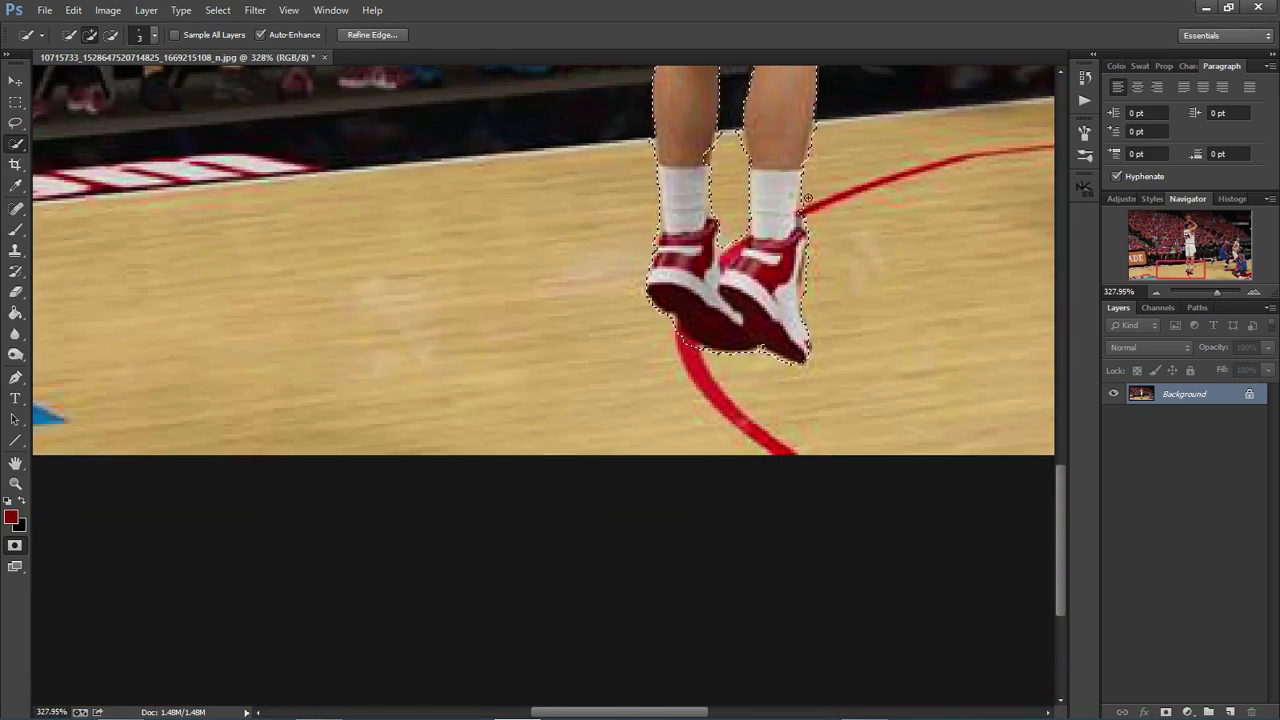
# Add the missing corner of the shorts' red hem below the emblem to the selection.
pyautogui.scroll(7, 806, 197)
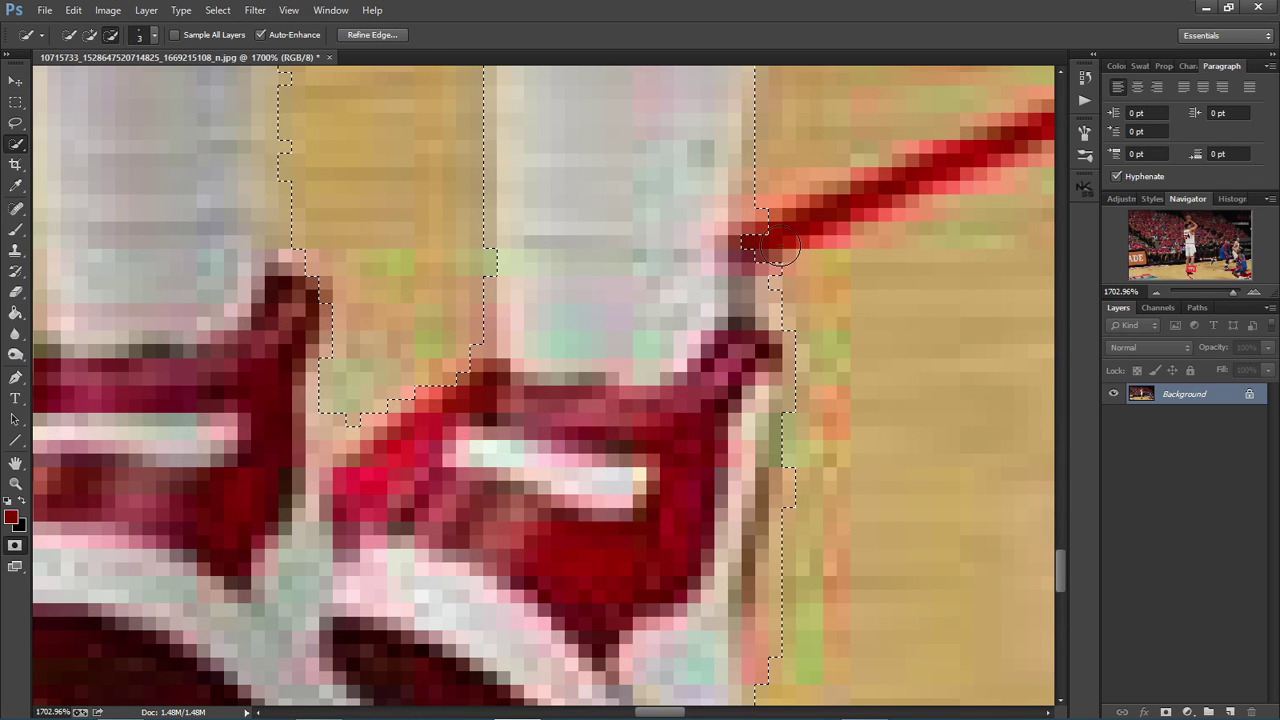
pyautogui.scroll(-6, 779, 247)
pyautogui.moveTo(1218, 275); pyautogui.dragTo(1197, 247)
pyautogui.scroll(2, 710, 460)
pyautogui.scroll(2, 710, 460)
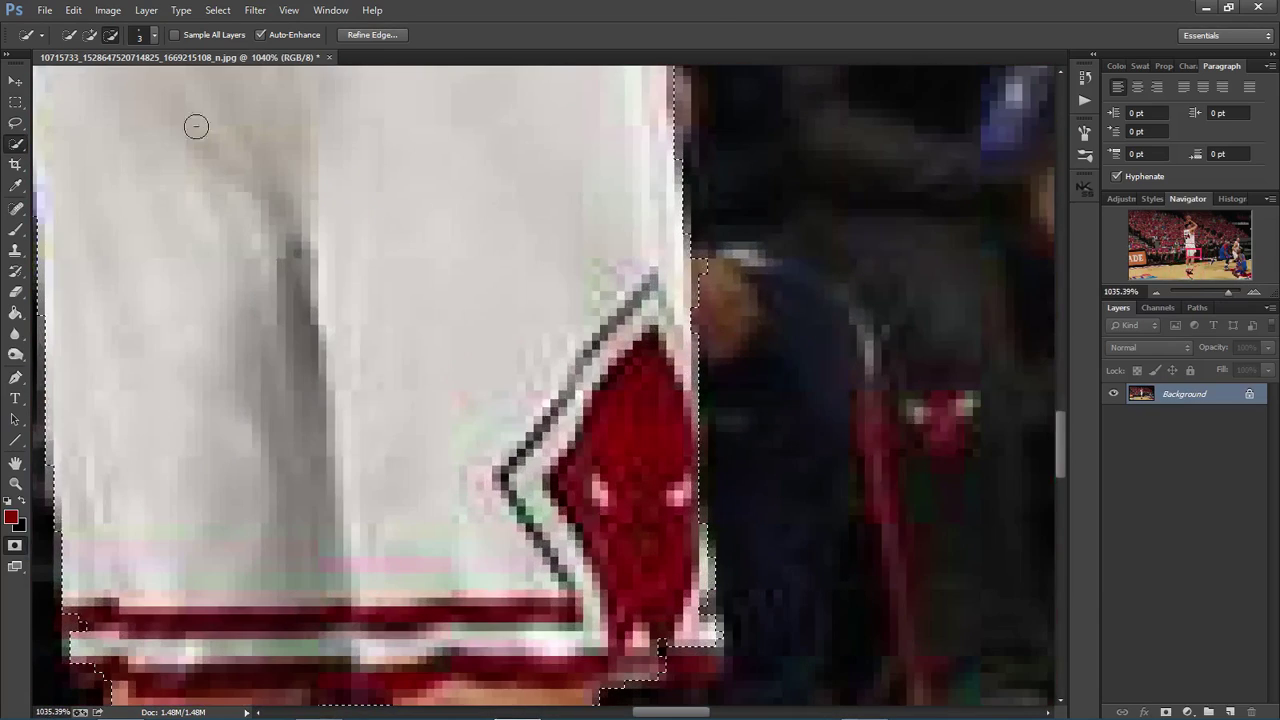
pyautogui.scroll(2, 640, 605)
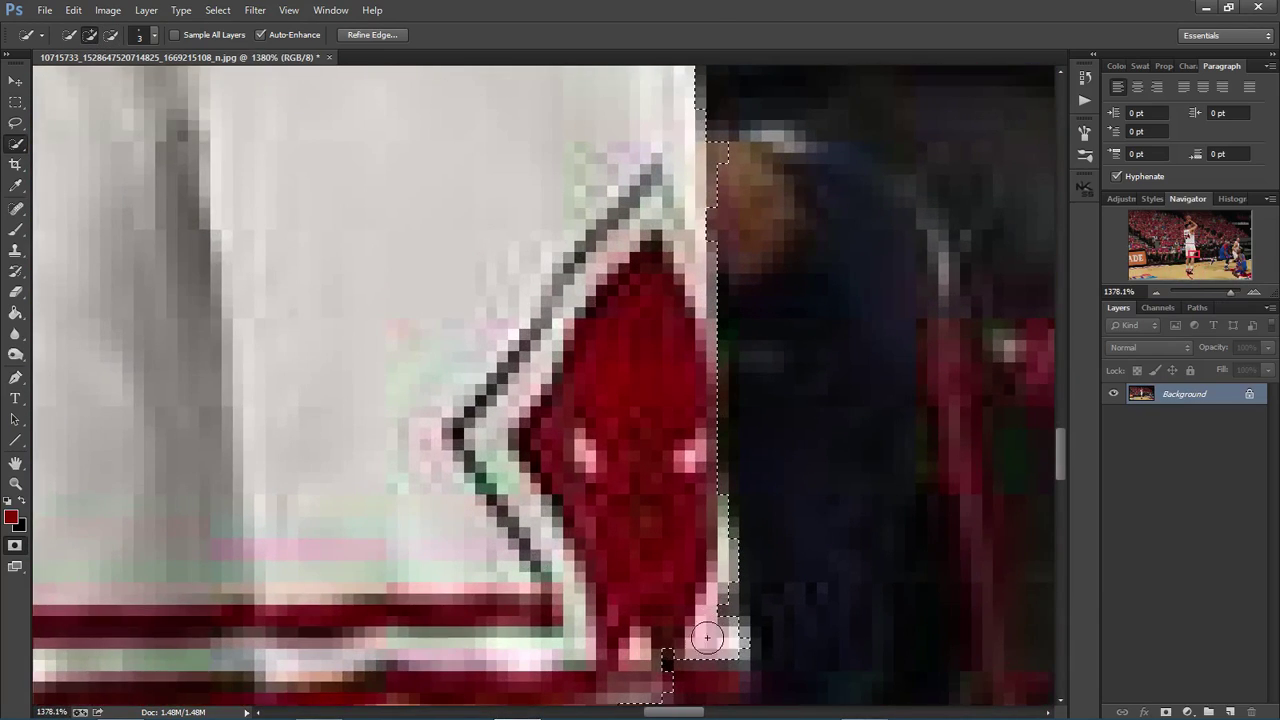
pyautogui.click(727, 677)
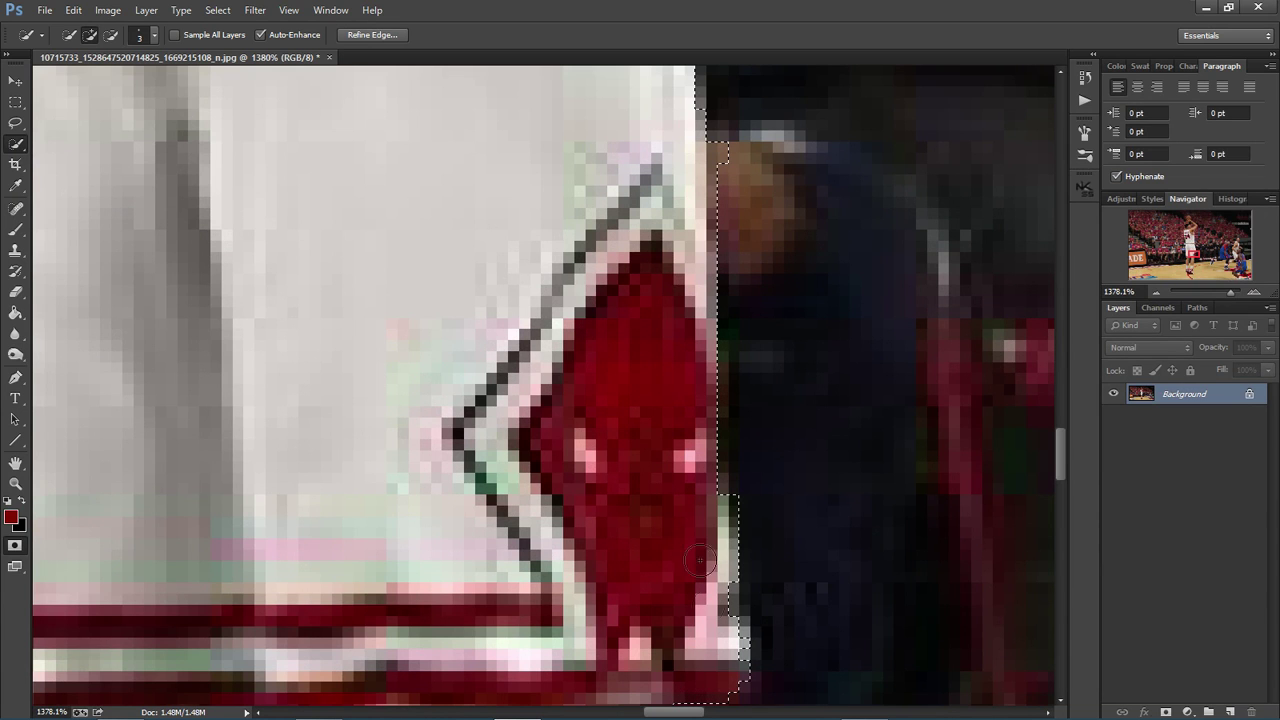
# Add the unselected bits along the edge of the jersey's number 2 to the selection.
pyautogui.scroll(-5, 686, 453)
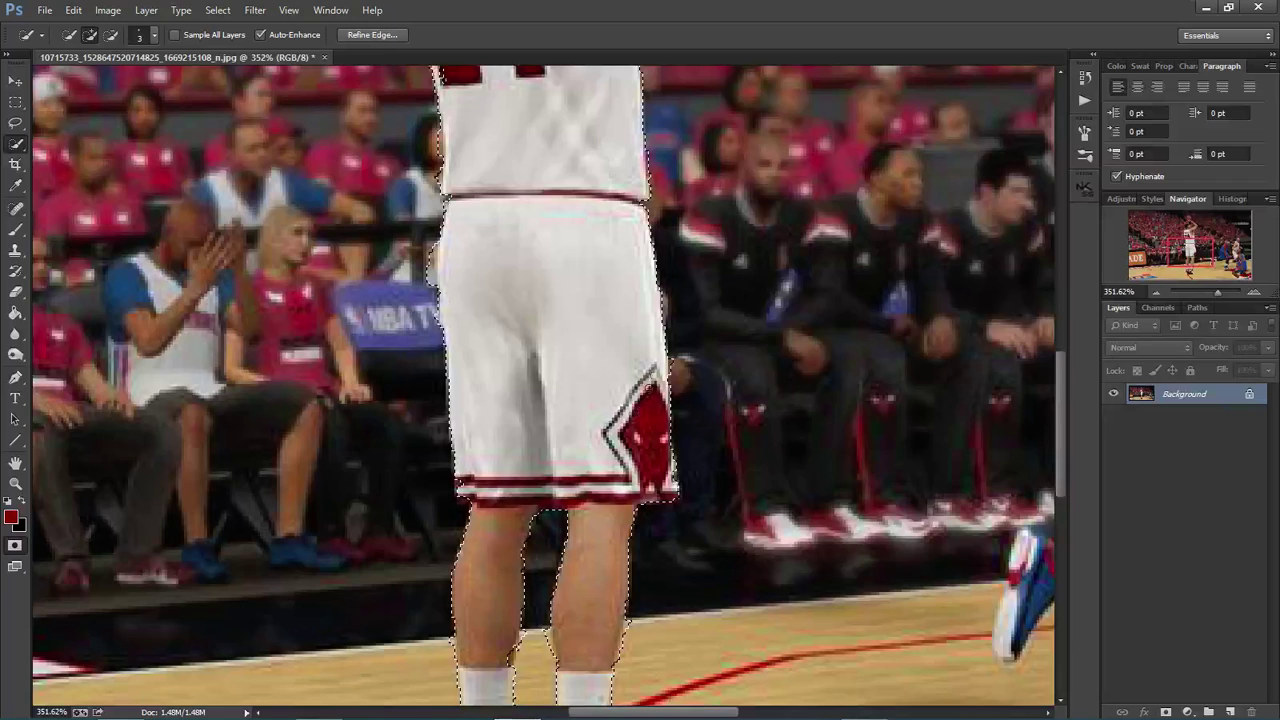
pyautogui.scroll(2, 676, 321)
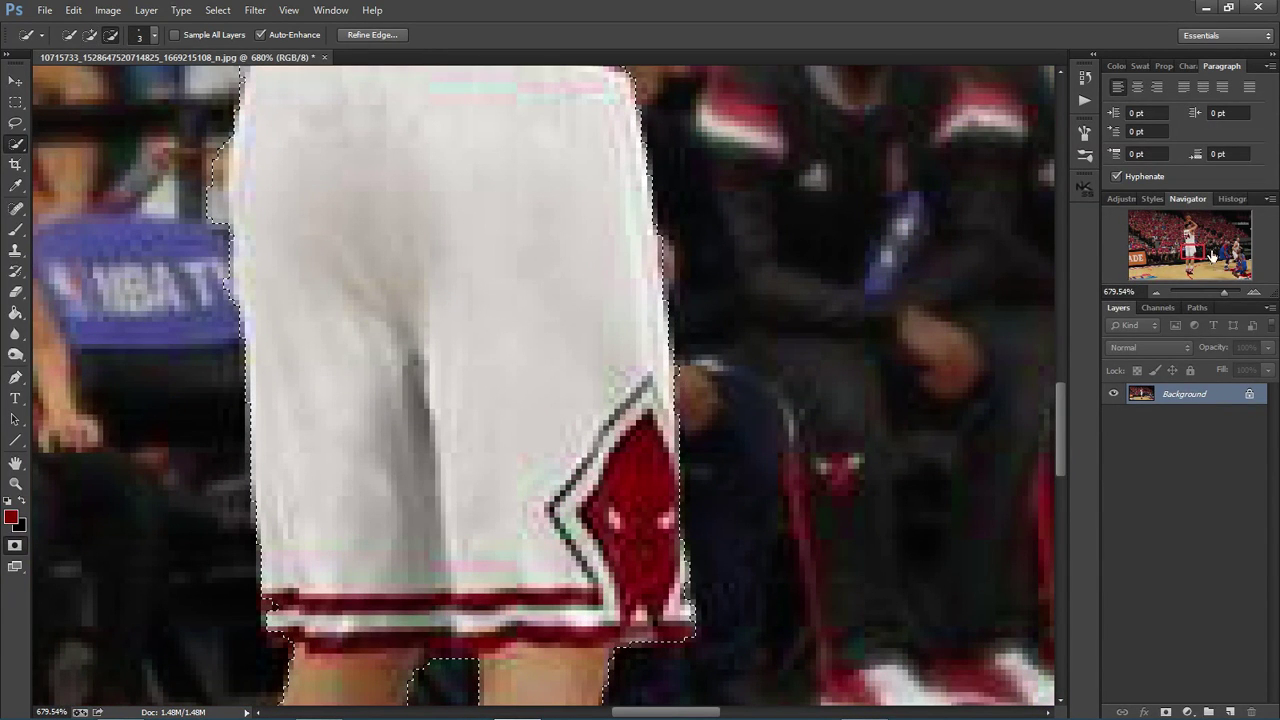
pyautogui.scroll(5, 672, 355)
pyautogui.scroll(-5, 643, 210)
pyautogui.scroll(12, 370, 196)
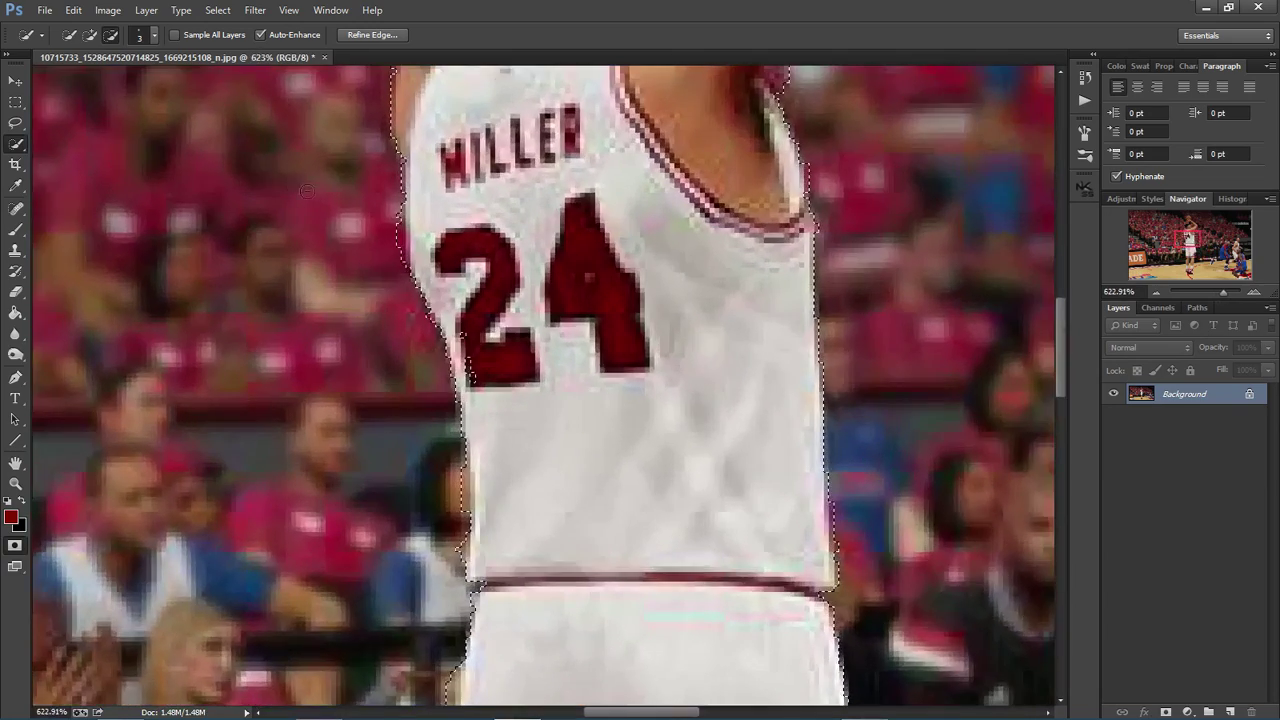
pyautogui.scroll(3, 476, 405)
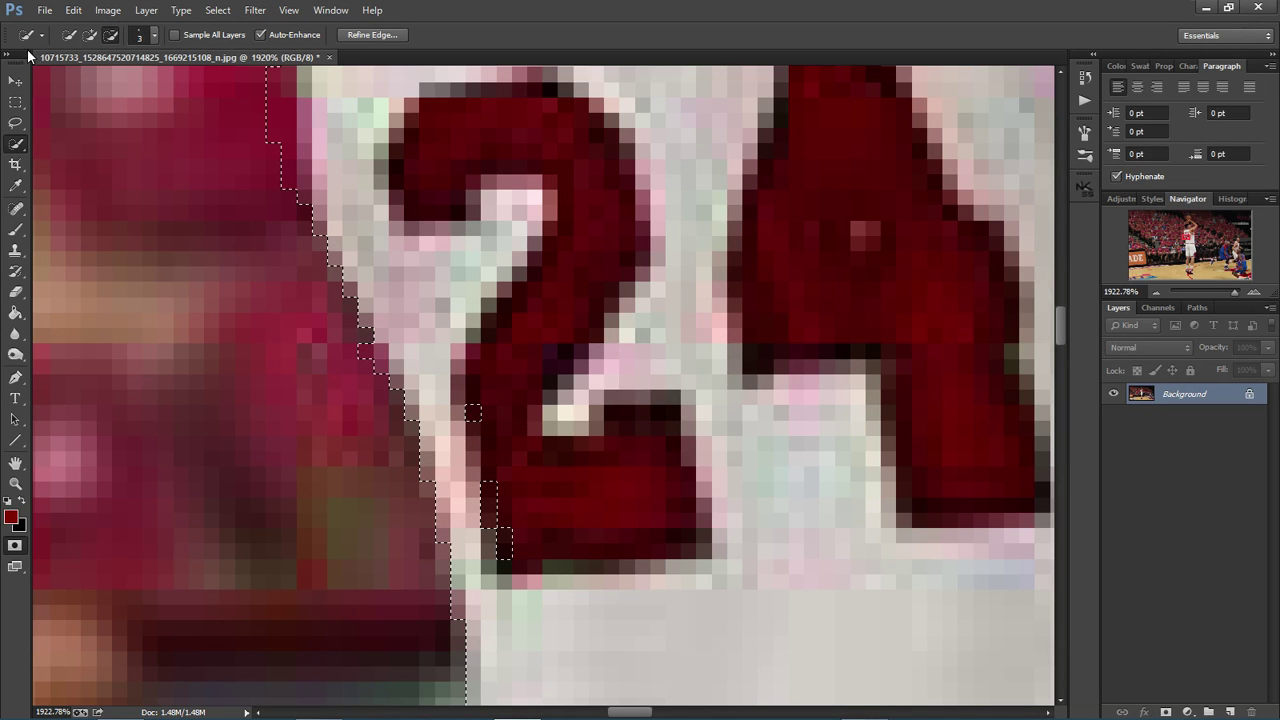
pyautogui.click(88, 37)
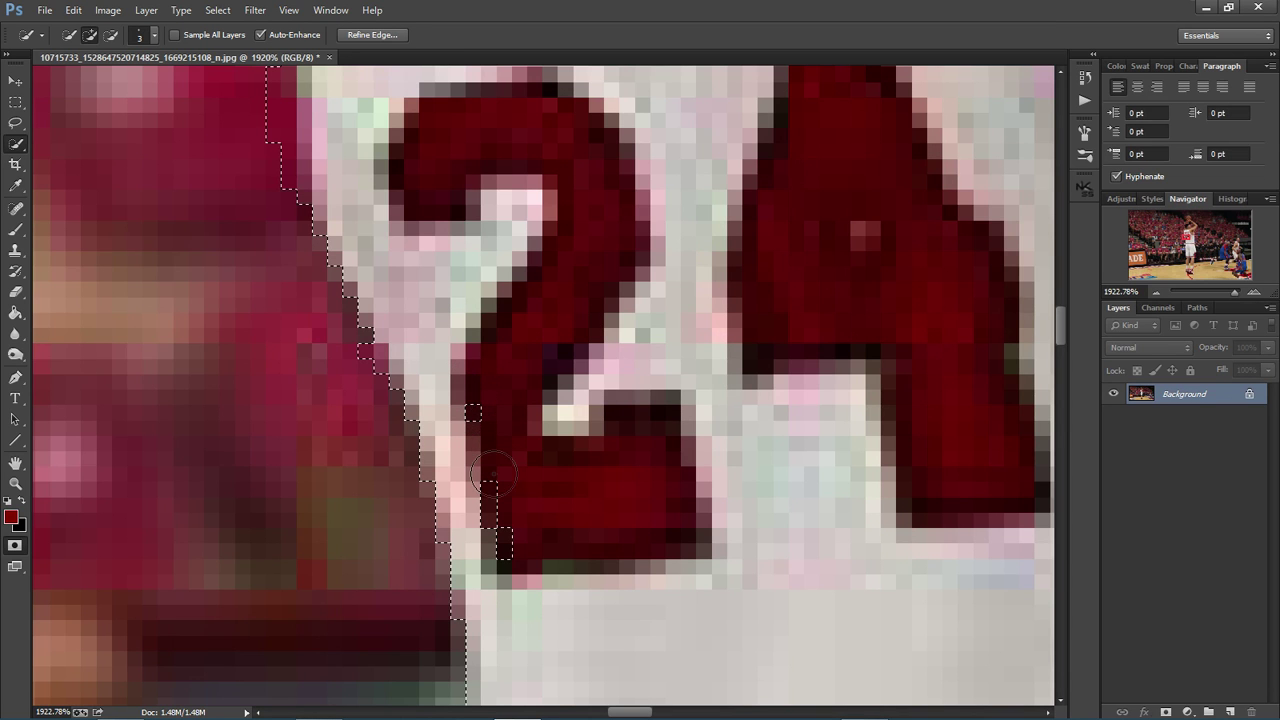
pyautogui.moveTo(494, 452); pyautogui.dragTo(520, 548)
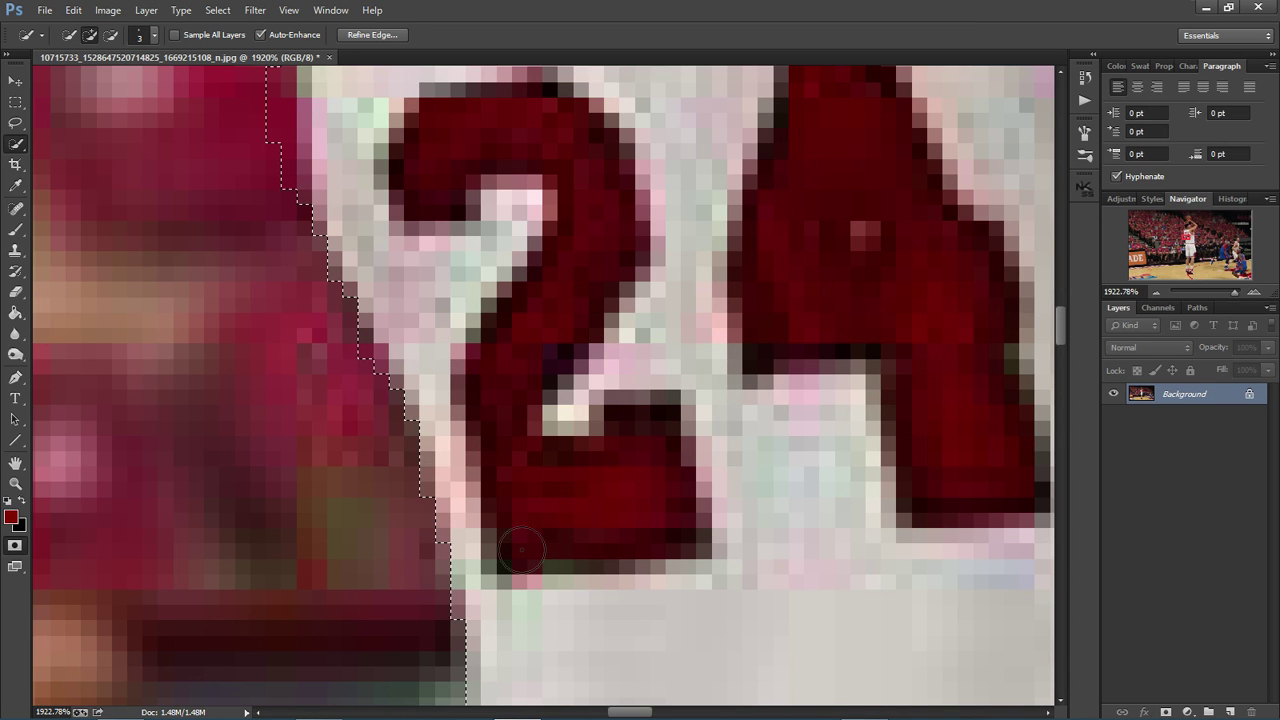
pyautogui.scroll(-3, 520, 548)
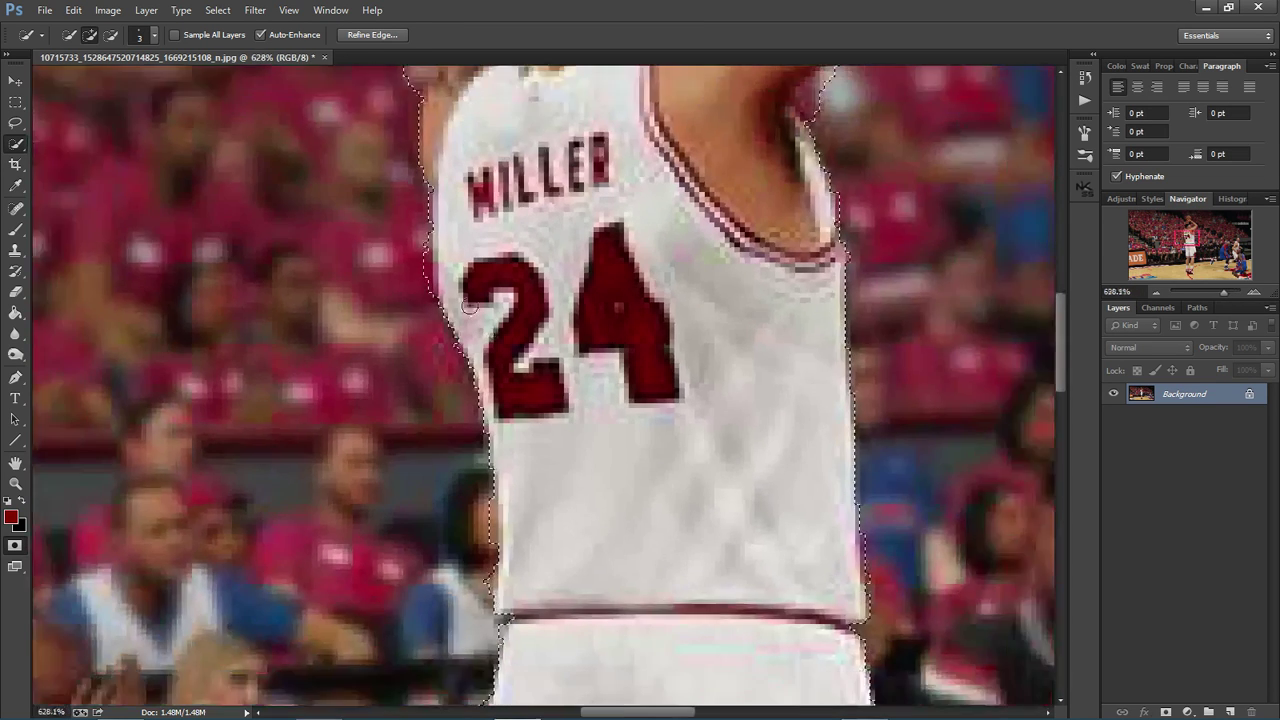
# Subtract the strip of crowd along the jersey's left-hand edge, beside the number 2, from the selection.
pyautogui.scroll(1, 413, 122)
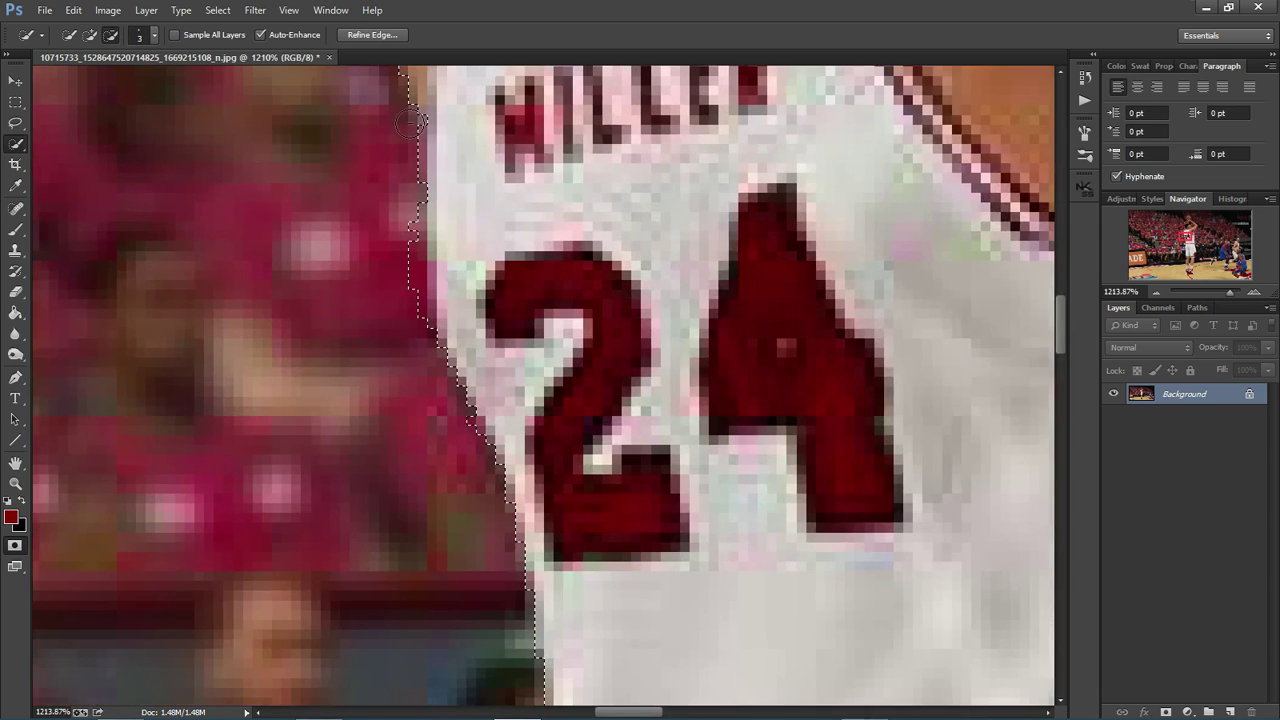
pyautogui.moveTo(407, 141); pyautogui.dragTo(397, 184)
pyautogui.moveTo(392, 233)
pyautogui.mouseDown()
pyautogui.moveTo(390, 300)
pyautogui.moveTo(398, 281)
pyautogui.mouseUp()
pyautogui.scroll(-5, 400, 140)
pyautogui.scroll(5, 613, 133)
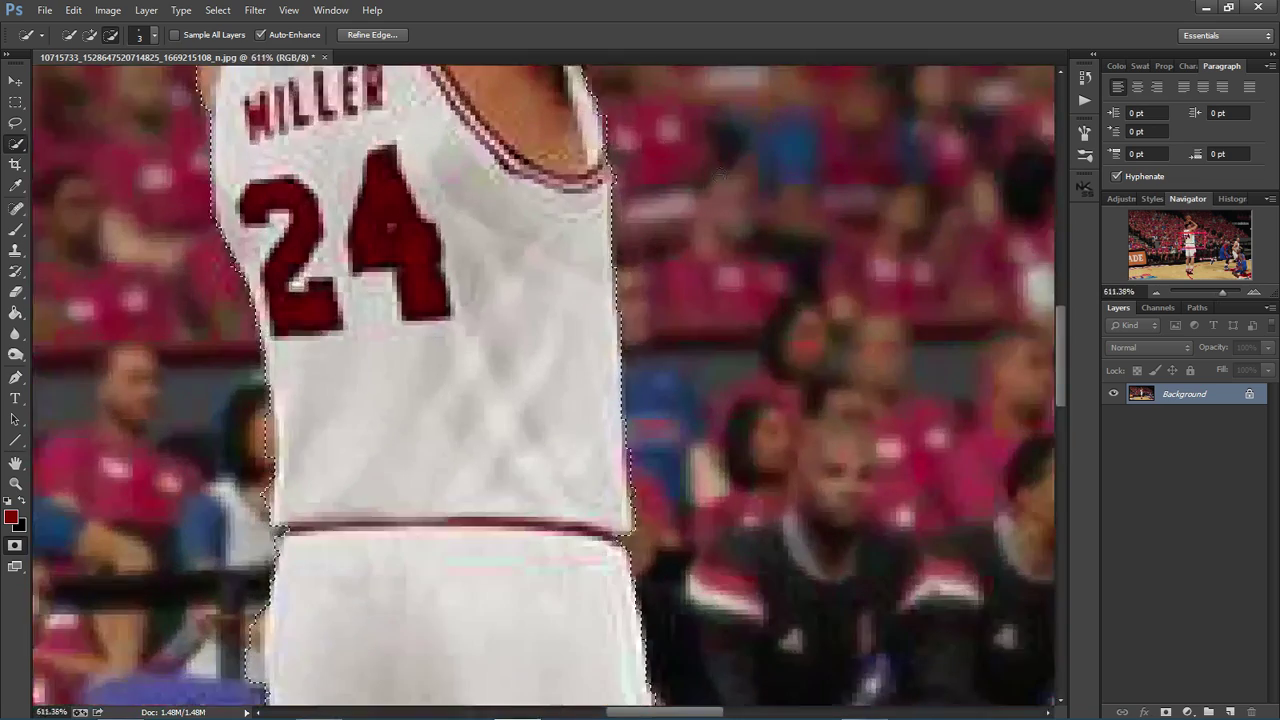
# Subtract the crowd areas beside the raised left-hand forearm and between the hair and left-hand shoulder from the selection.
pyautogui.scroll(2, 613, 133)
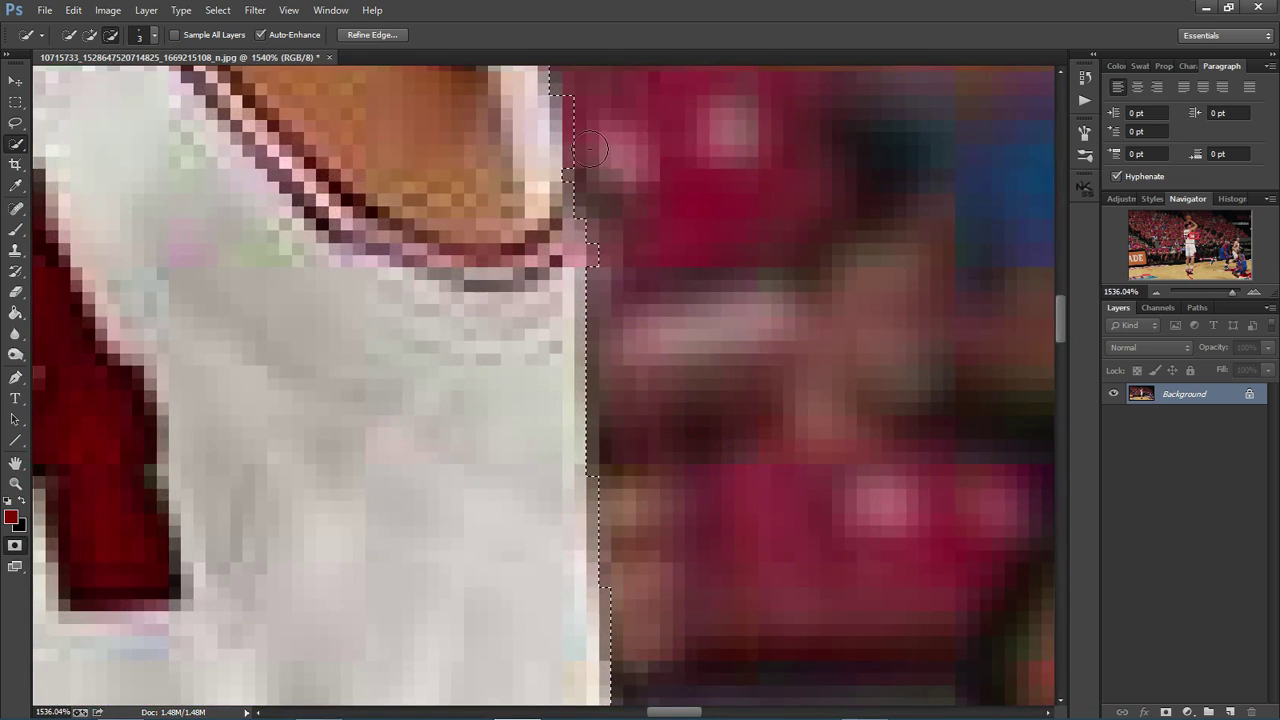
pyautogui.scroll(-4, 598, 150)
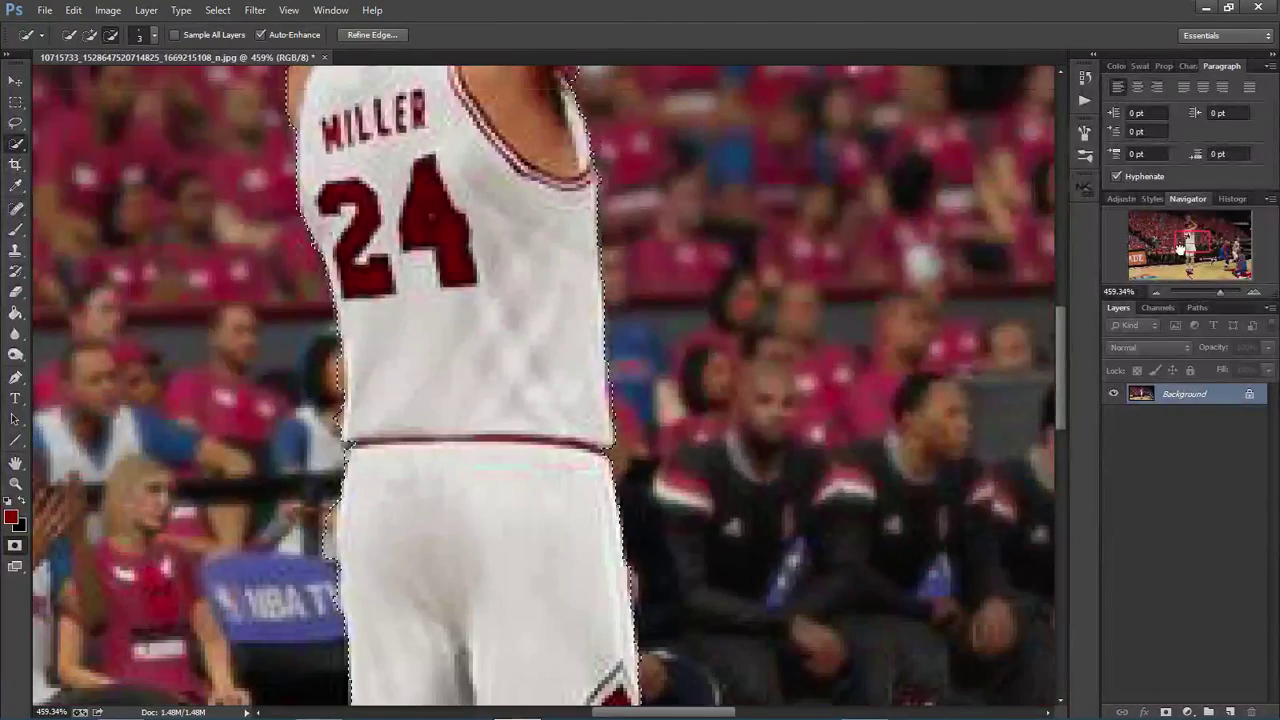
pyautogui.moveTo(1180, 248); pyautogui.dragTo(1177, 237)
pyautogui.scroll(4, 472, 206)
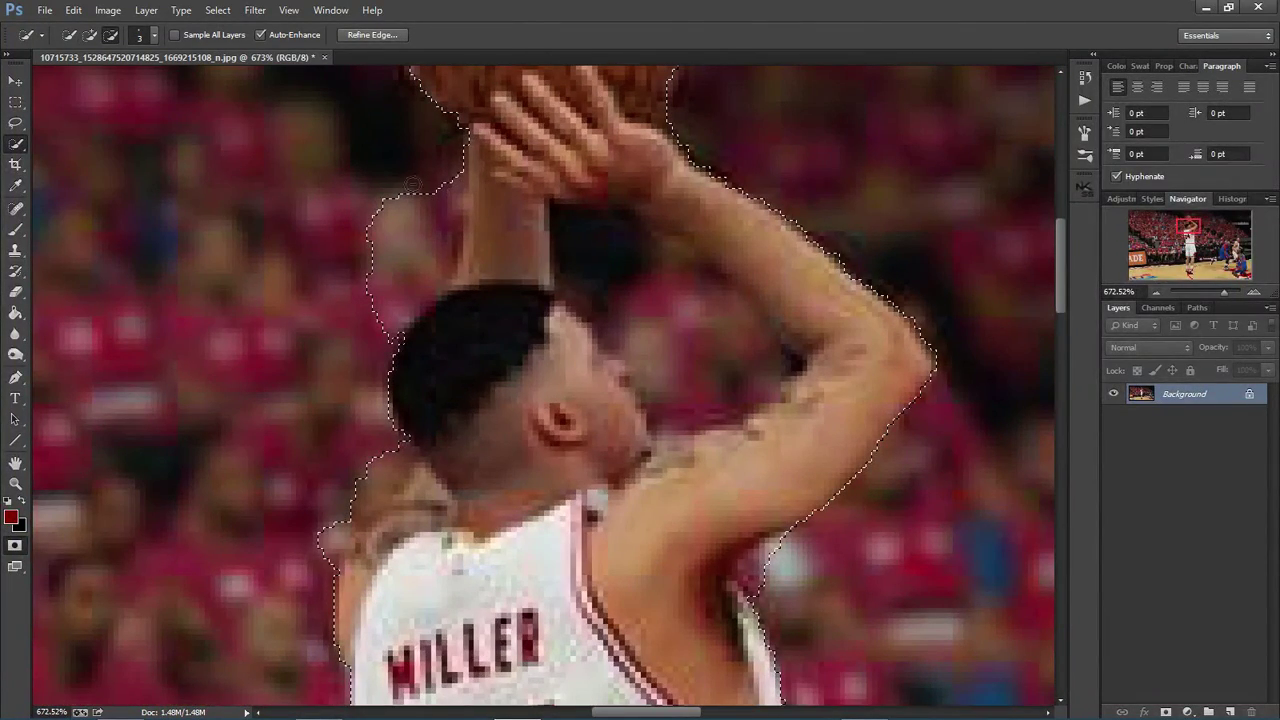
pyautogui.moveTo(450, 190)
pyautogui.mouseDown()
pyautogui.moveTo(425, 266)
pyautogui.moveTo(412, 213)
pyautogui.moveTo(373, 262)
pyautogui.moveTo(377, 212)
pyautogui.moveTo(395, 315)
pyautogui.mouseUp()
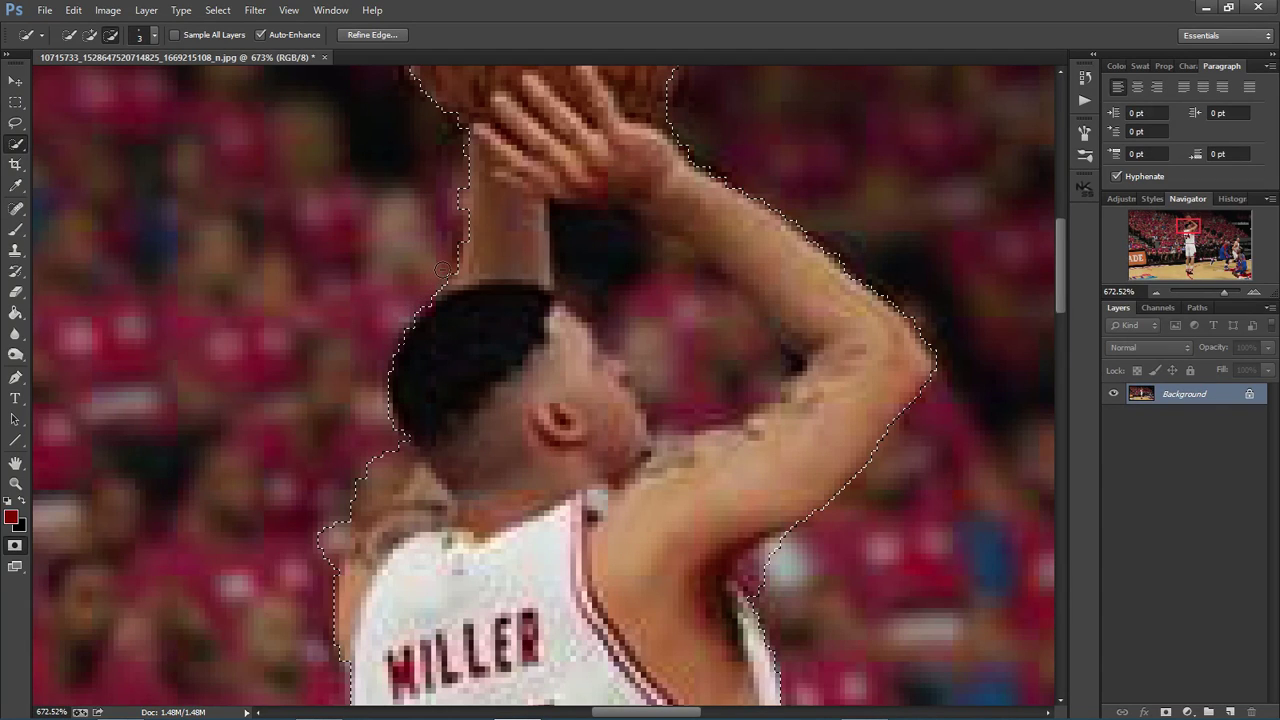
pyautogui.moveTo(443, 269)
pyautogui.mouseDown()
pyautogui.moveTo(459, 211)
pyautogui.moveTo(434, 190)
pyautogui.mouseUp()
pyautogui.click(397, 195)
pyautogui.moveTo(397, 453)
pyautogui.mouseDown()
pyautogui.moveTo(408, 478)
pyautogui.moveTo(376, 484)
pyautogui.moveTo(334, 522)
pyautogui.moveTo(342, 541)
pyautogui.moveTo(336, 532)
pyautogui.mouseUp()
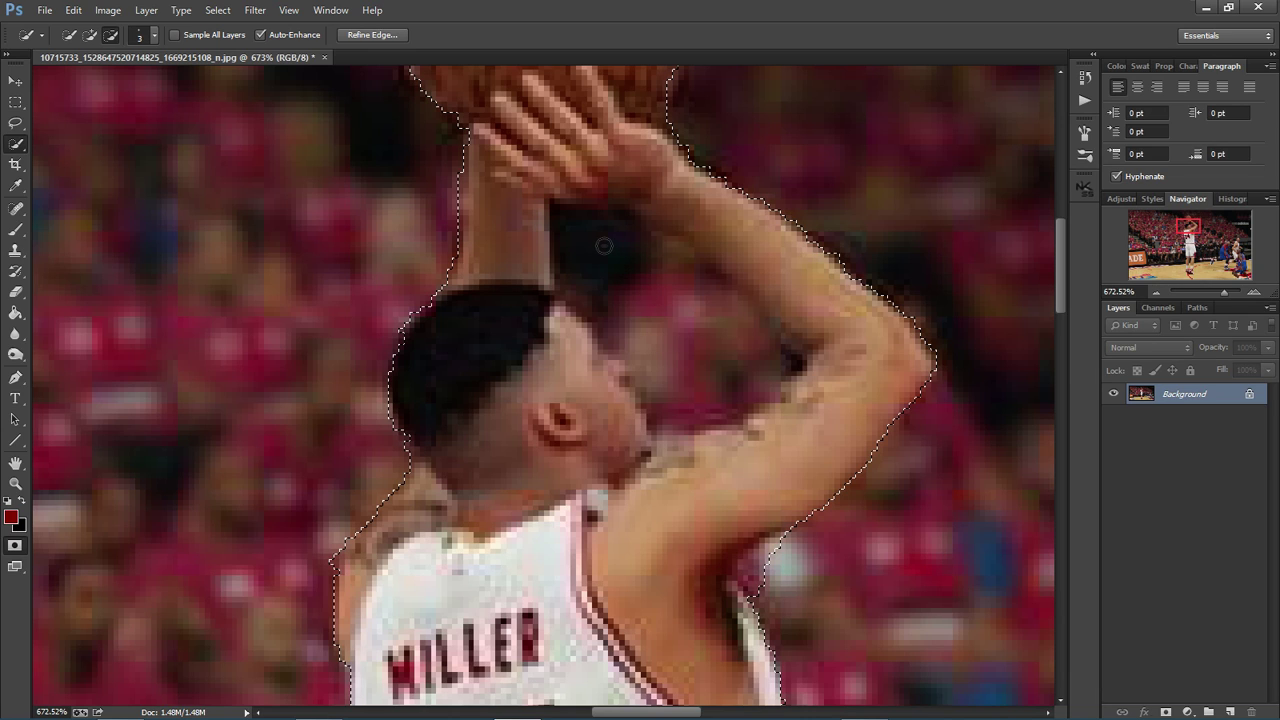
# Subtract the crowd enclosed between the face and the raised arms from the selection, enlarging the brush to 10.
pyautogui.moveTo(600, 249); pyautogui.dragTo(598, 260)
pyautogui.press(']')
pyautogui.press(']')
pyautogui.press(']')
pyautogui.press(']')
pyautogui.press(']')
pyautogui.moveTo(638, 283)
pyautogui.mouseDown()
pyautogui.moveTo(660, 320)
pyautogui.moveTo(775, 385)
pyautogui.mouseUp()
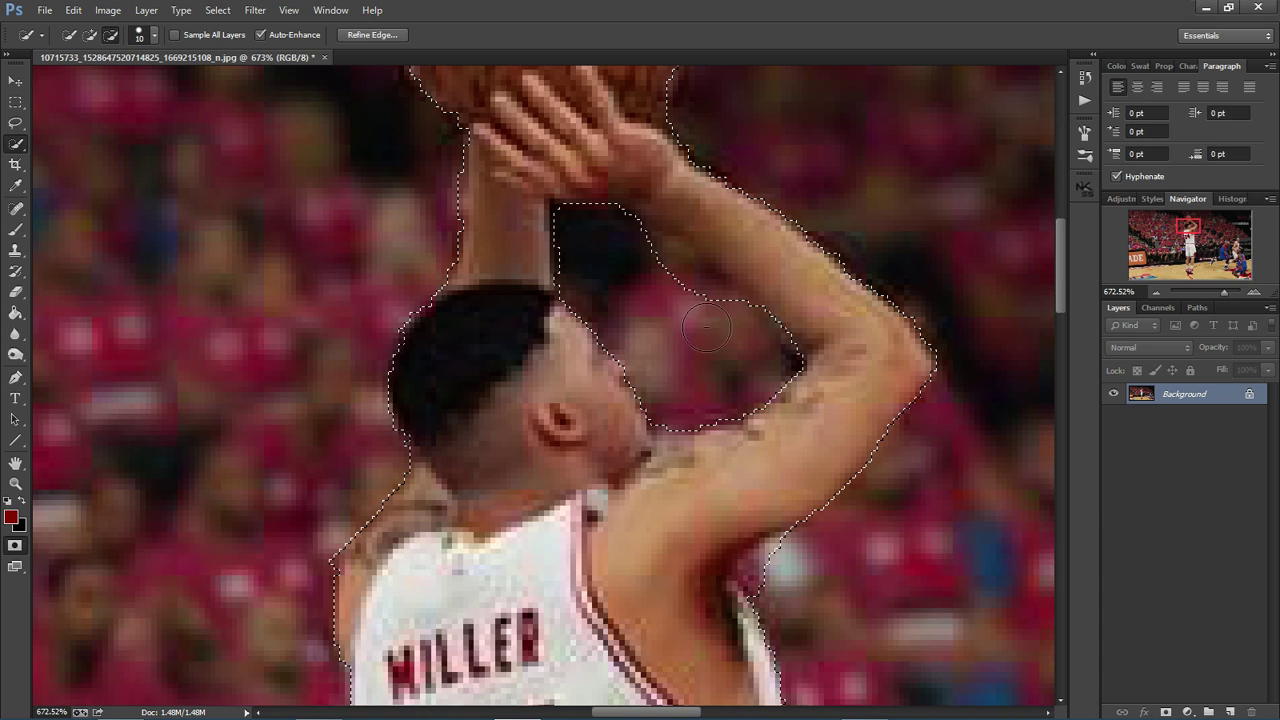
# Reduce the brush to 4 and subtract the remaining background along the inner edges of the right-hand arm and shoulder.
pyautogui.press('[')
pyautogui.press('[')
pyautogui.press('[')
pyautogui.press('[')
pyautogui.press('[')
pyautogui.moveTo(682, 285)
pyautogui.mouseDown()
pyautogui.moveTo(650, 266)
pyautogui.moveTo(680, 264)
pyautogui.mouseUp()
pyautogui.moveTo(682, 416); pyautogui.dragTo(678, 416)
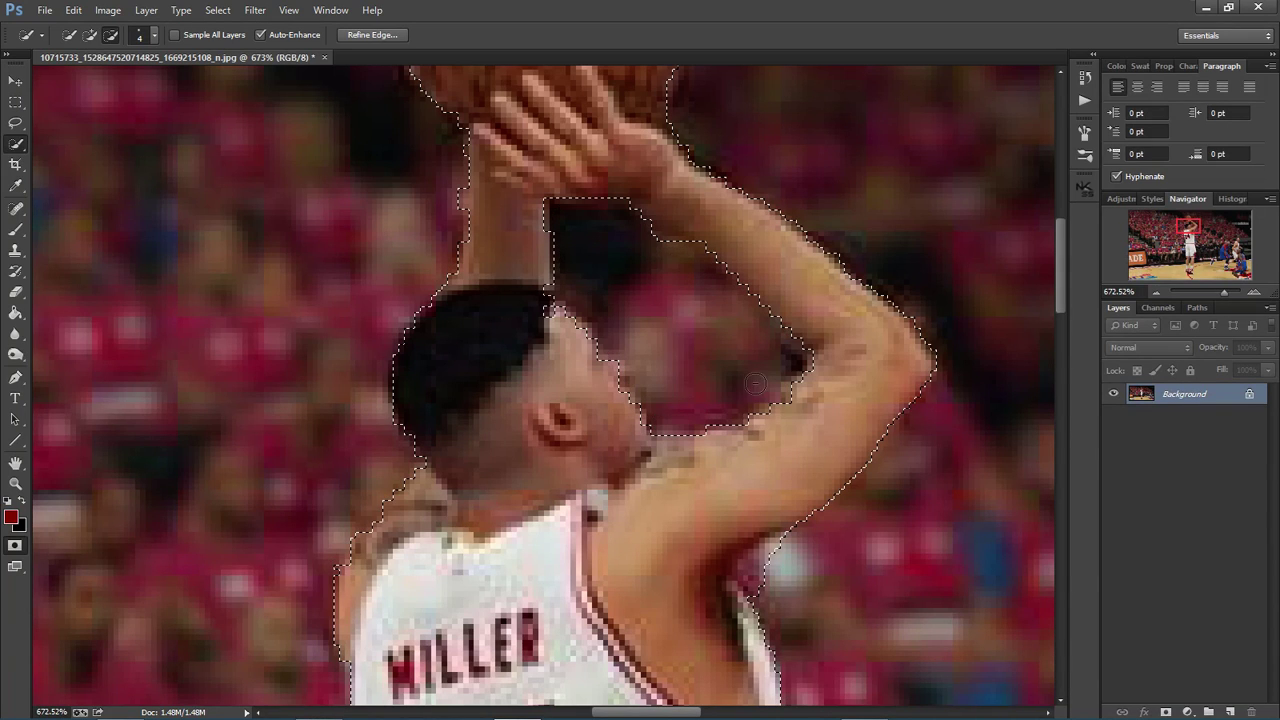
pyautogui.moveTo(766, 367); pyautogui.dragTo(743, 350)
# Subtract the background above the fingertips on the ball's upper left edge from the selection with a size 1 brush.
pyautogui.scroll(-3, 889, 252)
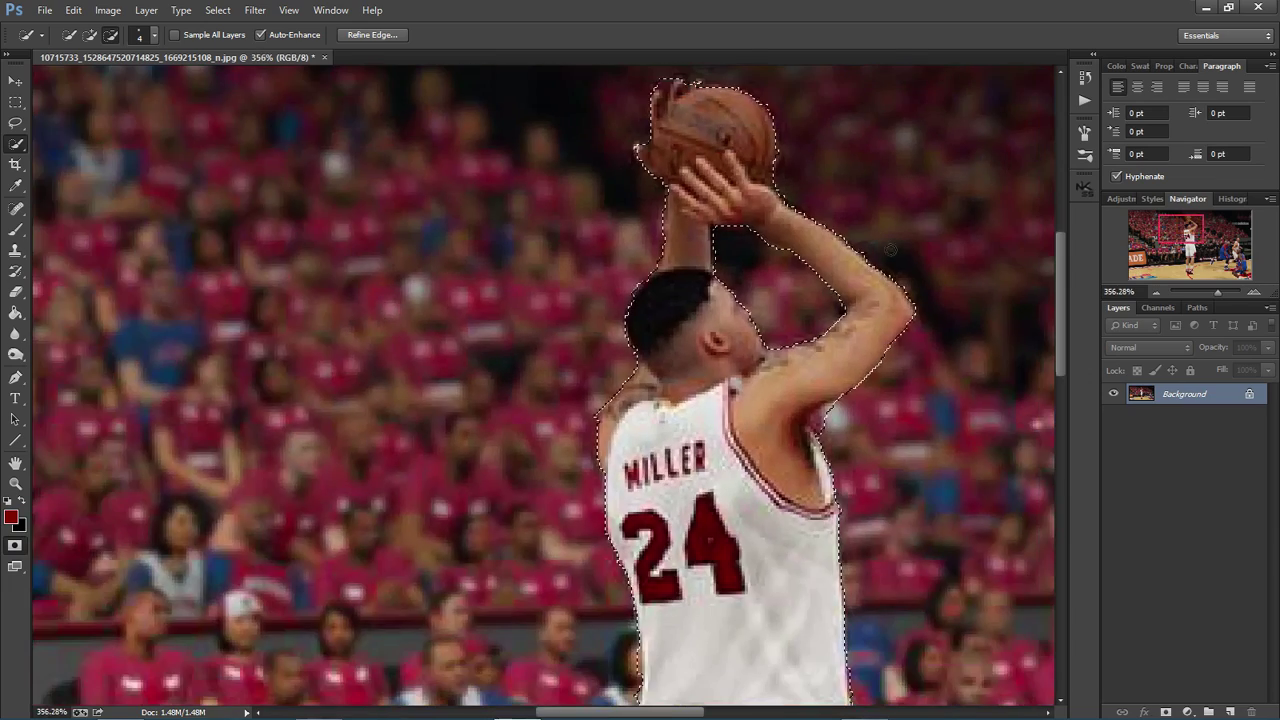
pyautogui.scroll(4, 636, 150)
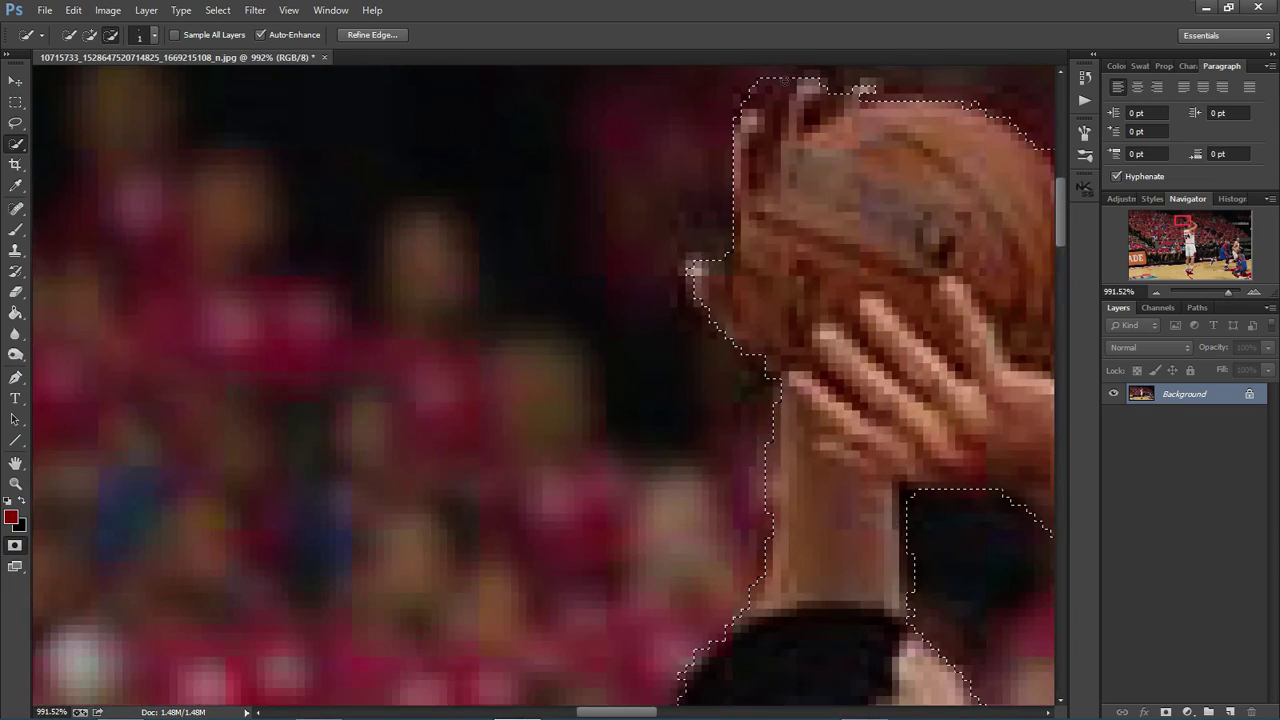
pyautogui.moveTo(785, 87); pyautogui.dragTo(774, 81)
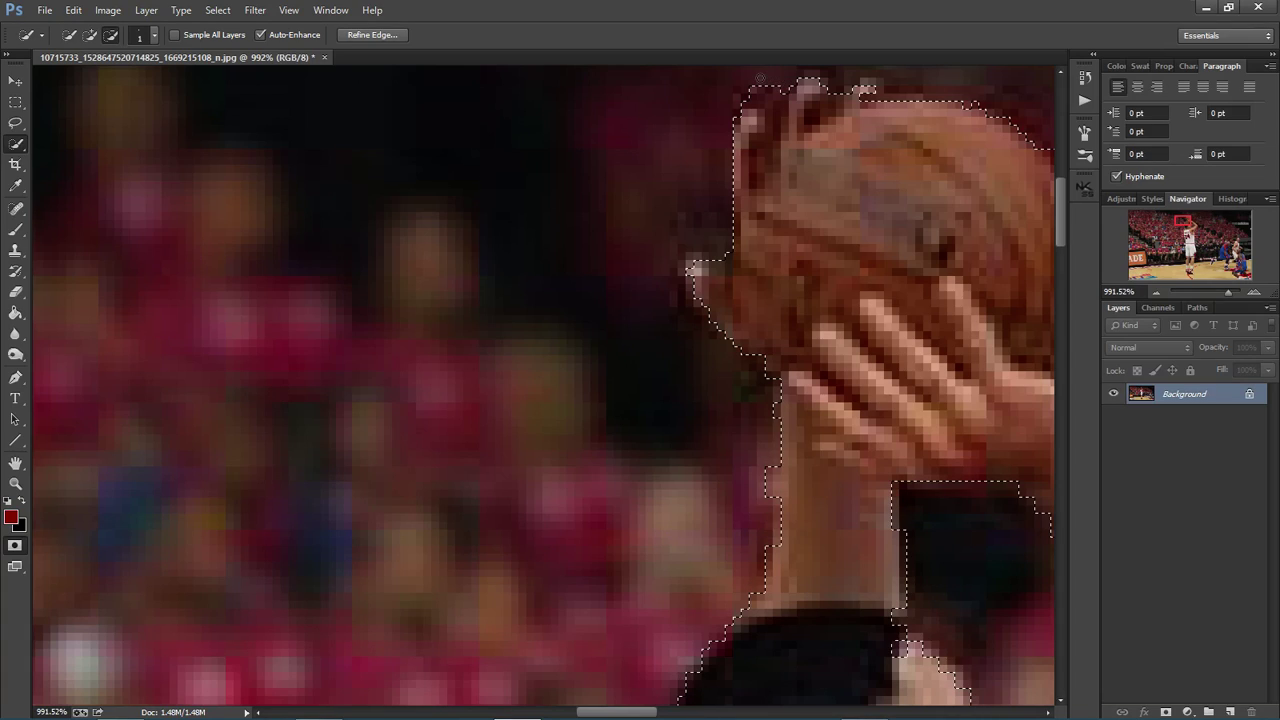
# Subtract the patch of background bulging out beside the left-hand hip of the shorts, using a size 3 brush.
pyautogui.scroll(-5, 759, 78)
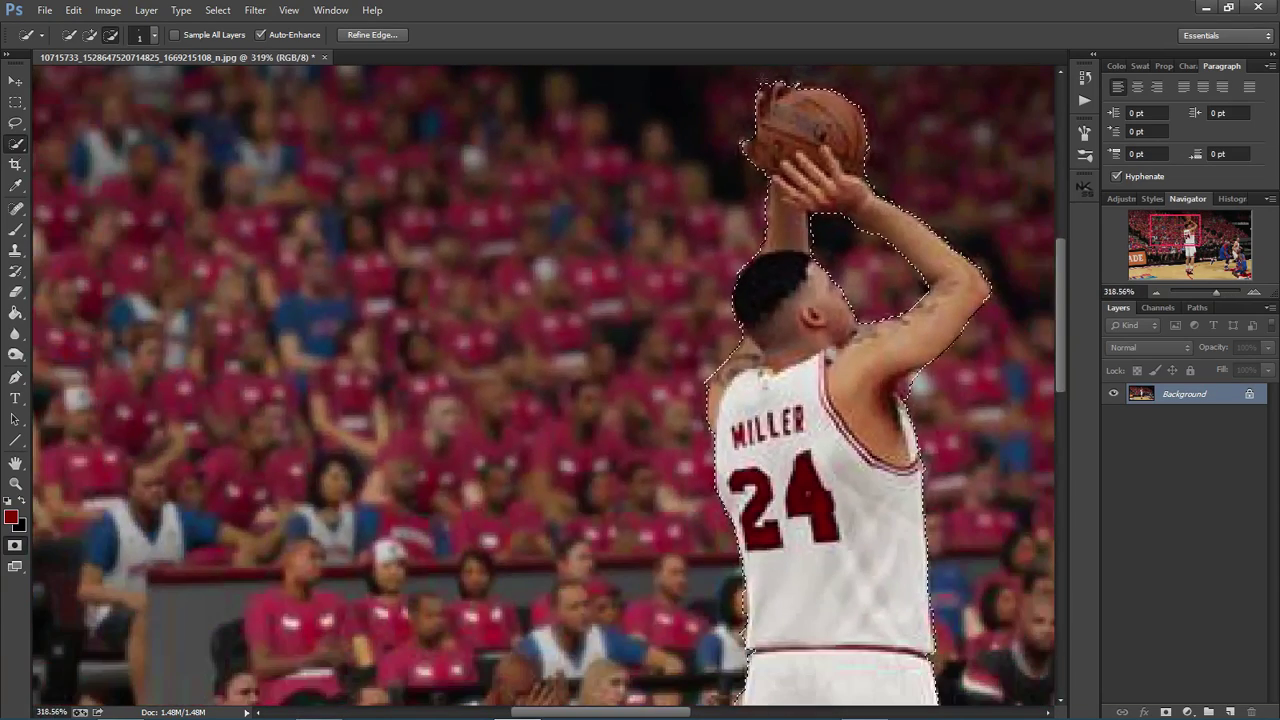
pyautogui.scroll(-4, 623, 186)
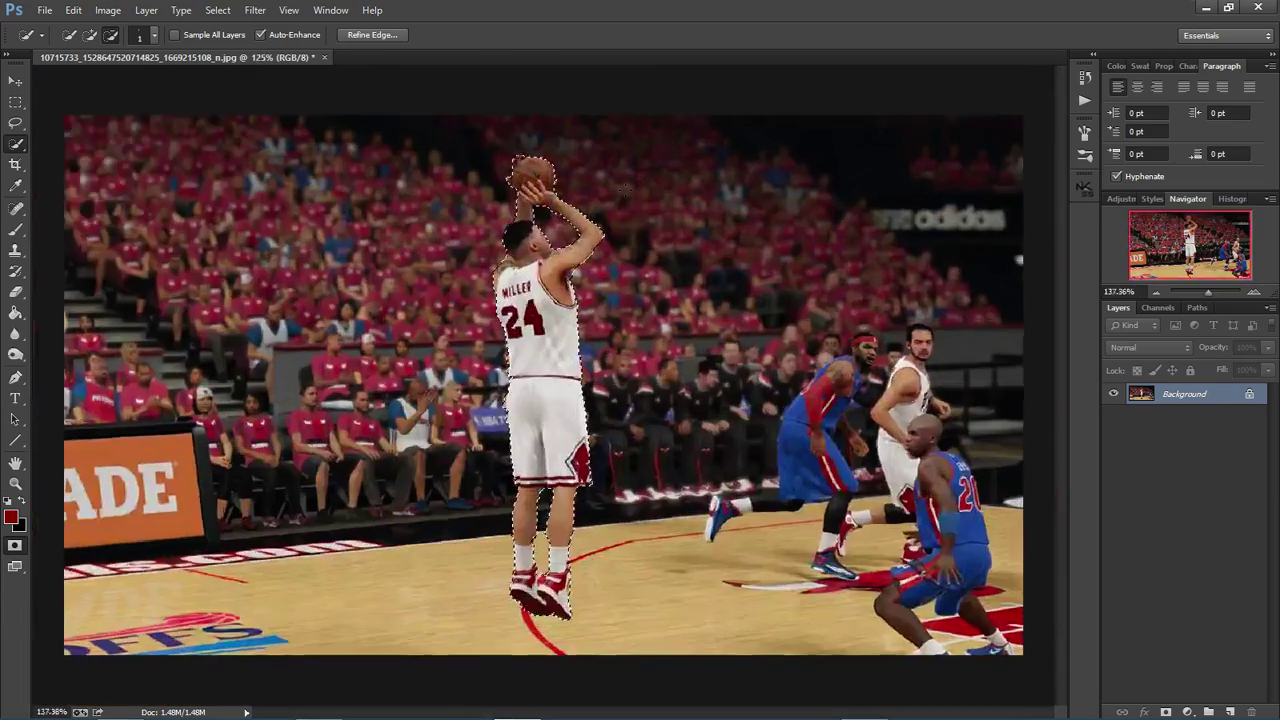
pyautogui.scroll(3, 623, 186)
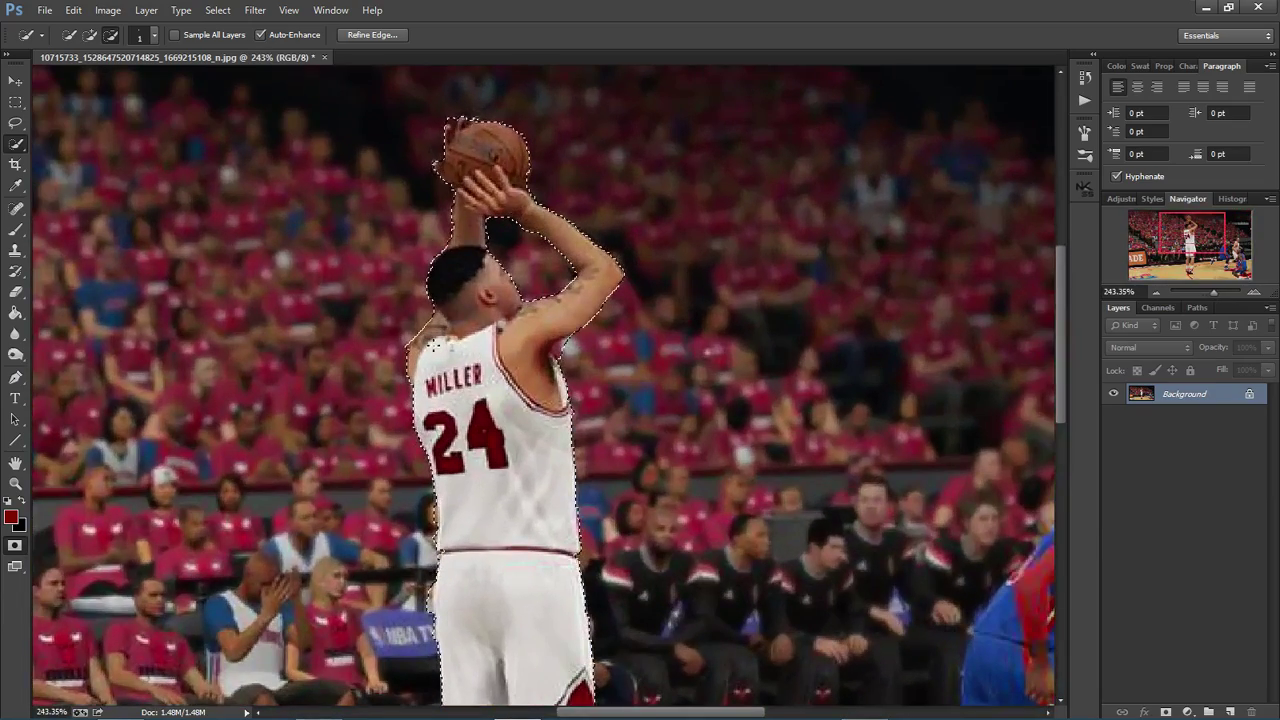
pyautogui.scroll(4, 408, 345)
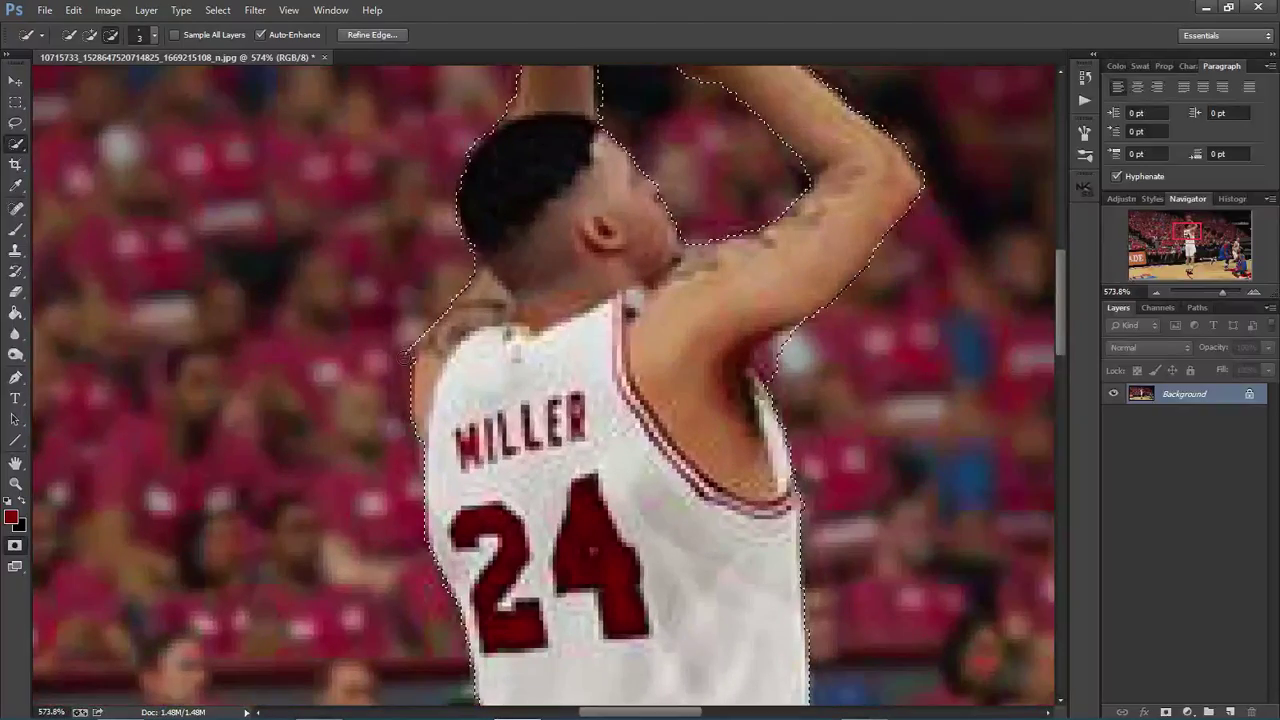
pyautogui.scroll(-5, 515, 245)
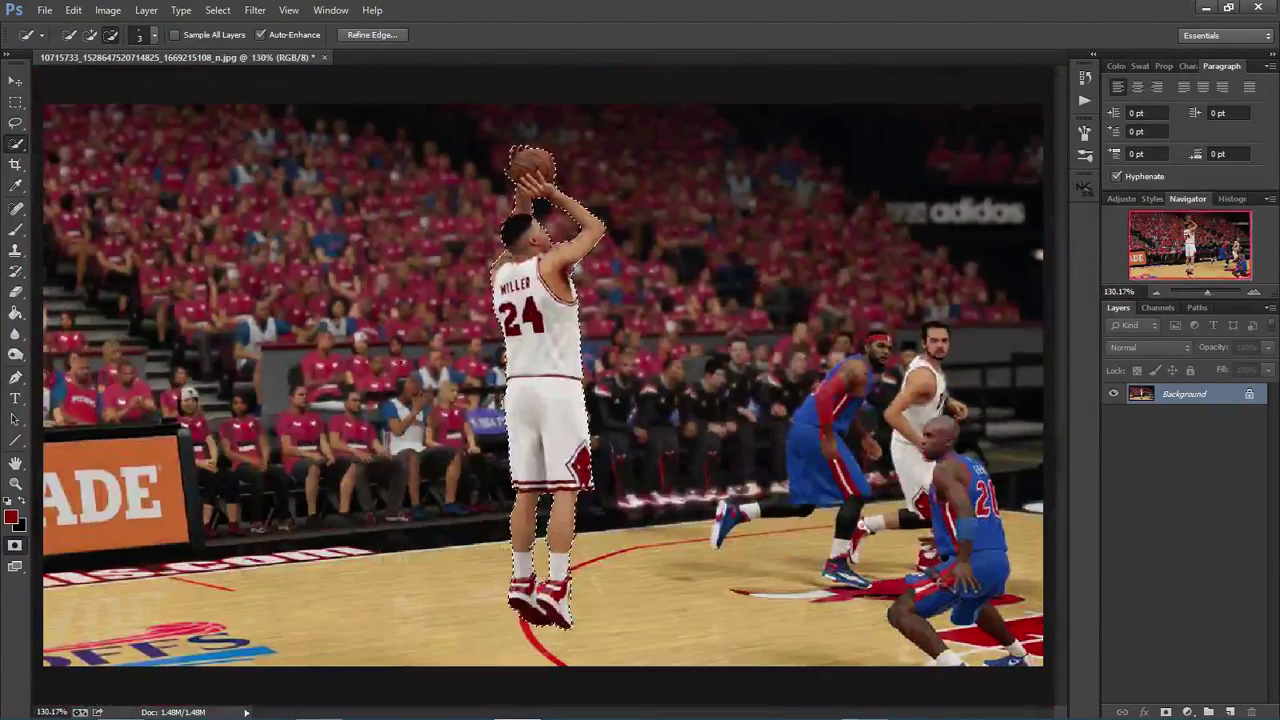
pyautogui.scroll(5, 505, 412)
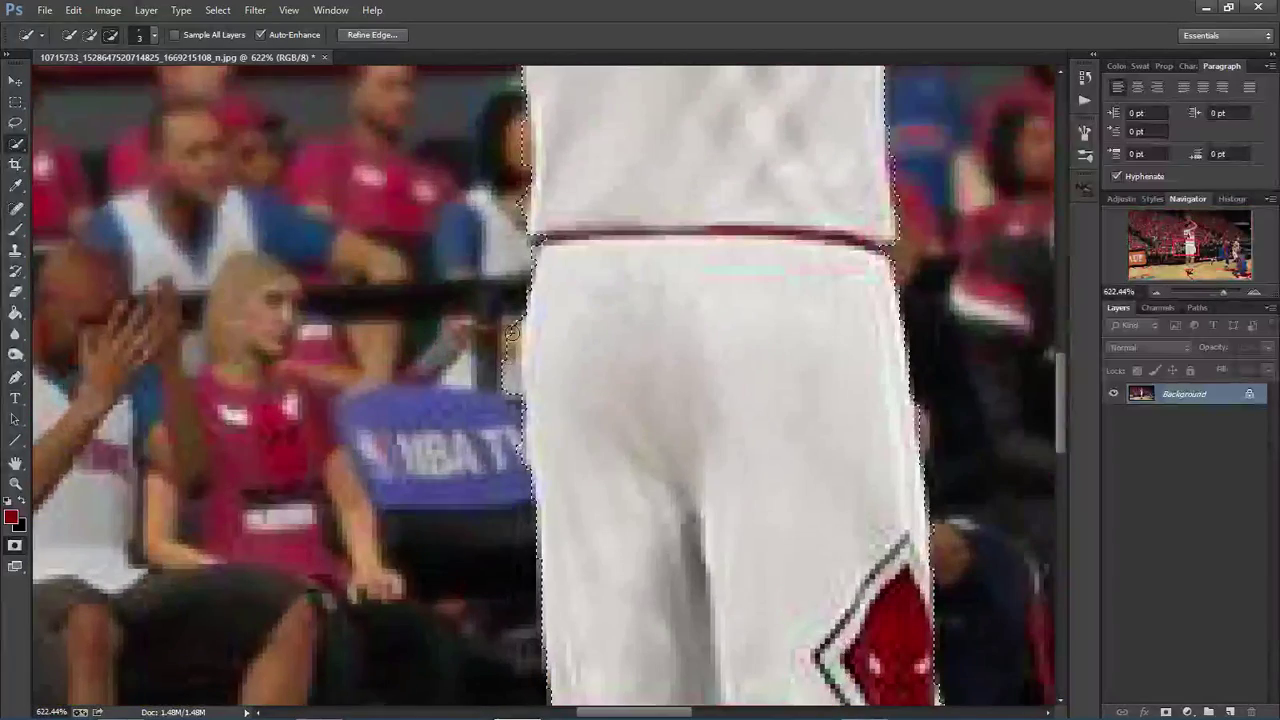
pyautogui.moveTo(498, 392); pyautogui.dragTo(497, 345)
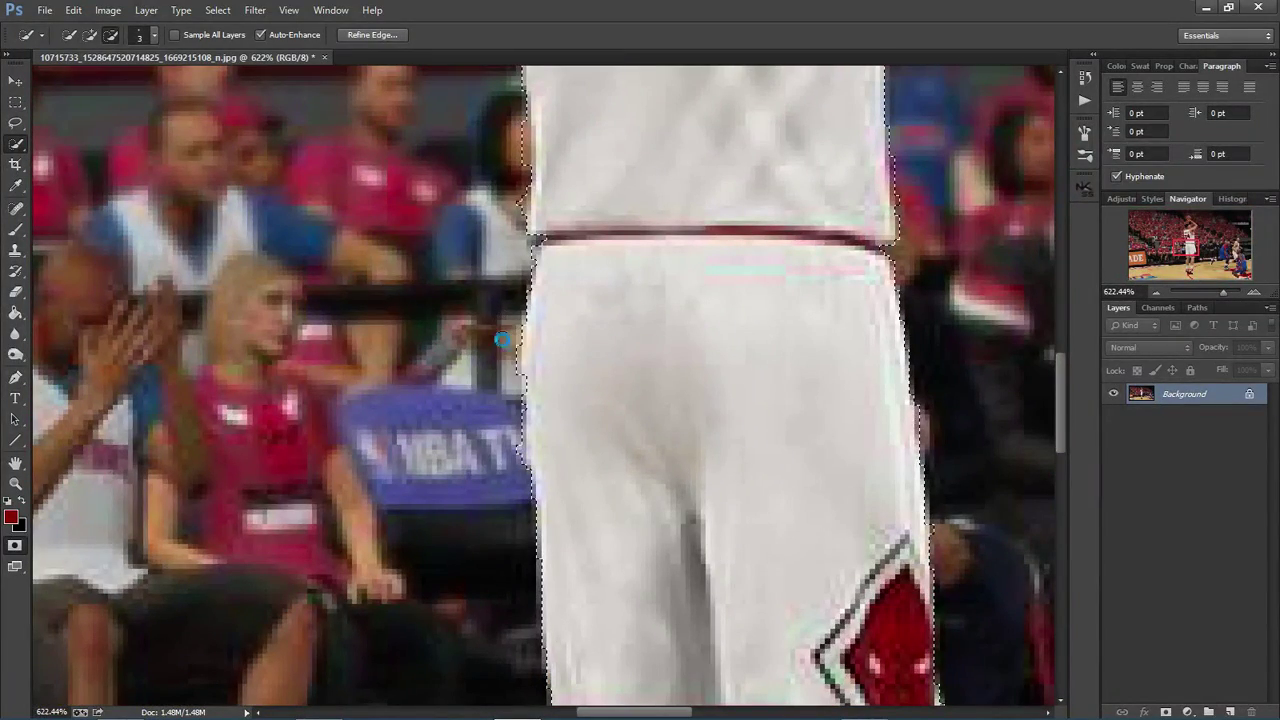
# Copy the selected player to a new layer and hide the Background layer.
pyautogui.scroll(-2, 503, 326)
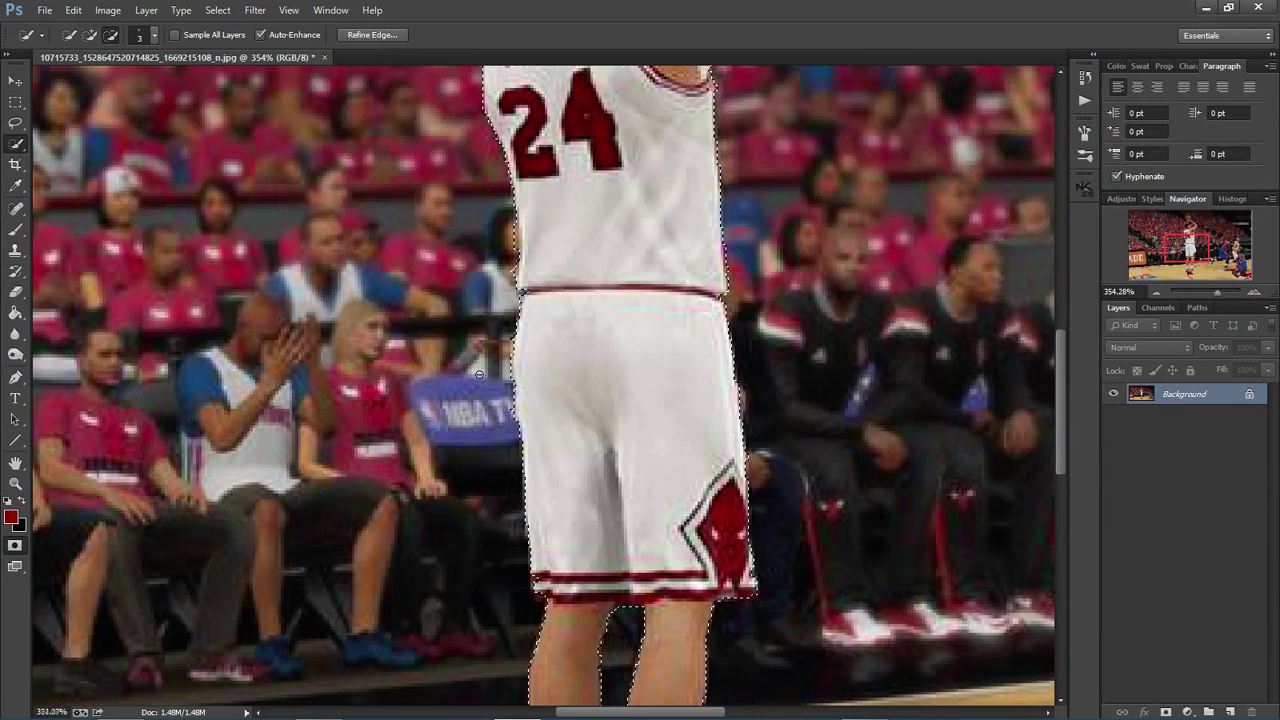
pyautogui.scroll(-3, 505, 416)
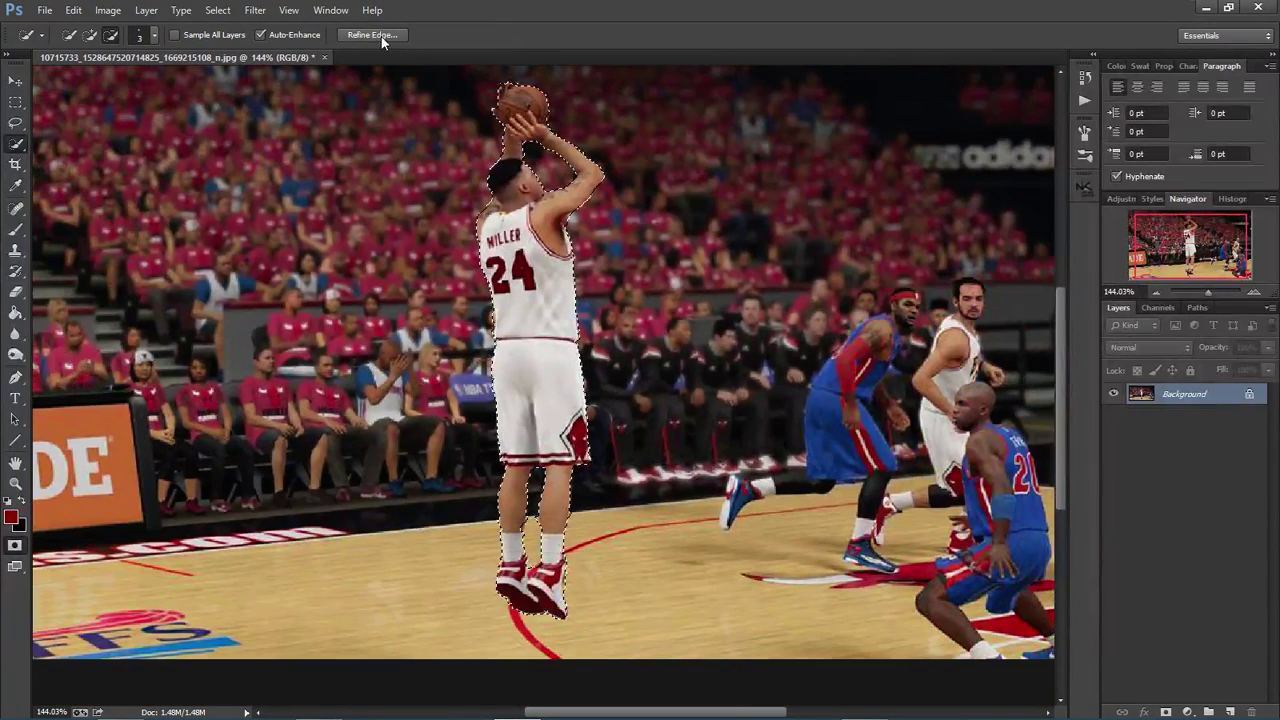
pyautogui.click(15, 80)
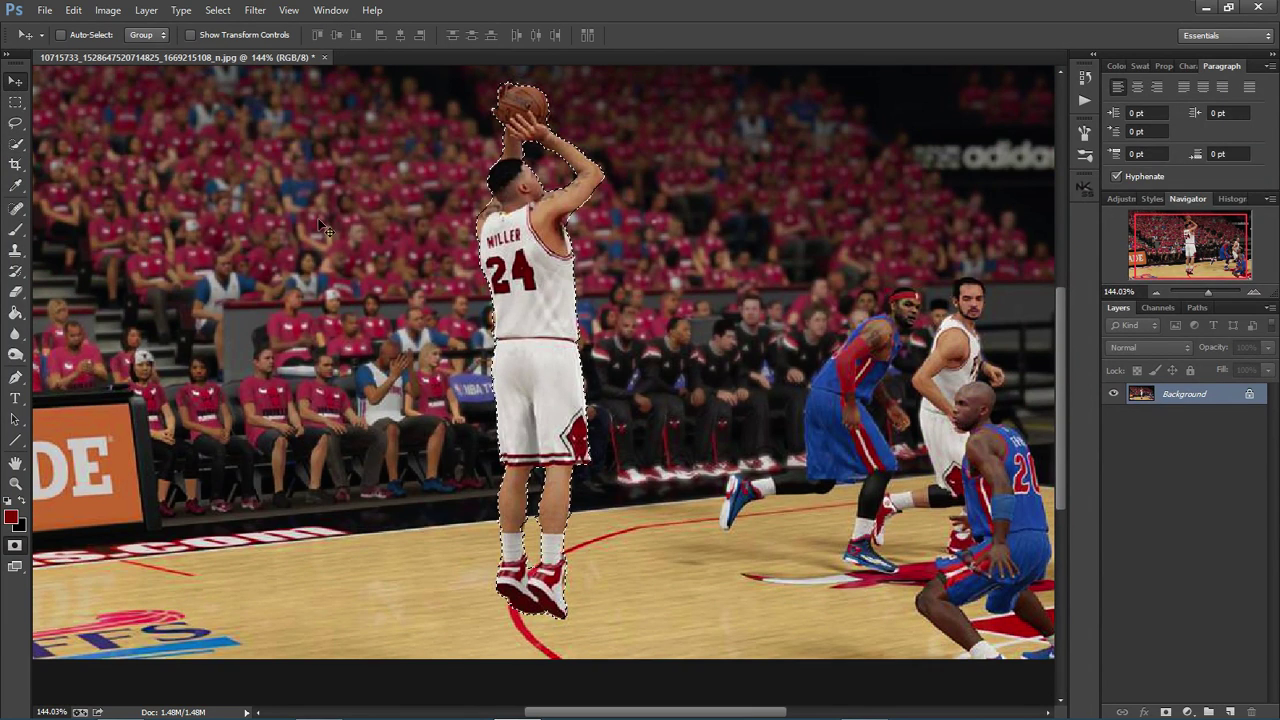
pyautogui.click(15, 102)
pyautogui.rightClick(518, 285)
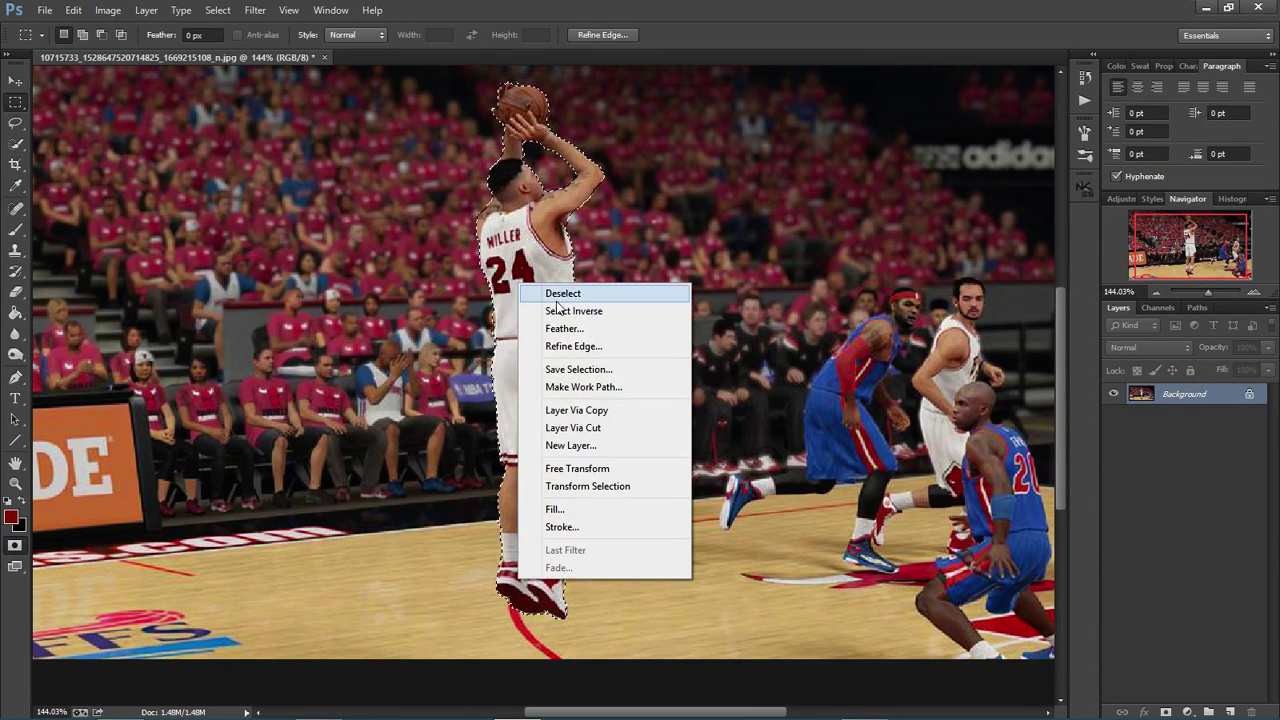
pyautogui.click(605, 411)
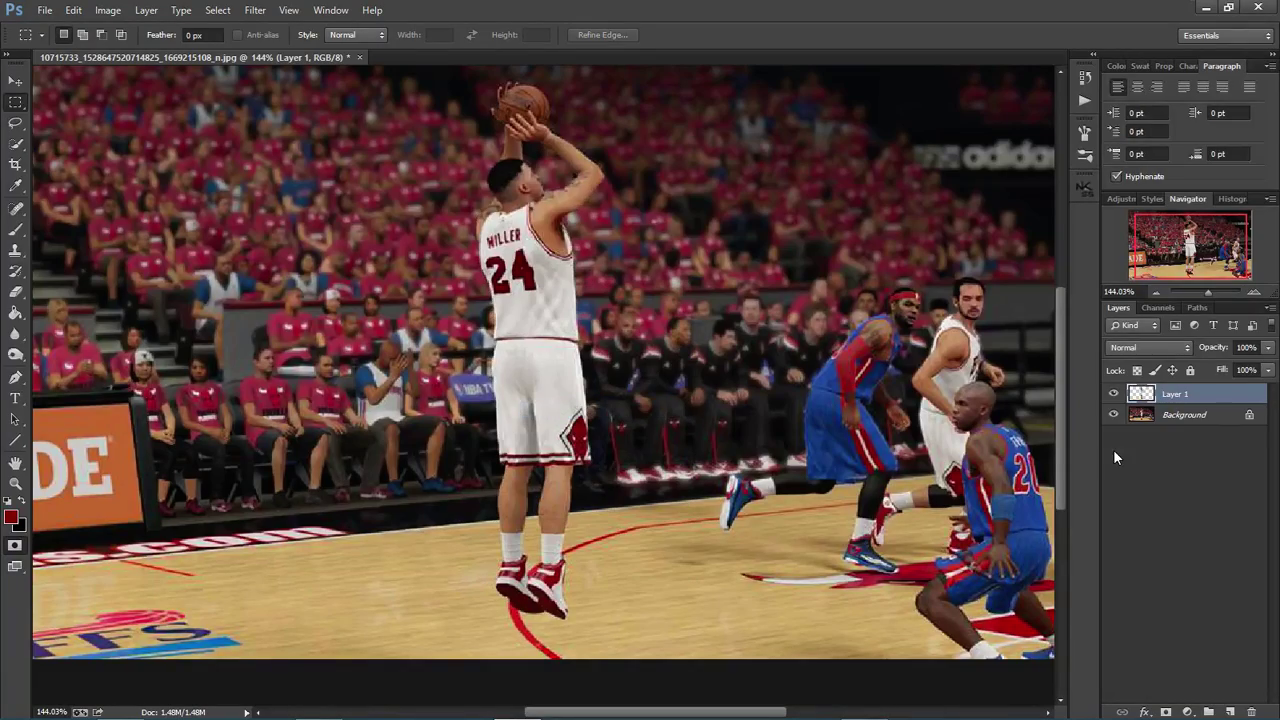
pyautogui.click(1114, 414)
# Examine the cutout's edges around the head and arms with the Background layer shown and hidden.
pyautogui.scroll(3, 604, 199)
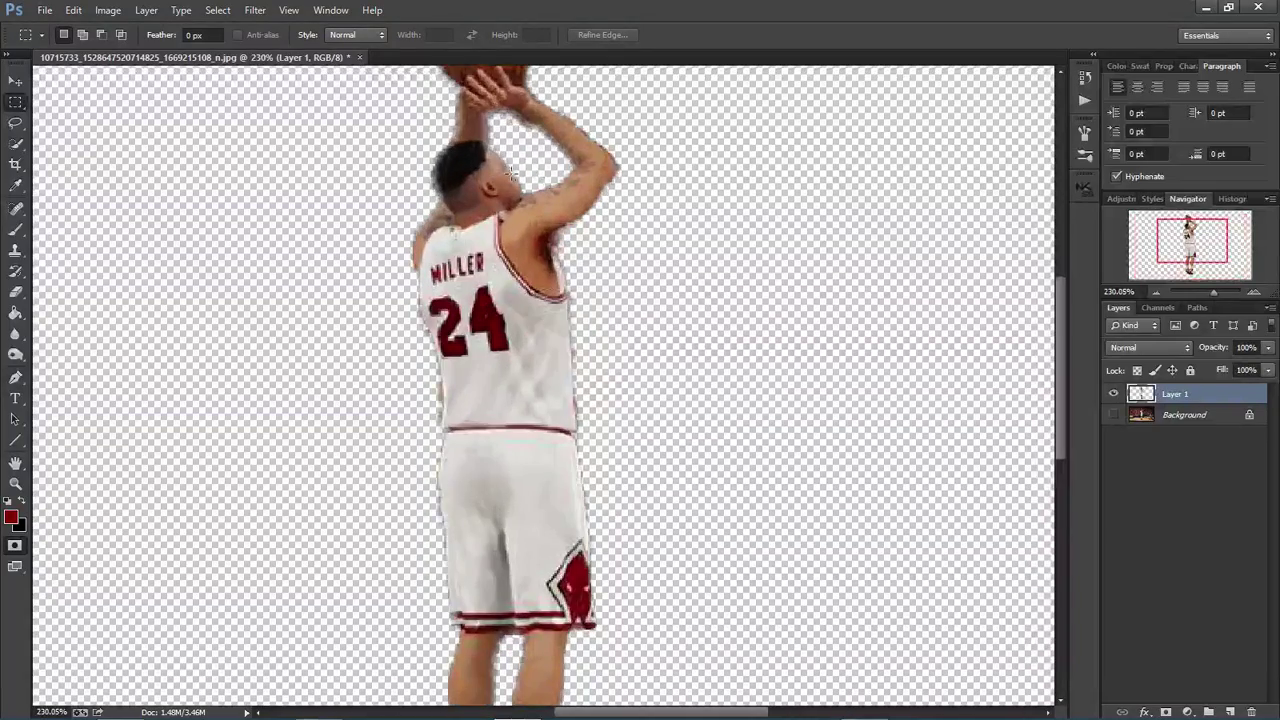
pyautogui.scroll(1, 751, 223)
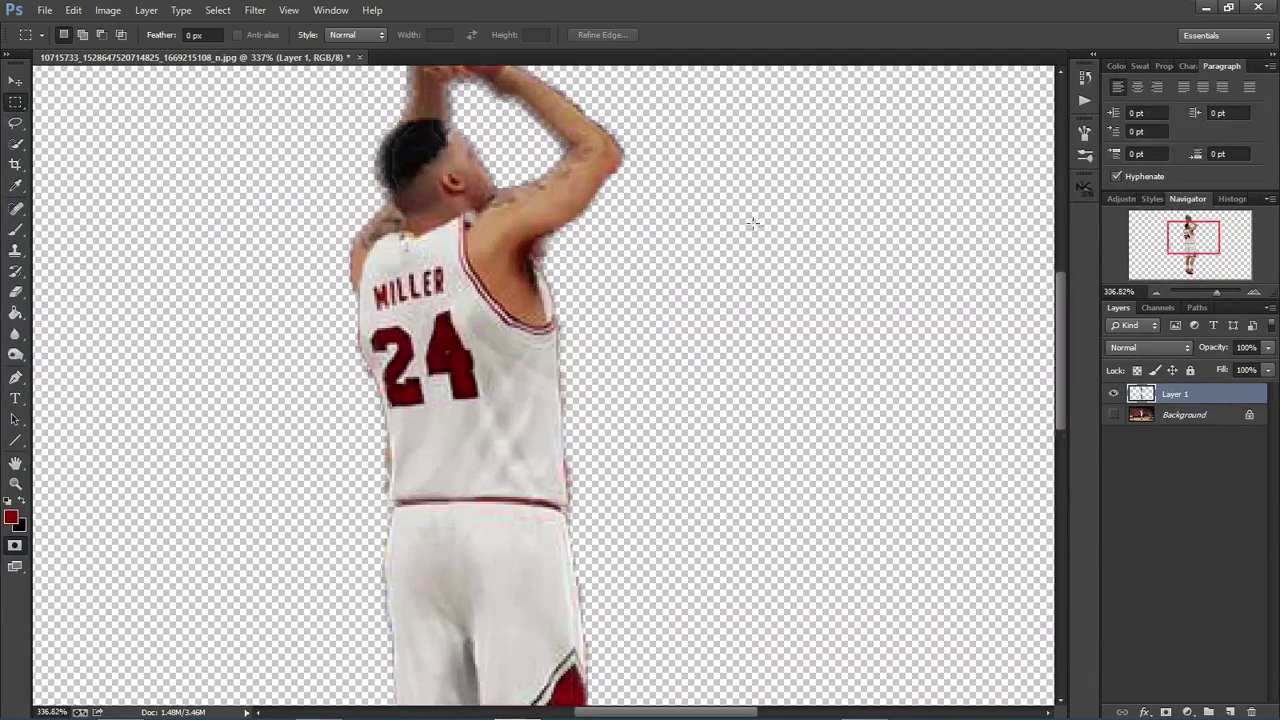
pyautogui.scroll(3, 343, 127)
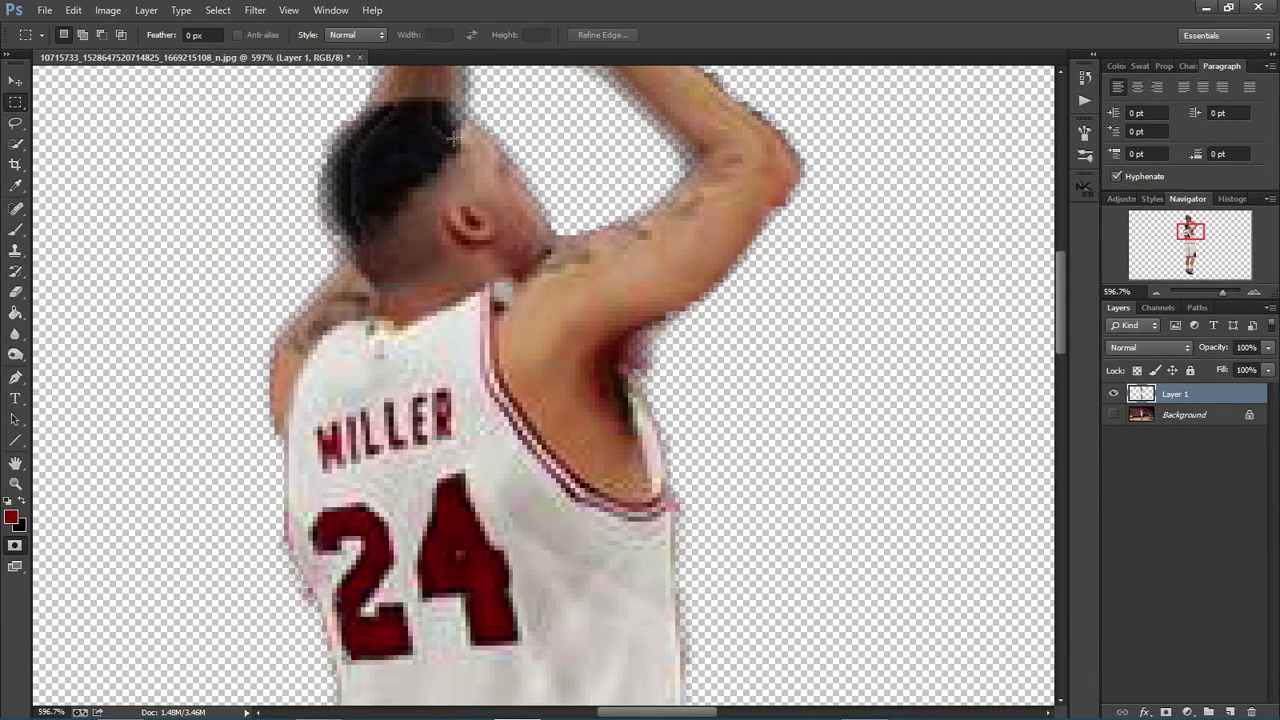
pyautogui.click(1114, 414)
pyautogui.click(1114, 414)
pyautogui.click(1114, 414)
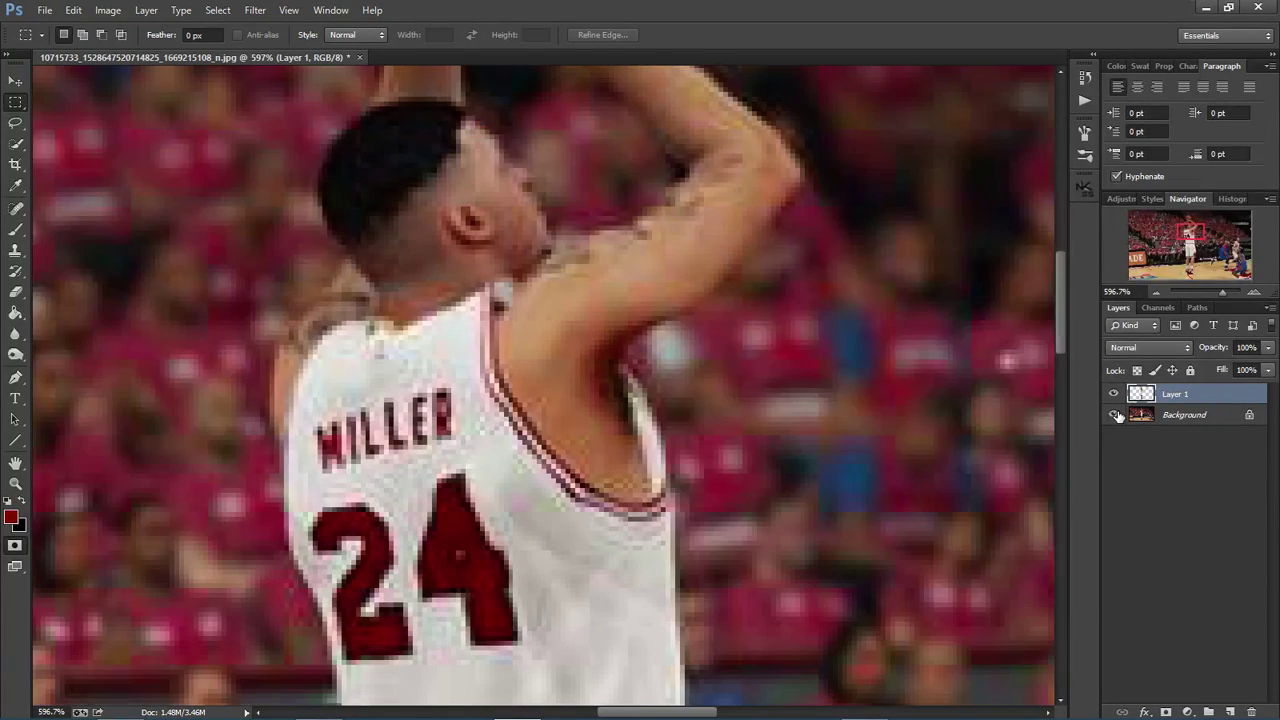
pyautogui.click(1114, 414)
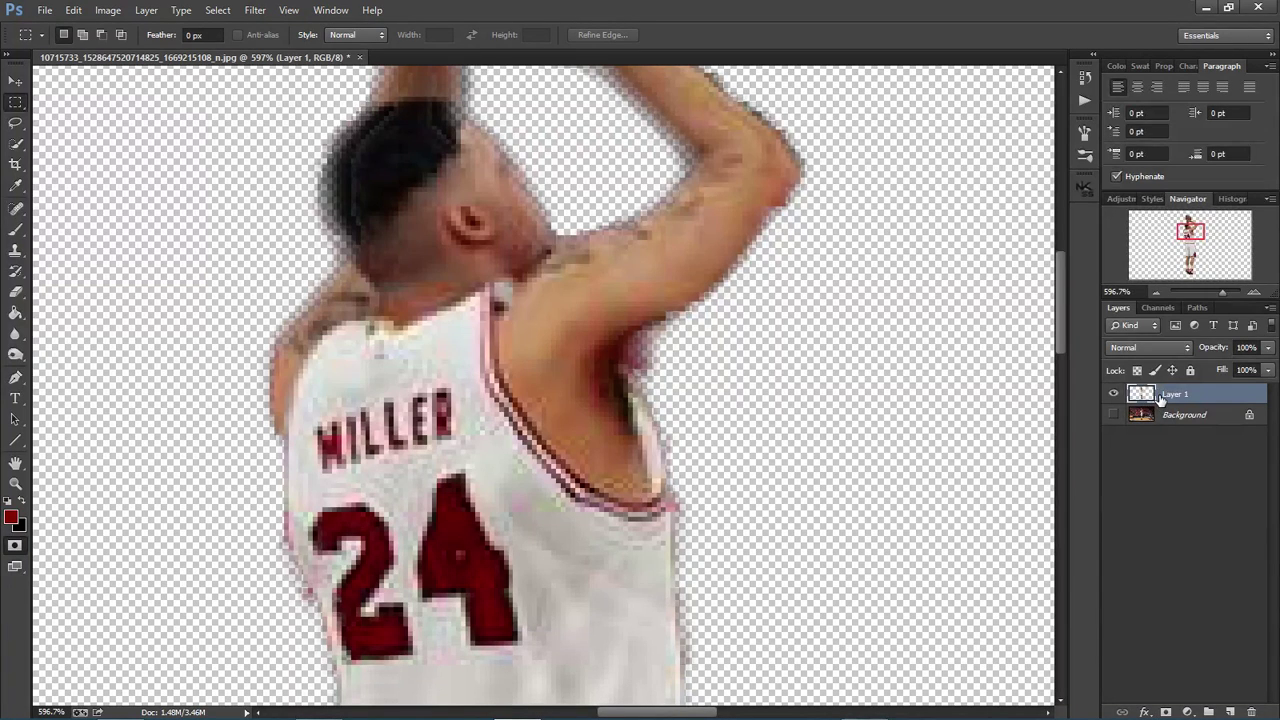
# Duplicate the cutout layer as Layer 1 copy, compare the edges with and without it, and leave the copy hidden.
pyautogui.rightClick(1161, 396)
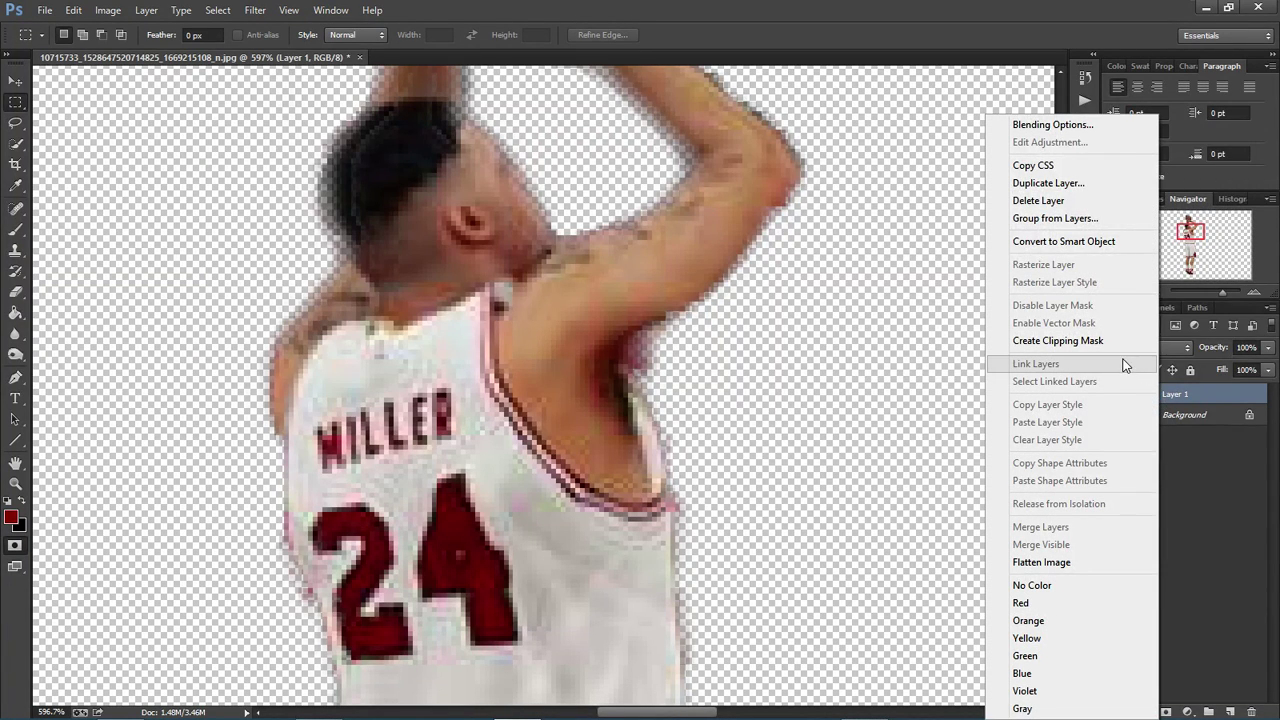
pyautogui.click(1050, 184)
pyautogui.click(773, 216)
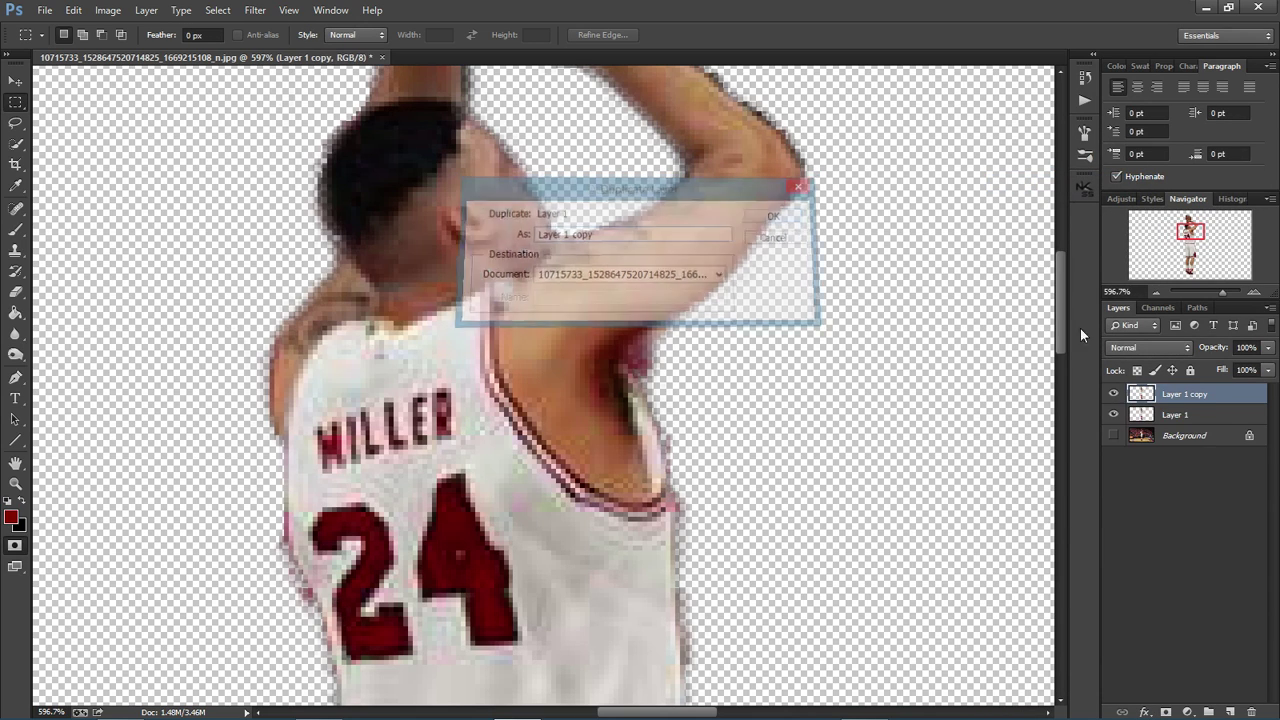
pyautogui.click(1114, 395)
pyautogui.click(1114, 395)
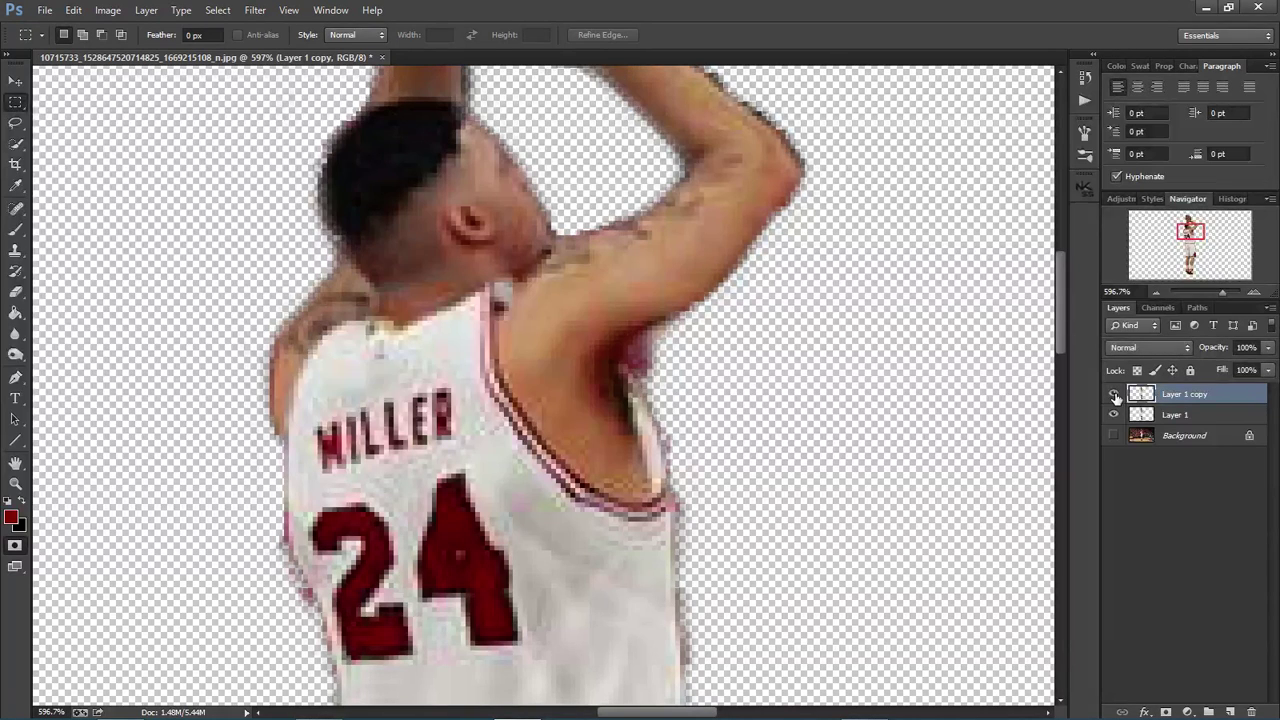
pyautogui.click(1114, 395)
# Stack two more duplicates of the cutout directly above Layer 1.
pyautogui.click(1180, 420)
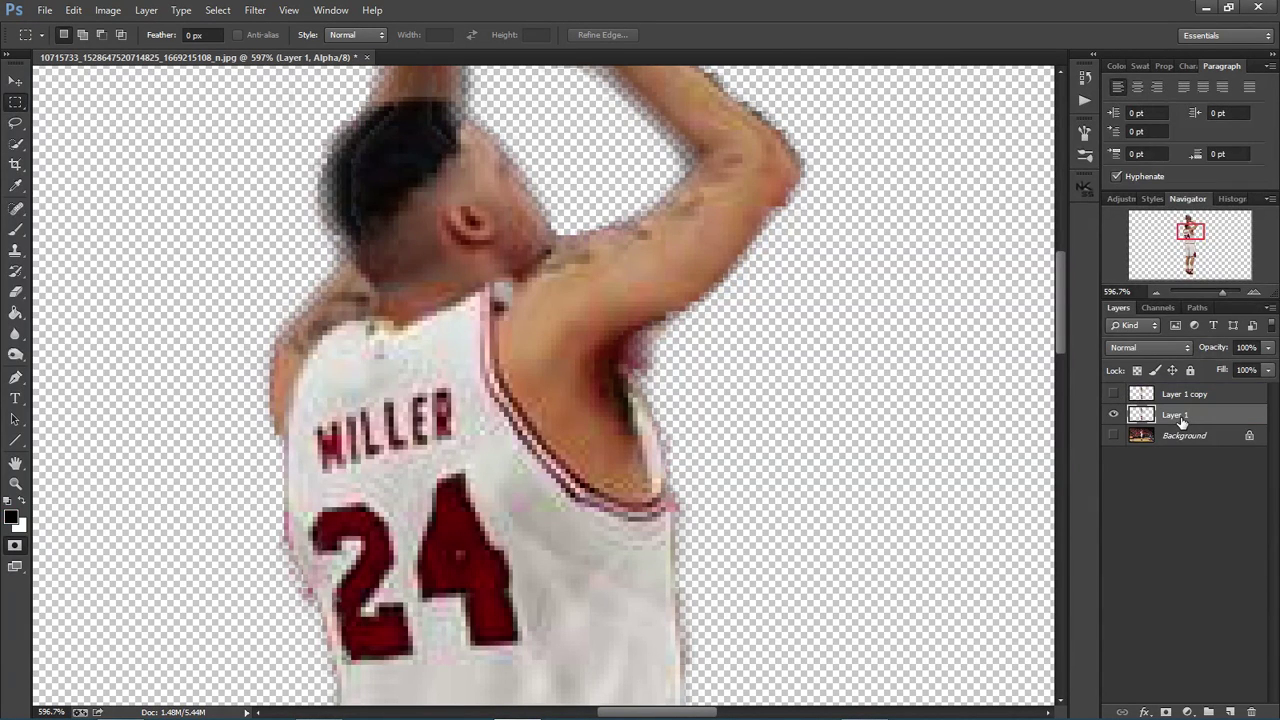
pyautogui.hotkey('ctrl', 'j')
pyautogui.scroll(-2, 808, 313)
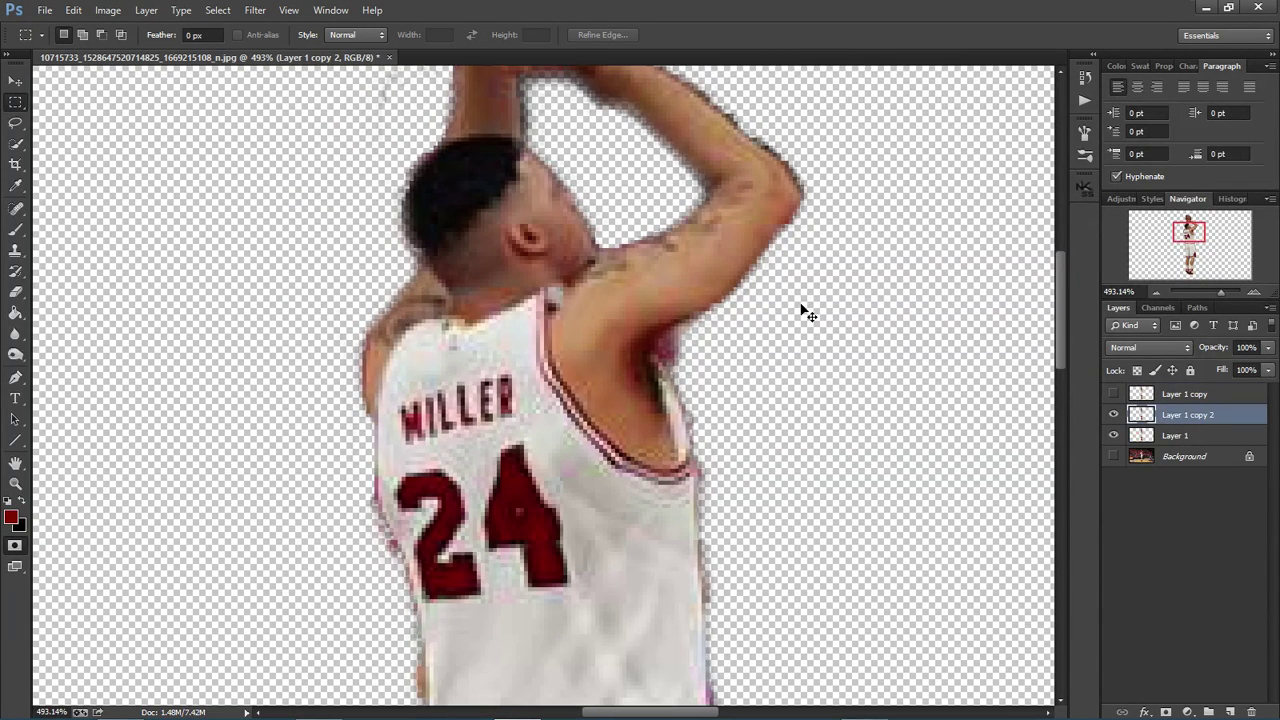
pyautogui.hotkey('ctrl', 'j')
pyautogui.scroll(-2, 801, 303)
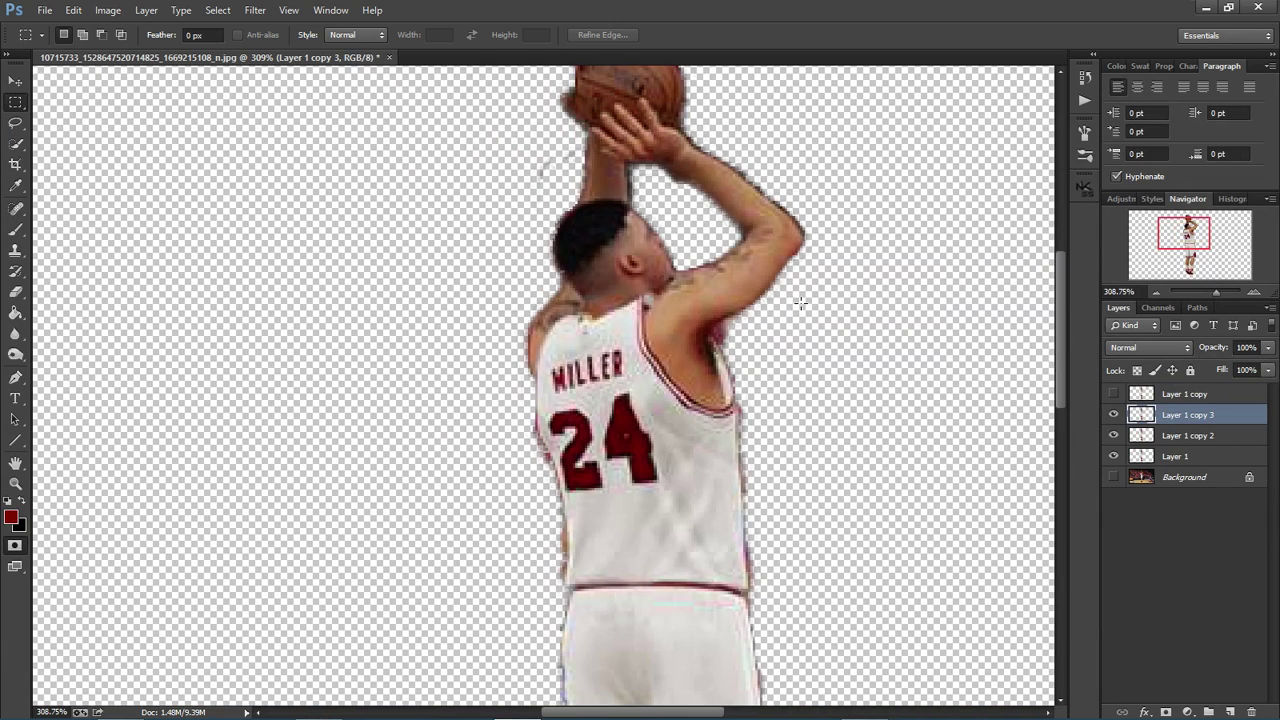
# Compare the stacked cutout's edges with the Layer 1 copy 3 duplicate shown and hidden.
pyautogui.click(1113, 418)
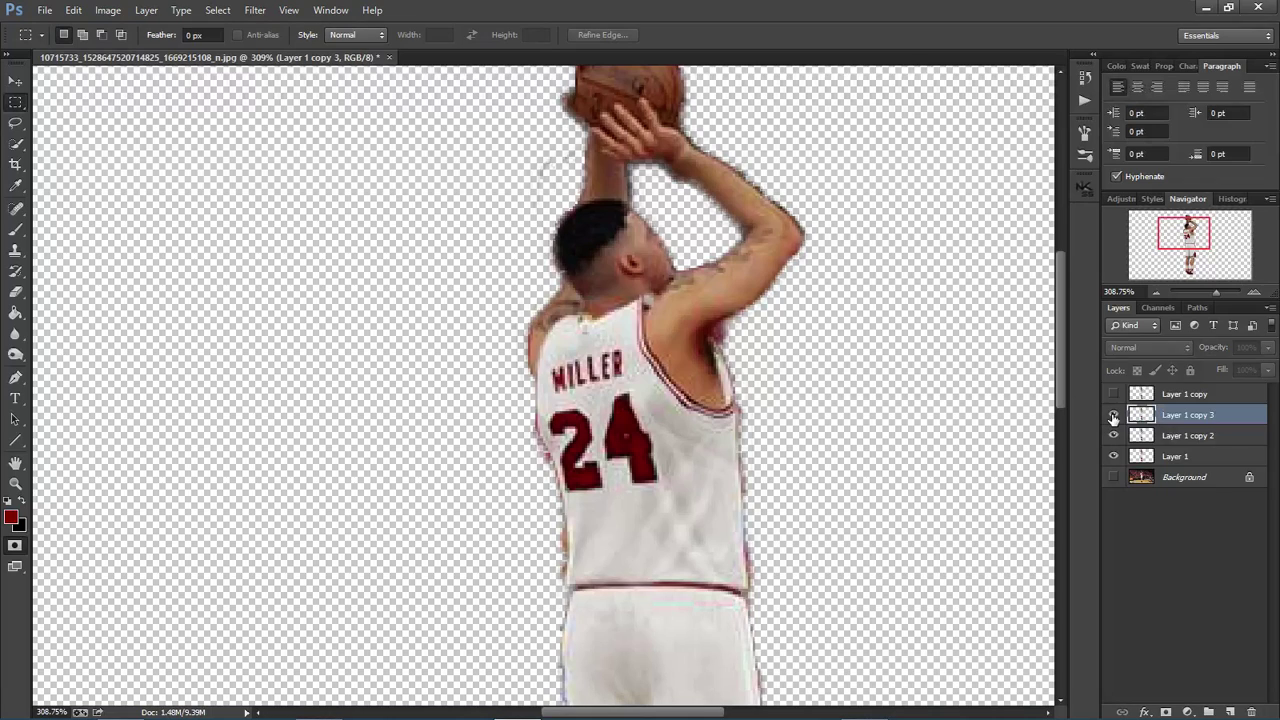
pyautogui.click(1113, 418)
pyautogui.click(1113, 418)
pyautogui.click(1113, 418)
pyautogui.click(1113, 418)
# Undo the cutout layers back to the active player selection on the Background layer.
pyautogui.hotkey('ctrl', 'alt', 'z')
pyautogui.hotkey('ctrl', 'alt', 'z')
pyautogui.hotkey('ctrl', 'alt', 'z')
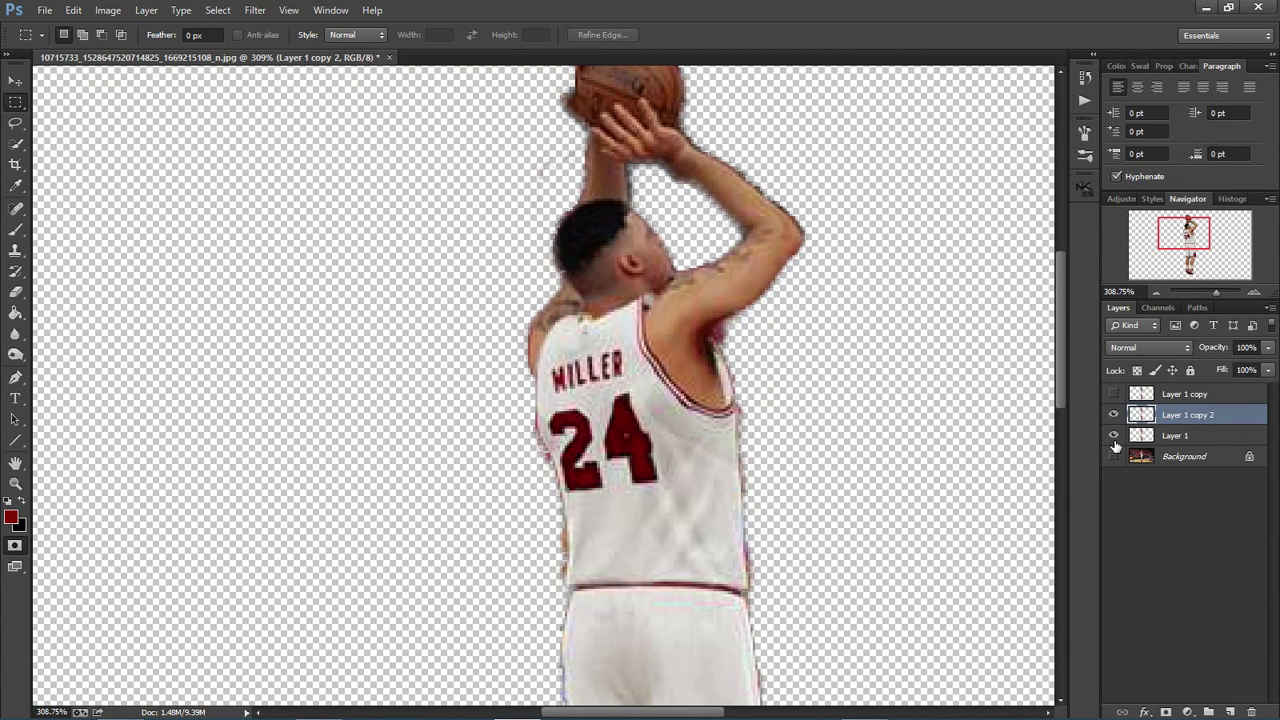
pyautogui.hotkey('ctrl', 'alt', 'z')
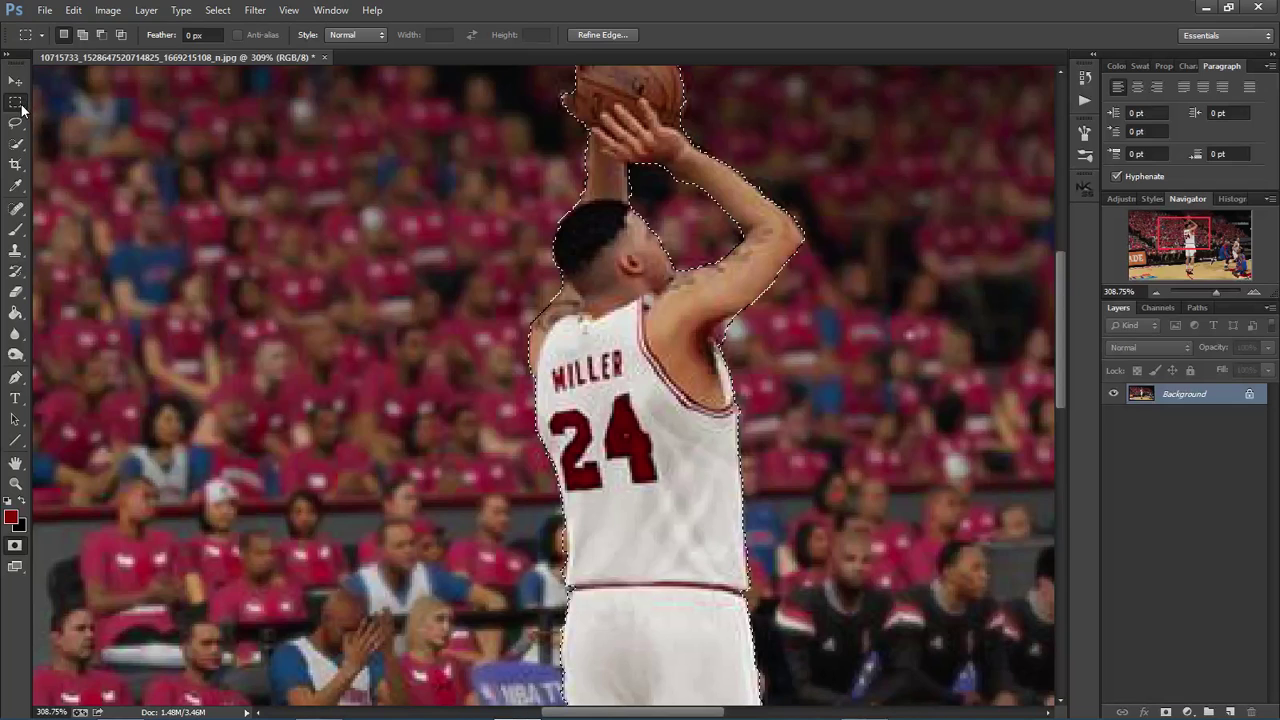
# Activate the Quick Selection tool and open Refine Edge for the player selection.
pyautogui.click(20, 144)
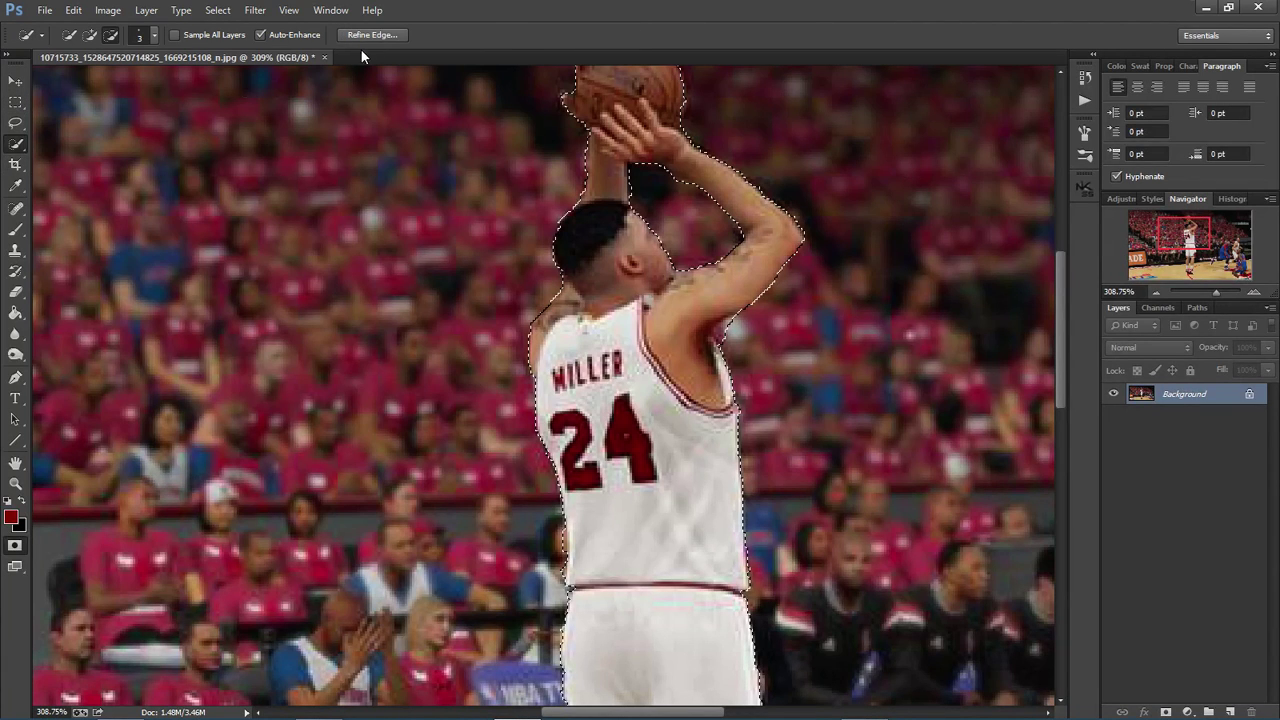
pyautogui.scroll(5, 598, 212)
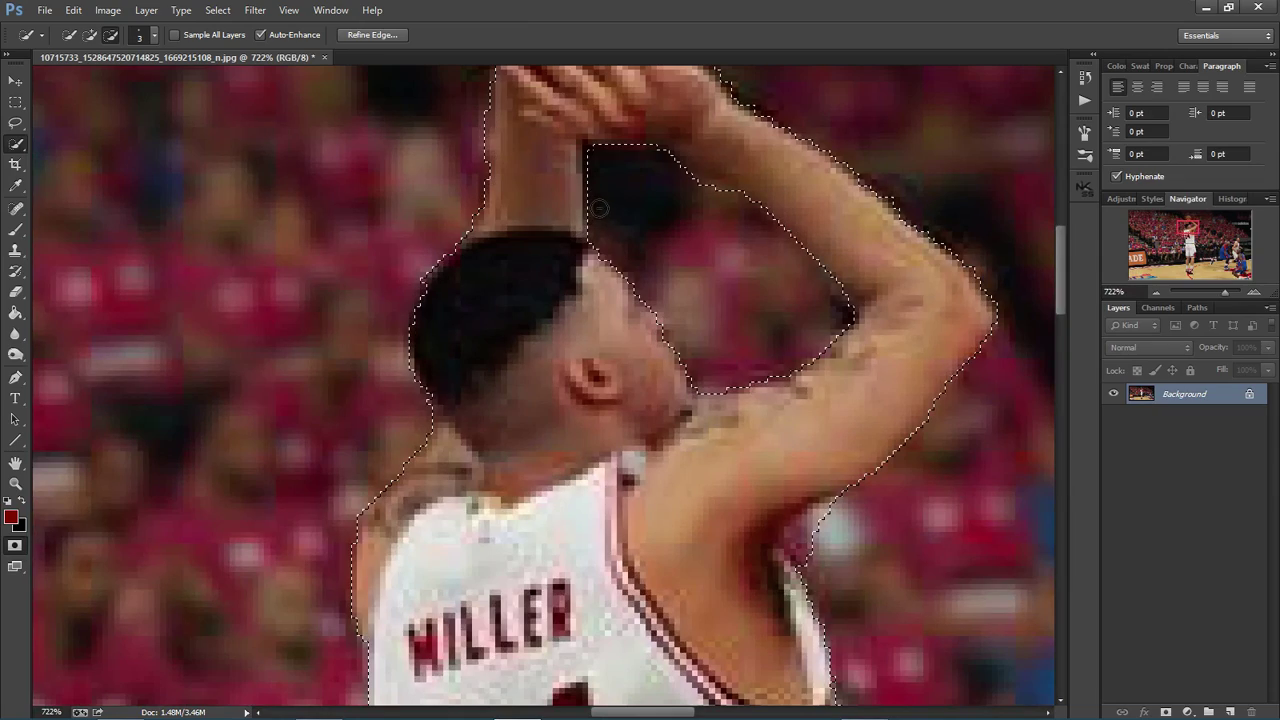
pyautogui.scroll(-1, 468, 130)
pyautogui.scroll(-5, 468, 130)
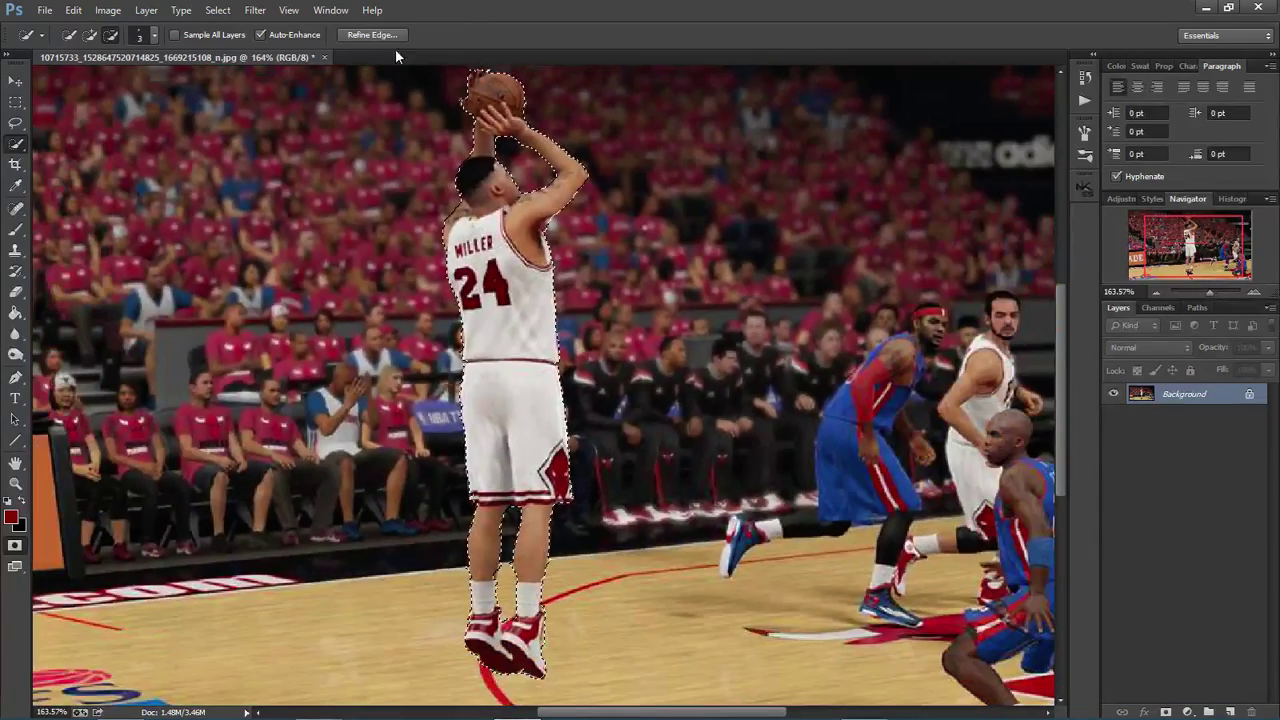
pyautogui.click(391, 38)
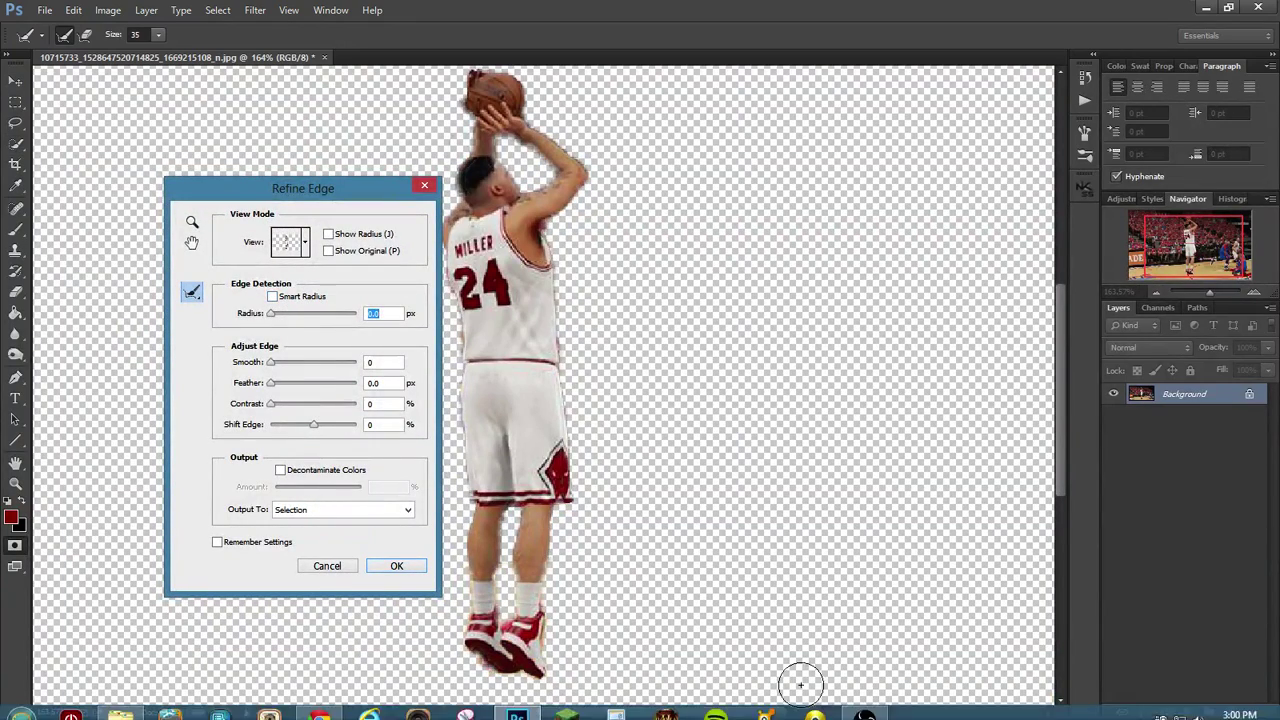
pyautogui.click(865, 705)
pyautogui.click(865, 705)
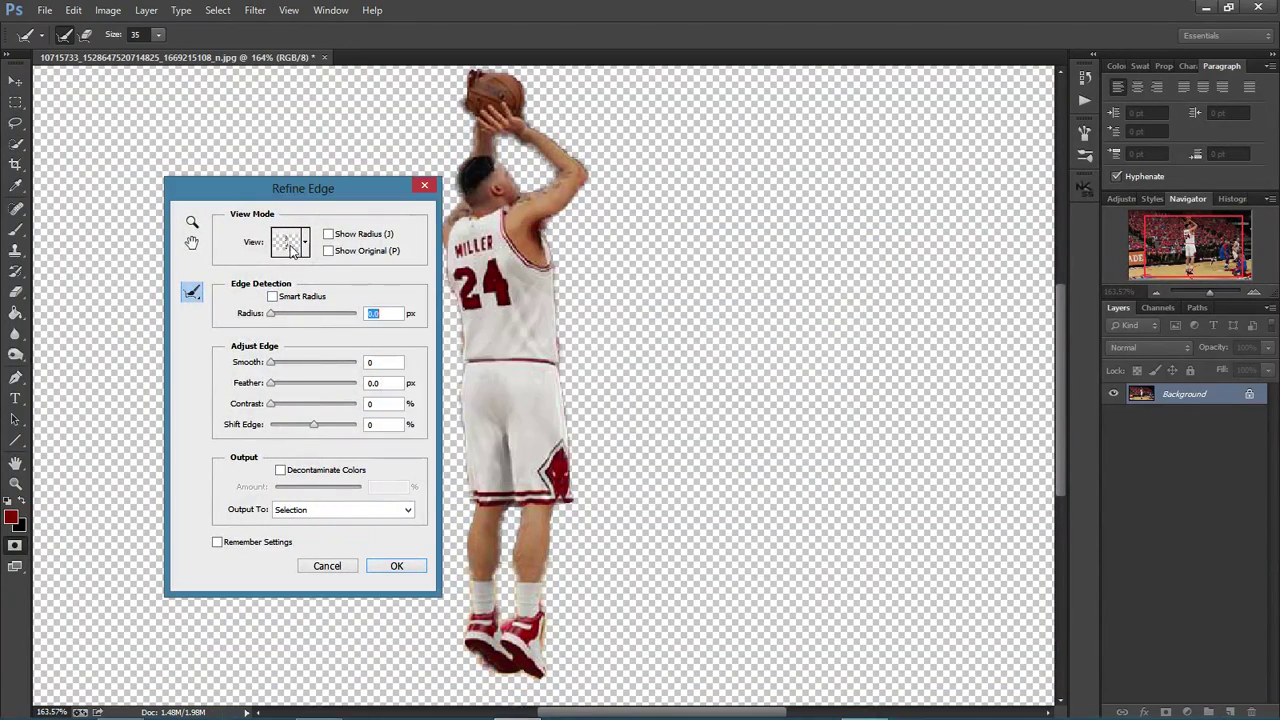
# Enable Smart Radius with a 0 px radius, and set Smooth to 8 and Contrast to 15% for the selection edge.
pyautogui.click(272, 297)
pyautogui.moveTo(272, 316)
pyautogui.mouseDown()
pyautogui.moveTo(358, 322)
pyautogui.moveTo(272, 318)
pyautogui.mouseUp()
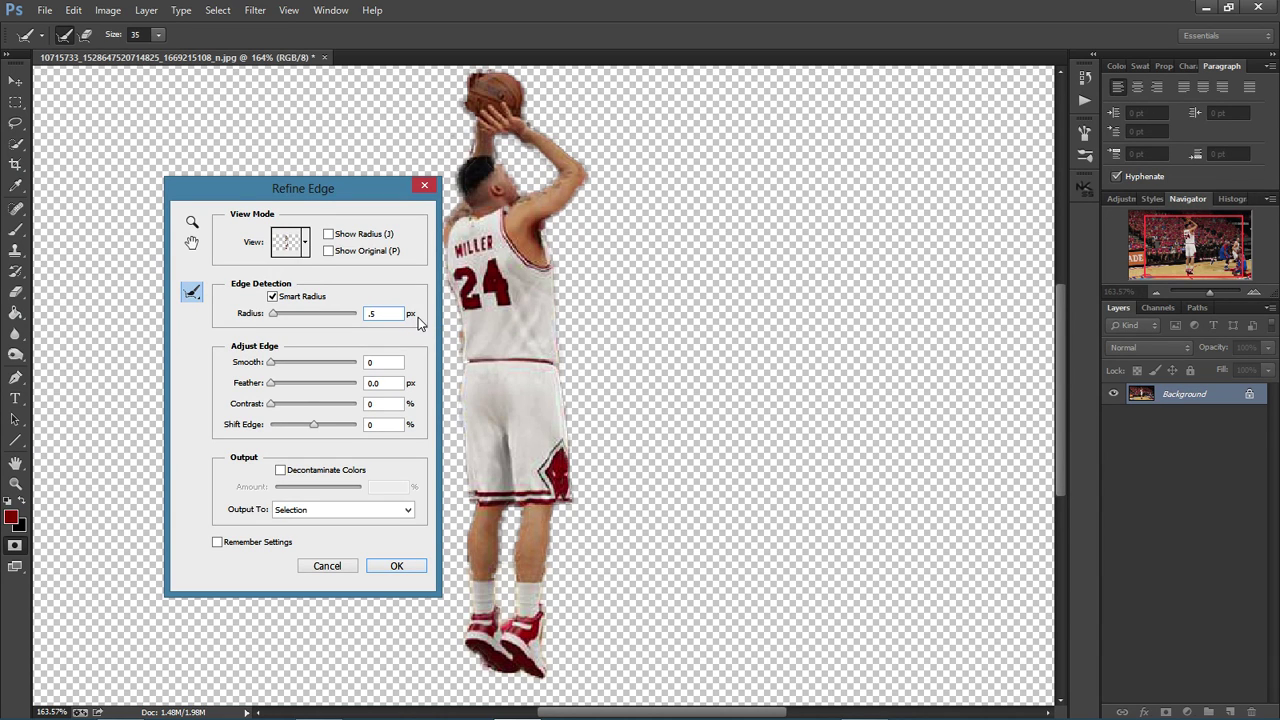
pyautogui.moveTo(278, 318); pyautogui.dragTo(270, 318)
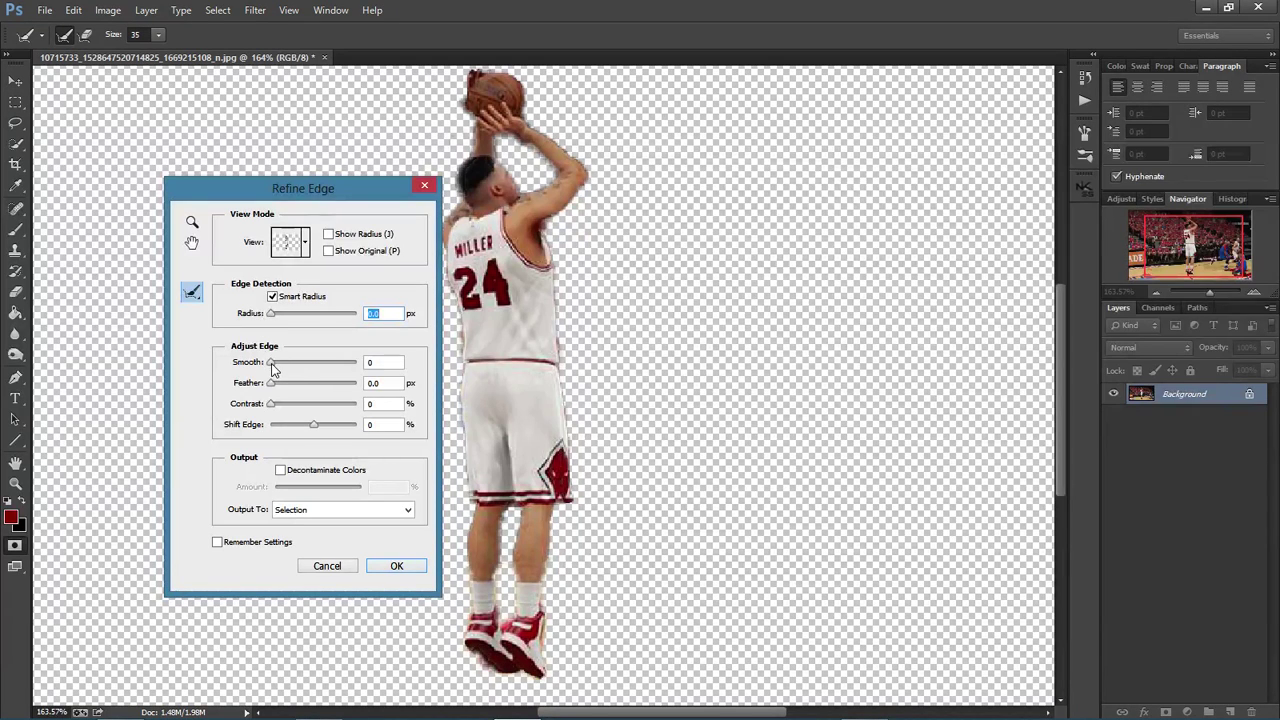
pyautogui.moveTo(271, 362); pyautogui.dragTo(305, 405)
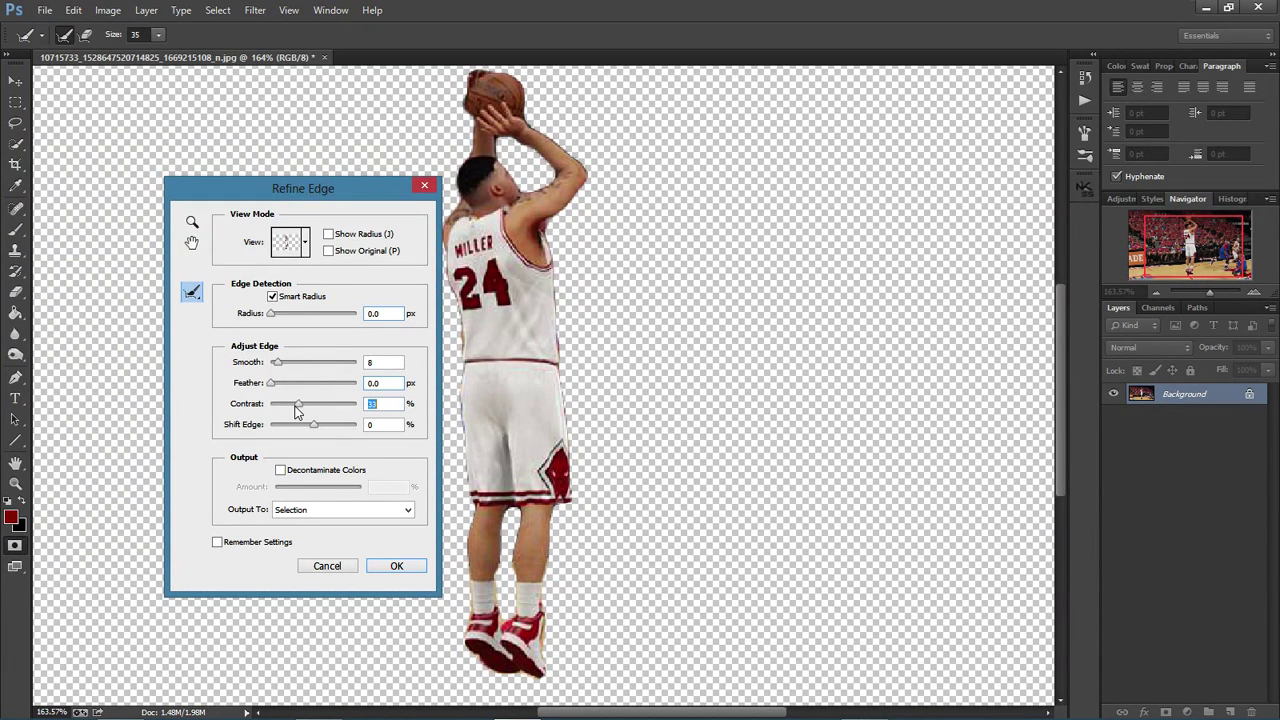
pyautogui.moveTo(300, 407)
pyautogui.mouseDown()
pyautogui.moveTo(268, 407)
pyautogui.moveTo(285, 410)
pyautogui.mouseUp()
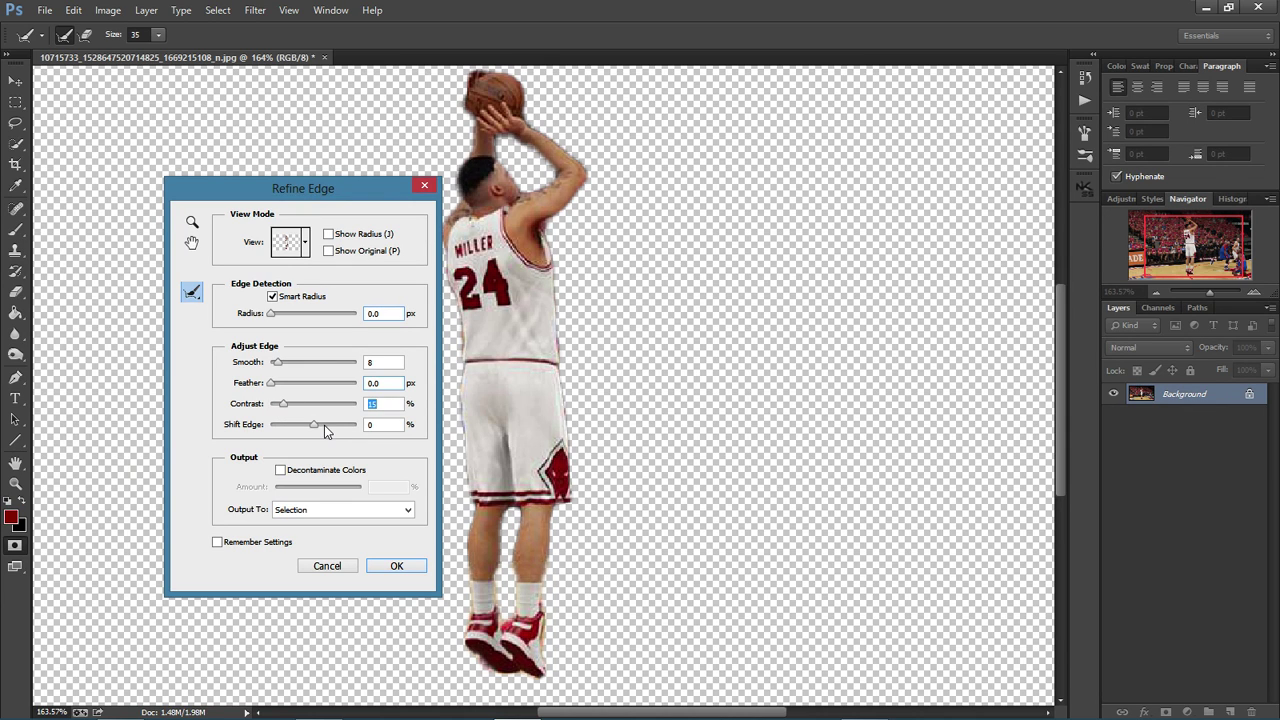
# Enable Decontaminate Colors at 50% and output the refined player selection to a new layer.
pyautogui.click(281, 470)
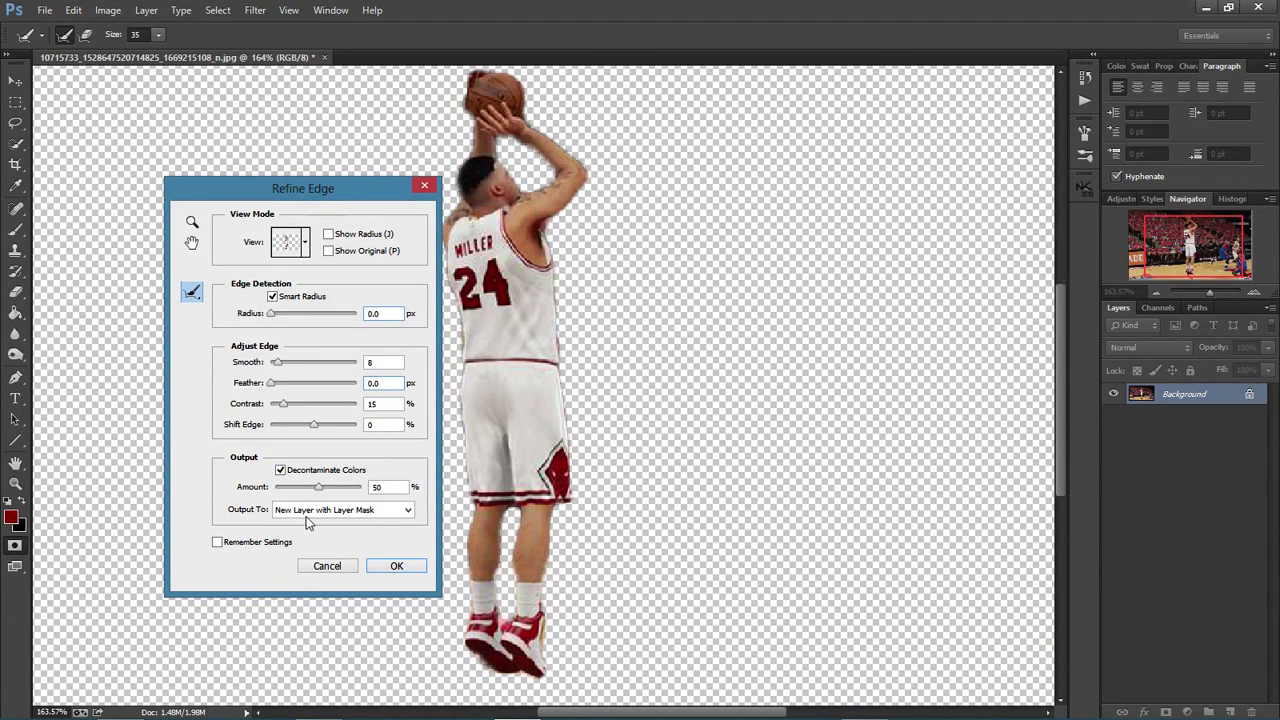
pyautogui.click(306, 514)
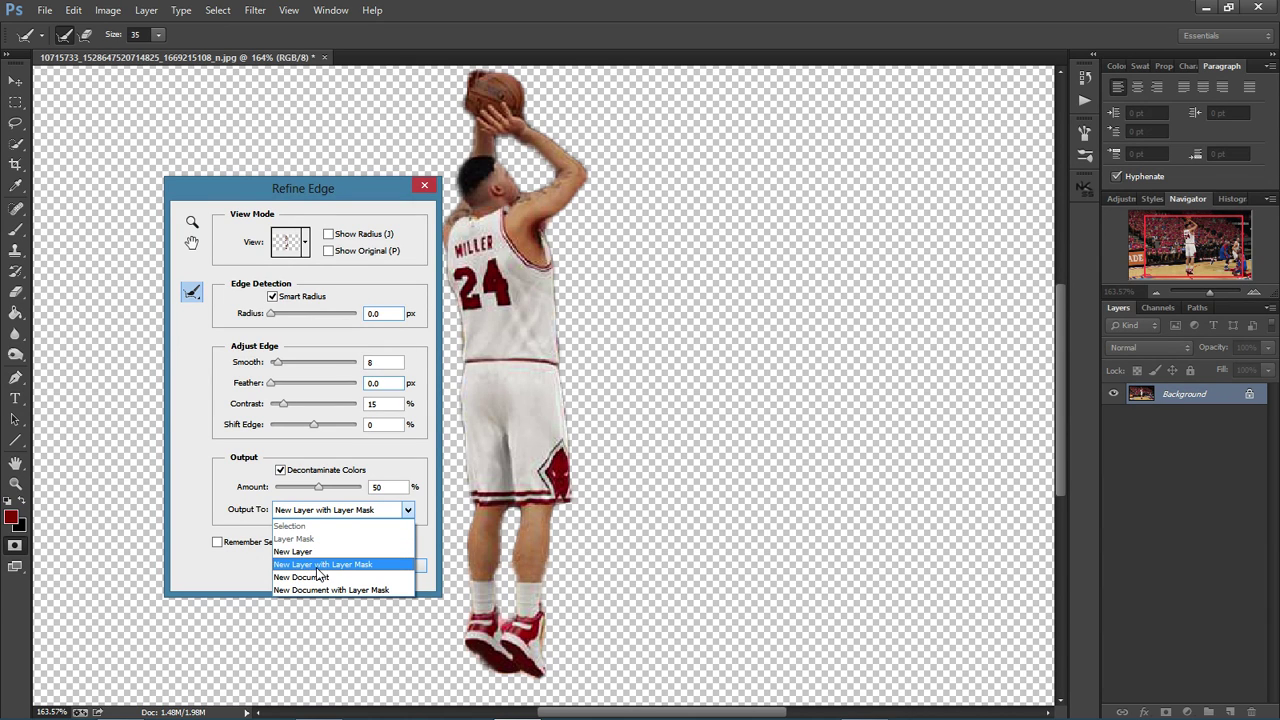
pyautogui.click(296, 551)
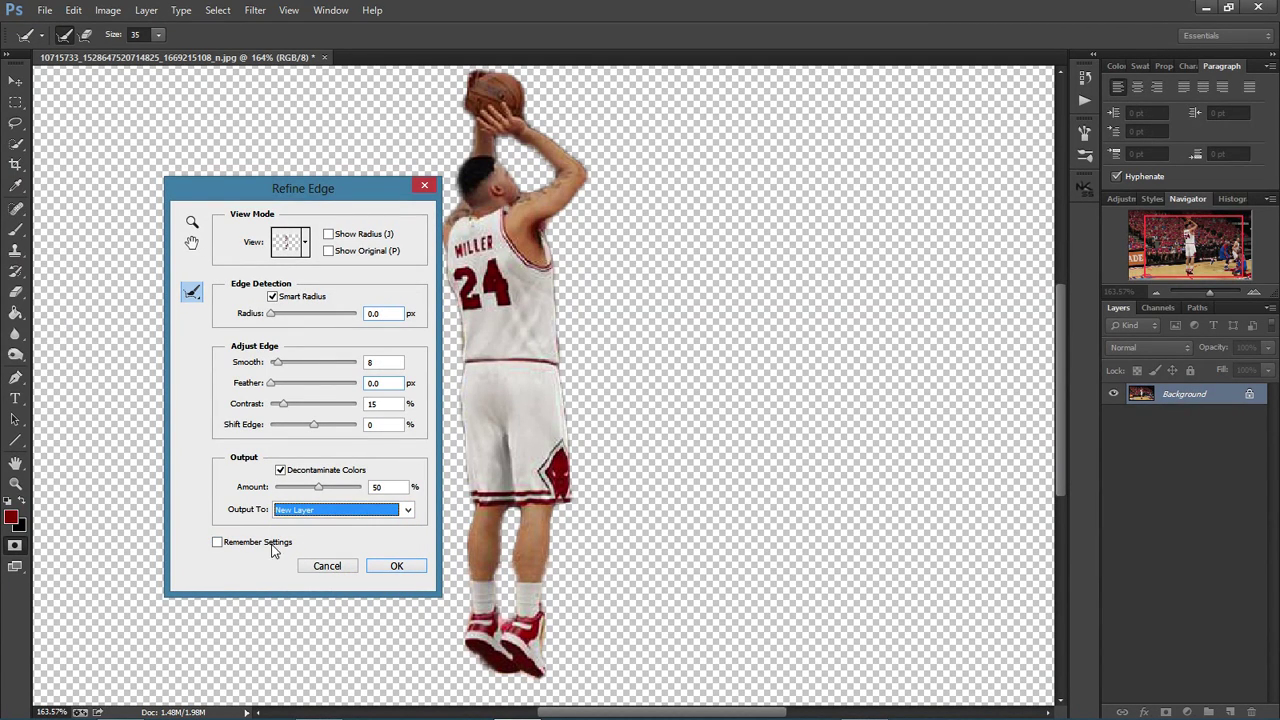
pyautogui.click(397, 566)
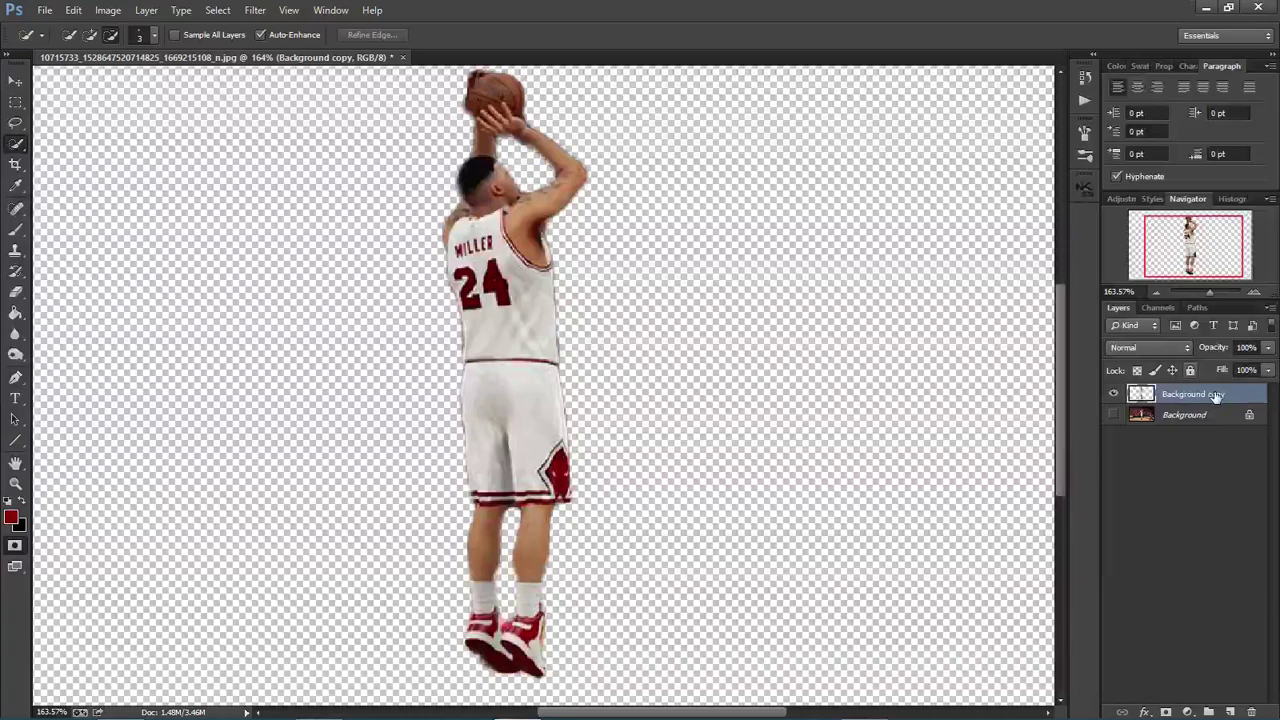
# Hide the Background copy cutout, show the Background layer and duplicate it.
pyautogui.click(1113, 393)
pyautogui.click(1113, 414)
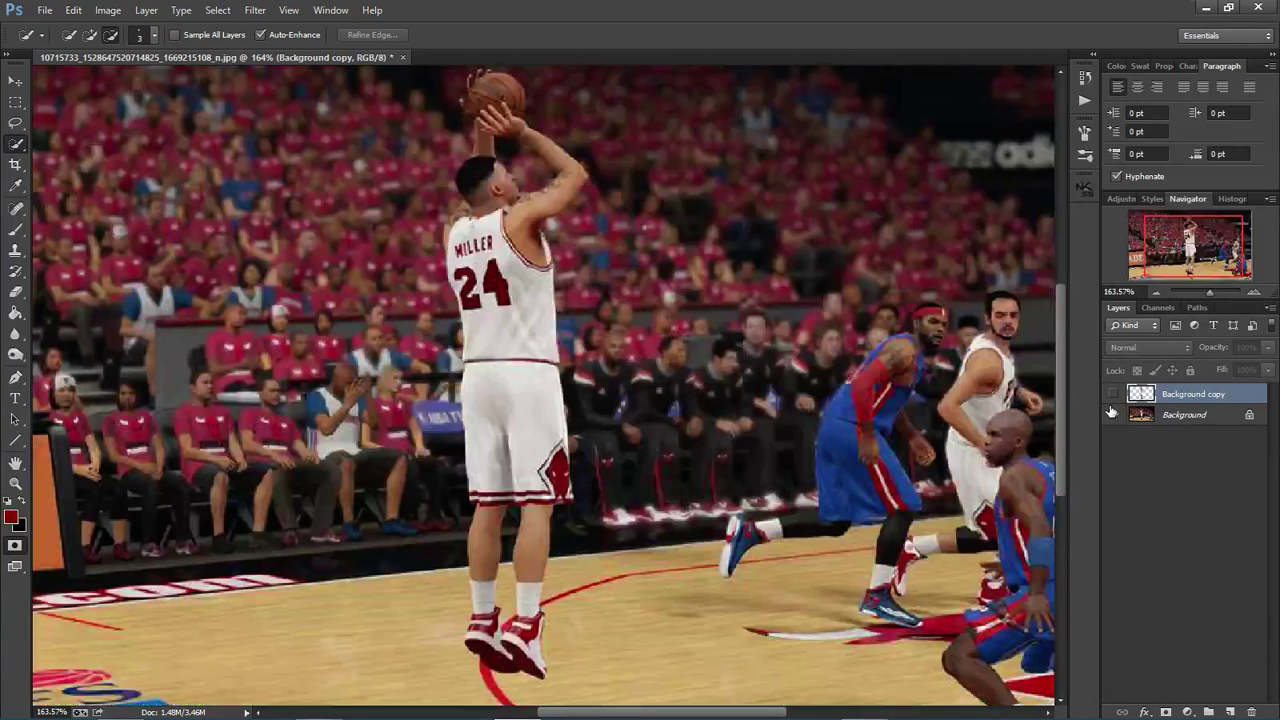
pyautogui.click(1158, 416)
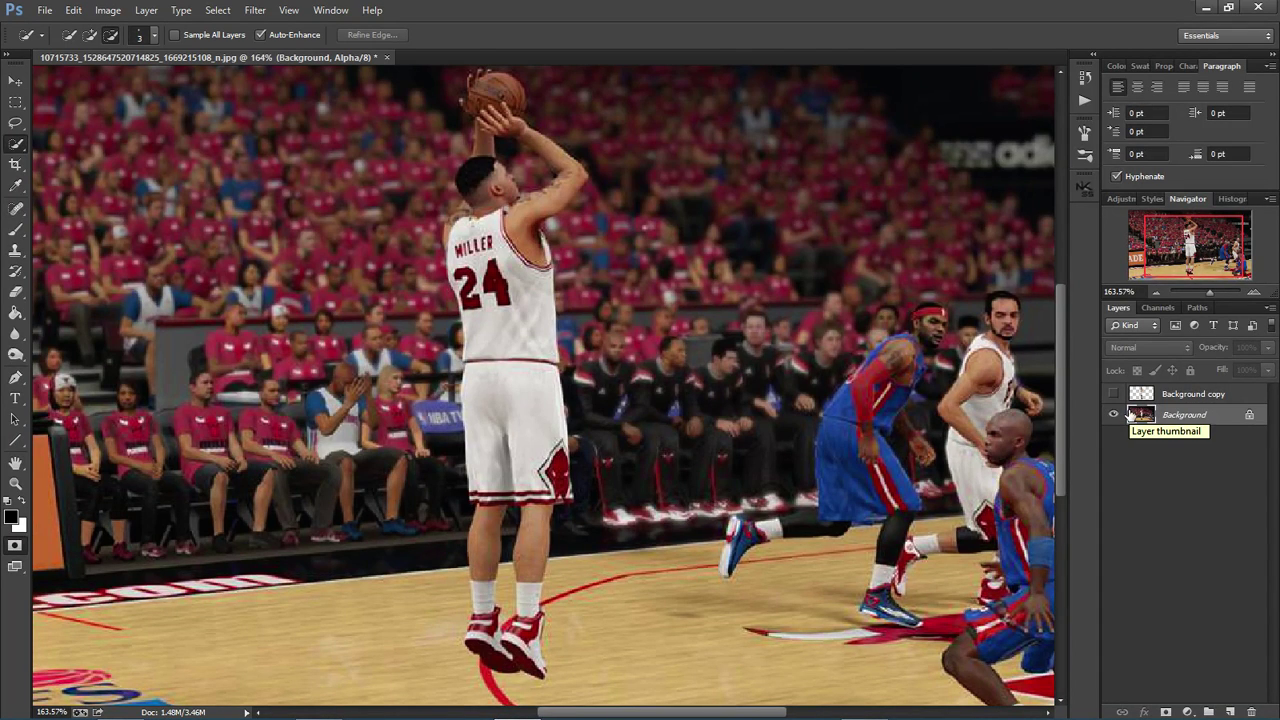
pyautogui.rightClick(1196, 418)
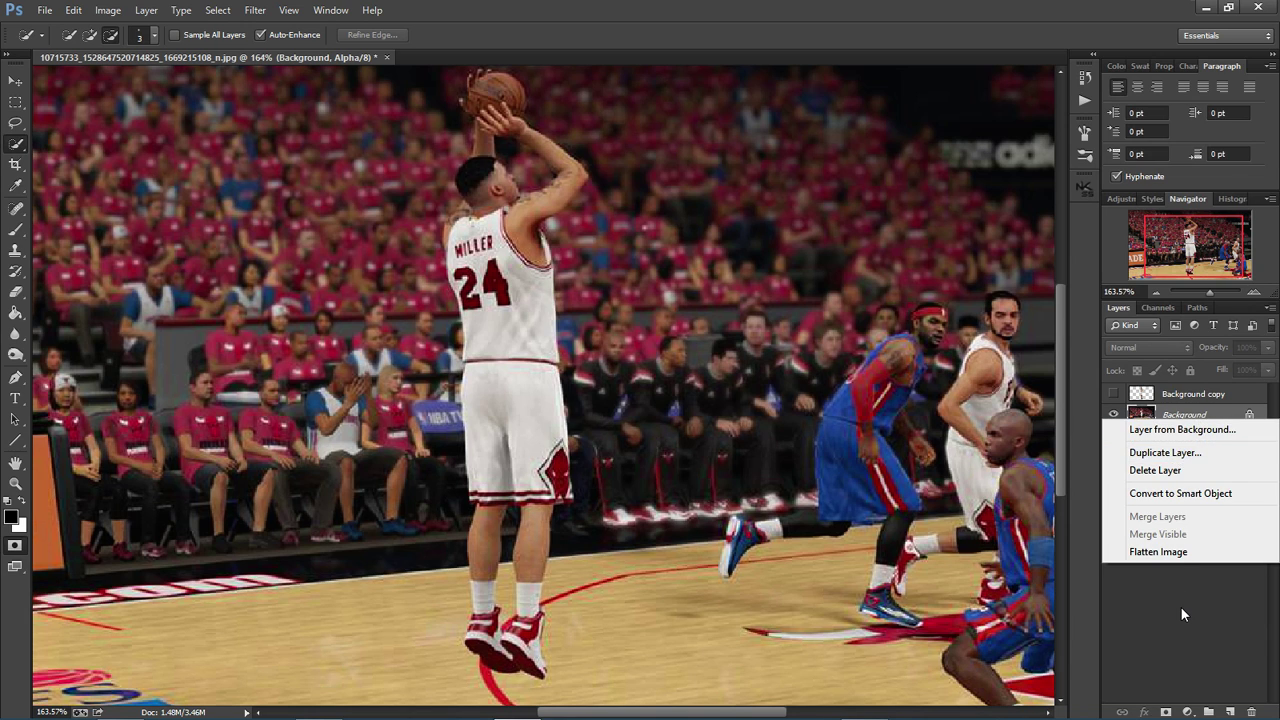
pyautogui.click(1184, 452)
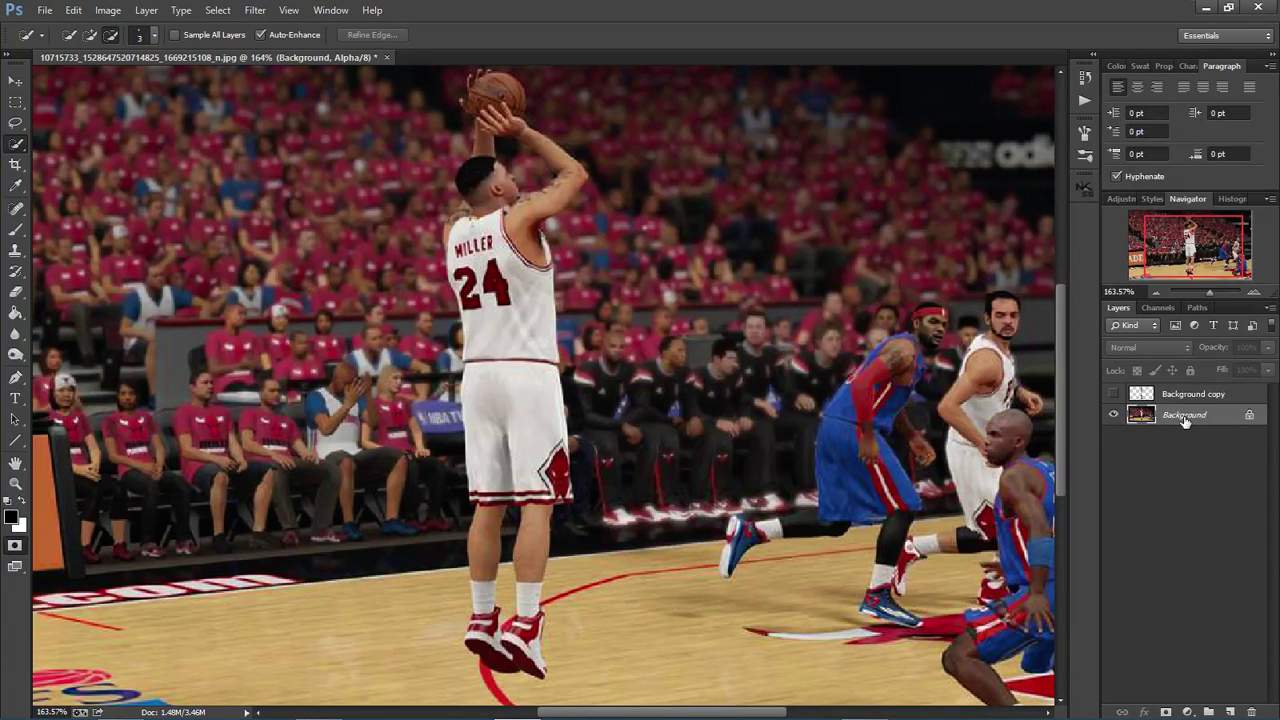
pyautogui.press('Return')
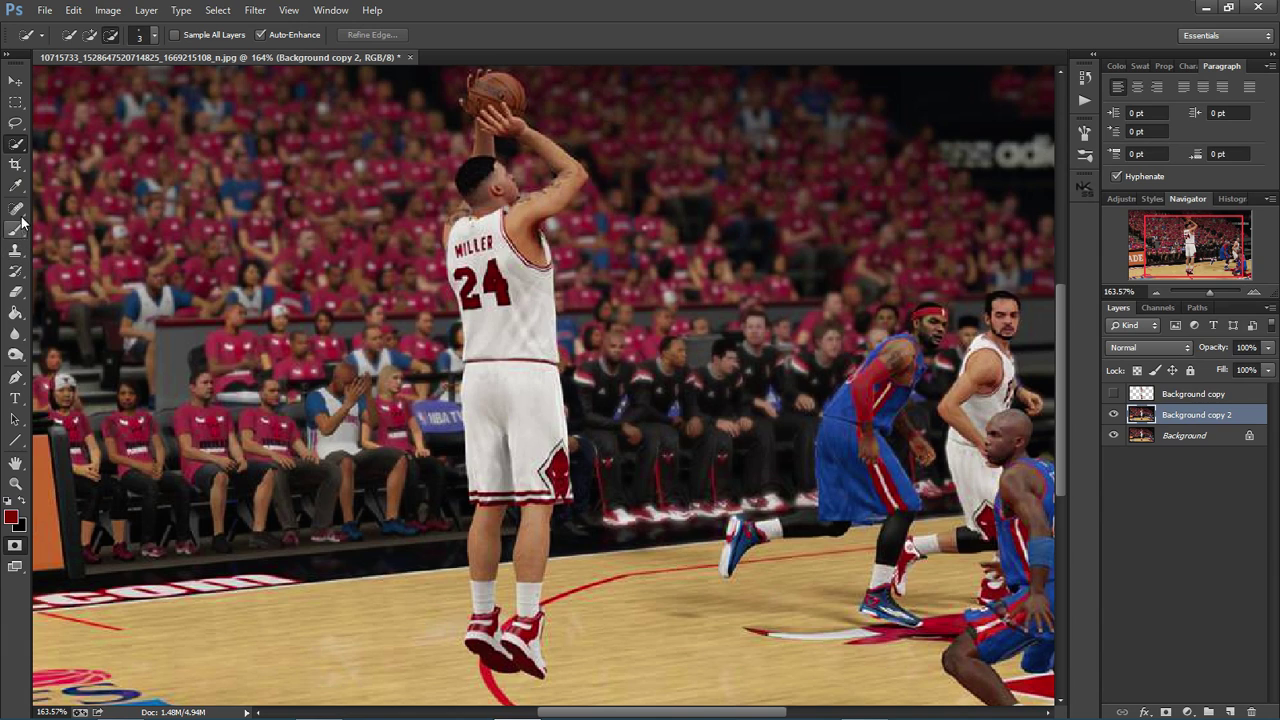
# Erase a hard-edged spot in the crowd on Background copy 2 with a hard round 30 px Eraser, and hide the Background layer.
pyautogui.click(17, 291)
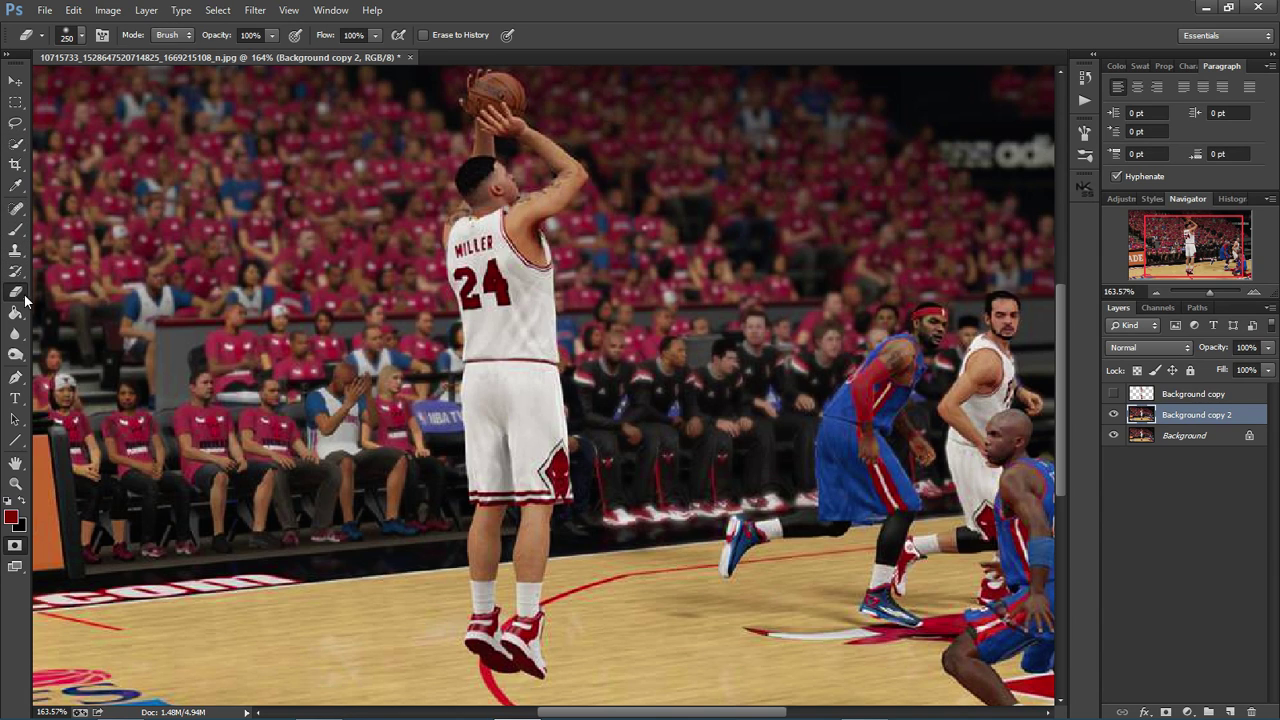
pyautogui.click(80, 35)
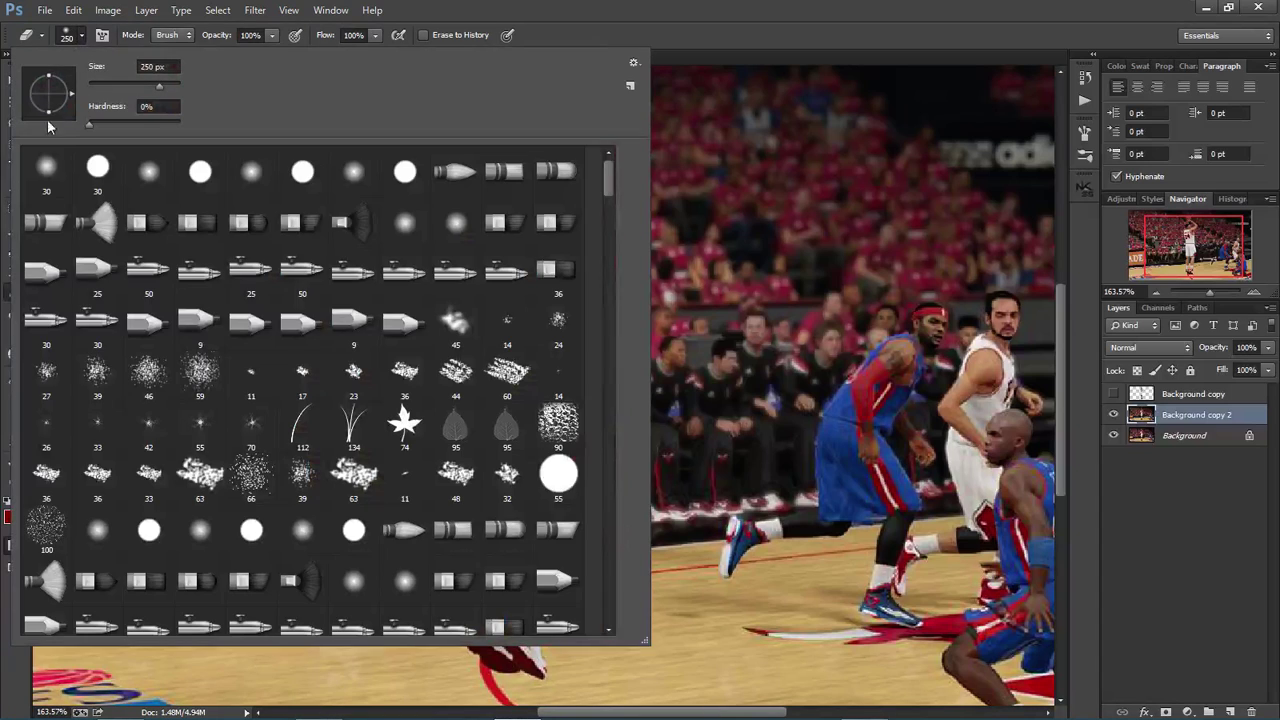
pyautogui.click(96, 182)
pyautogui.click(830, 340)
pyautogui.scroll(3, 666, 314)
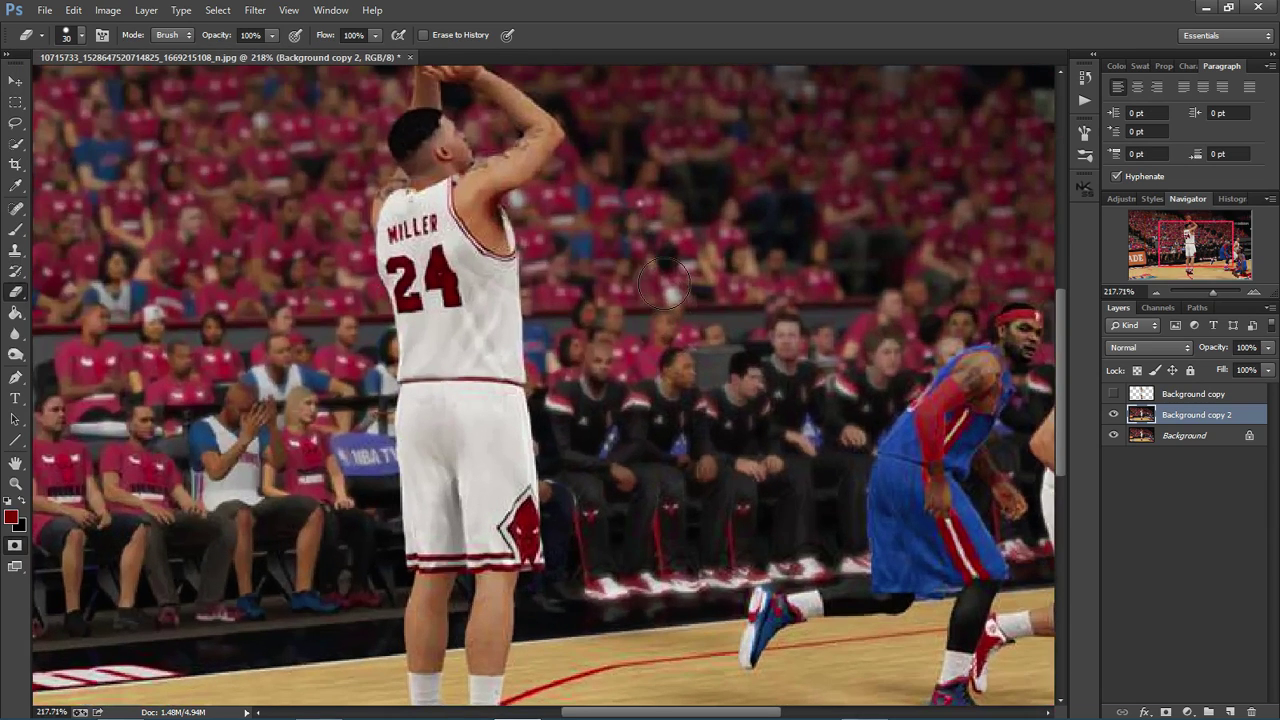
pyautogui.click(1114, 436)
# Try erasing a vertical strip of crowd along the edge of the player's jersey, and undo the stroke.
pyautogui.scroll(2, 610, 285)
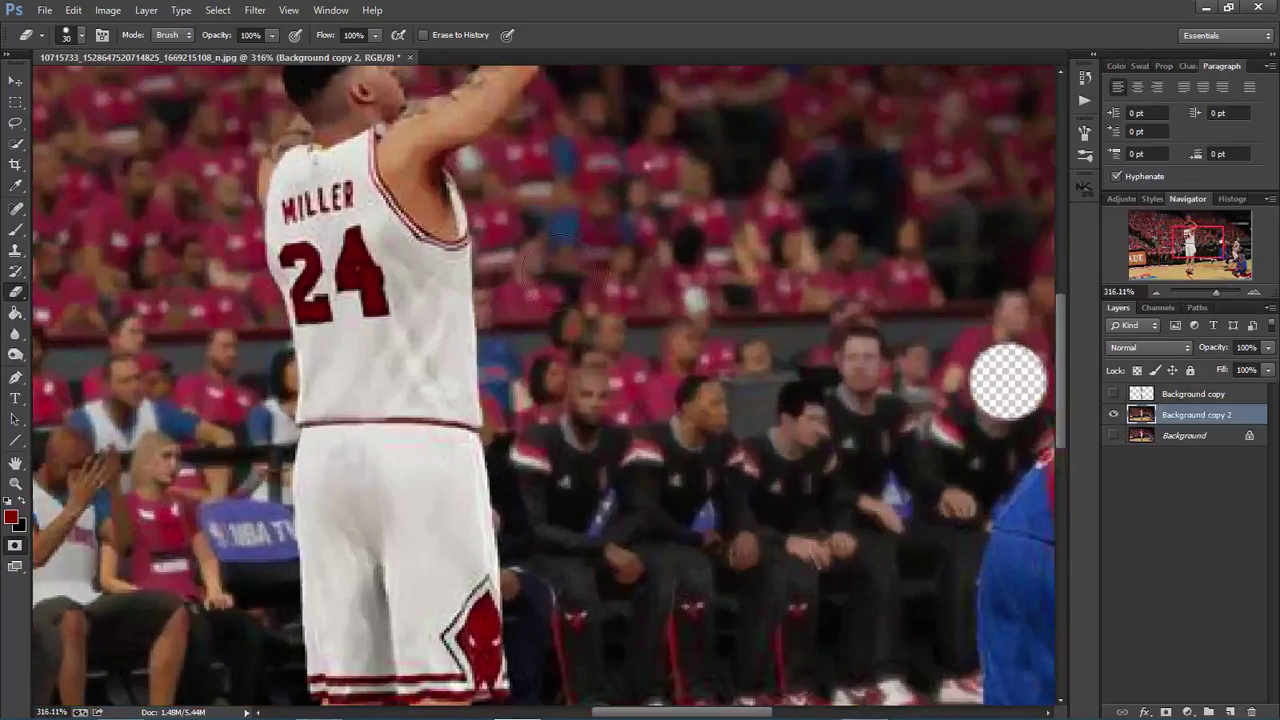
pyautogui.scroll(1, 545, 300)
pyautogui.moveTo(536, 252)
pyautogui.mouseDown()
pyautogui.moveTo(519, 291)
pyautogui.moveTo(519, 261)
pyautogui.moveTo(526, 430)
pyautogui.moveTo(521, 211)
pyautogui.mouseUp()
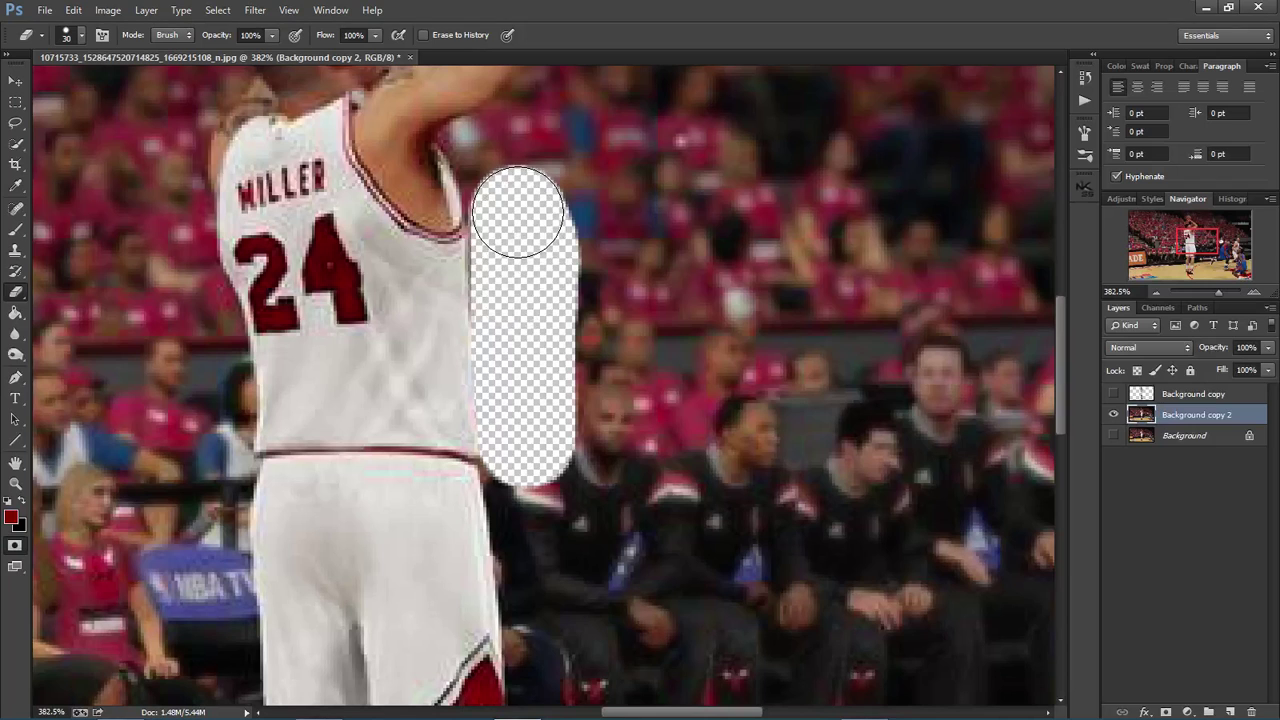
pyautogui.hotkey('ctrl', 'z')
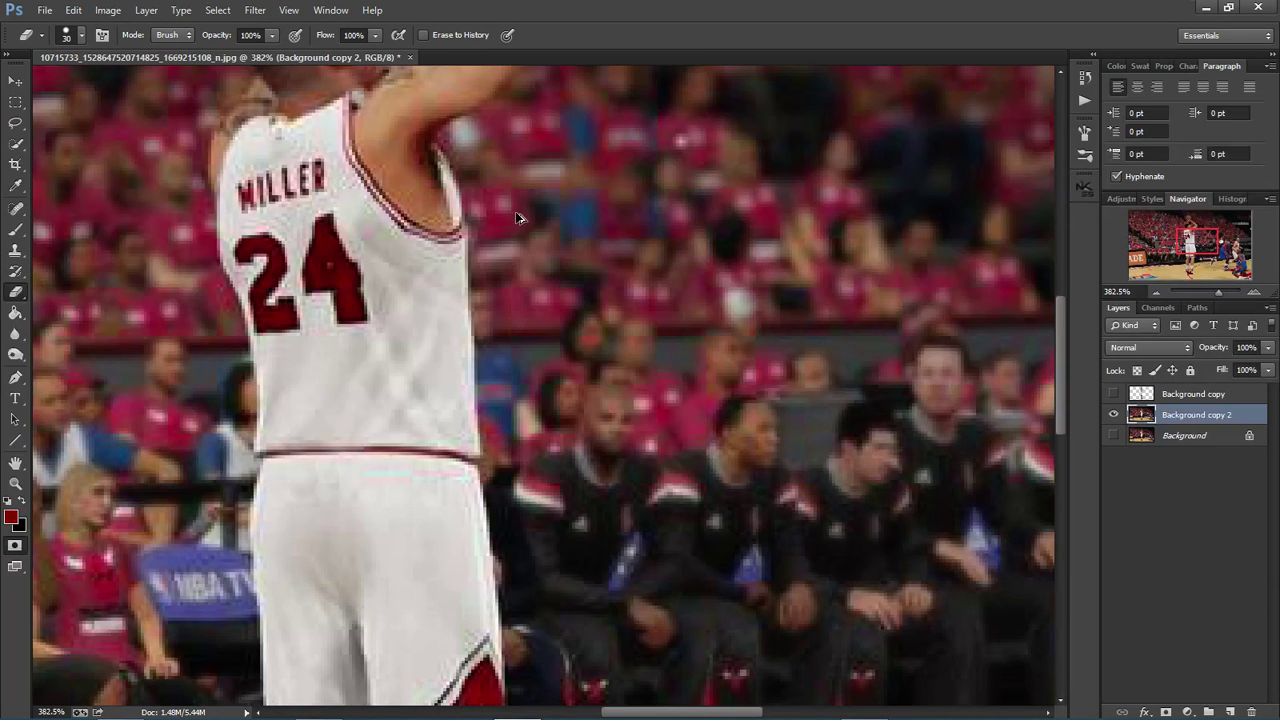
# Erase a soft-edged spot in the crowd beside the player with the soft round 30 px Eraser at 0% hardness.
pyautogui.click(80, 35)
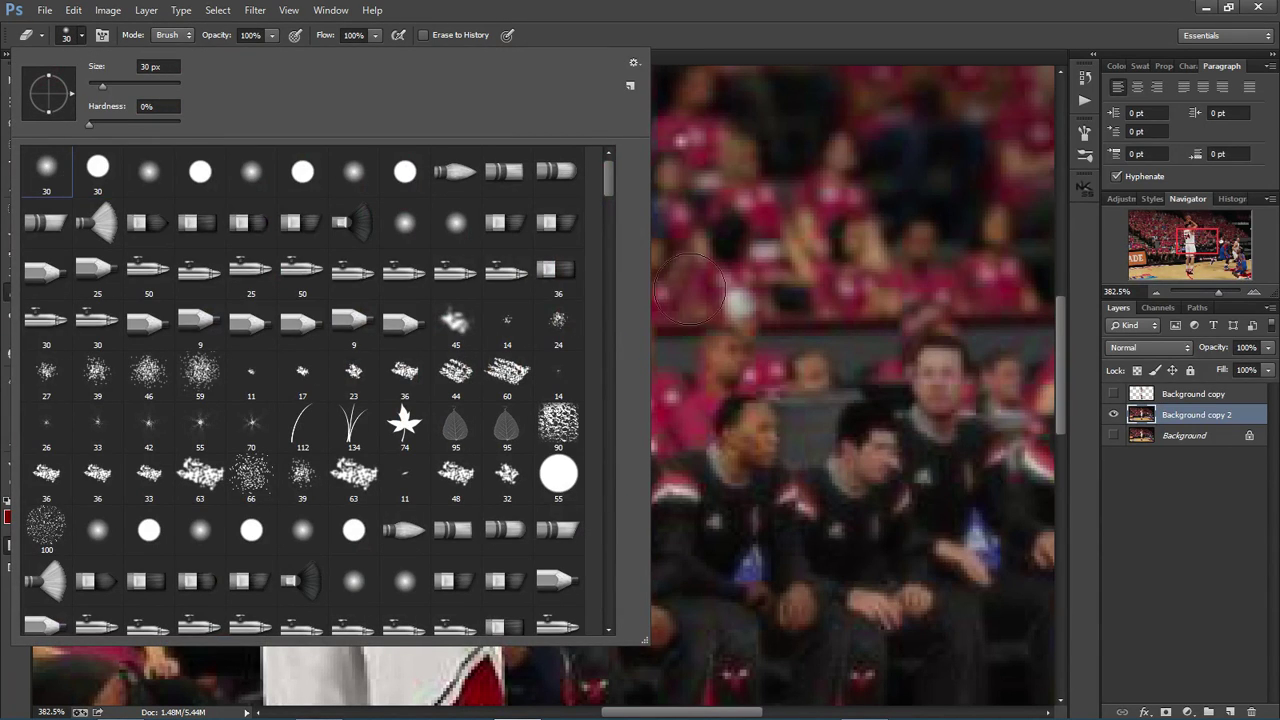
pyautogui.moveTo(690, 288); pyautogui.dragTo(730, 294)
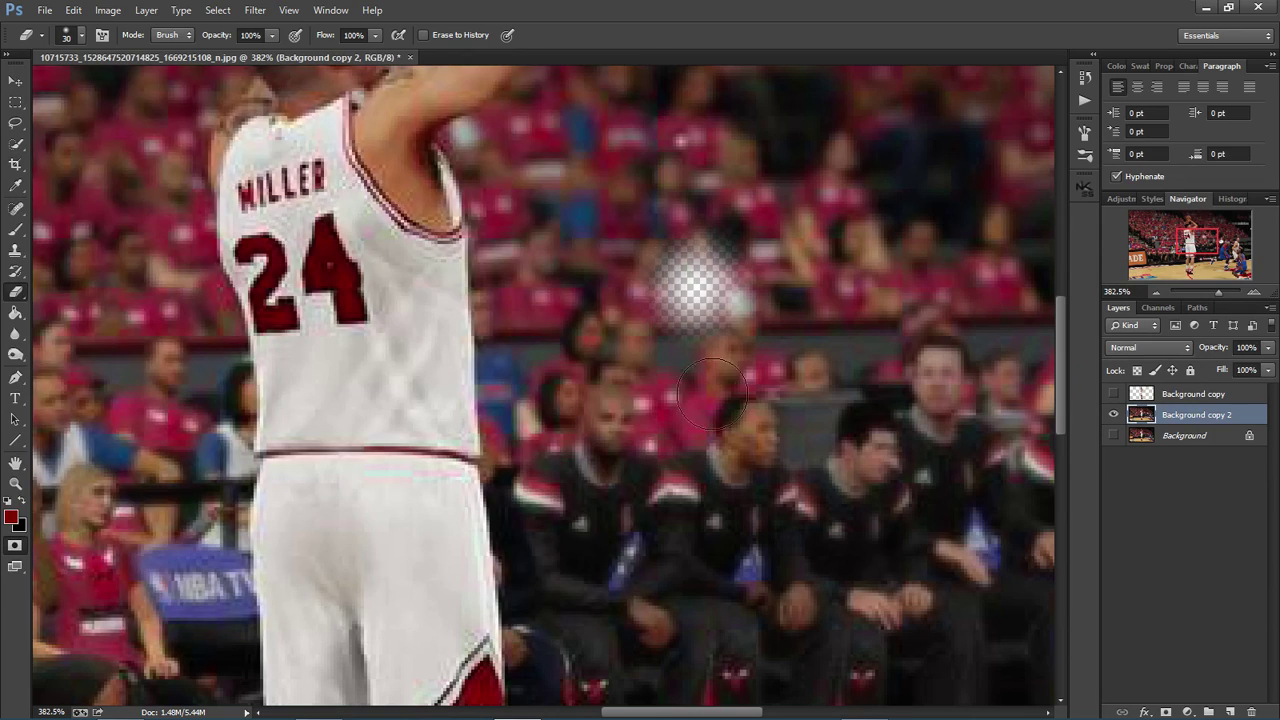
pyautogui.scroll(-2, 713, 394)
pyautogui.hotkey('ctrl', 'z')
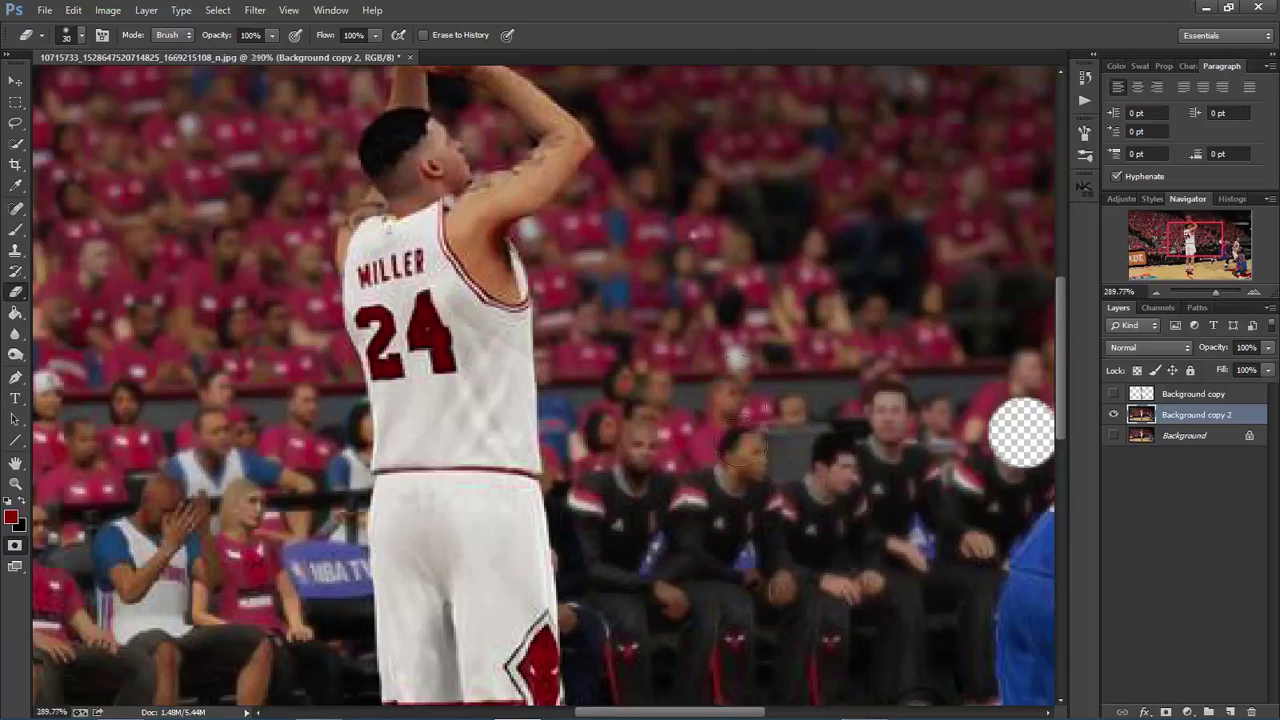
pyautogui.scroll(2, 706, 280)
pyautogui.click(683, 271)
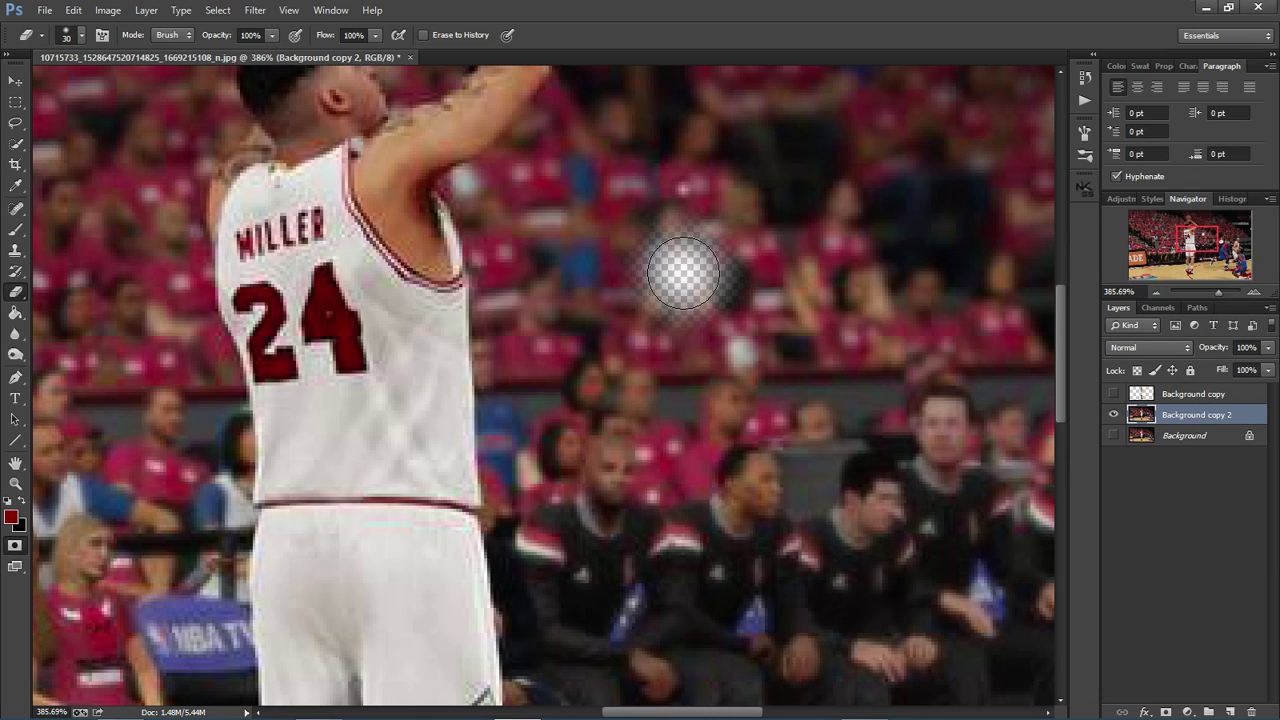
# Erase a hard-edged spot next to the soft one with the hard round 30 px Eraser at 100% hardness.
pyautogui.click(81, 36)
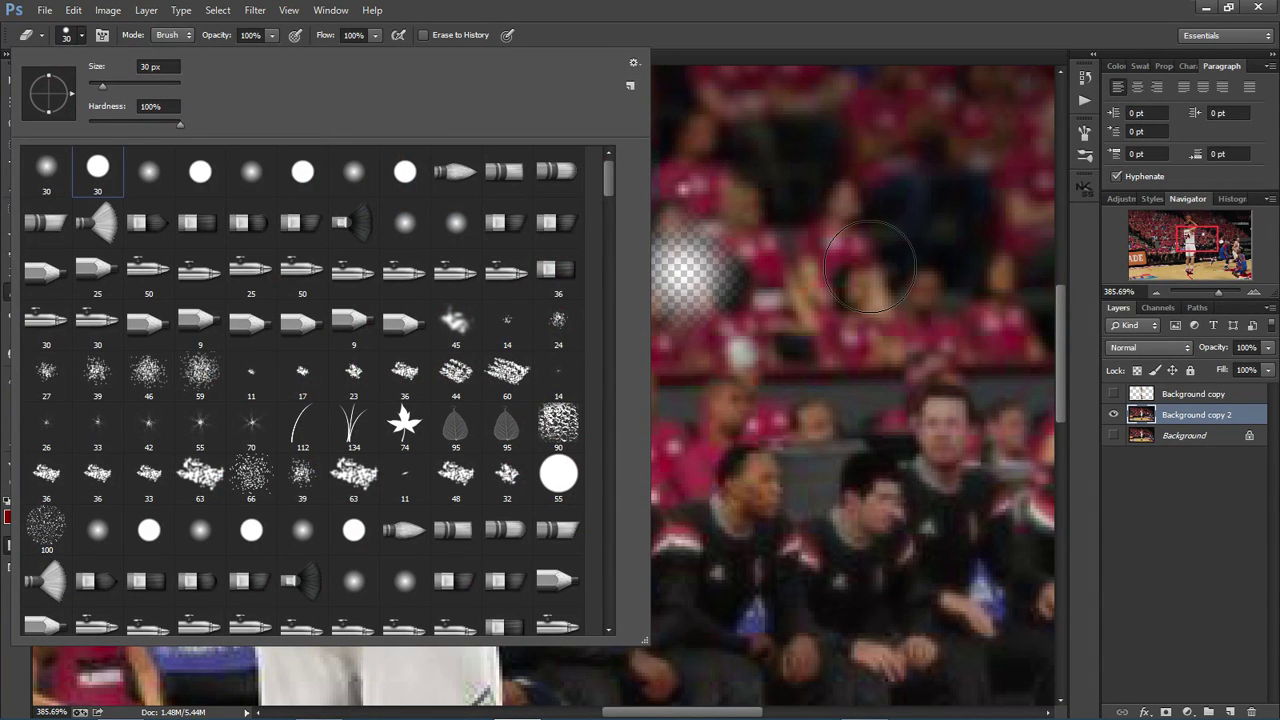
pyautogui.click(868, 268)
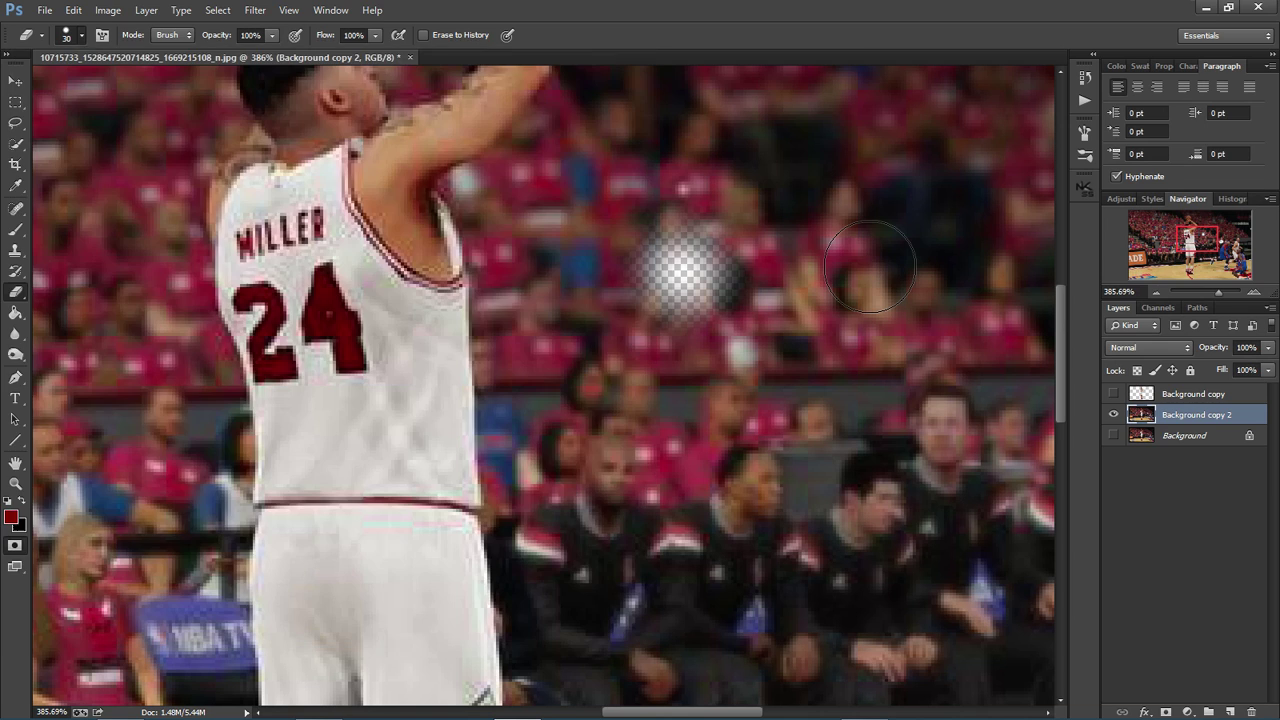
pyautogui.click(868, 268)
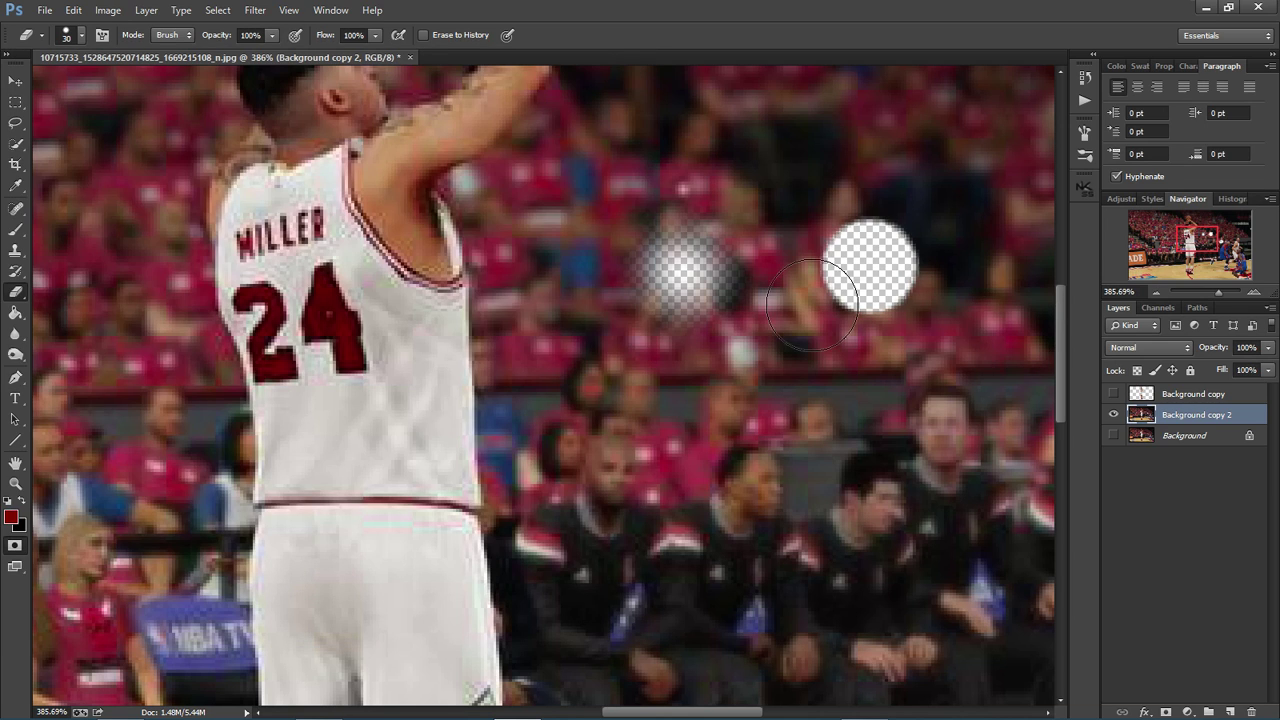
pyautogui.scroll(-3, 815, 420)
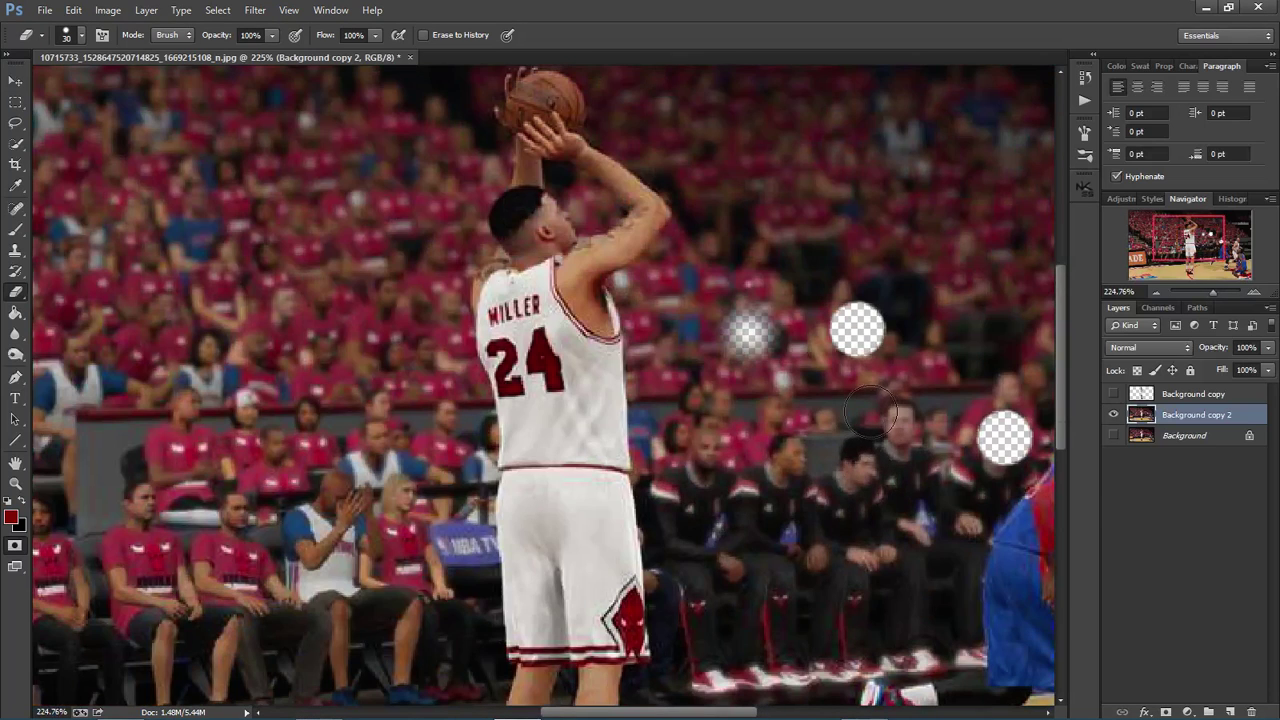
# Erase a short vertical strip of crowd with the hard round 30 px Eraser and a matching strip beside it with the soft round brush.
pyautogui.moveTo(864, 407); pyautogui.dragTo(860, 465)
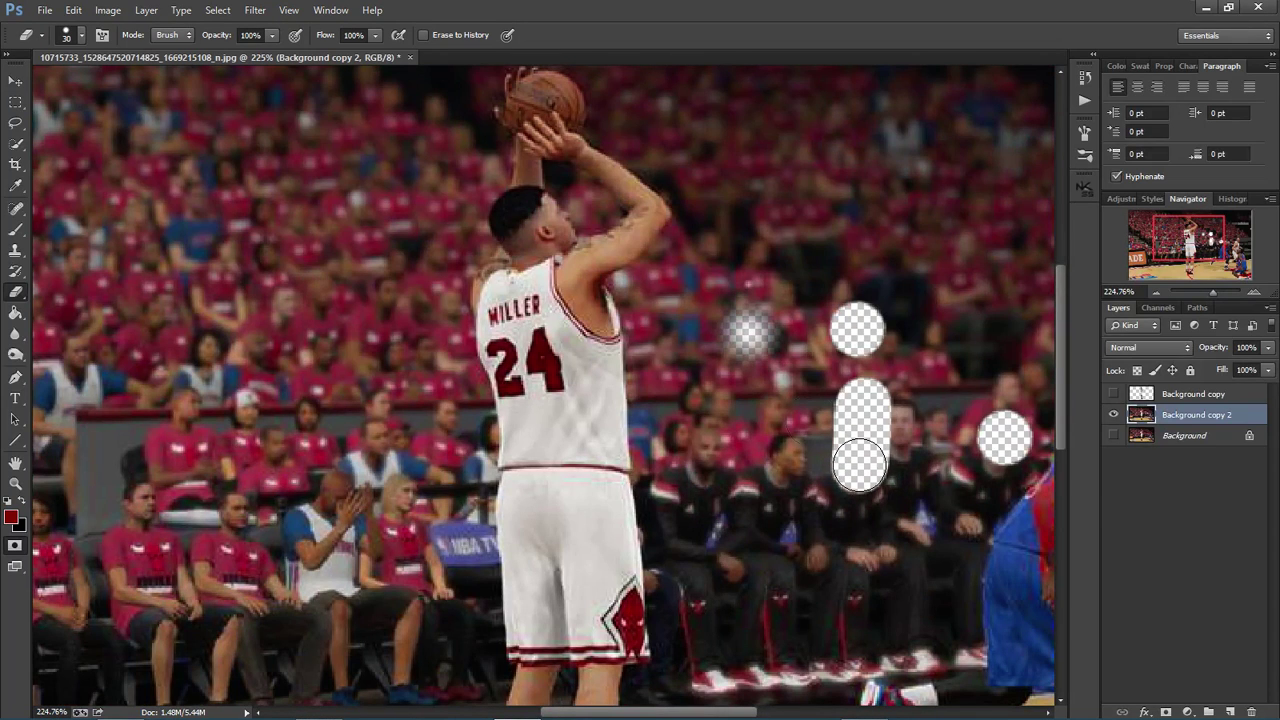
pyautogui.click(84, 38)
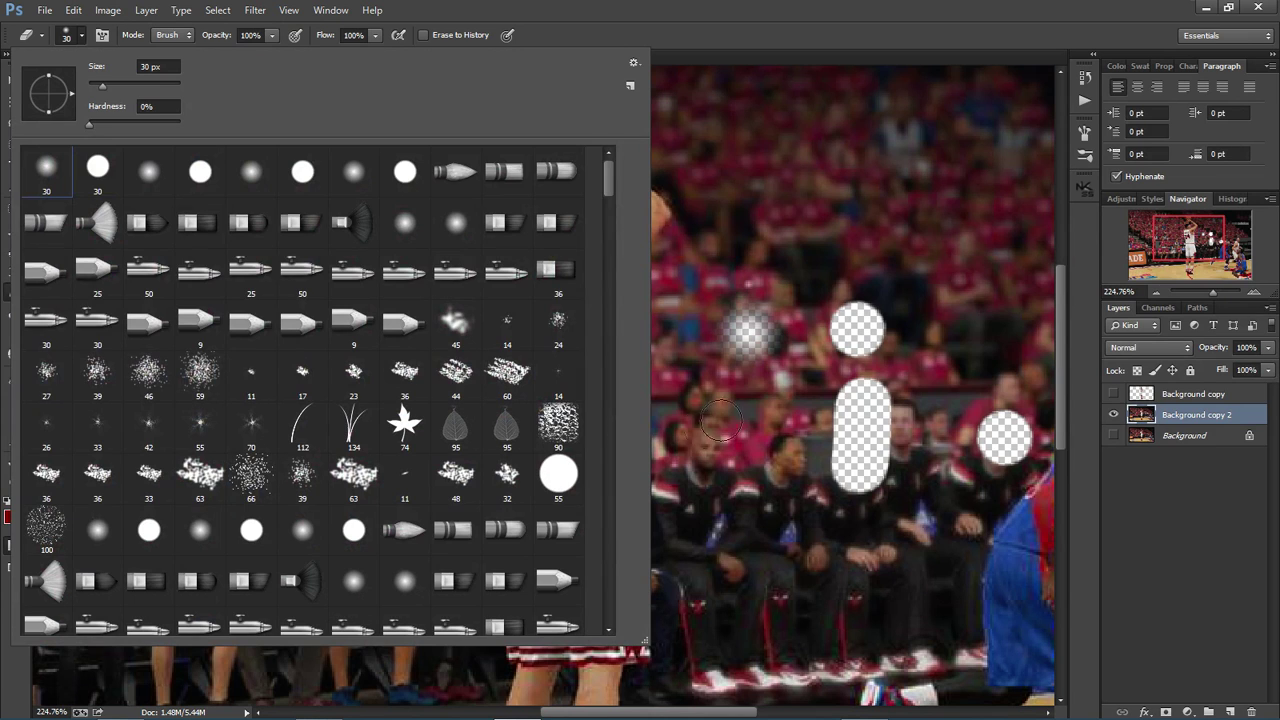
pyautogui.moveTo(740, 408)
pyautogui.mouseDown()
pyautogui.moveTo(738, 490)
pyautogui.moveTo(737, 456)
pyautogui.mouseUp()
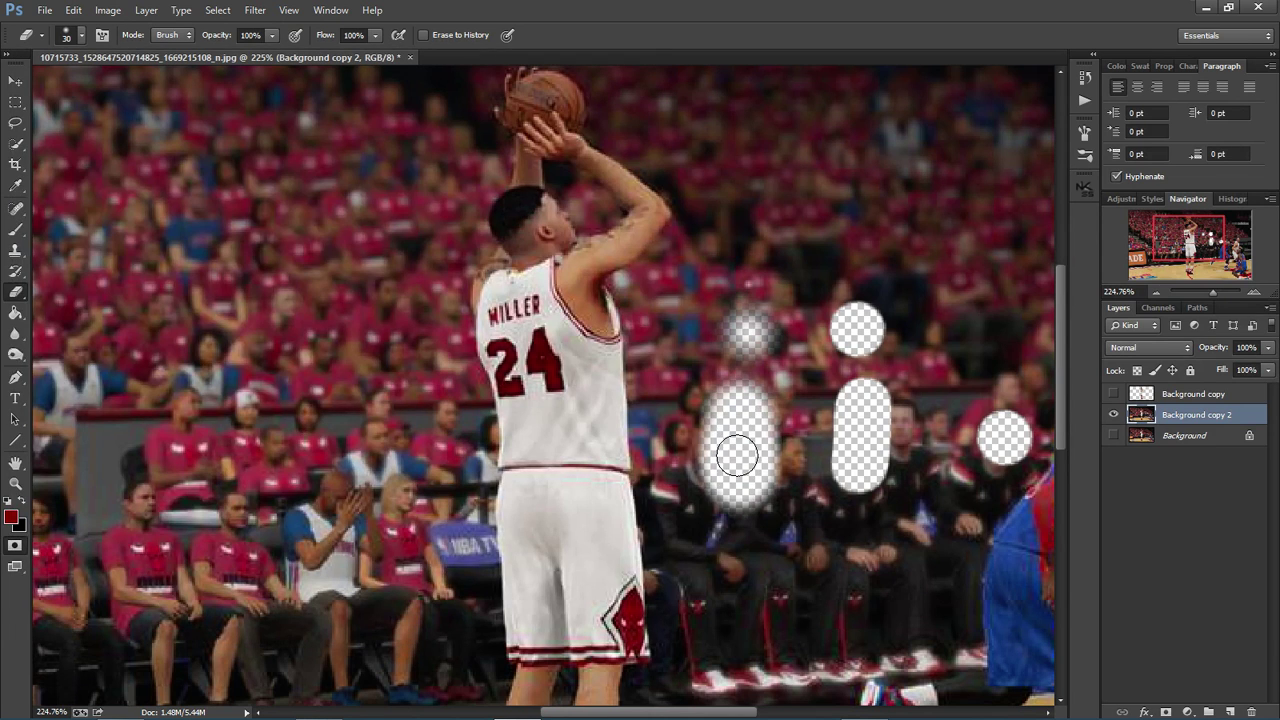
# Try erasing the crowd close to the jersey's armhole side with the soft 30 px Eraser, and undo the strokes.
pyautogui.scroll(6, 668, 350)
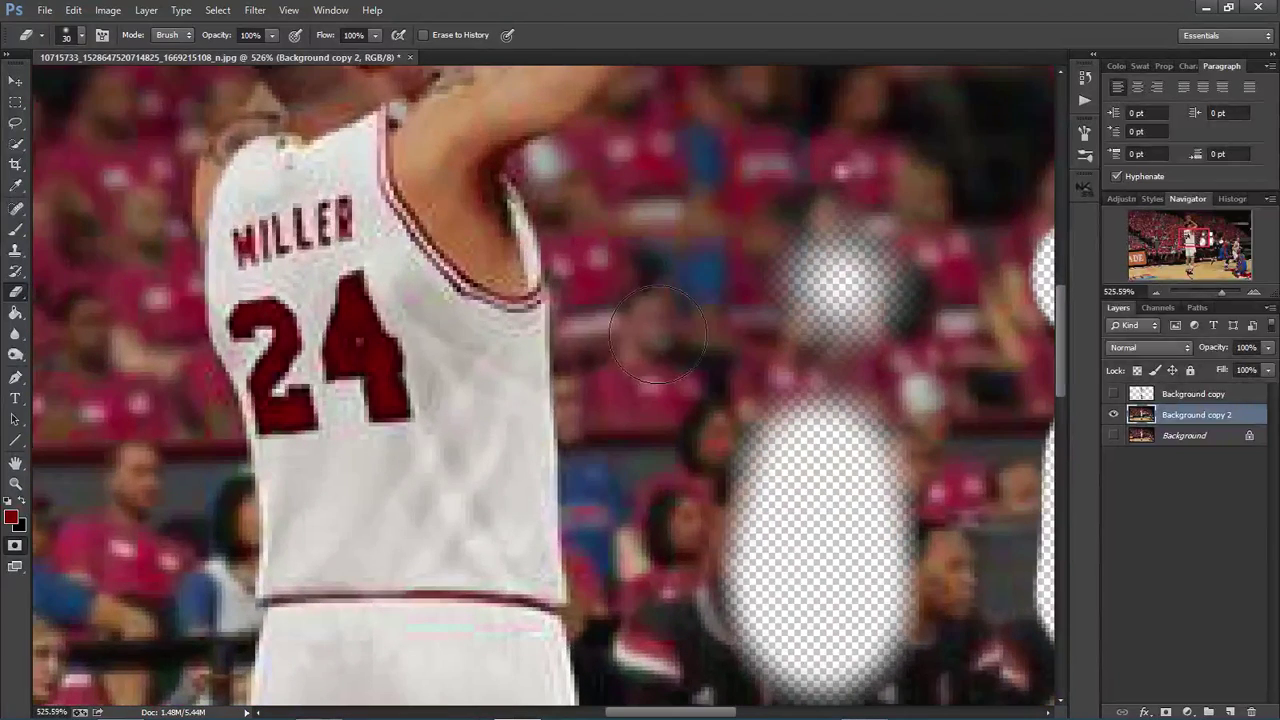
pyautogui.click(628, 343)
pyautogui.hotkey('ctrl', 'z')
pyautogui.moveTo(603, 328)
pyautogui.mouseDown()
pyautogui.moveTo(606, 316)
pyautogui.moveTo(609, 466)
pyautogui.moveTo(614, 451)
pyautogui.mouseUp()
pyautogui.scroll(-3, 632, 462)
pyautogui.hotkey('ctrl', 'z')
pyautogui.scroll(-2, 632, 462)
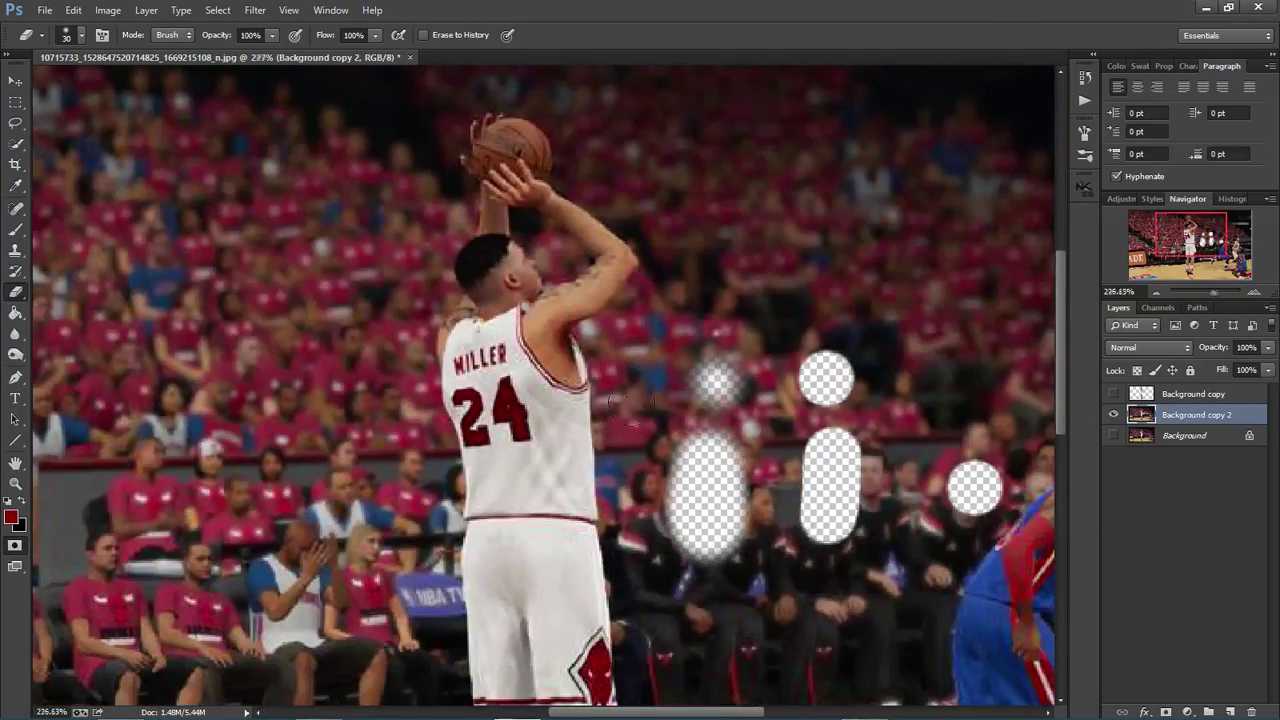
# Erase a long soft-edged strip of background down the armhole side of the jersey and the shorts with the 30 px Eraser.
pyautogui.scroll(4, 628, 392)
pyautogui.moveTo(630, 390); pyautogui.dragTo(654, 648)
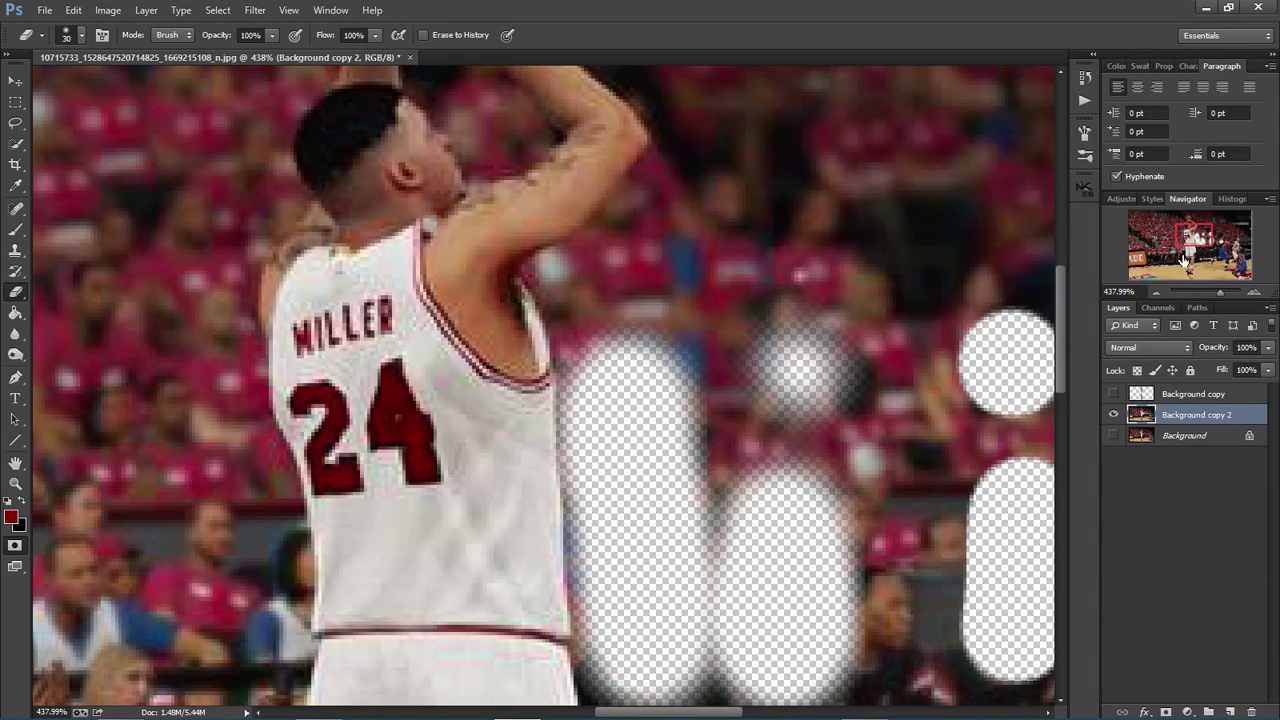
pyautogui.moveTo(1183, 258); pyautogui.dragTo(1184, 272)
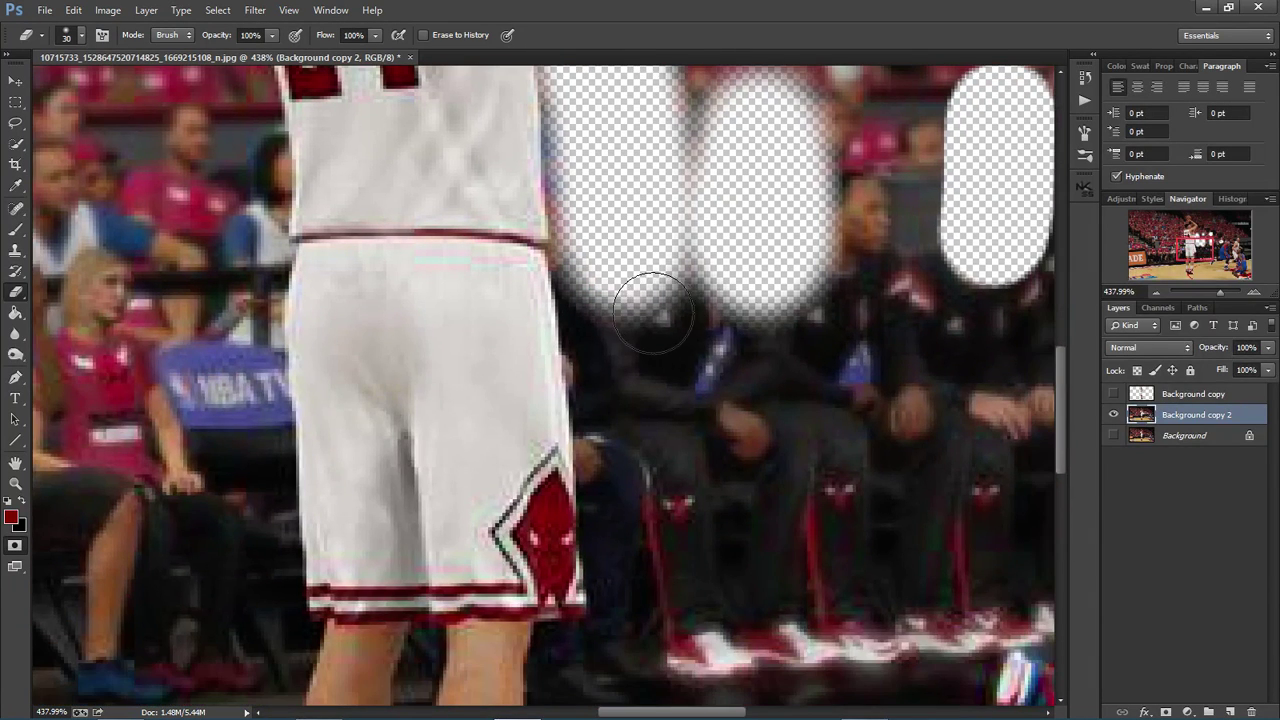
pyautogui.moveTo(652, 312)
pyautogui.mouseDown()
pyautogui.moveTo(631, 296)
pyautogui.moveTo(658, 534)
pyautogui.moveTo(680, 606)
pyautogui.moveTo(676, 590)
pyautogui.mouseUp()
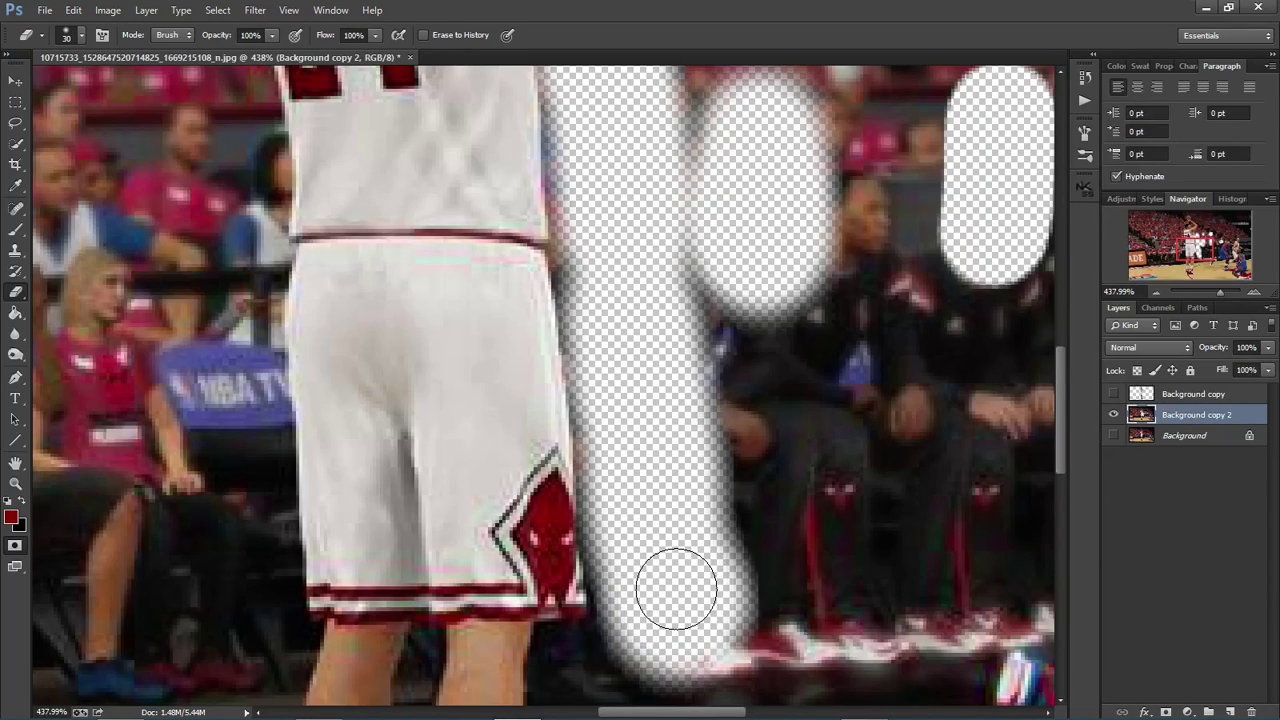
# Extend the soft-edged erased strip upward from the jersey, around the raised arm and elbow towards the basketball.
pyautogui.scroll(-5, 630, 323)
pyautogui.scroll(4, 629, 286)
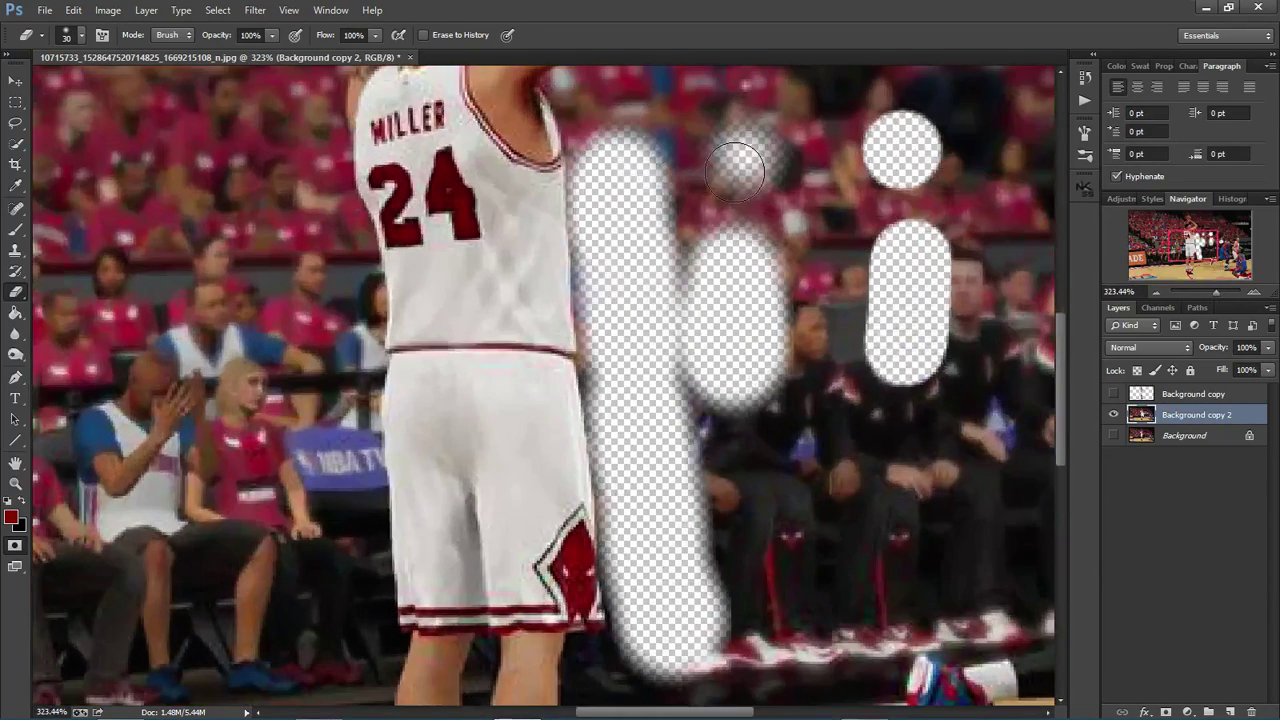
pyautogui.scroll(3, 655, 310)
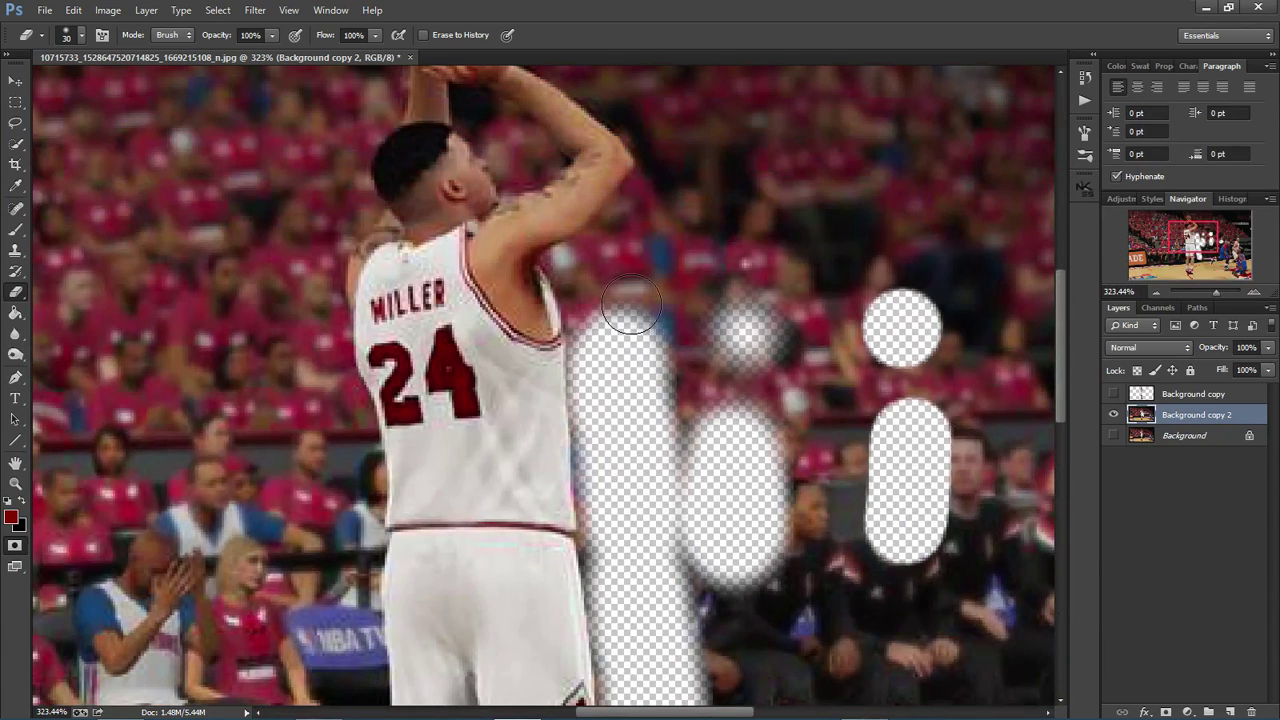
pyautogui.moveTo(631, 305)
pyautogui.mouseDown()
pyautogui.moveTo(691, 191)
pyautogui.moveTo(673, 215)
pyautogui.mouseUp()
pyautogui.moveTo(697, 130)
pyautogui.mouseDown()
pyautogui.moveTo(686, 213)
pyautogui.moveTo(714, 146)
pyautogui.moveTo(690, 105)
pyautogui.mouseUp()
pyautogui.scroll(-1, 700, 150)
pyautogui.scroll(-3, 835, 152)
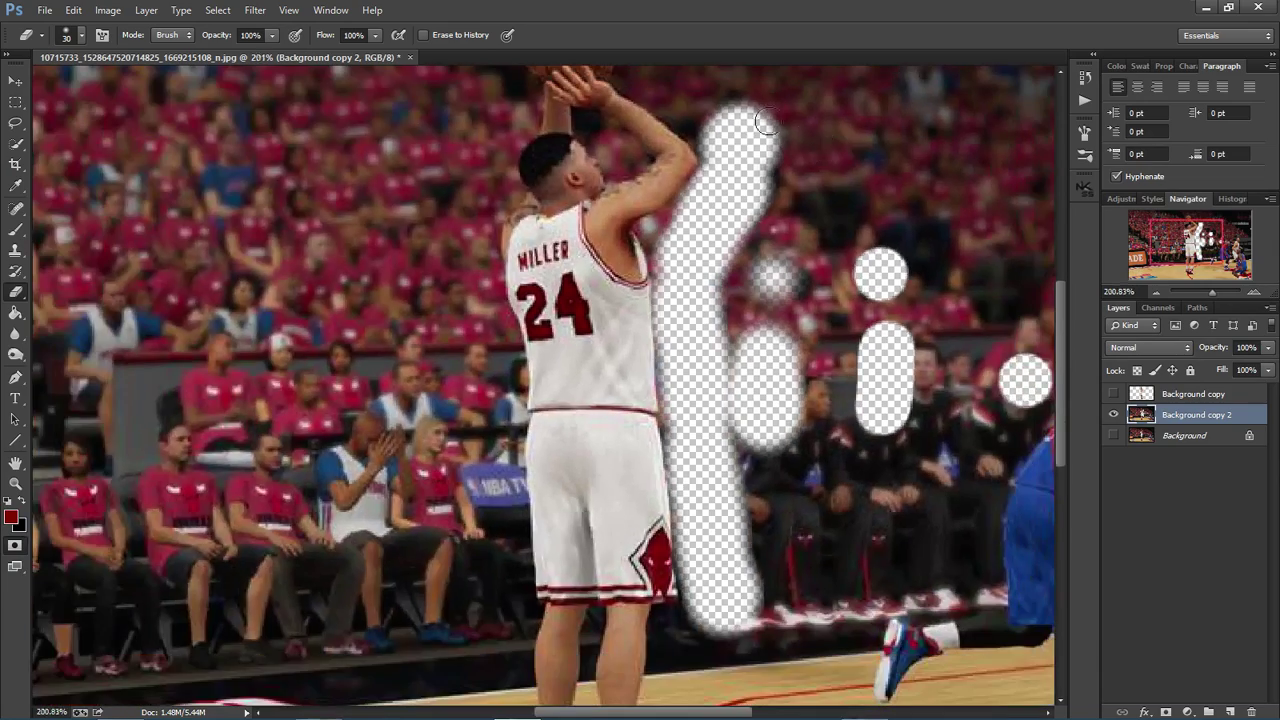
pyautogui.scroll(5, 733, 156)
pyautogui.moveTo(733, 156)
pyautogui.mouseDown()
pyautogui.moveTo(800, 206)
pyautogui.moveTo(757, 157)
pyautogui.moveTo(640, 91)
pyautogui.moveTo(731, 137)
pyautogui.moveTo(737, 157)
pyautogui.mouseUp()
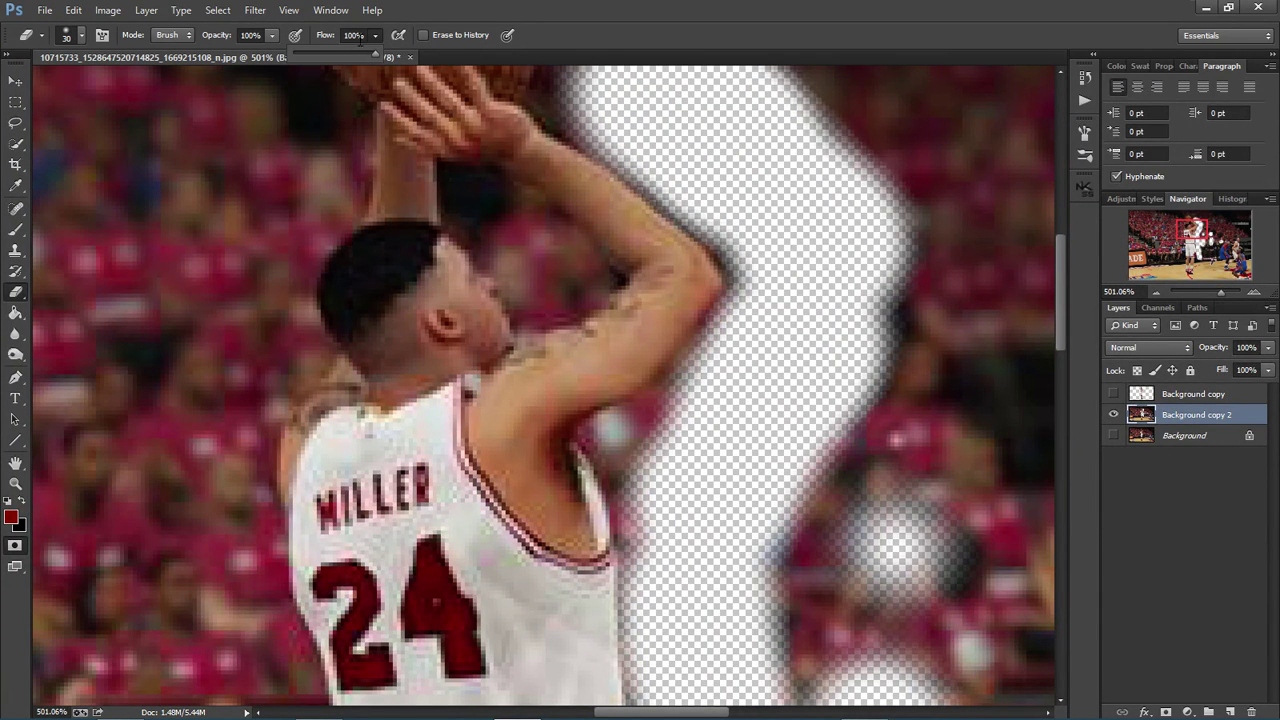
# Set the Eraser's flow to 40% and erase again along the outline of the raised arm and the jersey.
pyautogui.moveTo(321, 53); pyautogui.dragTo(326, 51)
pyautogui.moveTo(706, 128)
pyautogui.mouseDown()
pyautogui.moveTo(769, 197)
pyautogui.moveTo(800, 343)
pyautogui.moveTo(777, 391)
pyautogui.moveTo(731, 423)
pyautogui.moveTo(772, 374)
pyautogui.moveTo(703, 457)
pyautogui.moveTo(694, 451)
pyautogui.moveTo(714, 463)
pyautogui.moveTo(689, 526)
pyautogui.moveTo(691, 591)
pyautogui.moveTo(704, 578)
pyautogui.mouseUp()
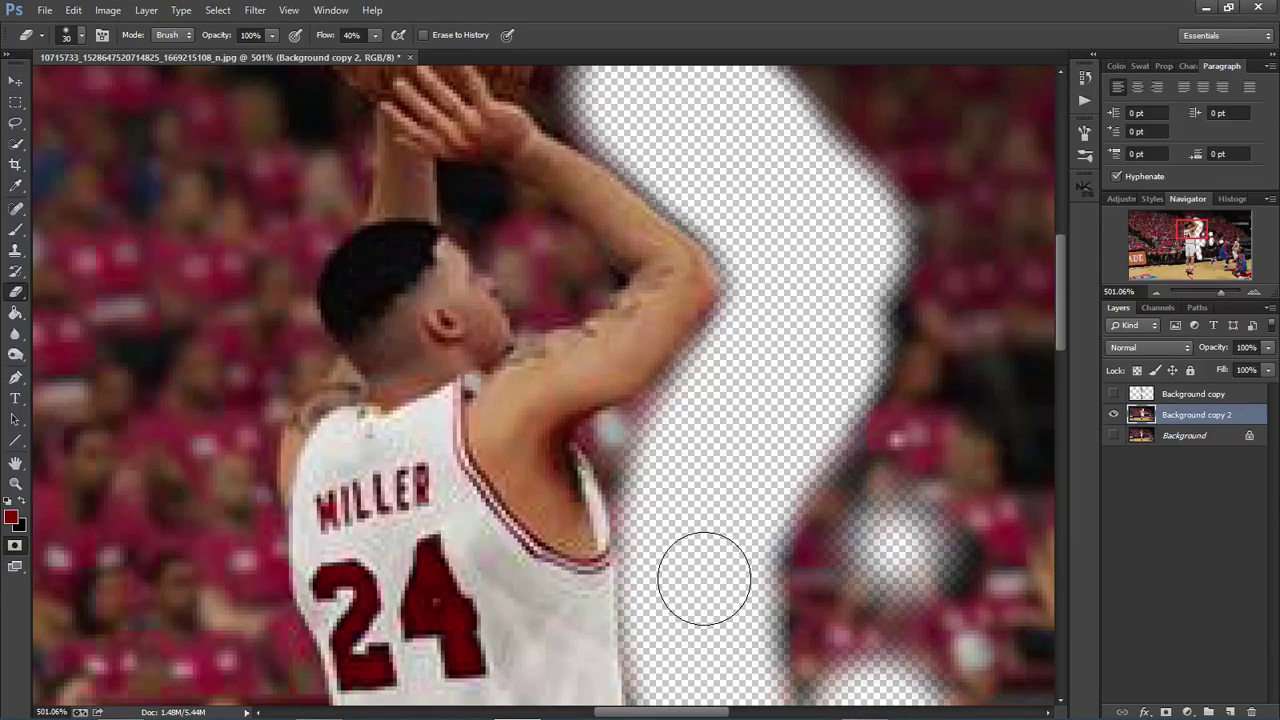
pyautogui.scroll(-5, 300, 150)
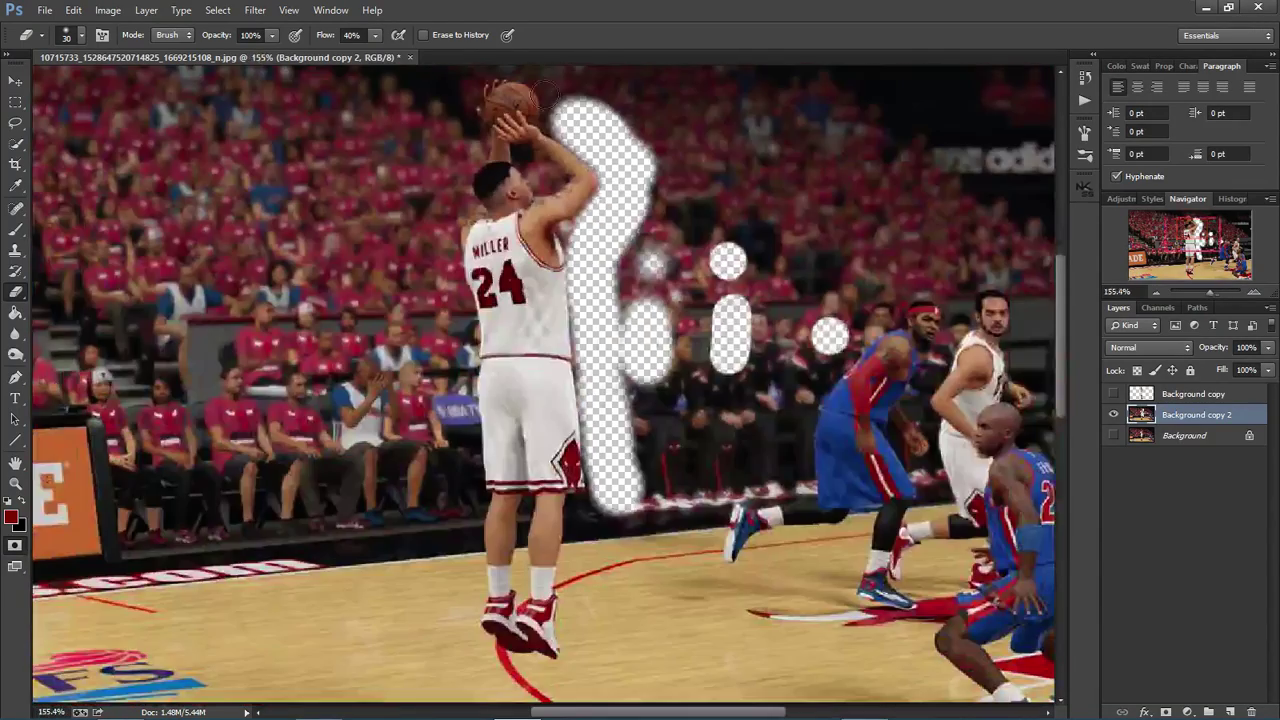
# Erase the crowd beside and just above the basketball with the soft 30 px Eraser at 40% flow.
pyautogui.scroll(8, 586, 120)
pyautogui.moveTo(590, 115)
pyautogui.mouseDown()
pyautogui.moveTo(603, 153)
pyautogui.moveTo(603, 140)
pyautogui.moveTo(628, 162)
pyautogui.moveTo(608, 126)
pyautogui.moveTo(658, 197)
pyautogui.moveTo(671, 266)
pyautogui.moveTo(711, 190)
pyautogui.moveTo(687, 149)
pyautogui.moveTo(815, 190)
pyautogui.mouseUp()
pyautogui.hotkey('ctrl', 'z')
pyautogui.scroll(-2, 815, 190)
pyautogui.scroll(-4, 737, 157)
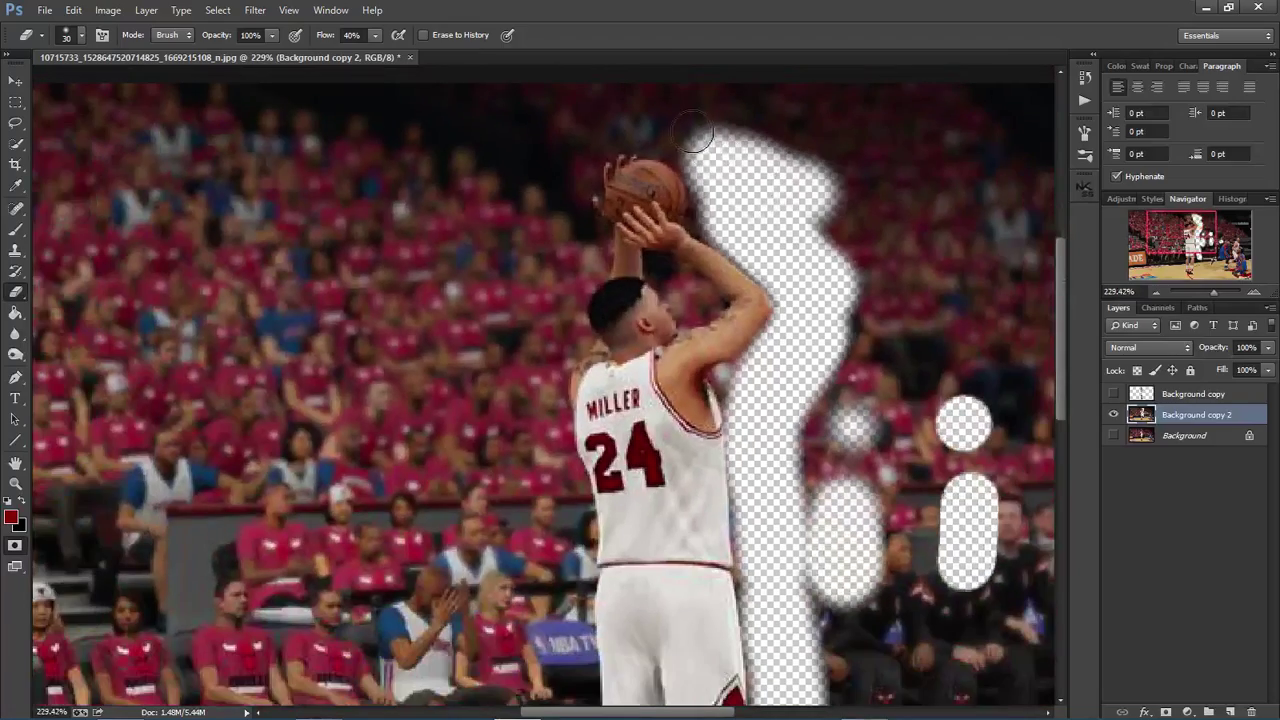
pyautogui.moveTo(695, 135)
pyautogui.mouseDown()
pyautogui.moveTo(690, 120)
pyautogui.moveTo(669, 120)
pyautogui.mouseUp()
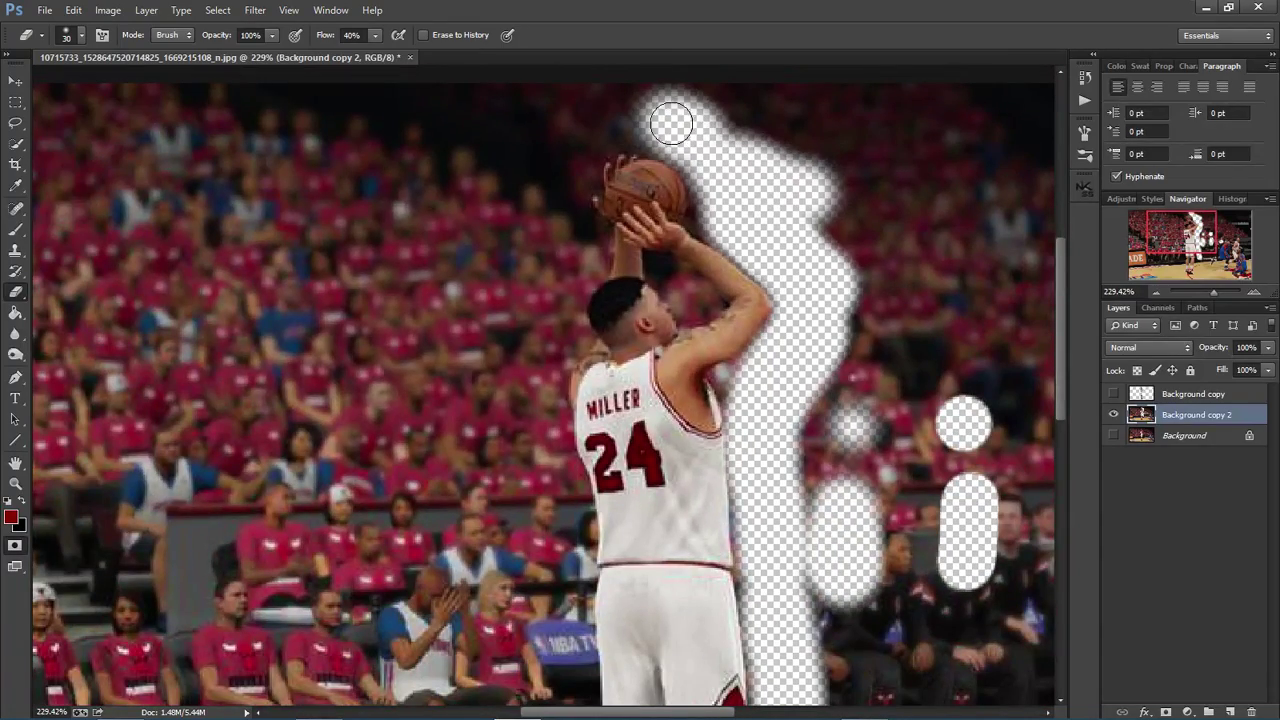
# Erase the remaining background fringe along the lower edge of the jersey and the waist of the shorts at 40% flow.
pyautogui.scroll(3, 828, 347)
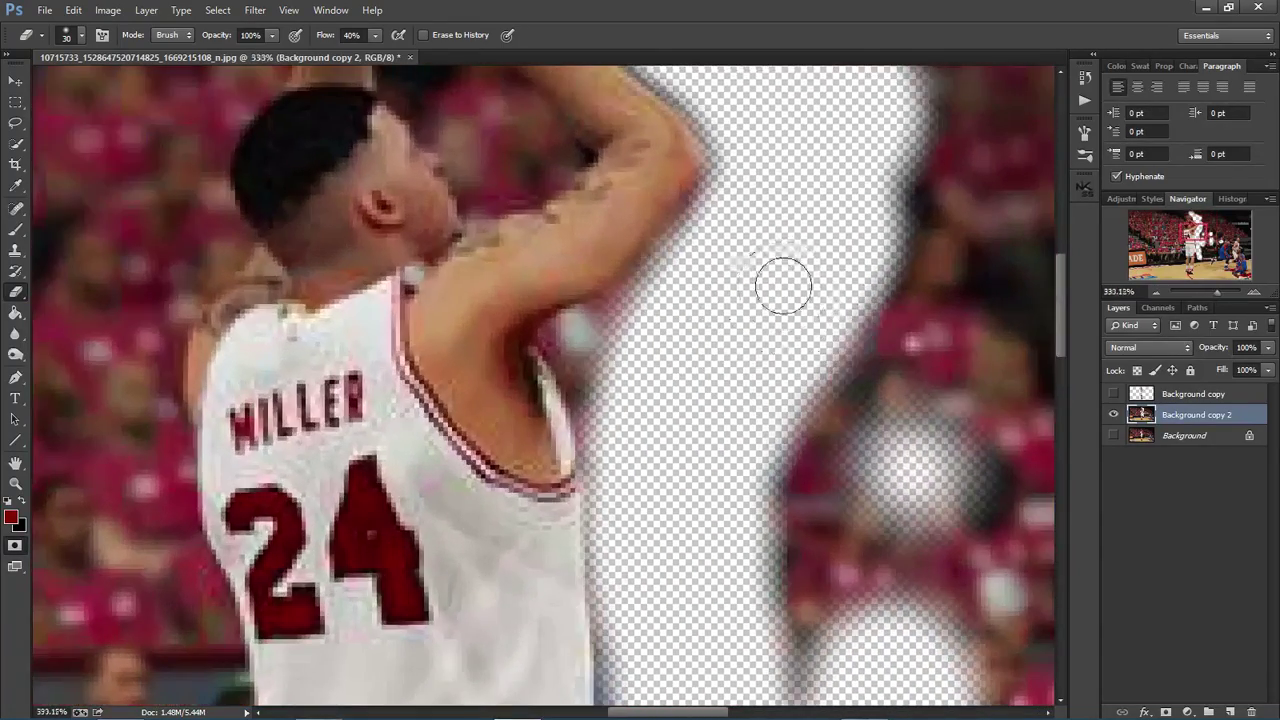
pyautogui.scroll(-1, 783, 280)
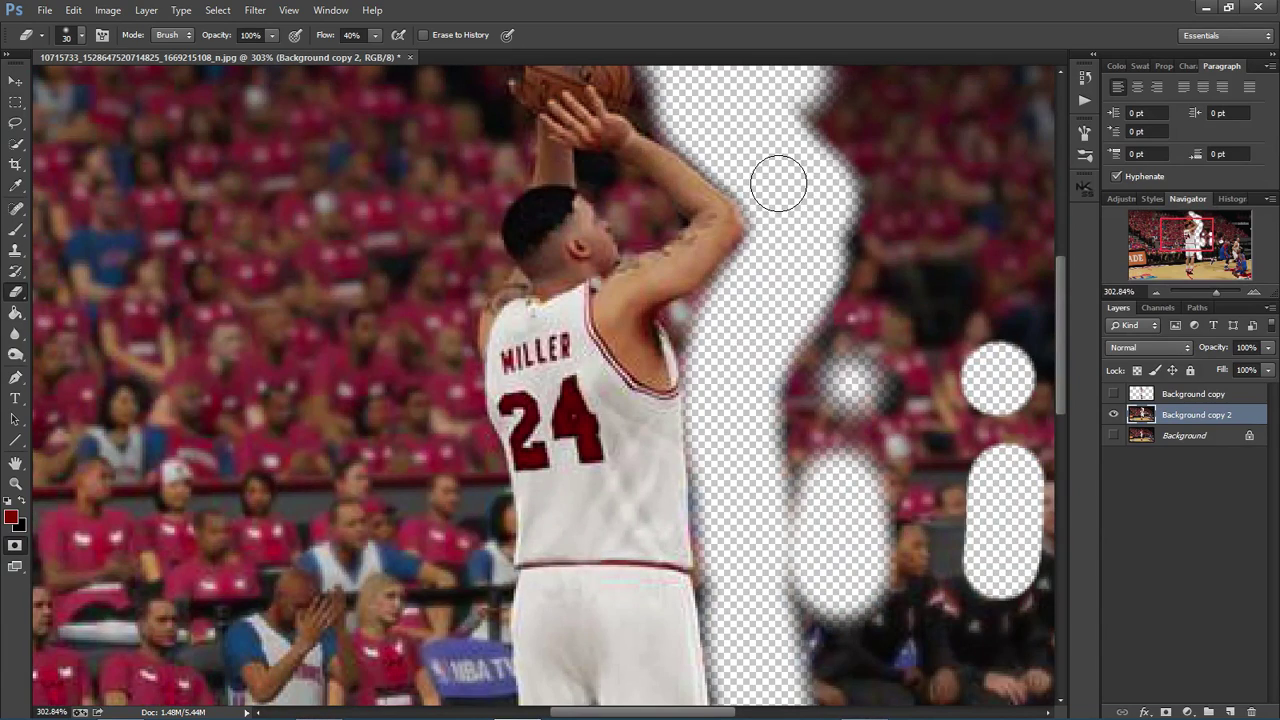
pyautogui.scroll(3, 770, 390)
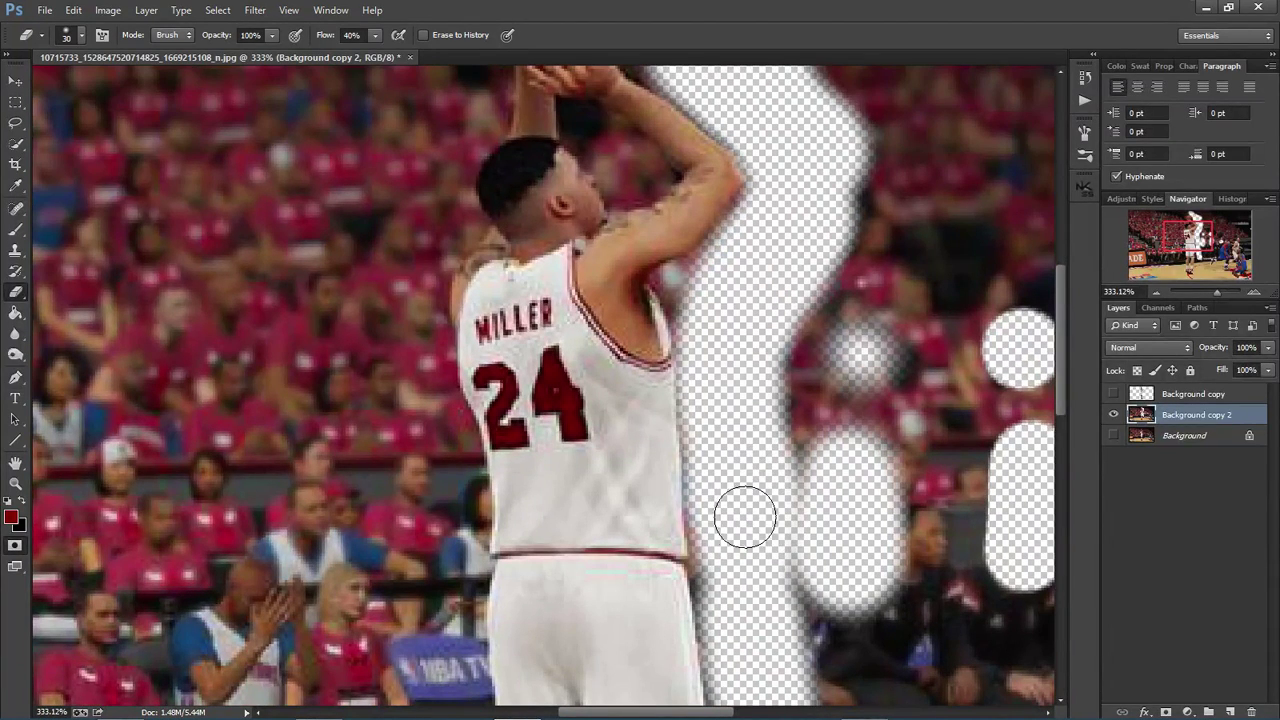
pyautogui.moveTo(745, 535); pyautogui.dragTo(750, 608)
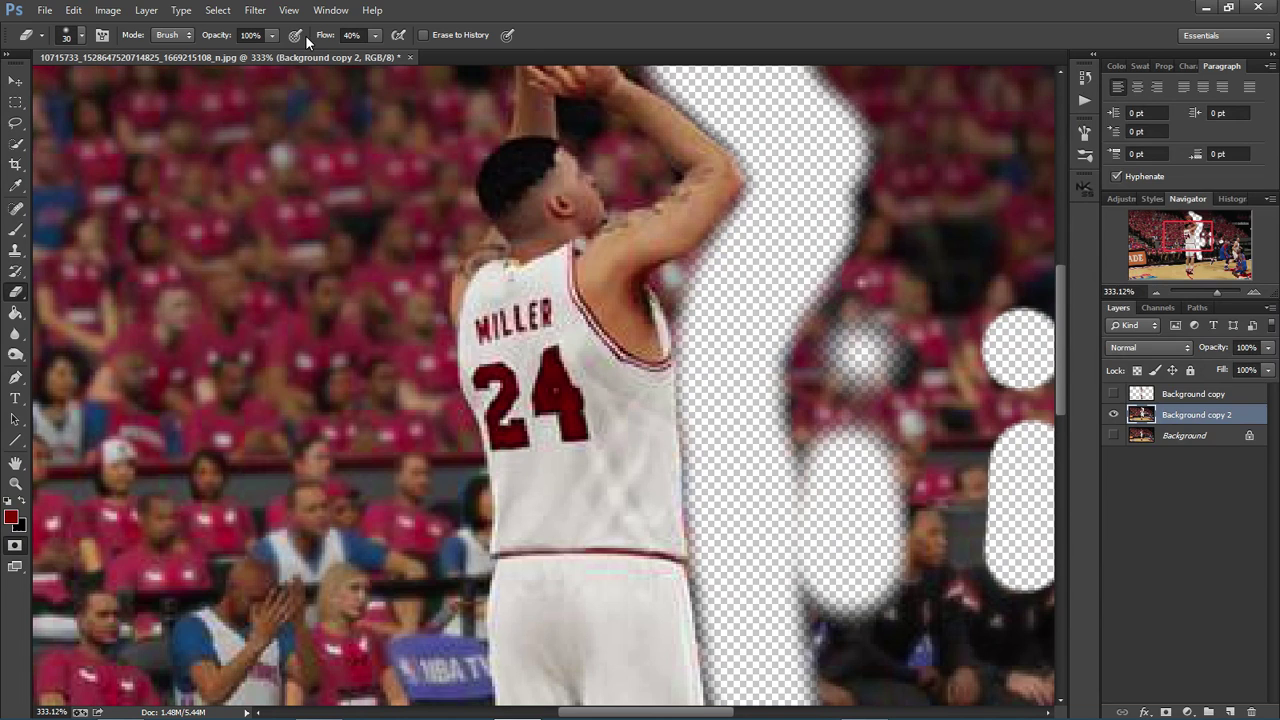
# Erase a spot and a larger patch of crowd away from the player with hard round 30 px brushes at 40% flow.
pyautogui.click(81, 36)
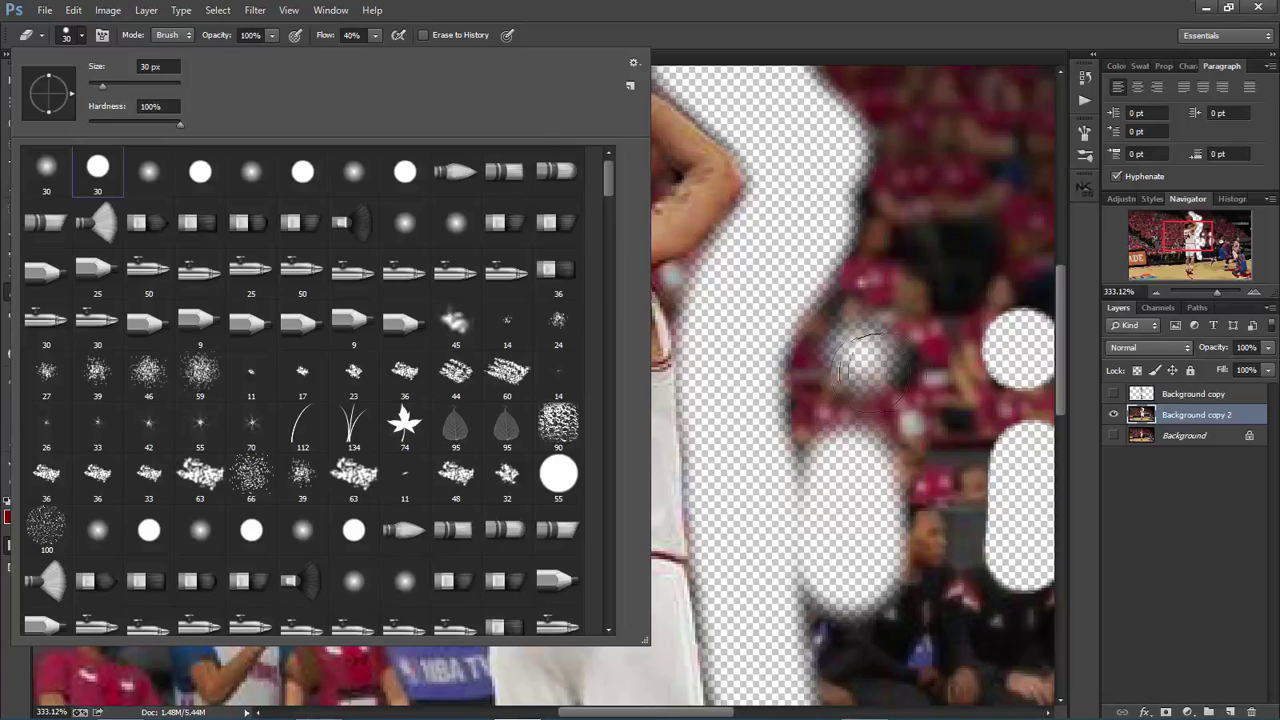
pyautogui.click(868, 362)
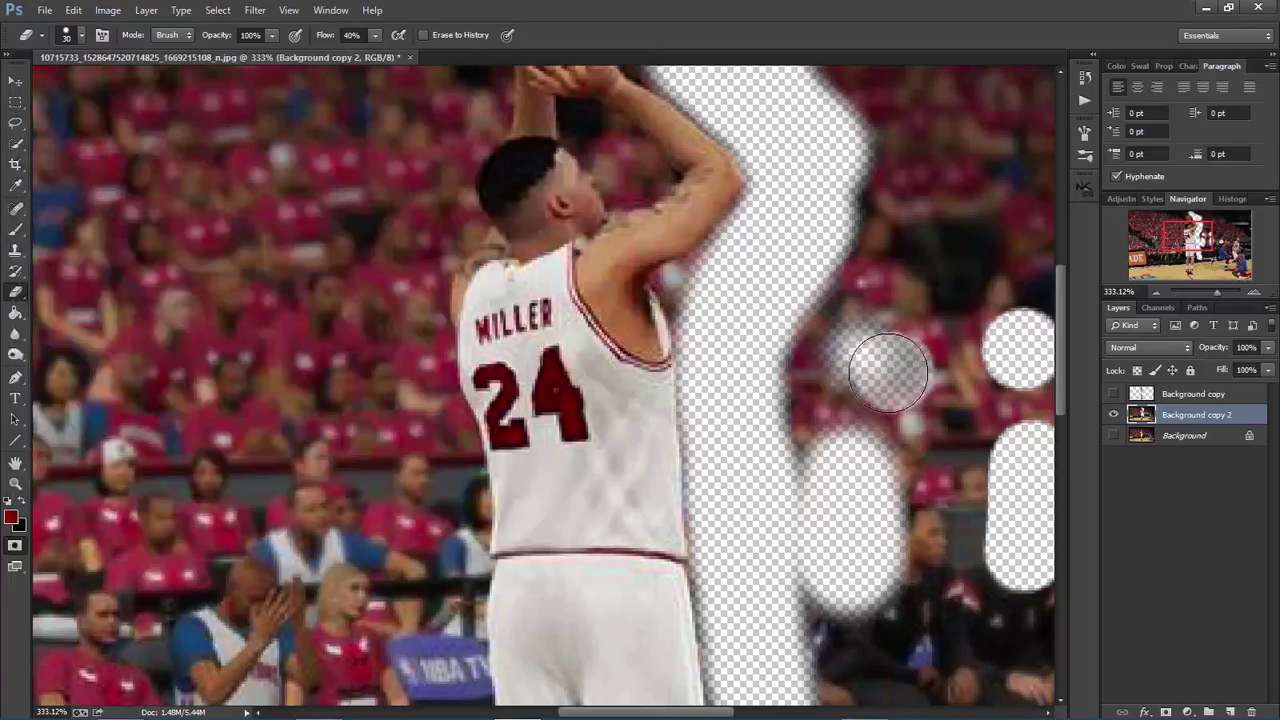
pyautogui.click(83, 36)
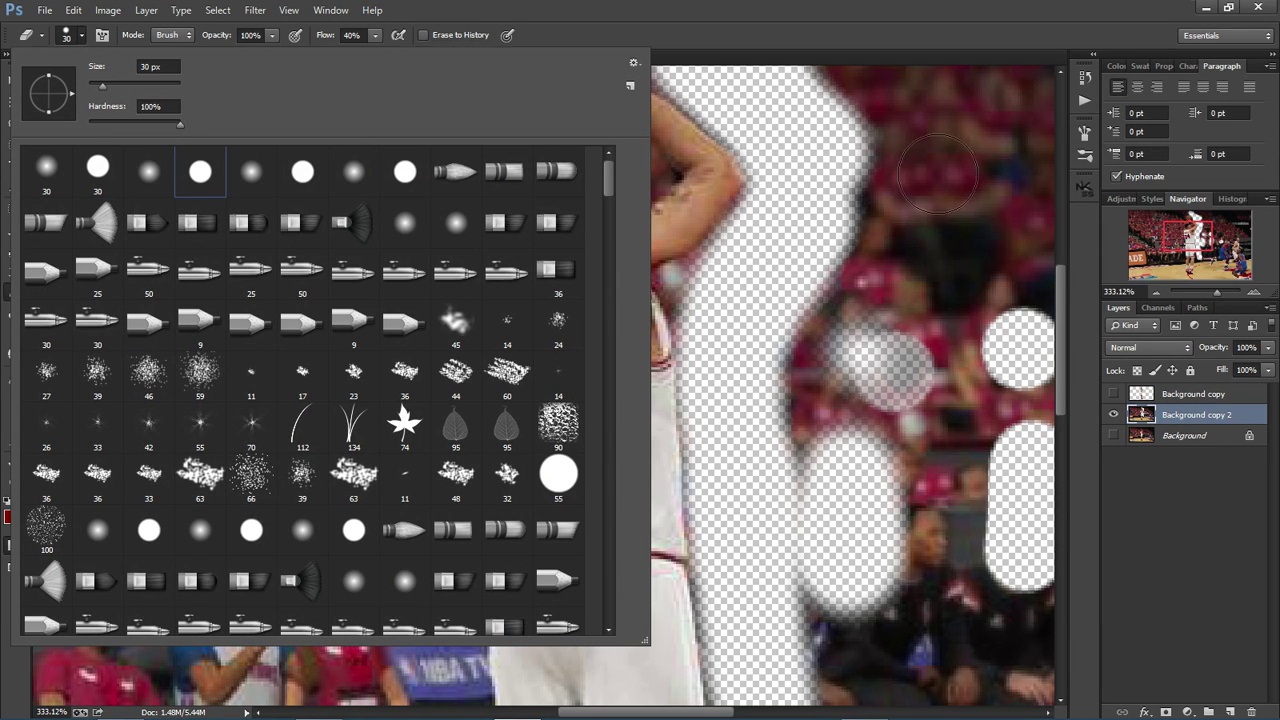
pyautogui.moveTo(932, 165)
pyautogui.mouseDown()
pyautogui.moveTo(942, 292)
pyautogui.moveTo(923, 235)
pyautogui.moveTo(926, 165)
pyautogui.moveTo(980, 186)
pyautogui.moveTo(998, 262)
pyautogui.moveTo(975, 286)
pyautogui.moveTo(947, 143)
pyautogui.moveTo(916, 187)
pyautogui.moveTo(943, 222)
pyautogui.mouseUp()
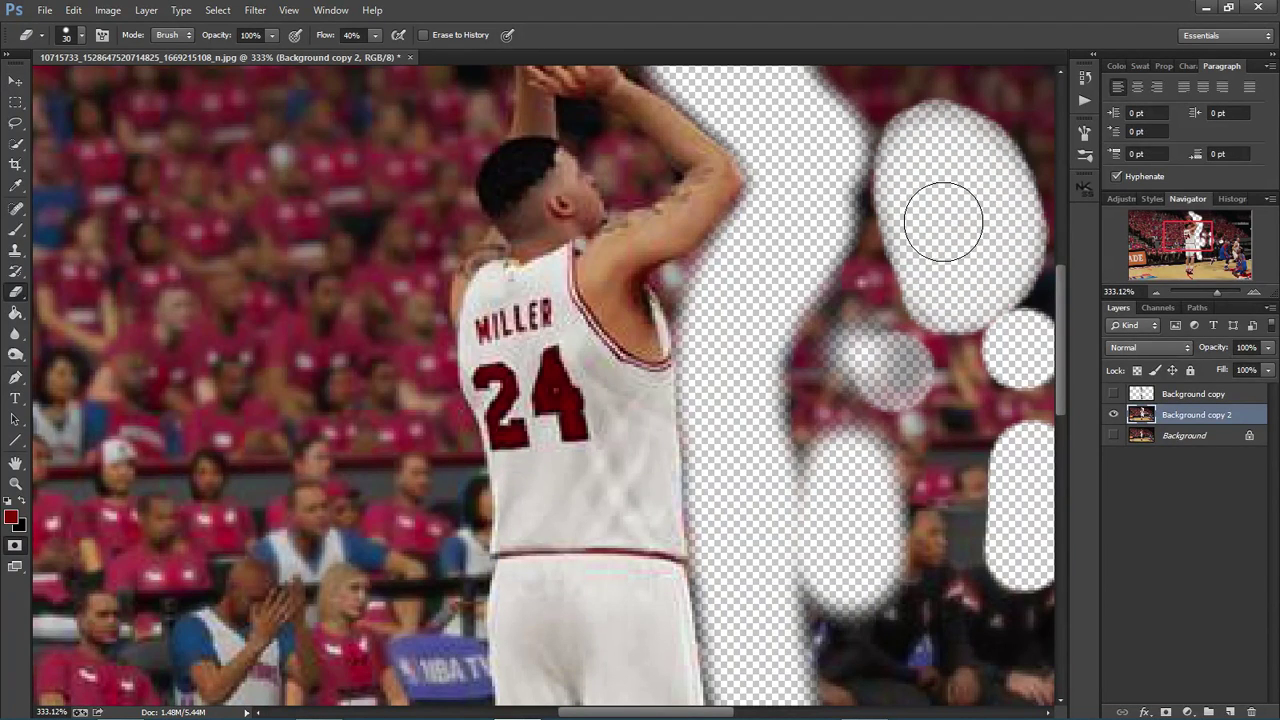
# Set the brush tip spacing to 180% and erase several separate round spots in the crowd behind the player.
pyautogui.click(103, 38)
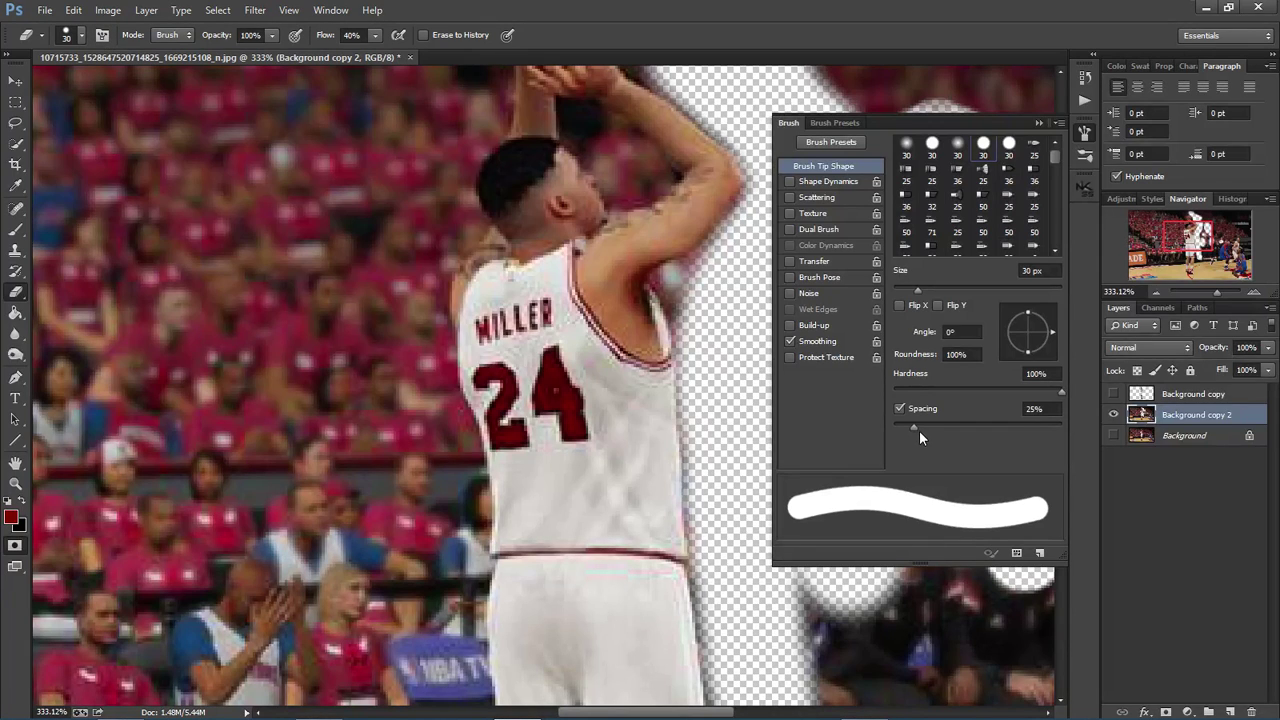
pyautogui.moveTo(915, 425)
pyautogui.mouseDown()
pyautogui.moveTo(885, 428)
pyautogui.moveTo(1043, 426)
pyautogui.moveTo(1011, 419)
pyautogui.mouseUp()
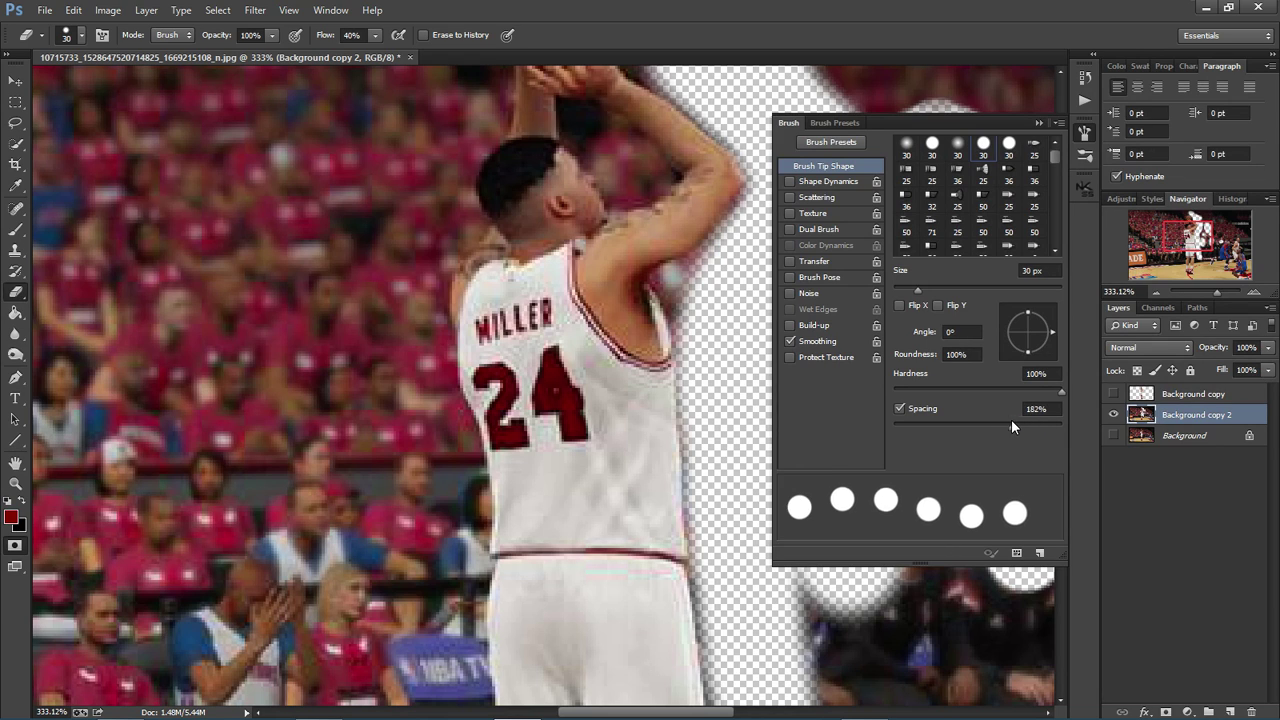
pyautogui.click(257, 218)
pyautogui.click(194, 344)
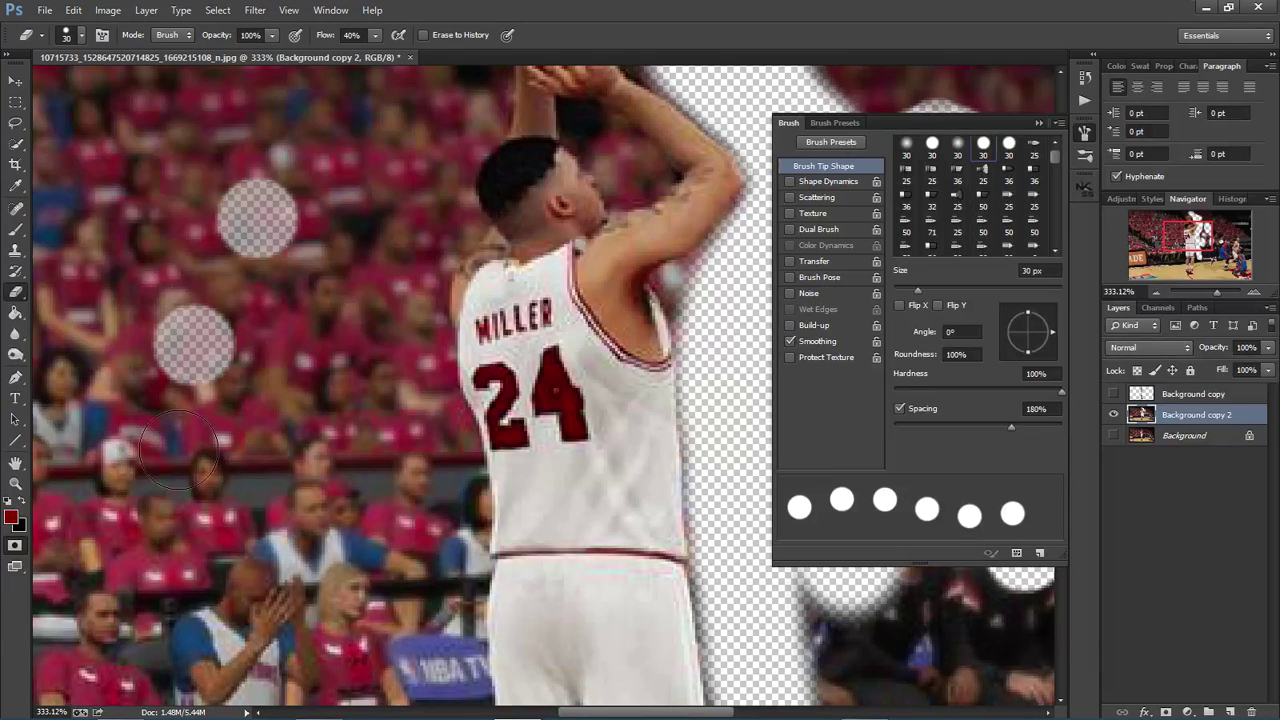
pyautogui.click(180, 484)
pyautogui.click(286, 541)
pyautogui.click(292, 399)
pyautogui.click(248, 262)
pyautogui.click(153, 169)
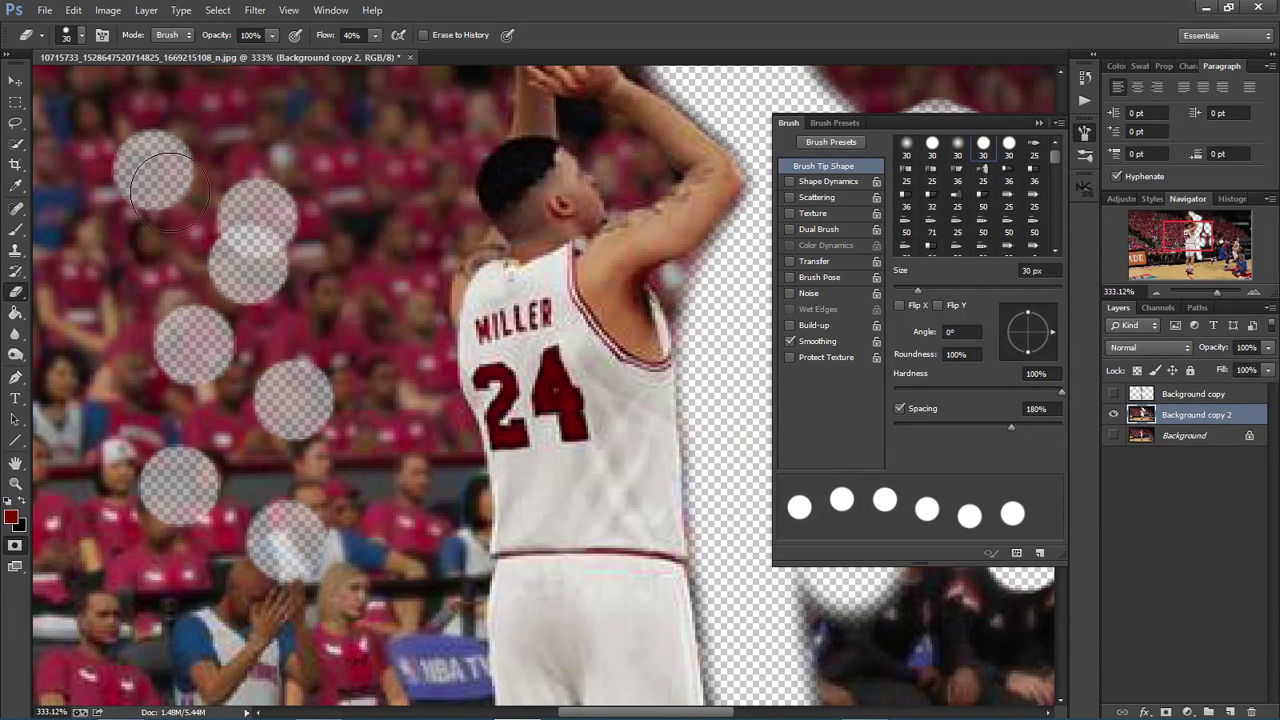
pyautogui.click(210, 299)
# Set the brush tip spacing to 1% and erase a hard-edged strip of crowd along the player's back shoulder and jersey.
pyautogui.moveTo(1009, 427); pyautogui.dragTo(881, 433)
pyautogui.moveTo(345, 262)
pyautogui.mouseDown()
pyautogui.moveTo(288, 326)
pyautogui.moveTo(244, 326)
pyautogui.moveTo(271, 269)
pyautogui.moveTo(208, 210)
pyautogui.mouseUp()
pyautogui.hotkey('ctrl', 'z')
pyautogui.scroll(3, 428, 246)
pyautogui.scroll(2, 410, 245)
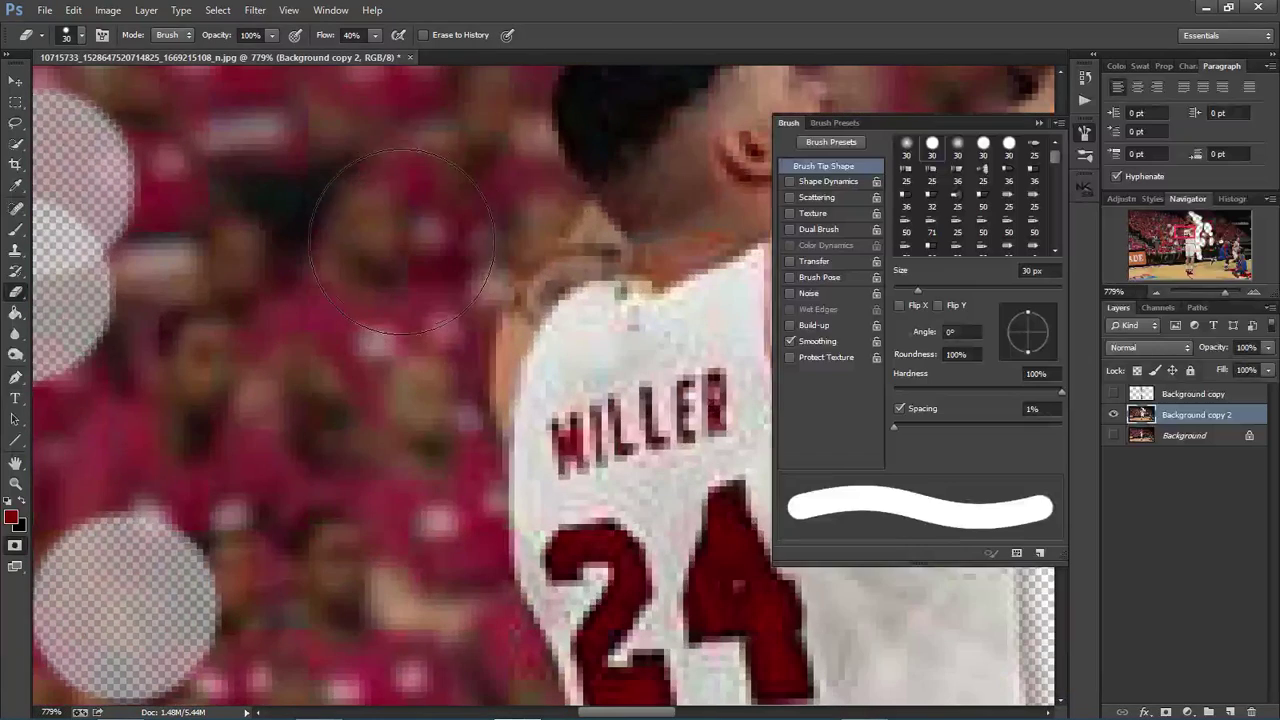
pyautogui.click(420, 220)
pyautogui.moveTo(394, 269)
pyautogui.mouseDown()
pyautogui.moveTo(377, 400)
pyautogui.moveTo(378, 340)
pyautogui.mouseUp()
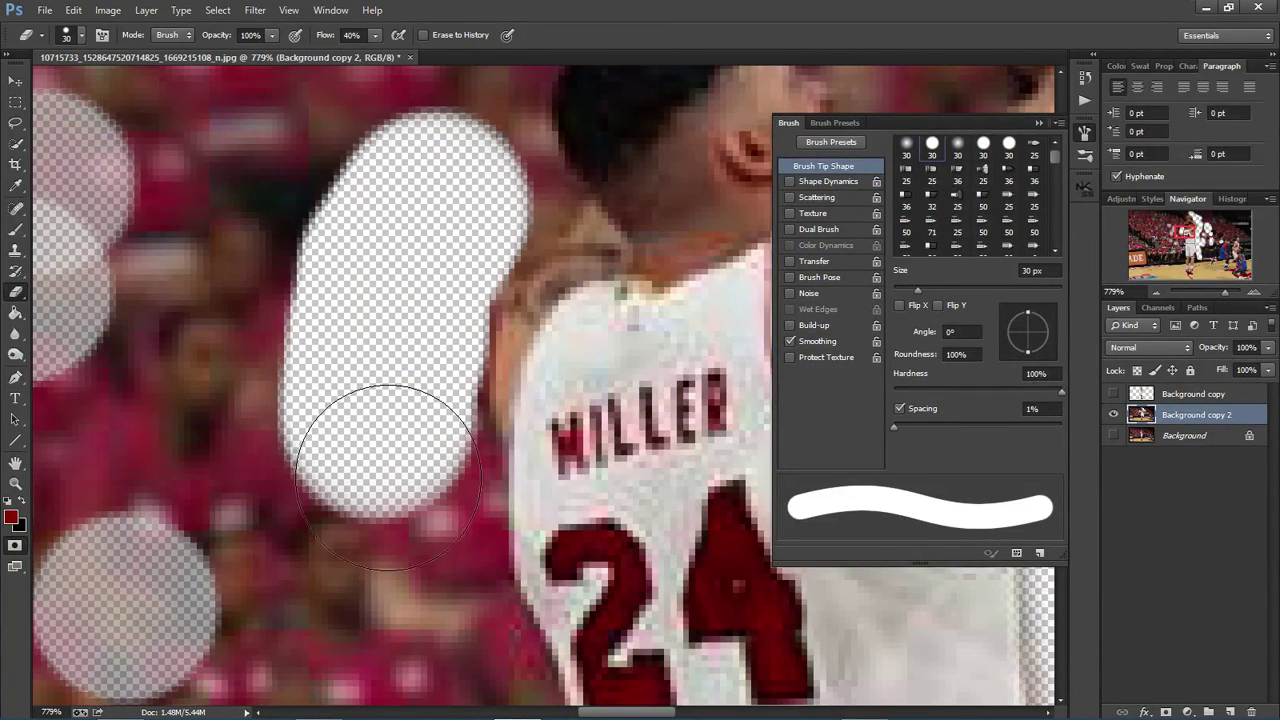
pyautogui.moveTo(388, 477)
pyautogui.mouseDown()
pyautogui.moveTo(369, 452)
pyautogui.moveTo(362, 470)
pyautogui.moveTo(370, 440)
pyautogui.moveTo(403, 482)
pyautogui.moveTo(430, 643)
pyautogui.moveTo(426, 629)
pyautogui.mouseUp()
# Continue the hard-edged erased strip down along the shorts, the leg and the shoe onto the court floor.
pyautogui.scroll(-10, 440, 615)
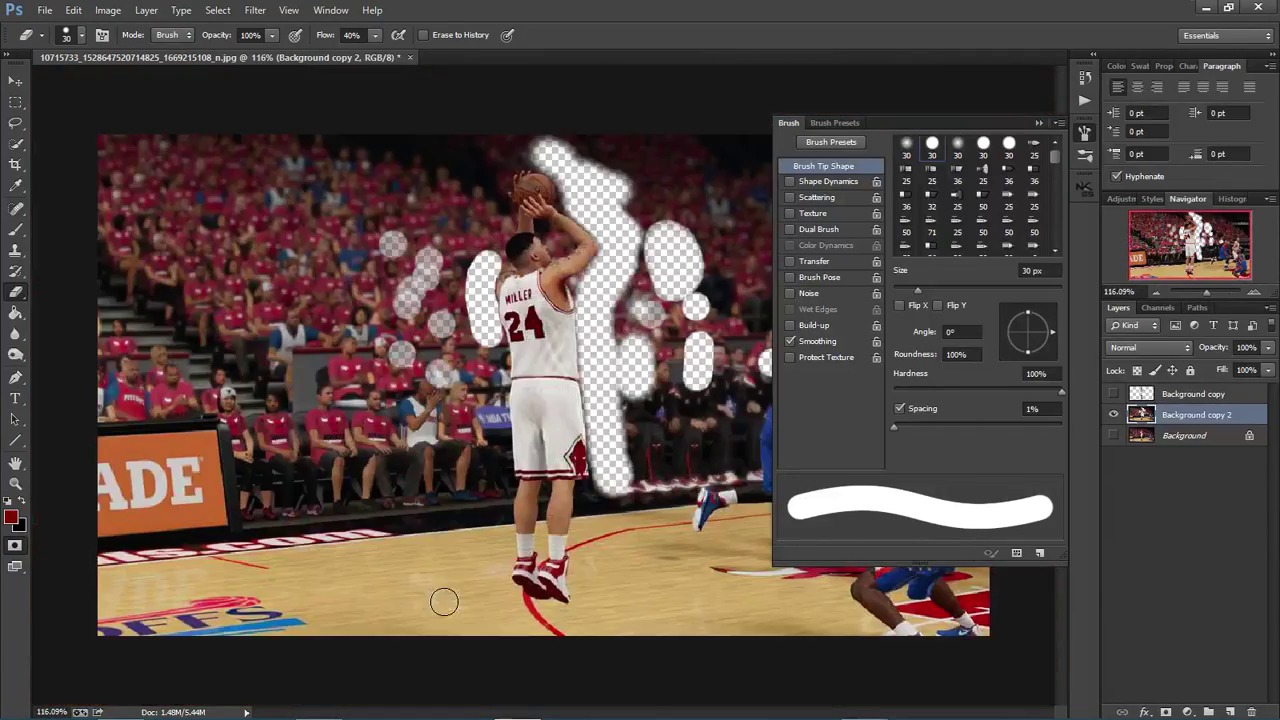
pyautogui.scroll(6, 499, 382)
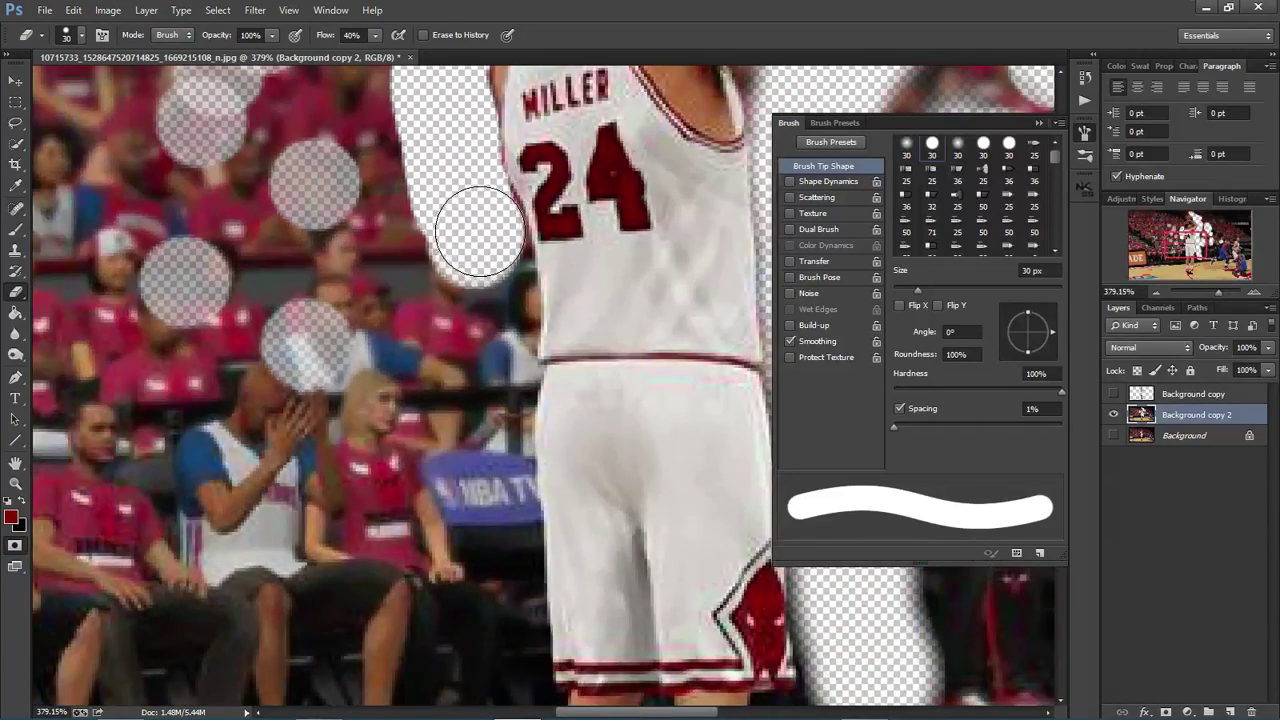
pyautogui.moveTo(484, 240)
pyautogui.mouseDown()
pyautogui.moveTo(494, 387)
pyautogui.moveTo(482, 449)
pyautogui.moveTo(482, 427)
pyautogui.moveTo(500, 663)
pyautogui.mouseUp()
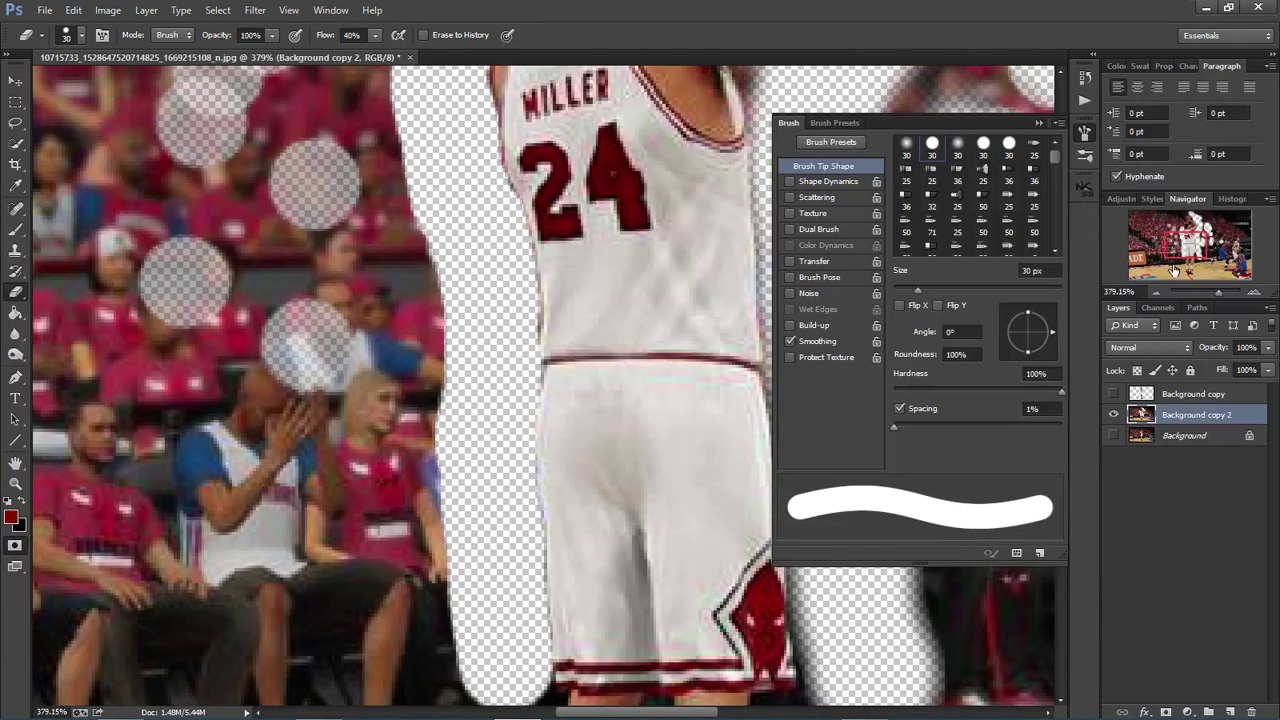
pyautogui.moveTo(1175, 270); pyautogui.dragTo(1175, 289)
pyautogui.moveTo(453, 290)
pyautogui.mouseDown()
pyautogui.moveTo(440, 419)
pyautogui.moveTo(444, 385)
pyautogui.moveTo(457, 514)
pyautogui.moveTo(442, 643)
pyautogui.mouseUp()
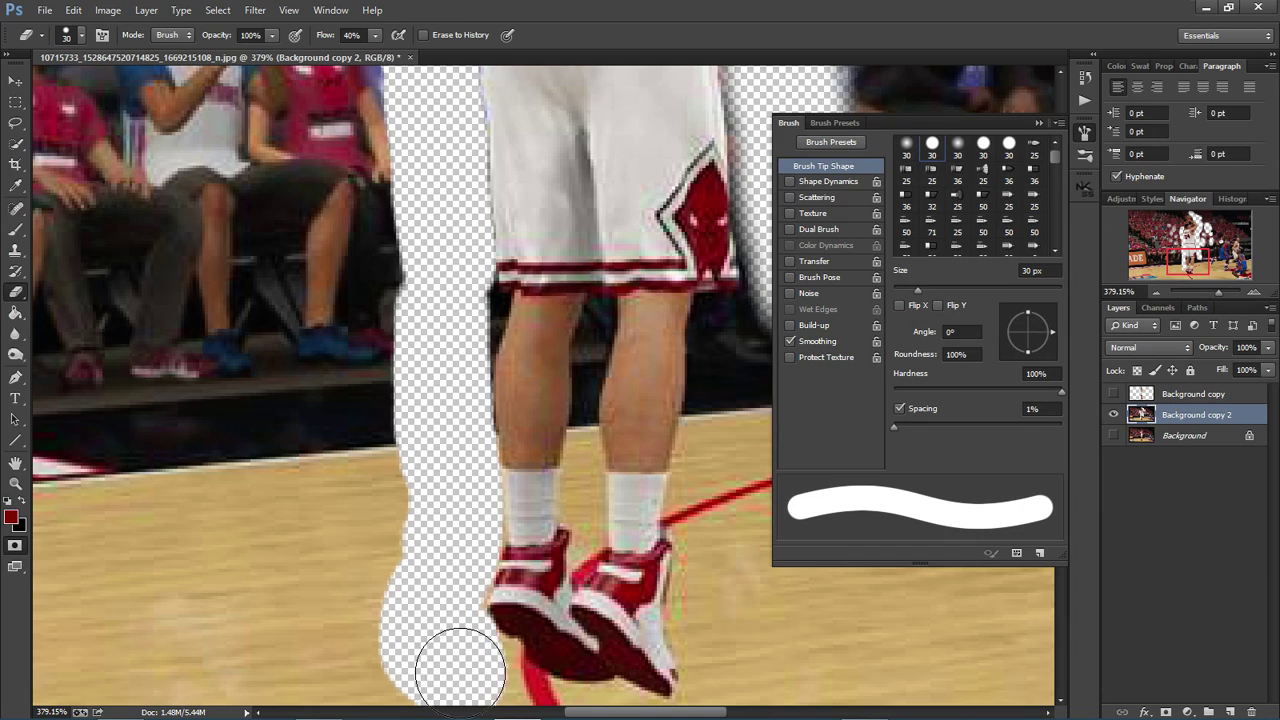
pyautogui.scroll(-4, 505, 680)
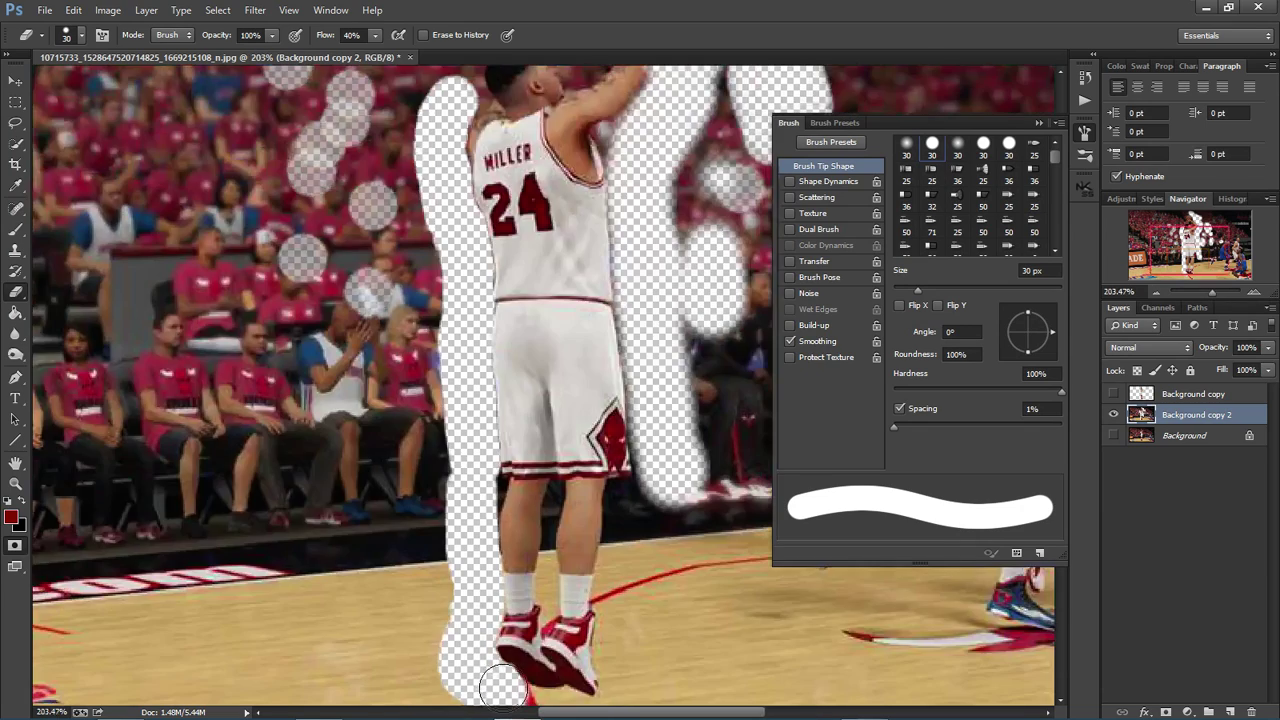
# Erase the court floor beneath the player's shoes and just past the front toe with the hard 30 px brush.
pyautogui.scroll(6, 520, 650)
pyautogui.moveTo(536, 625)
pyautogui.mouseDown()
pyautogui.moveTo(521, 589)
pyautogui.moveTo(585, 621)
pyautogui.moveTo(615, 619)
pyautogui.moveTo(585, 609)
pyautogui.moveTo(618, 614)
pyautogui.moveTo(582, 607)
pyautogui.moveTo(686, 614)
pyautogui.mouseUp()
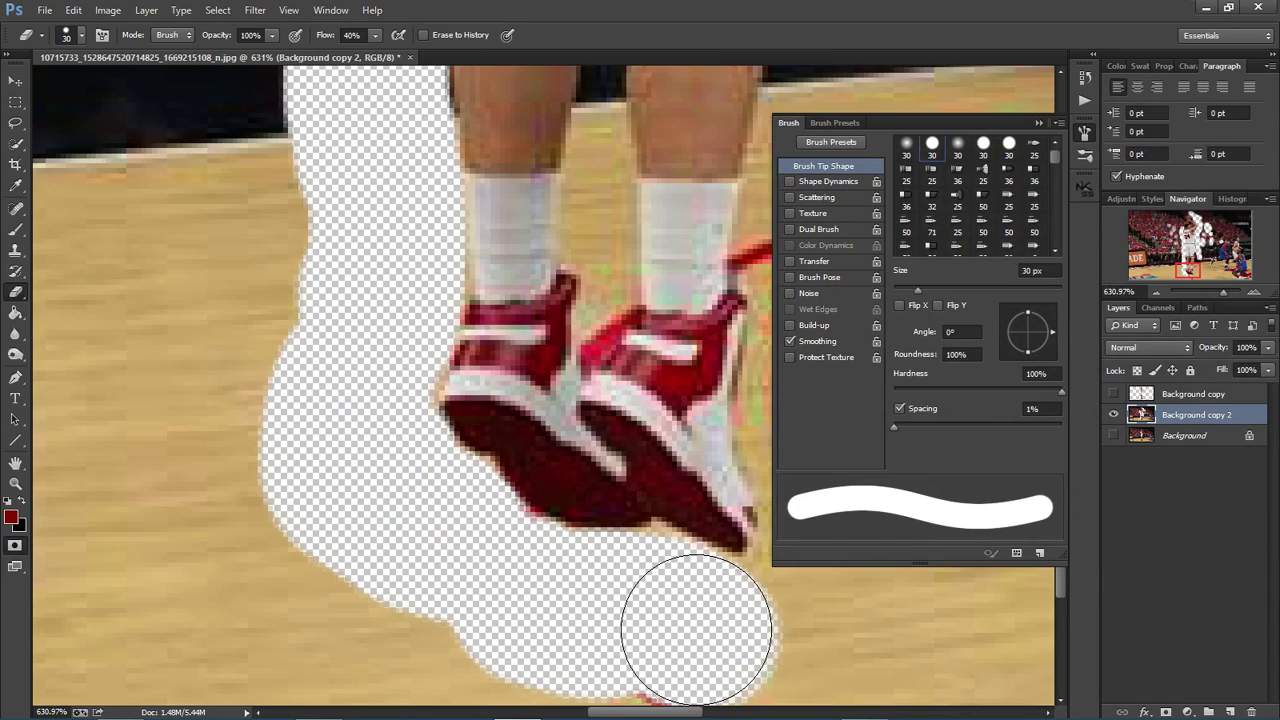
pyautogui.scroll(-5, 714, 634)
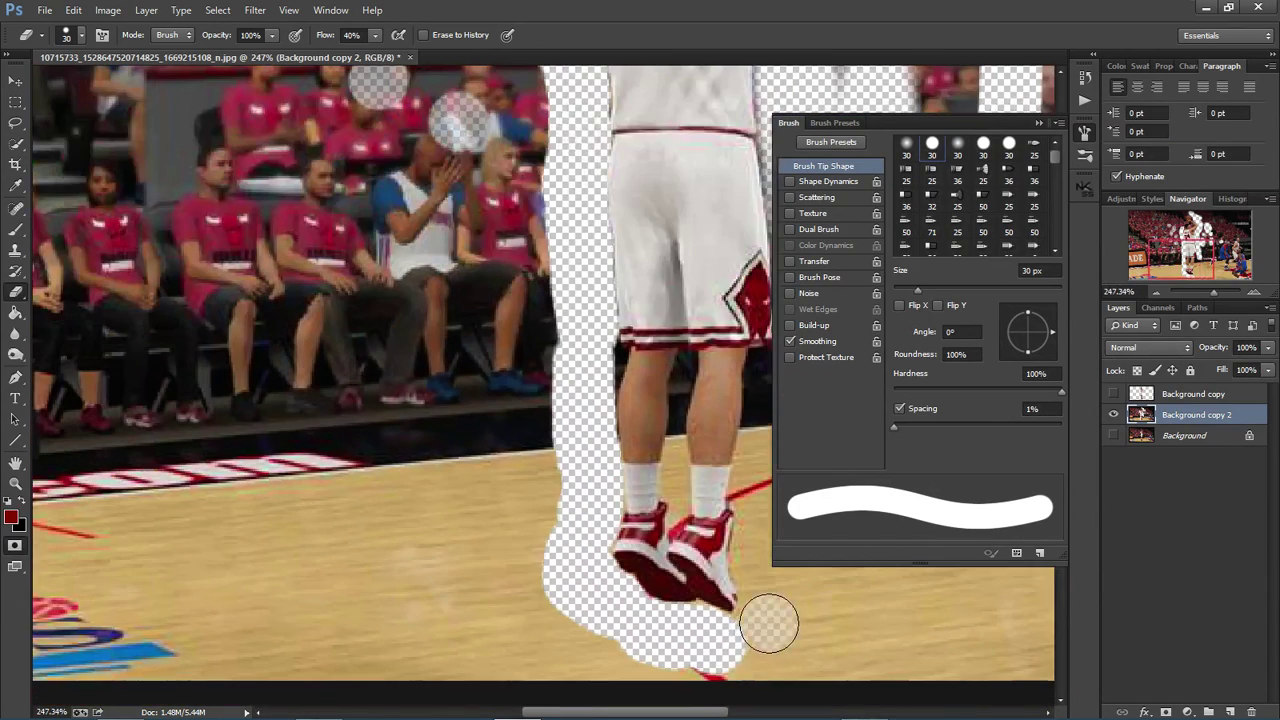
pyautogui.moveTo(769, 624); pyautogui.dragTo(745, 638)
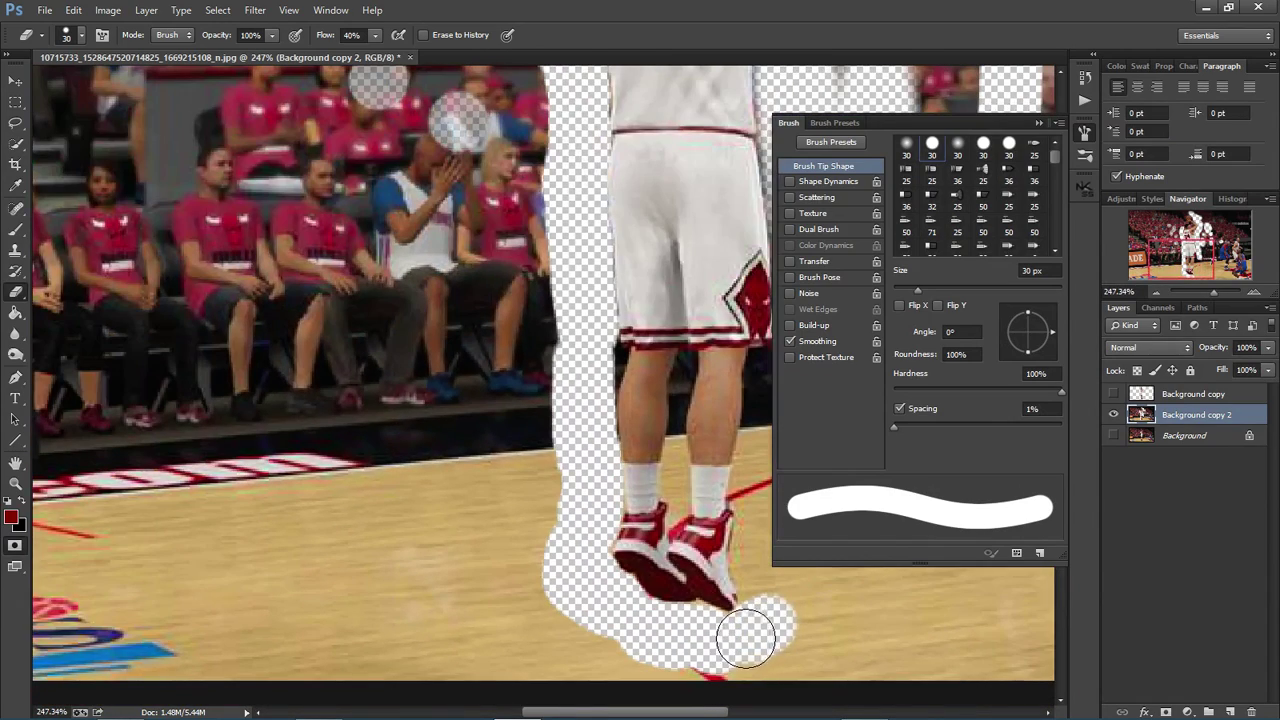
pyautogui.scroll(5, 780, 600)
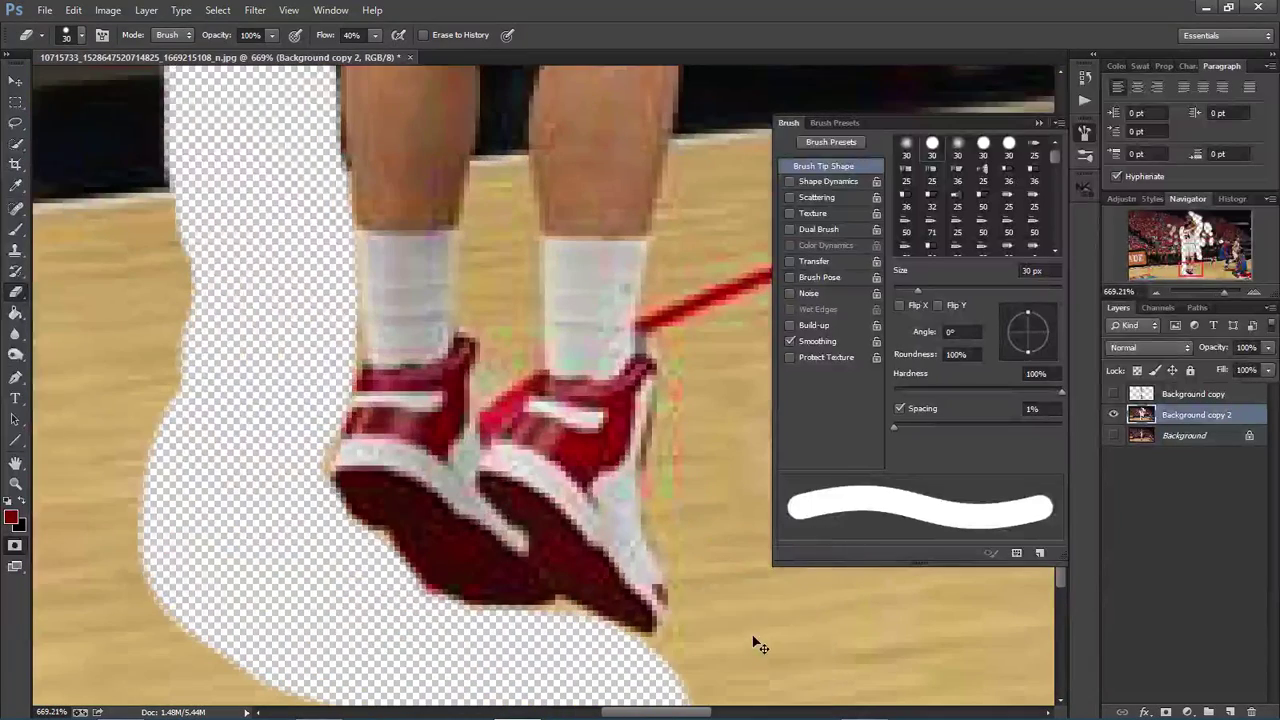
pyautogui.hscroll(-3, 737, 668)
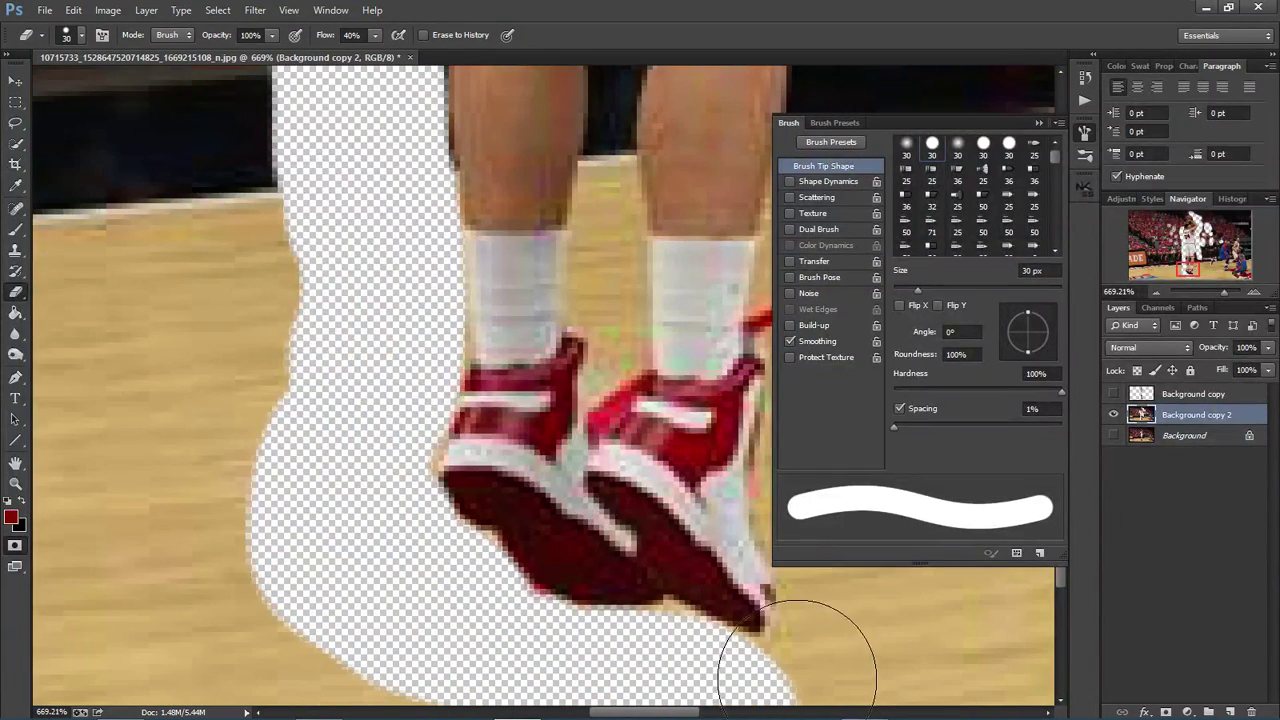
pyautogui.scroll(-3, 797, 665)
pyautogui.moveTo(806, 688)
pyautogui.mouseDown()
pyautogui.moveTo(772, 686)
pyautogui.moveTo(835, 665)
pyautogui.mouseUp()
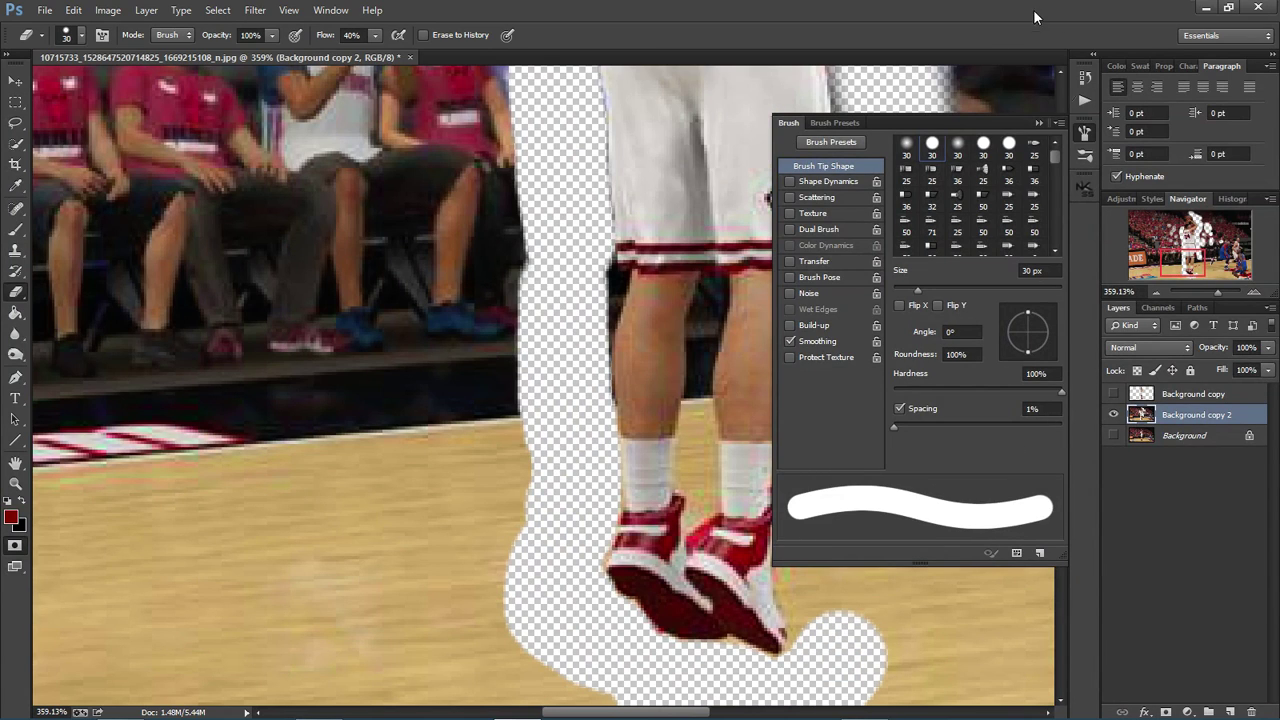
# Collapse the brush settings and erase a hard-edged strip along the front of the lower leg and shoe, joining the area below.
pyautogui.click(1043, 120)
pyautogui.scroll(4, 900, 491)
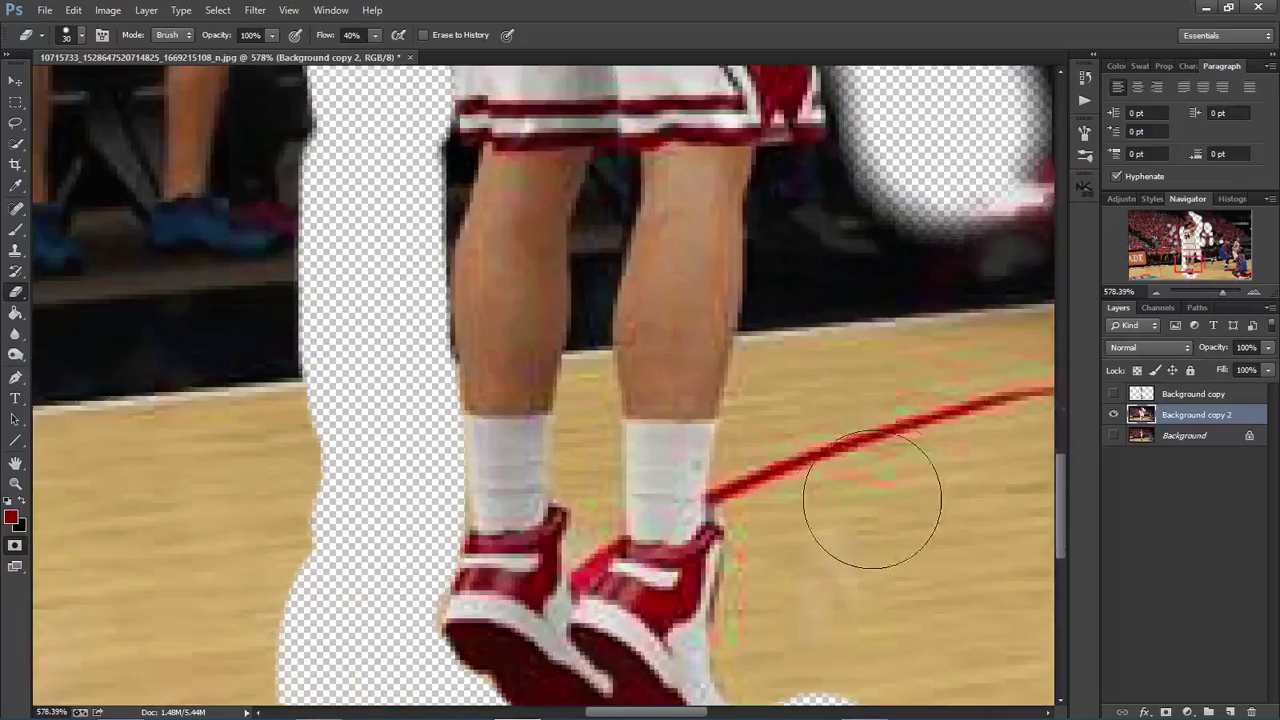
pyautogui.moveTo(778, 421)
pyautogui.mouseDown()
pyautogui.moveTo(766, 391)
pyautogui.moveTo(792, 314)
pyautogui.moveTo(783, 249)
pyautogui.moveTo(806, 194)
pyautogui.moveTo(794, 286)
pyautogui.moveTo(805, 232)
pyautogui.mouseUp()
pyautogui.moveTo(777, 571)
pyautogui.mouseDown()
pyautogui.moveTo(771, 503)
pyautogui.moveTo(775, 690)
pyautogui.mouseUp()
pyautogui.moveTo(1188, 266); pyautogui.dragTo(1190, 270)
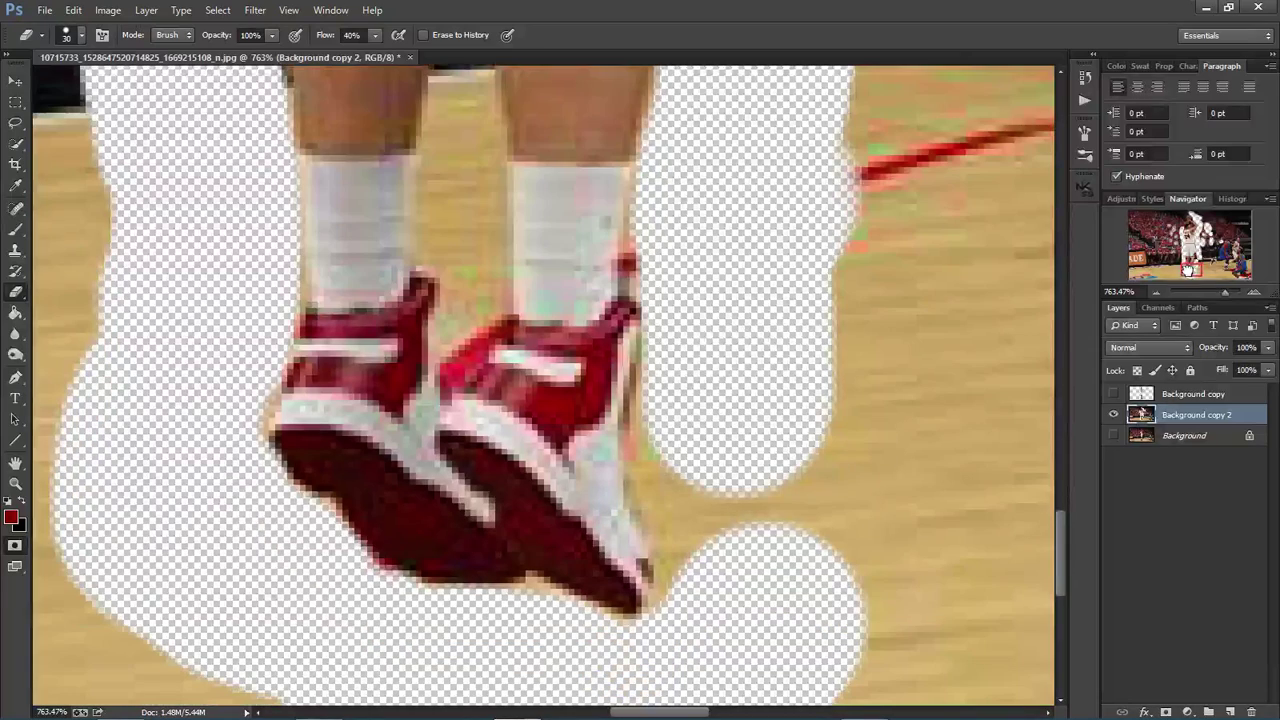
pyautogui.moveTo(742, 448)
pyautogui.mouseDown()
pyautogui.moveTo(726, 421)
pyautogui.moveTo(728, 385)
pyautogui.moveTo(719, 469)
pyautogui.moveTo(741, 501)
pyautogui.moveTo(750, 572)
pyautogui.moveTo(781, 576)
pyautogui.mouseUp()
pyautogui.scroll(-5, 786, 371)
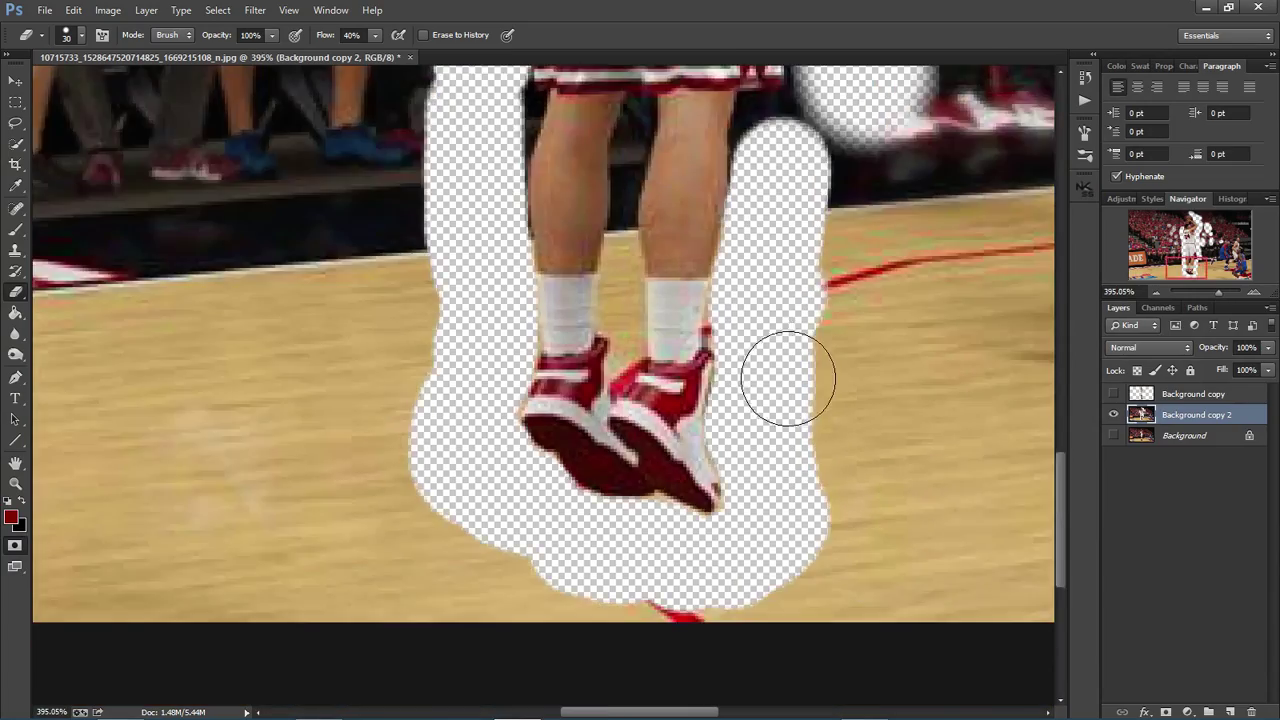
# Reduce the eraser to 4 px and erase a thin strip of background beside the front corner of the shorts' hem.
pyautogui.scroll(4, 803, 263)
pyautogui.moveTo(788, 188)
pyautogui.mouseDown()
pyautogui.moveTo(767, 216)
pyautogui.moveTo(771, 168)
pyautogui.moveTo(751, 271)
pyautogui.mouseUp()
pyautogui.moveTo(1184, 268); pyautogui.dragTo(1187, 260)
pyautogui.scroll(5, 714, 443)
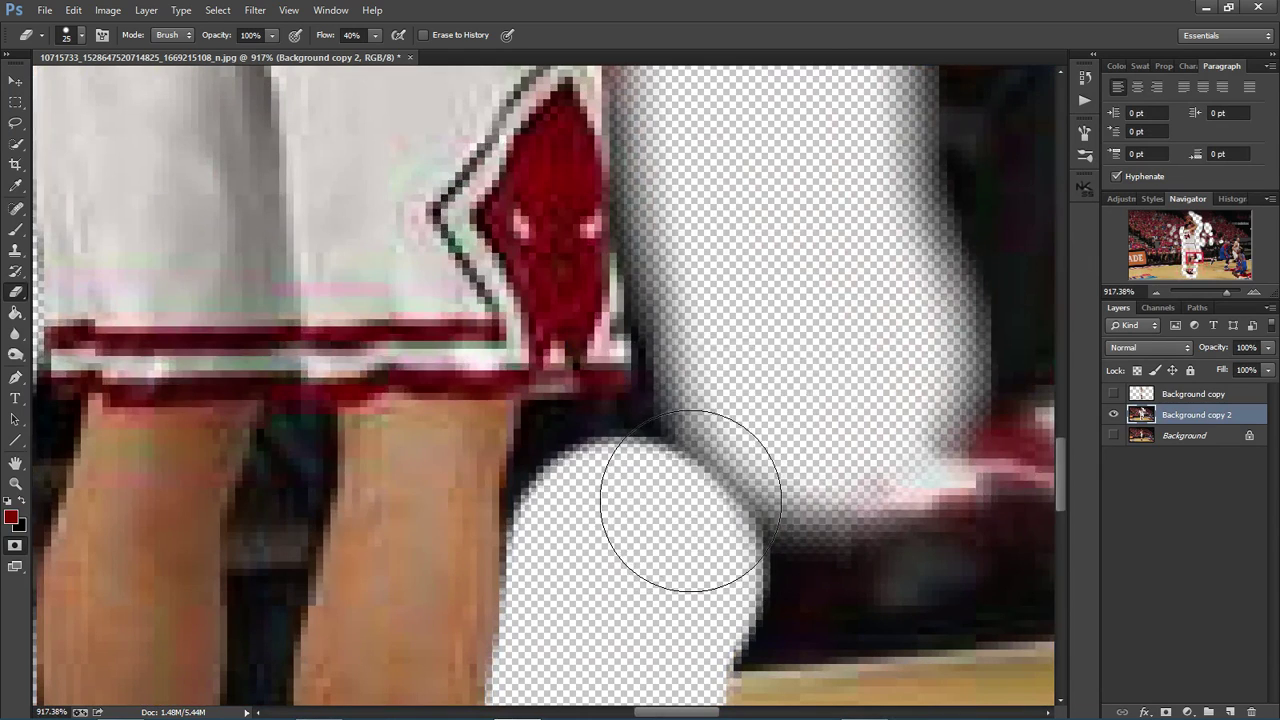
pyautogui.press('[')
pyautogui.press('[')
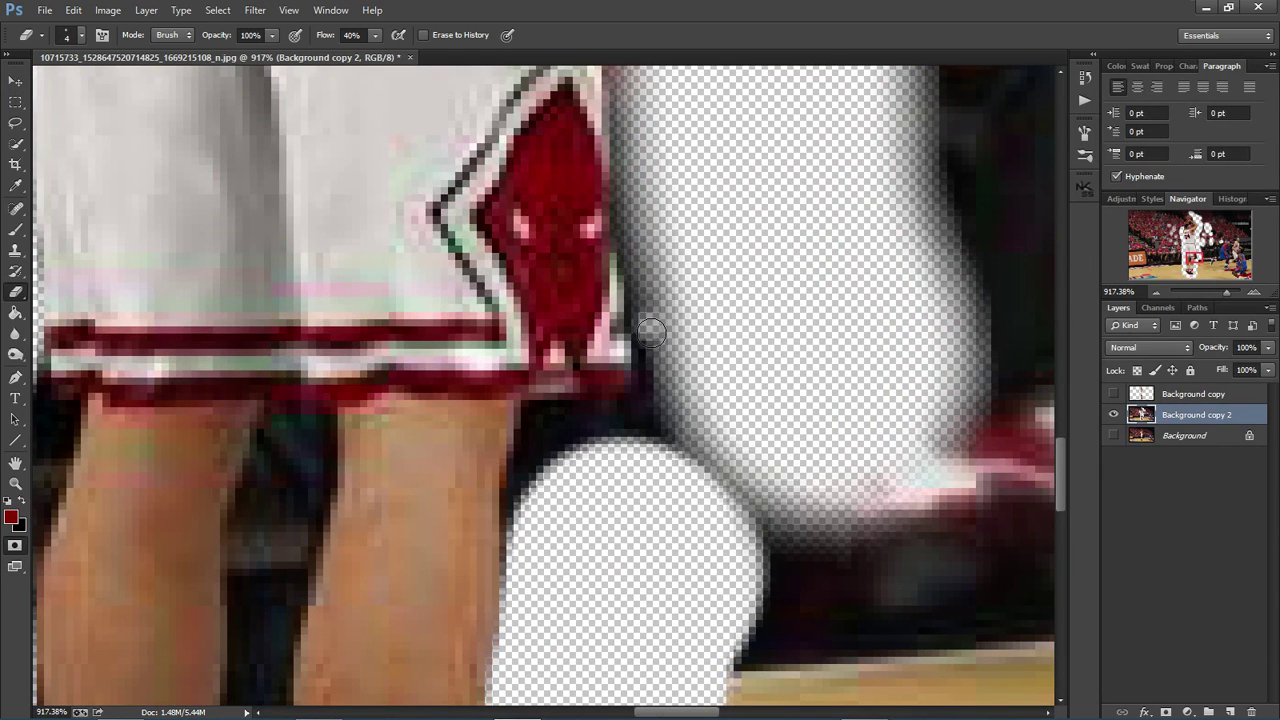
pyautogui.moveTo(652, 427); pyautogui.dragTo(641, 443)
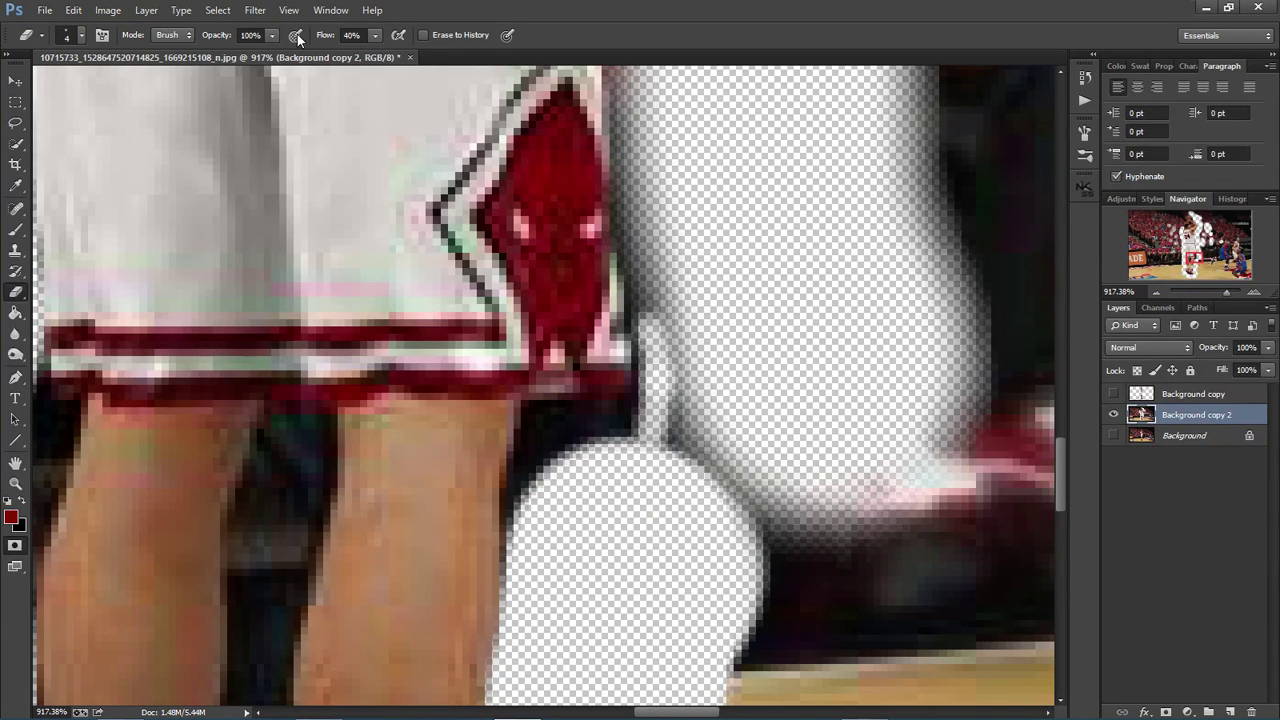
# Erase the dark remnants under the shorts' hem with a soft round 0% hardness brush, reduced to 8 px and 1 px.
pyautogui.click(84, 36)
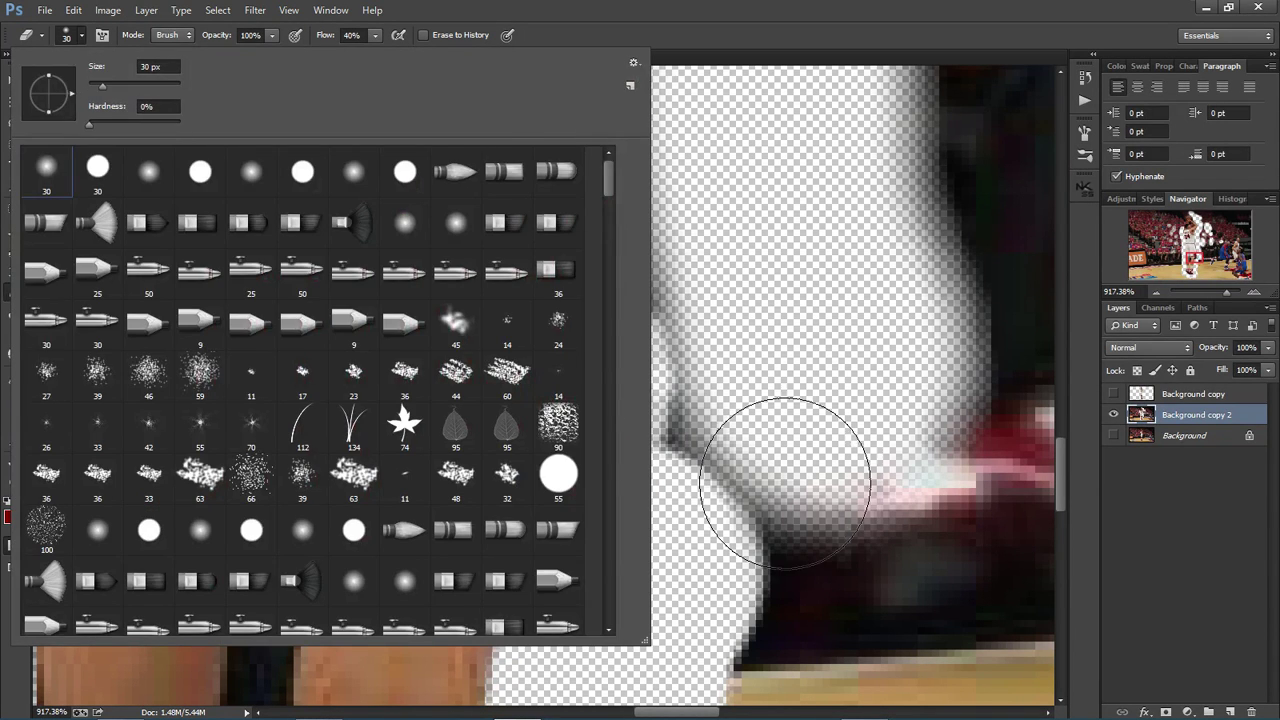
pyautogui.click(785, 484)
pyautogui.press('[')
pyautogui.press('[')
pyautogui.moveTo(614, 433)
pyautogui.mouseDown()
pyautogui.moveTo(563, 451)
pyautogui.moveTo(546, 511)
pyautogui.moveTo(551, 457)
pyautogui.mouseUp()
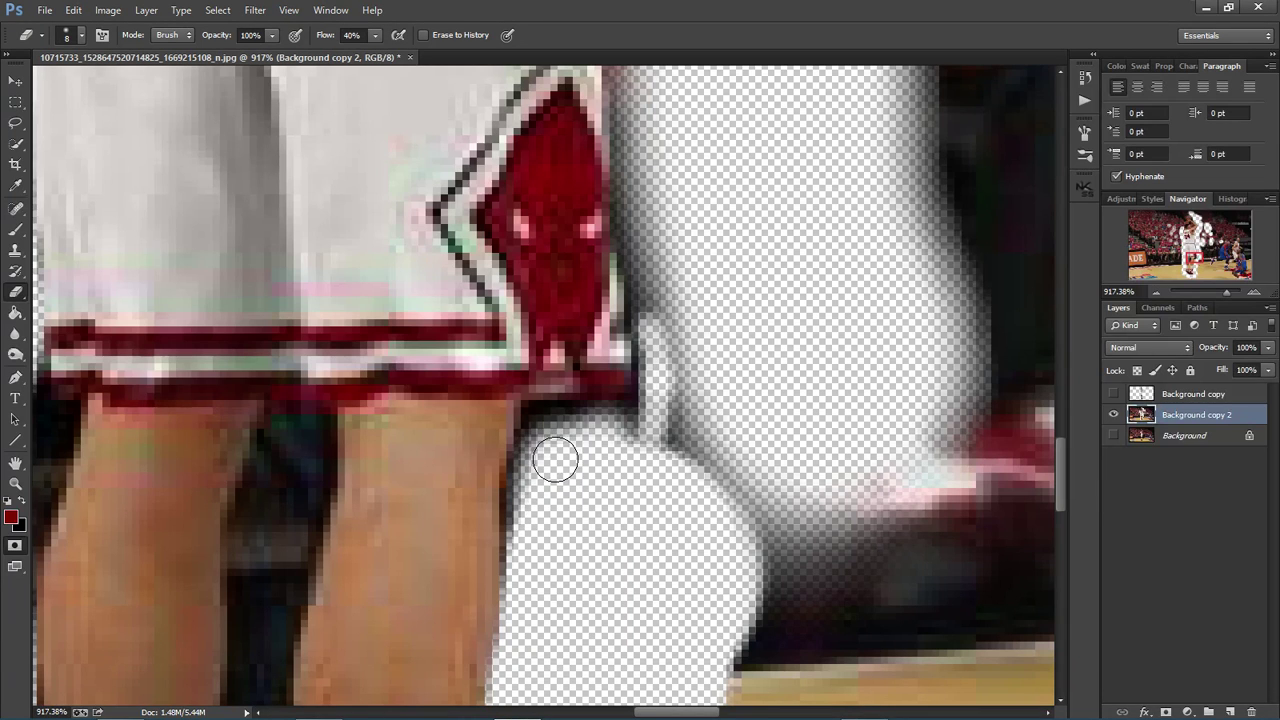
pyautogui.press('[')
pyautogui.press('[')
pyautogui.press('[')
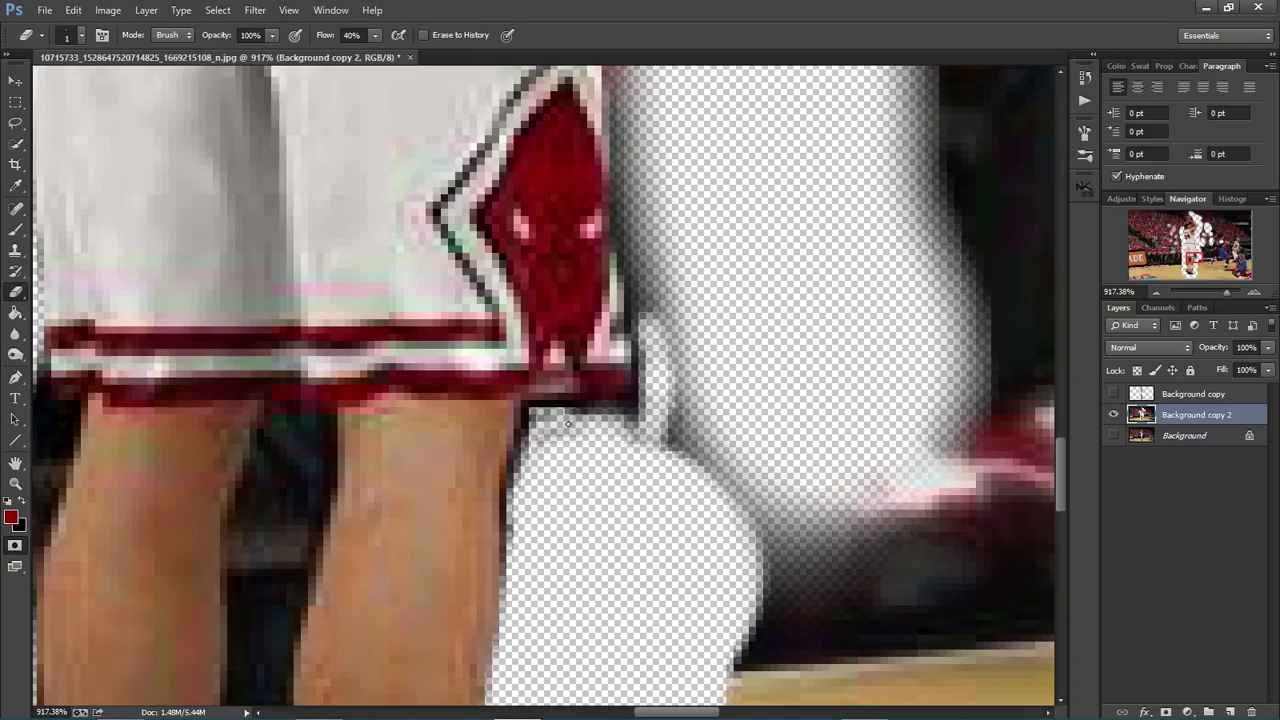
# Erase the leftover background fringe along the front side of the shorts with a soft 8 px brush.
pyautogui.scroll(-6, 642, 424)
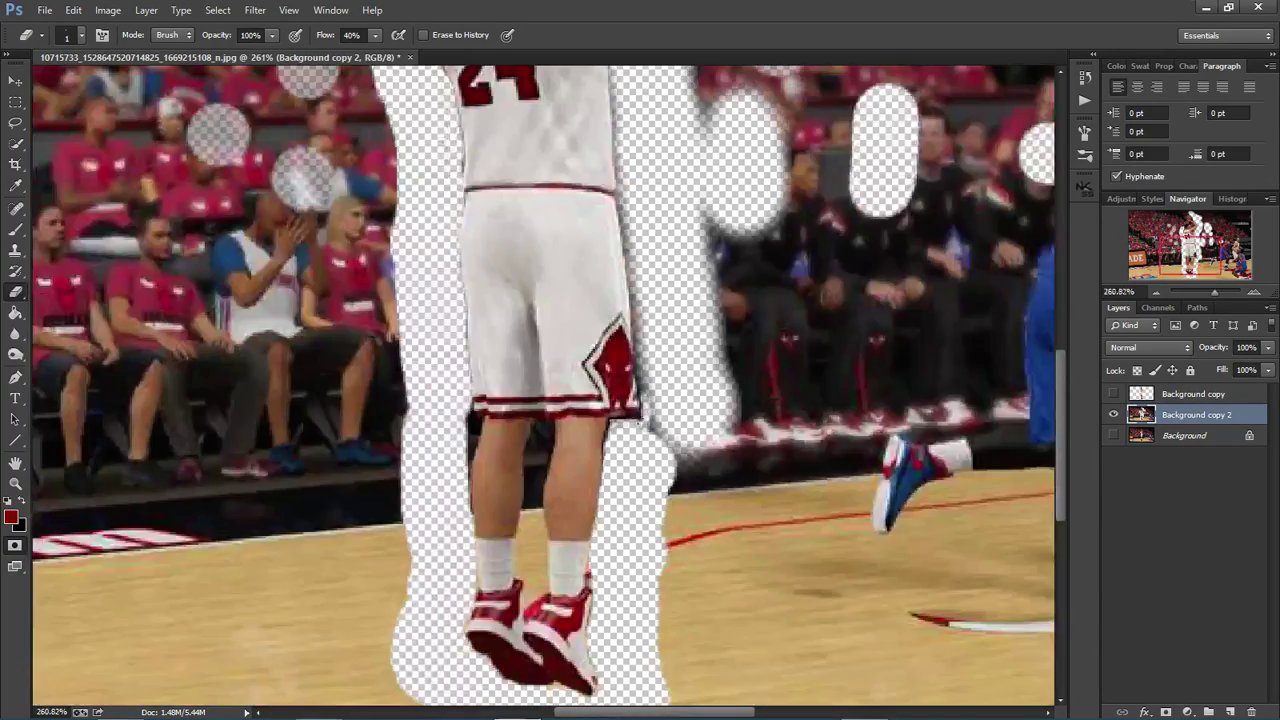
pyautogui.scroll(3, 665, 382)
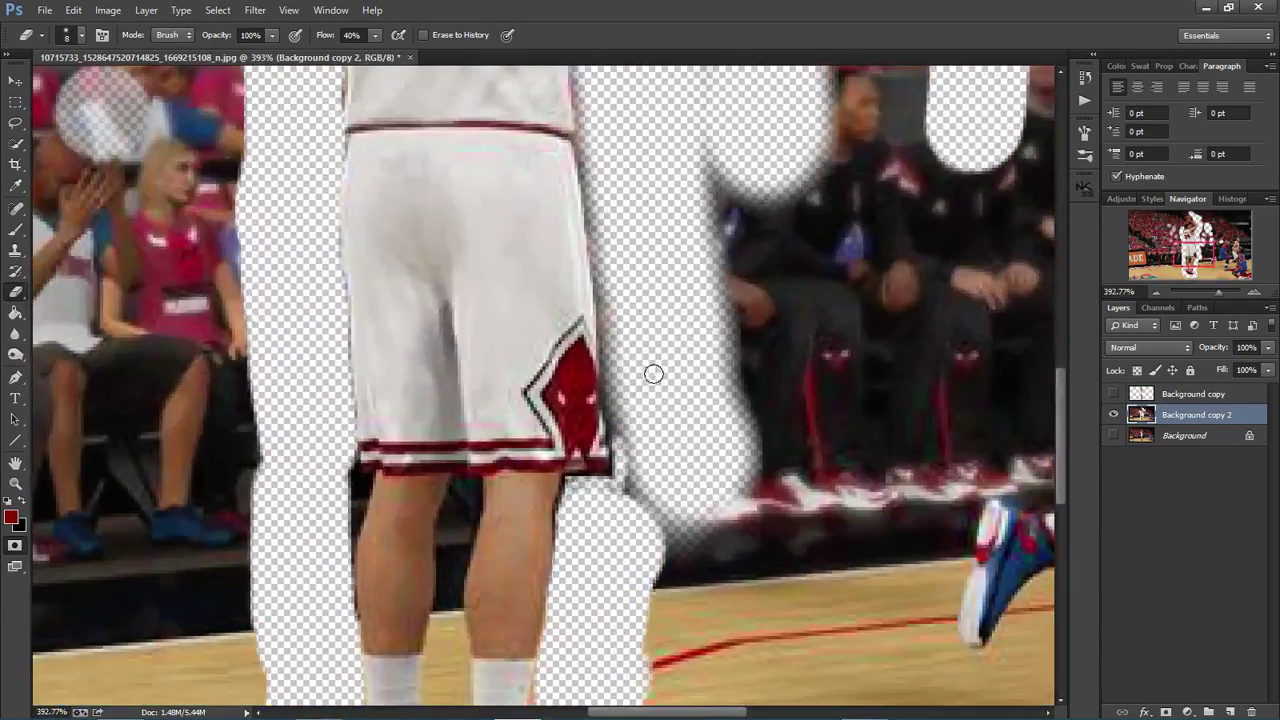
pyautogui.moveTo(667, 413)
pyautogui.mouseDown()
pyautogui.moveTo(666, 400)
pyautogui.moveTo(663, 463)
pyautogui.mouseUp()
# Reduce the soft eraser to 6 px and erase the background under the raised front arm beside the armpit.
pyautogui.scroll(-4, 673, 382)
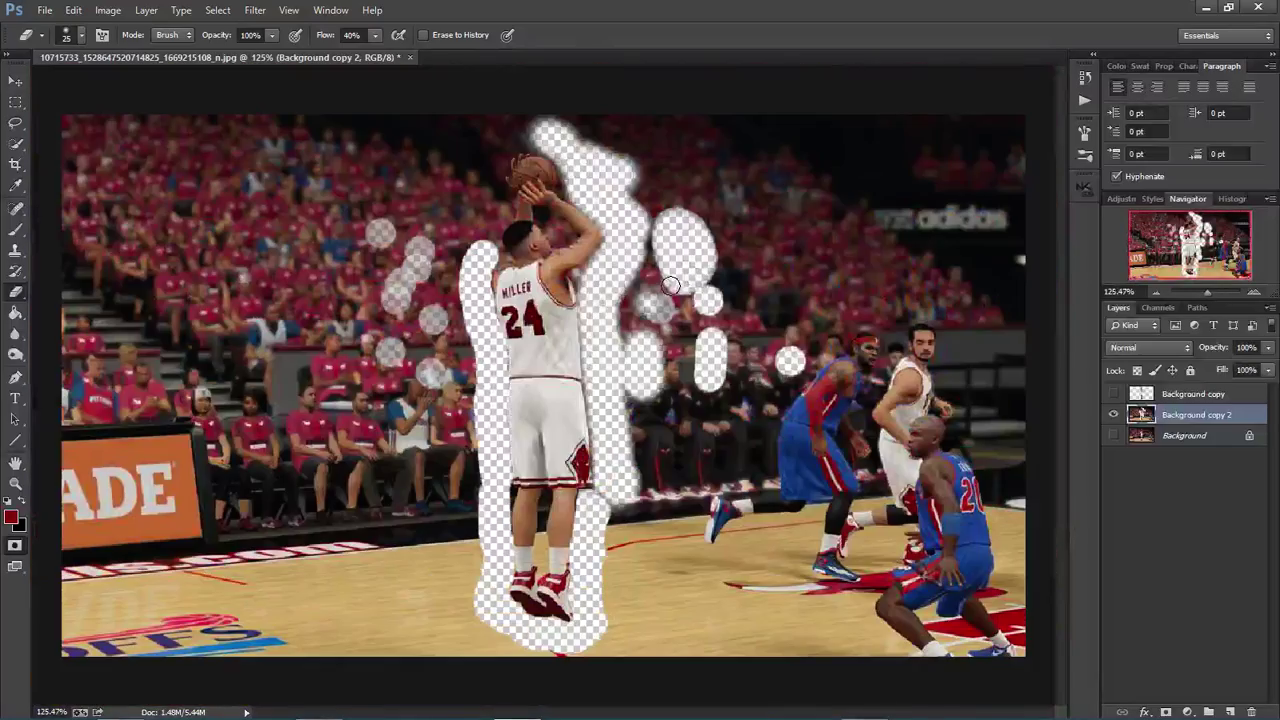
pyautogui.scroll(5, 596, 265)
pyautogui.press('[')
pyautogui.press('[')
pyautogui.press('[')
pyautogui.press('[')
pyautogui.press('[')
pyautogui.press('[')
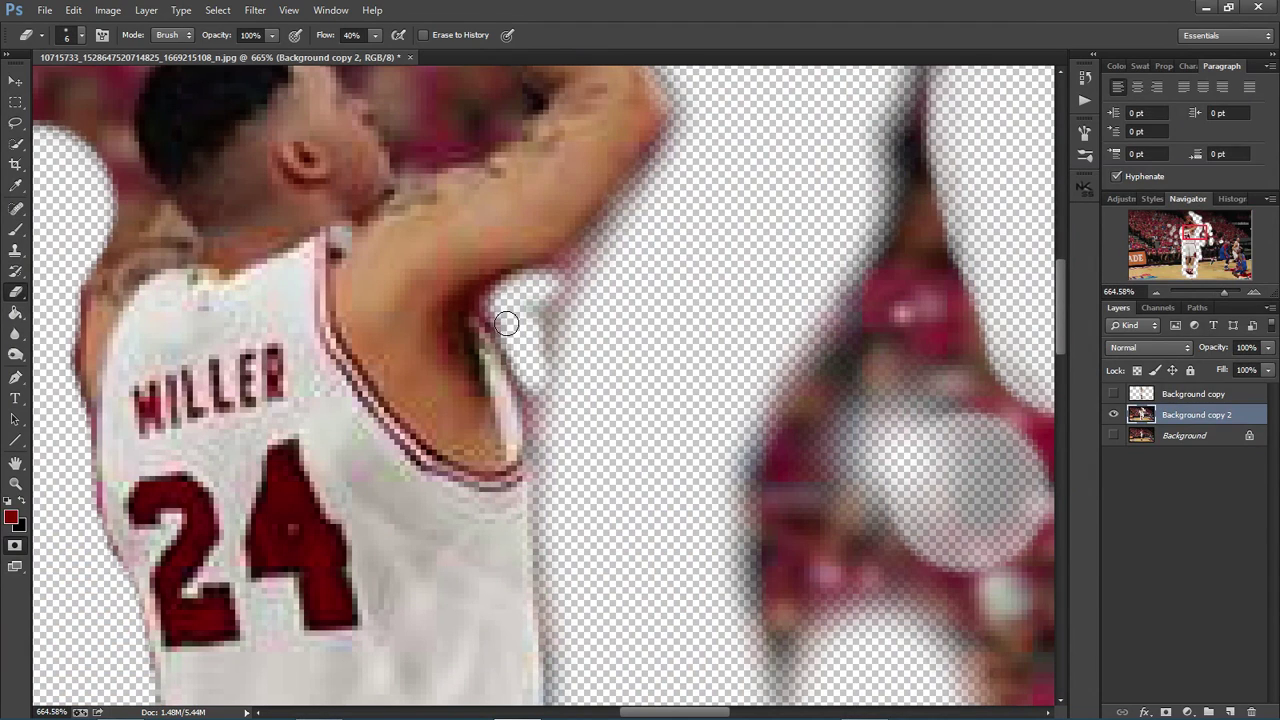
pyautogui.moveTo(545, 295)
pyautogui.mouseDown()
pyautogui.moveTo(562, 405)
pyautogui.moveTo(551, 425)
pyautogui.moveTo(586, 254)
pyautogui.moveTo(550, 287)
pyautogui.mouseUp()
# Erase the crowd enclosed between the player's raised arms and face with the soft 6 px brush.
pyautogui.scroll(-8, 611, 260)
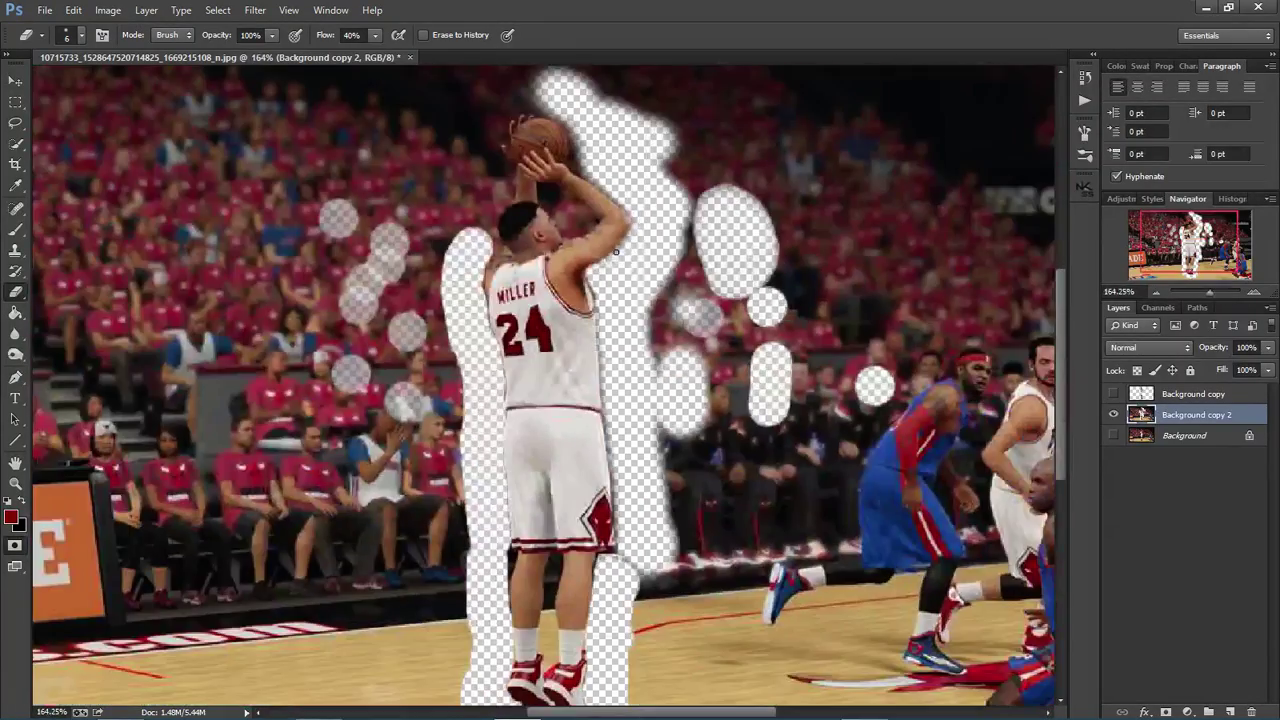
pyautogui.scroll(9, 532, 143)
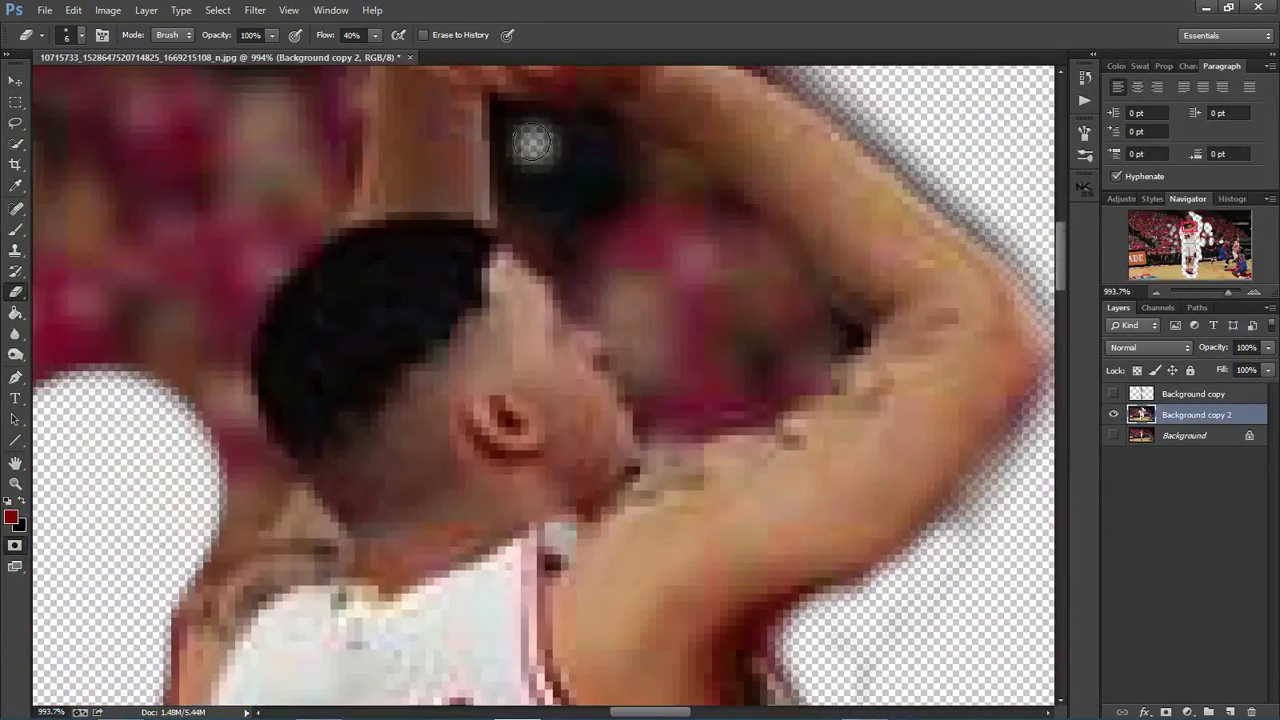
pyautogui.moveTo(532, 143)
pyautogui.mouseDown()
pyautogui.moveTo(604, 162)
pyautogui.moveTo(726, 236)
pyautogui.moveTo(715, 229)
pyautogui.moveTo(795, 319)
pyautogui.moveTo(802, 367)
pyautogui.moveTo(669, 419)
pyautogui.moveTo(680, 382)
pyautogui.moveTo(743, 339)
pyautogui.moveTo(758, 344)
pyautogui.moveTo(645, 231)
pyautogui.moveTo(533, 177)
pyautogui.moveTo(527, 221)
pyautogui.moveTo(692, 321)
pyautogui.moveTo(585, 282)
pyautogui.moveTo(675, 335)
pyautogui.moveTo(630, 309)
pyautogui.moveTo(659, 343)
pyautogui.moveTo(651, 369)
pyautogui.moveTo(652, 358)
pyautogui.moveTo(665, 390)
pyautogui.moveTo(745, 376)
pyautogui.moveTo(710, 370)
pyautogui.moveTo(726, 308)
pyautogui.moveTo(622, 218)
pyautogui.moveTo(636, 228)
pyautogui.moveTo(570, 212)
pyautogui.mouseUp()
pyautogui.moveTo(536, 158)
pyautogui.mouseDown()
pyautogui.moveTo(741, 284)
pyautogui.moveTo(775, 335)
pyautogui.mouseUp()
pyautogui.scroll(-5, 760, 315)
pyautogui.scroll(5, 688, 269)
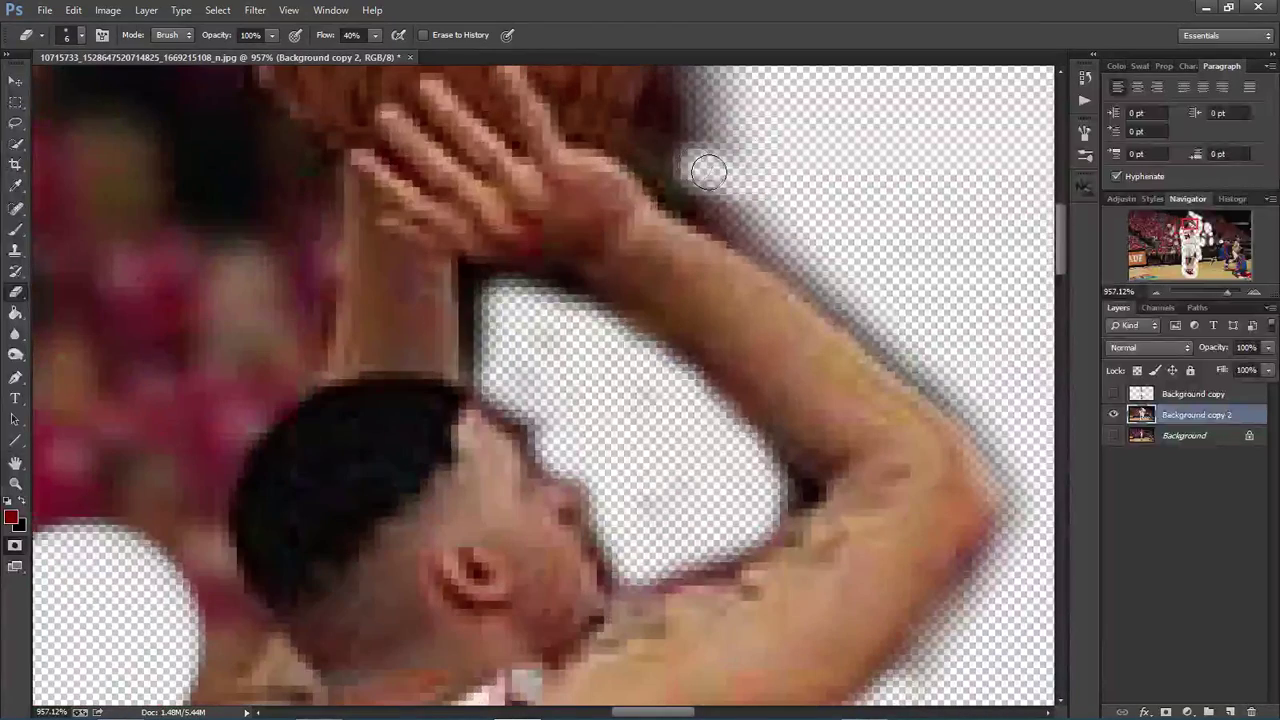
# Erase the dark fringe along the outer edge of the front forearm, from the wrist around the elbow.
pyautogui.moveTo(708, 172)
pyautogui.mouseDown()
pyautogui.moveTo(673, 153)
pyautogui.moveTo(872, 307)
pyautogui.moveTo(750, 220)
pyautogui.mouseUp()
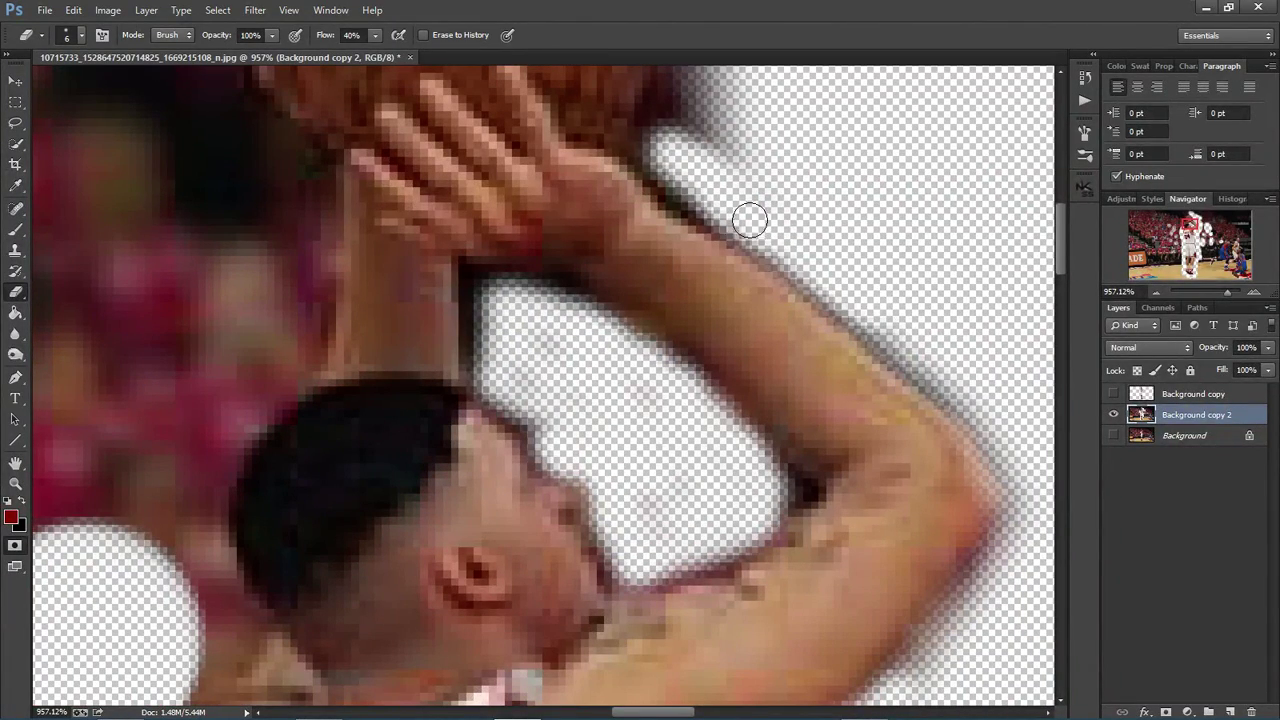
pyautogui.moveTo(870, 298); pyautogui.dragTo(890, 323)
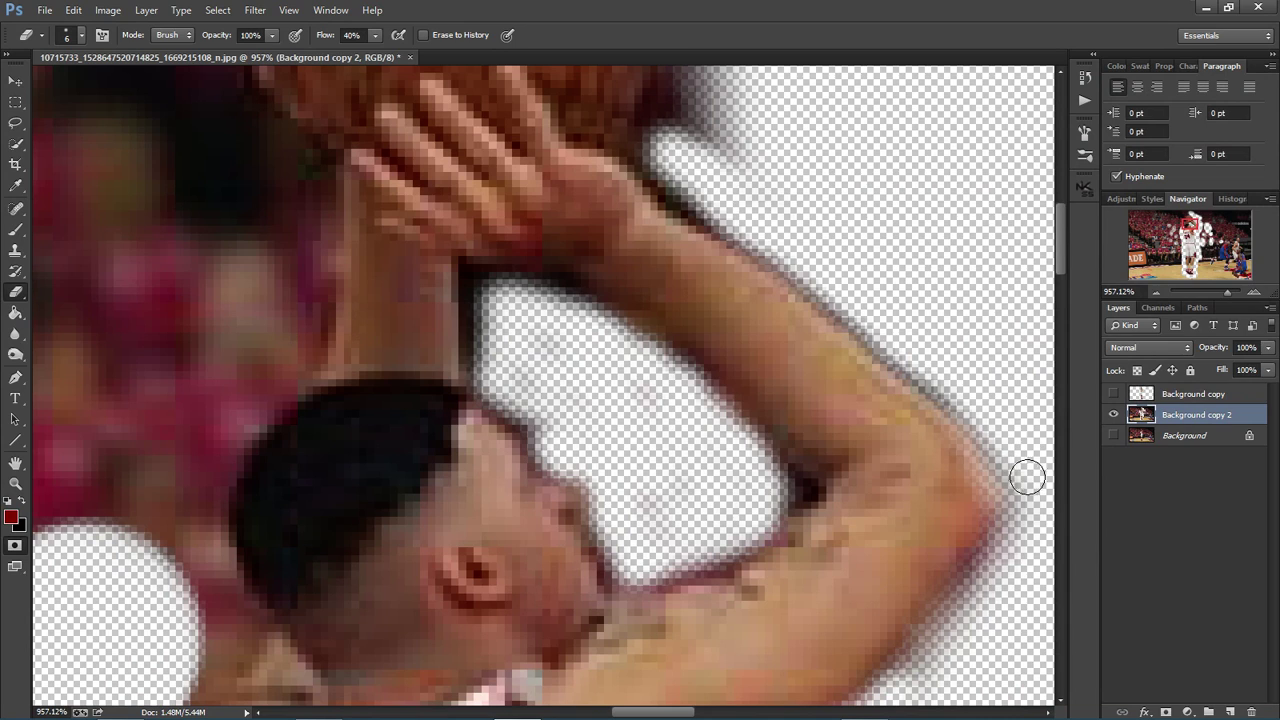
pyautogui.moveTo(960, 632); pyautogui.dragTo(1005, 553)
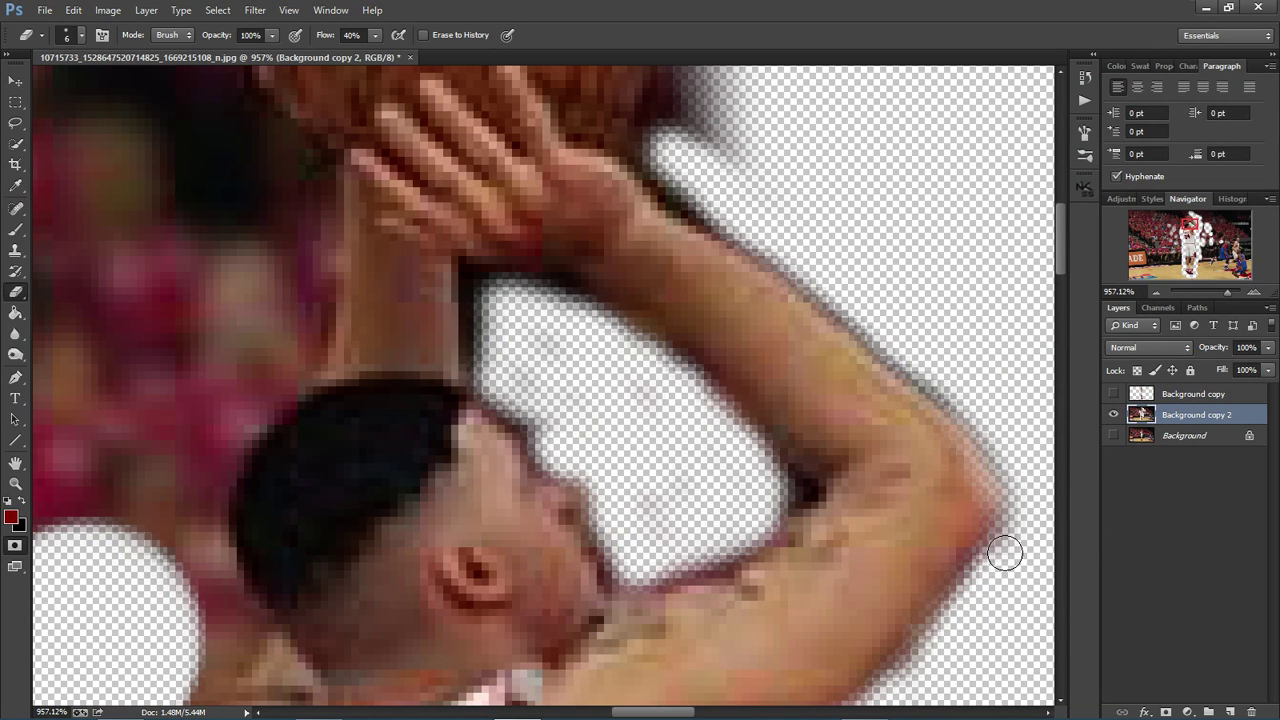
pyautogui.scroll(-5, 708, 443)
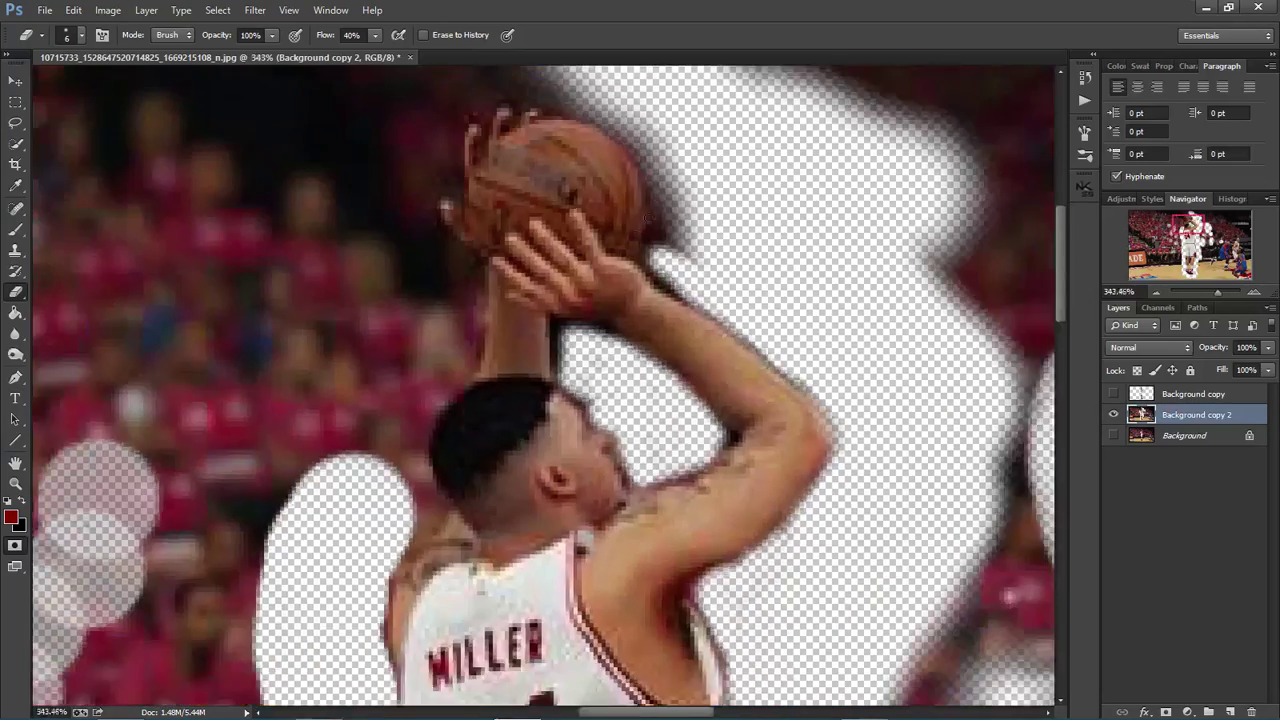
# Clean the dark fringe around the front edge of the basketball down to the wrist with soft 9 px and 3 px brushes.
pyautogui.scroll(5, 645, 178)
pyautogui.moveTo(643, 170)
pyautogui.mouseDown()
pyautogui.moveTo(657, 277)
pyautogui.moveTo(646, 289)
pyautogui.moveTo(671, 294)
pyautogui.moveTo(688, 330)
pyautogui.mouseUp()
pyautogui.scroll(-2, 650, 162)
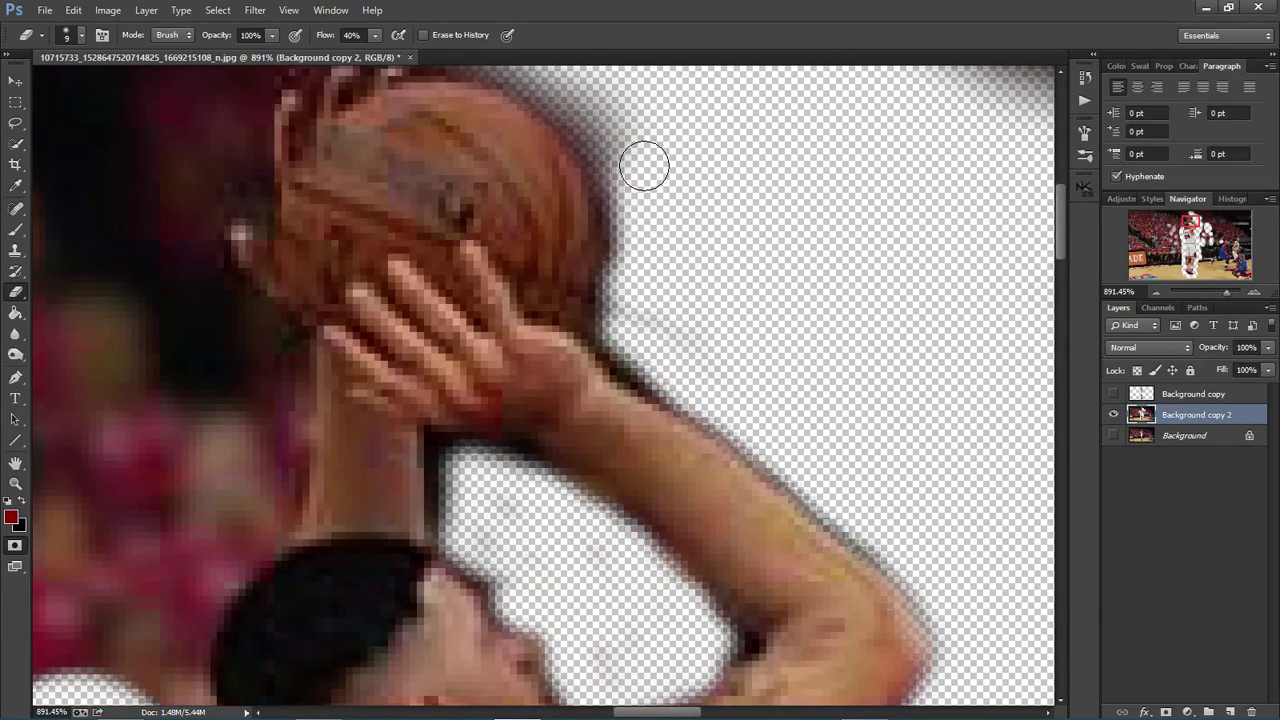
pyautogui.scroll(-3, 640, 160)
pyautogui.scroll(4, 643, 152)
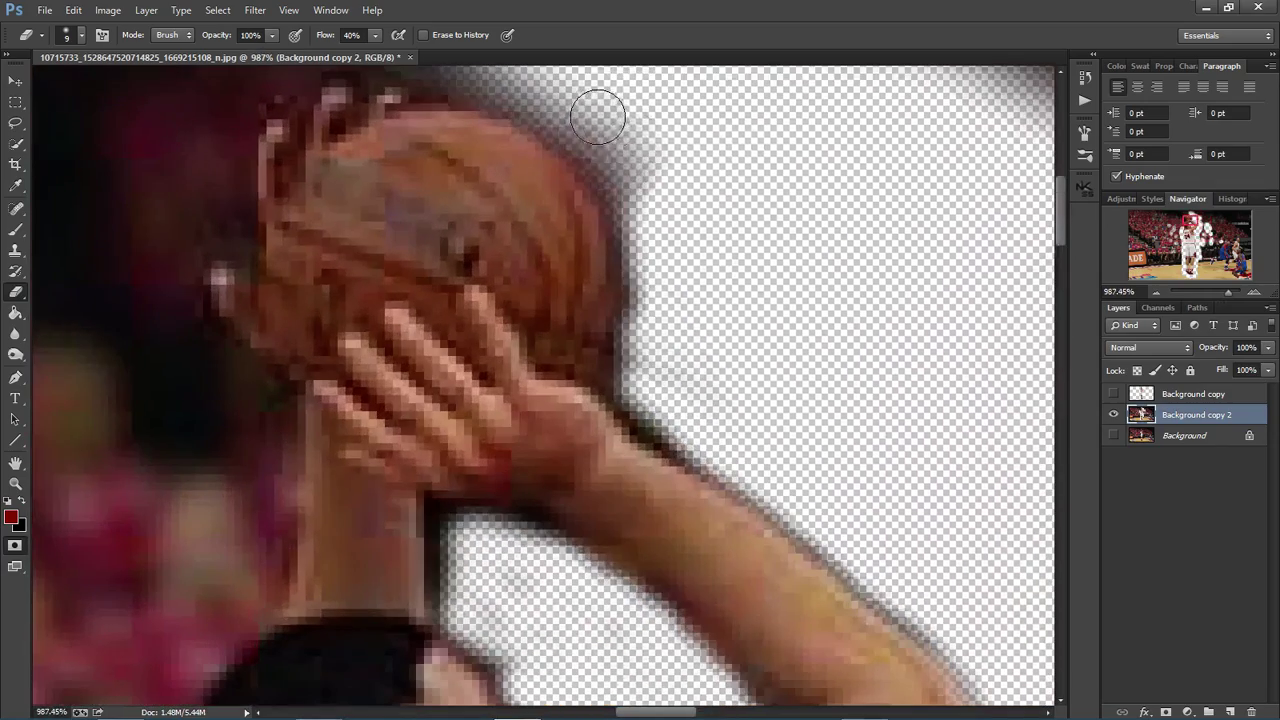
pyautogui.moveTo(600, 108)
pyautogui.mouseDown()
pyautogui.moveTo(646, 160)
pyautogui.moveTo(621, 128)
pyautogui.moveTo(639, 144)
pyautogui.moveTo(532, 91)
pyautogui.moveTo(674, 184)
pyautogui.moveTo(665, 265)
pyautogui.moveTo(656, 205)
pyautogui.moveTo(659, 348)
pyautogui.mouseUp()
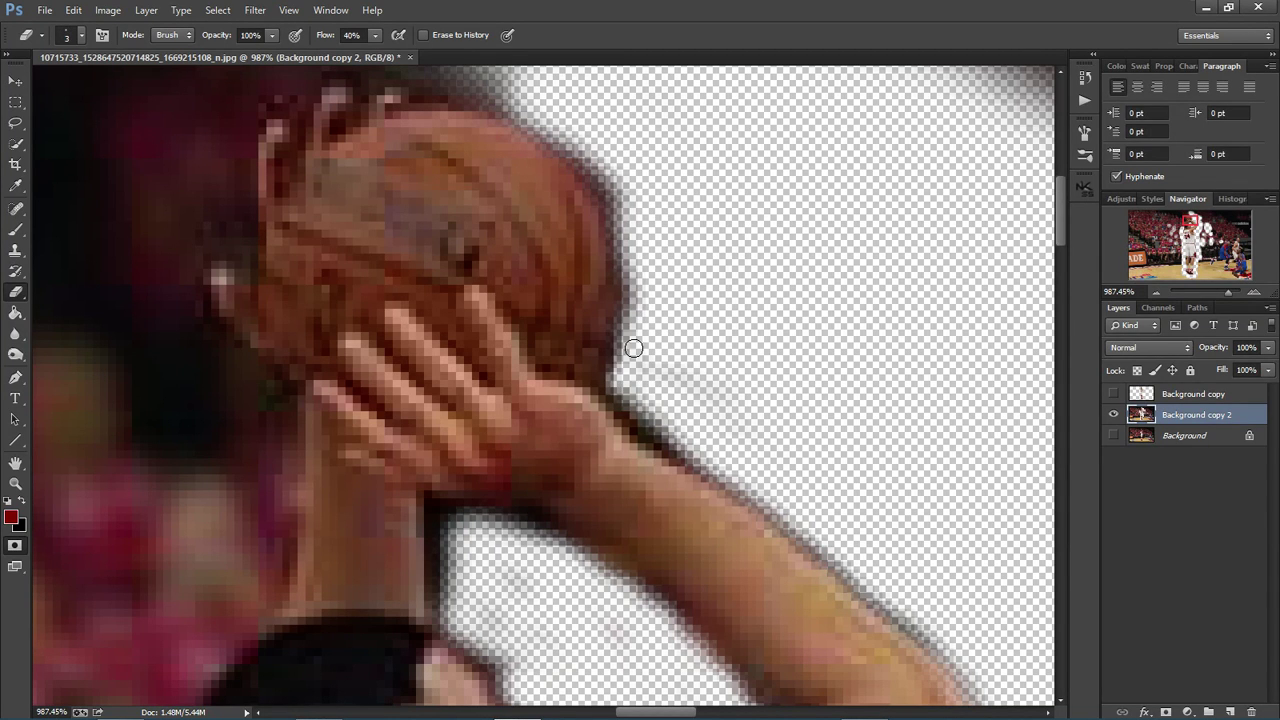
# Erase around the ball's top and fingertips, then down the back arm and head to the shoulder with 5 px and 8 px brushes.
pyautogui.scroll(-4, 639, 304)
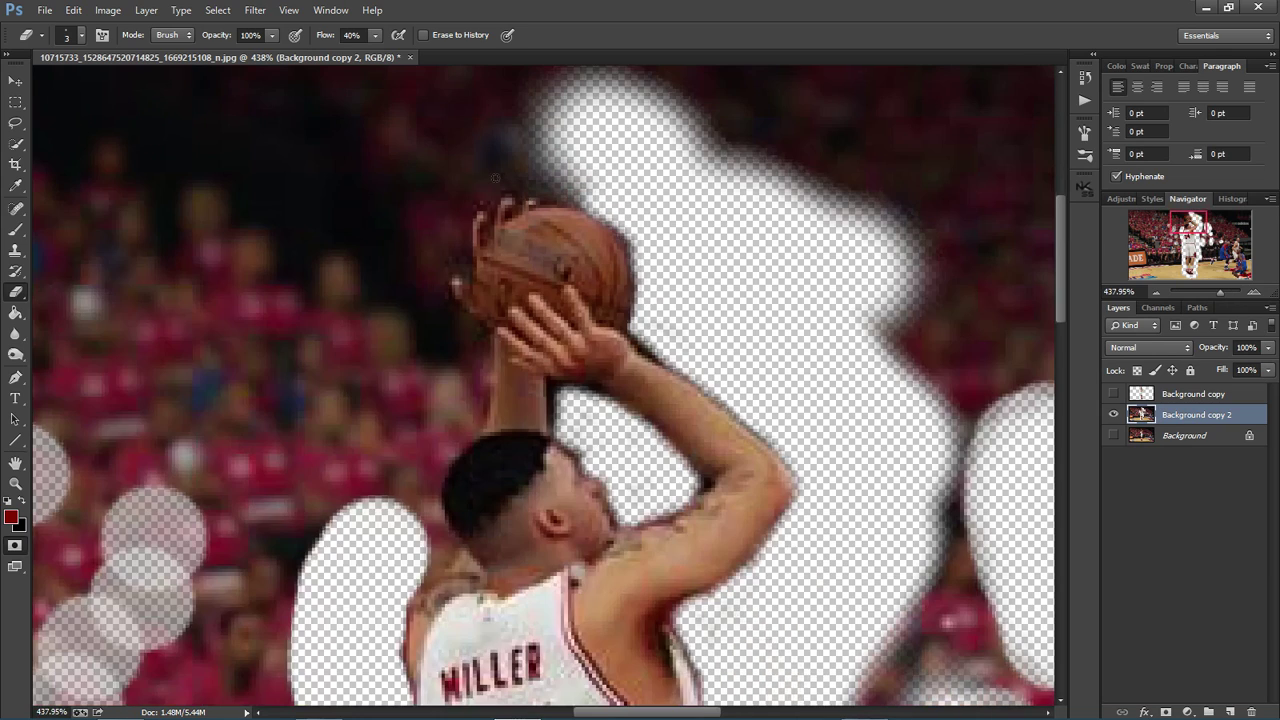
pyautogui.scroll(3, 678, 226)
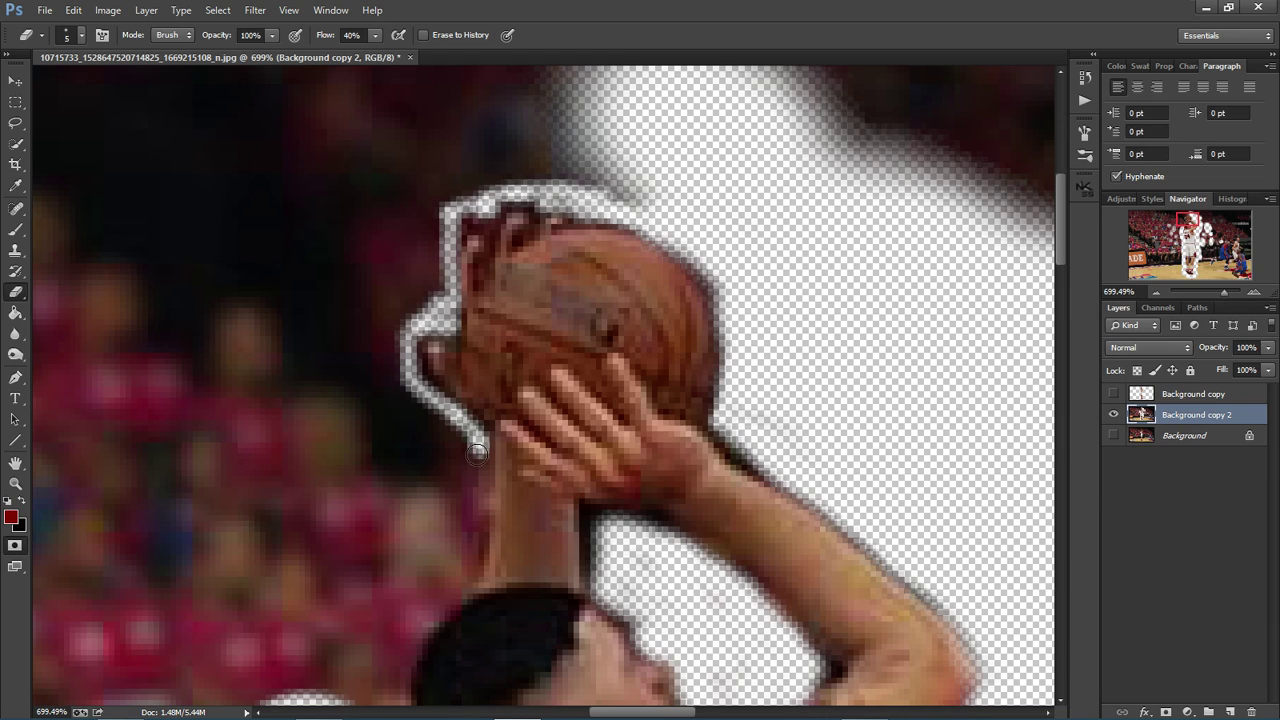
pyautogui.moveTo(470, 472)
pyautogui.mouseDown()
pyautogui.moveTo(465, 460)
pyautogui.moveTo(455, 555)
pyautogui.moveTo(384, 664)
pyautogui.moveTo(435, 420)
pyautogui.moveTo(435, 320)
pyautogui.moveTo(504, 395)
pyautogui.mouseUp()
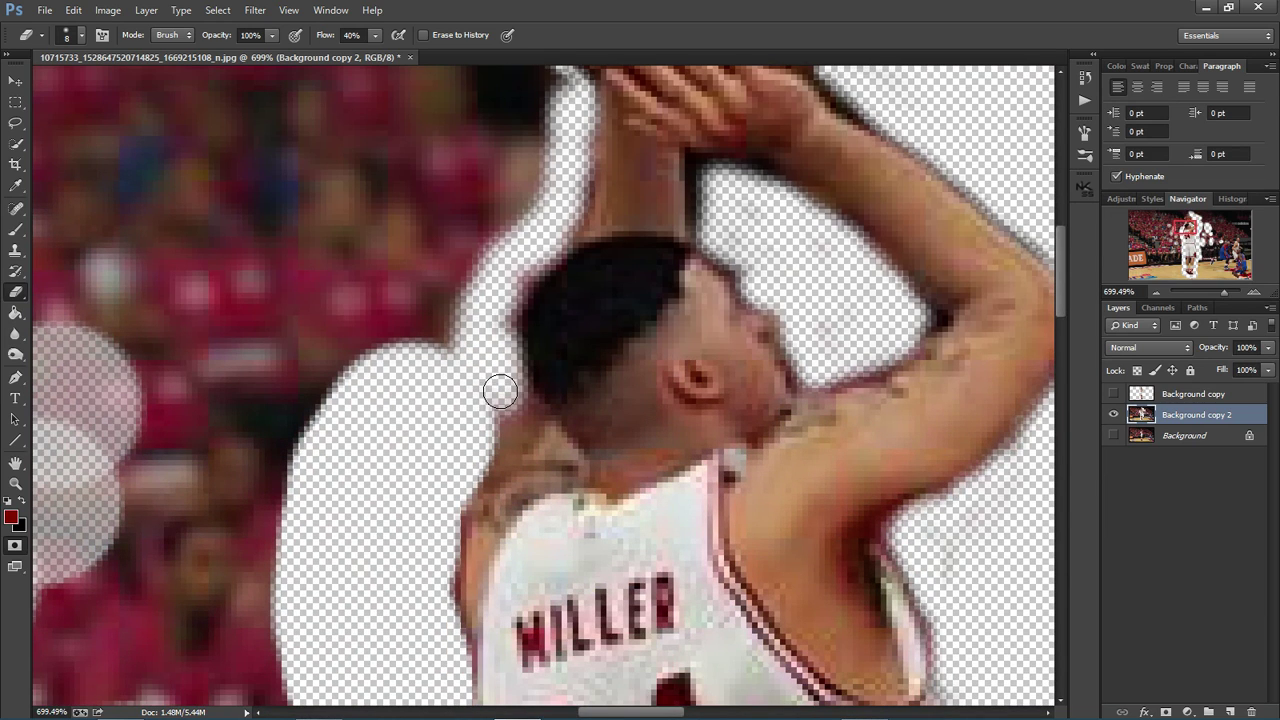
pyautogui.moveTo(478, 322)
pyautogui.mouseDown()
pyautogui.moveTo(501, 417)
pyautogui.moveTo(489, 445)
pyautogui.mouseUp()
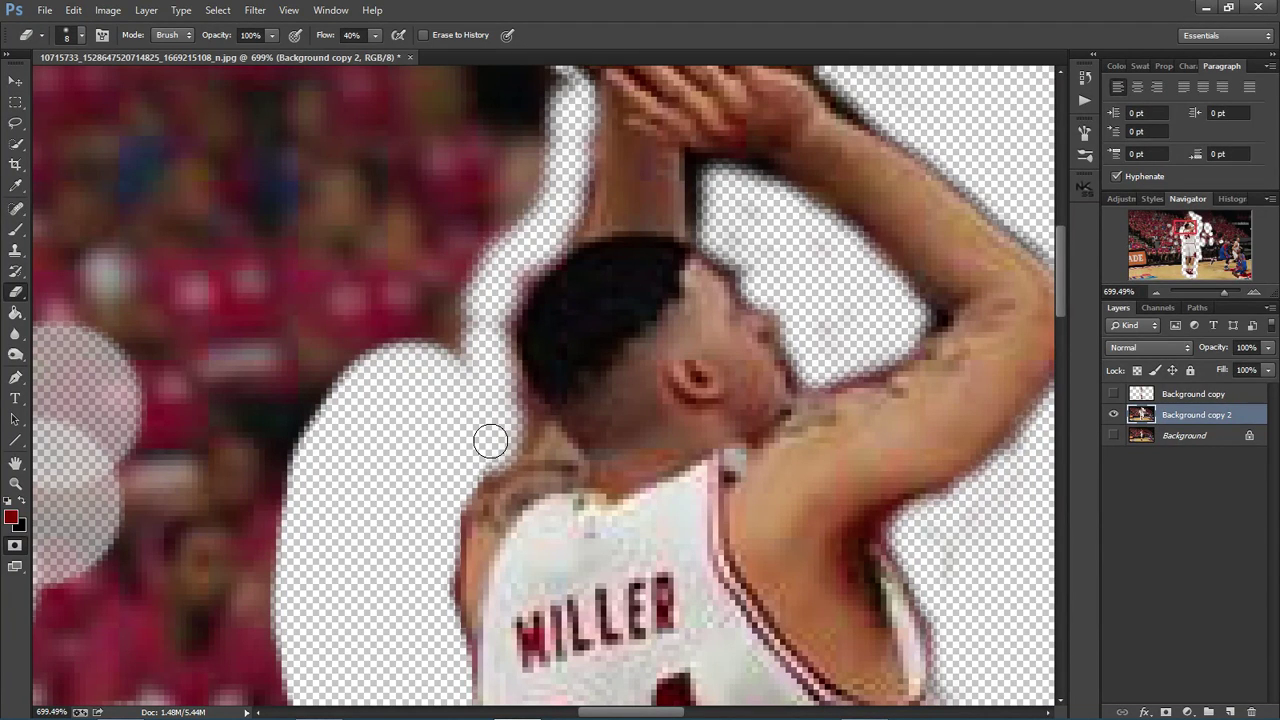
# Erase the fringe behind the player's neck and along the back of his head with a hard 3 px brush.
pyautogui.click(82, 36)
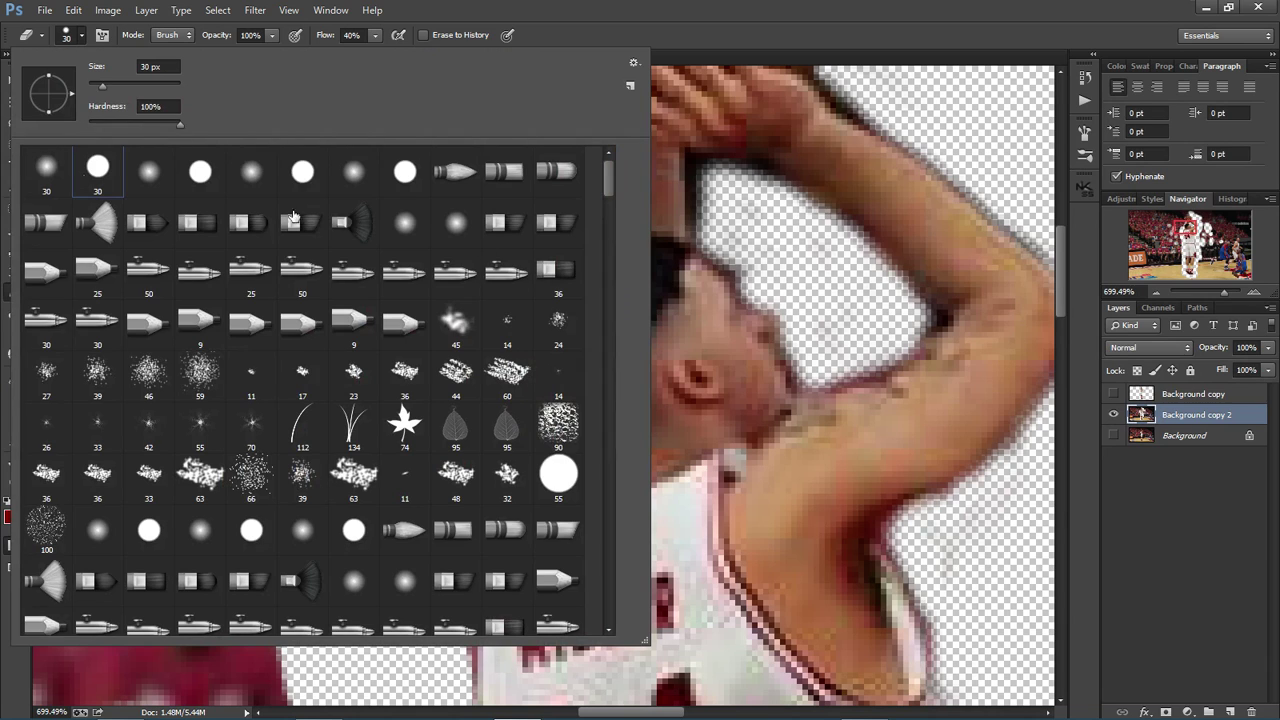
pyautogui.click(1015, 584)
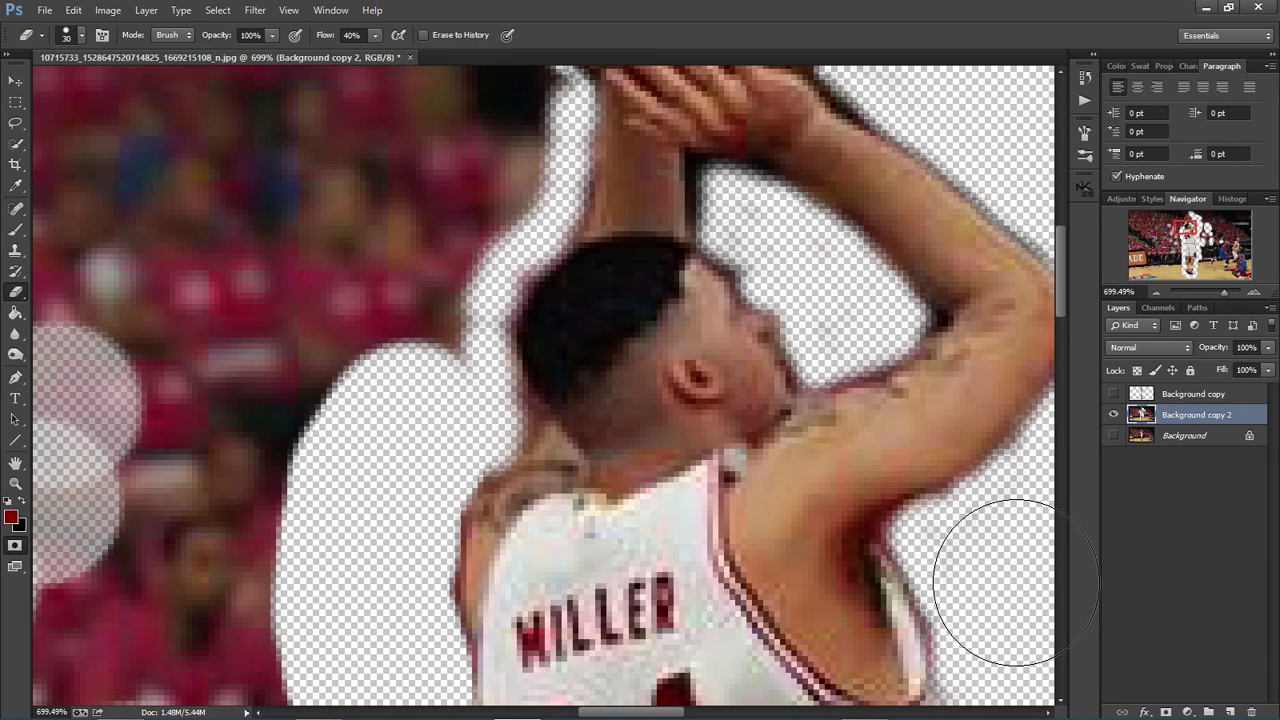
pyautogui.press('[')
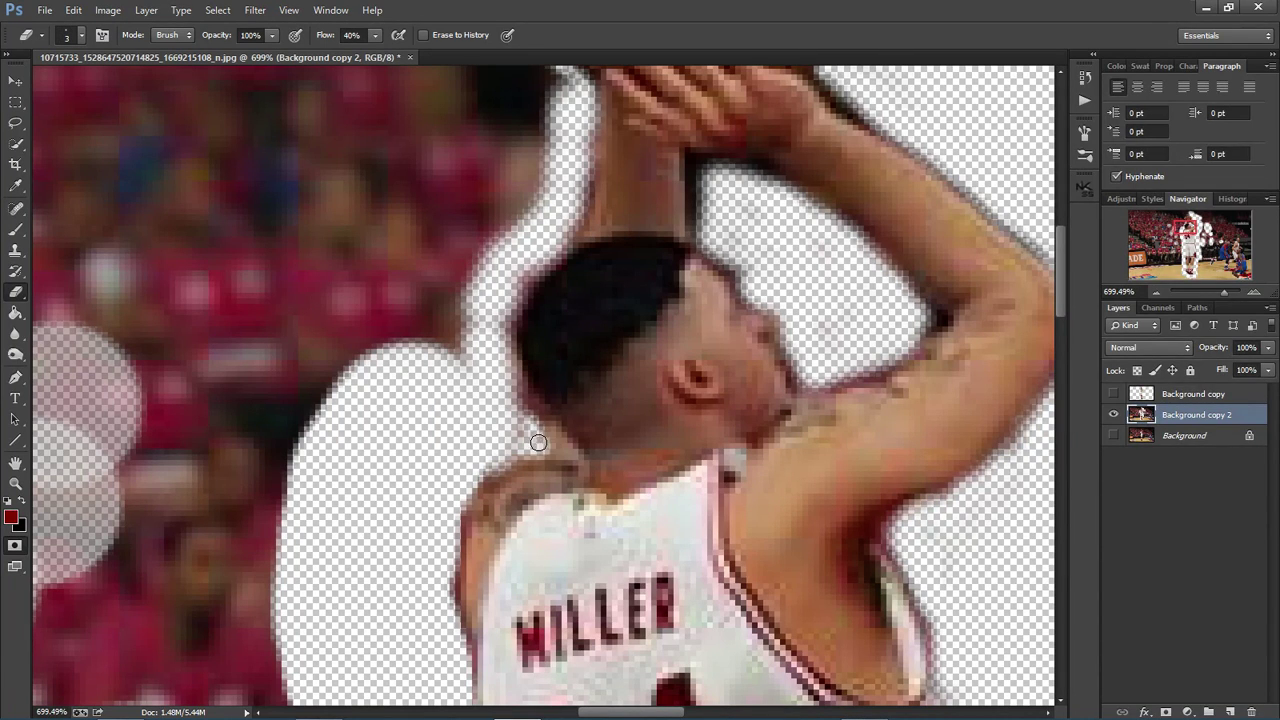
pyautogui.moveTo(540, 432); pyautogui.dragTo(516, 417)
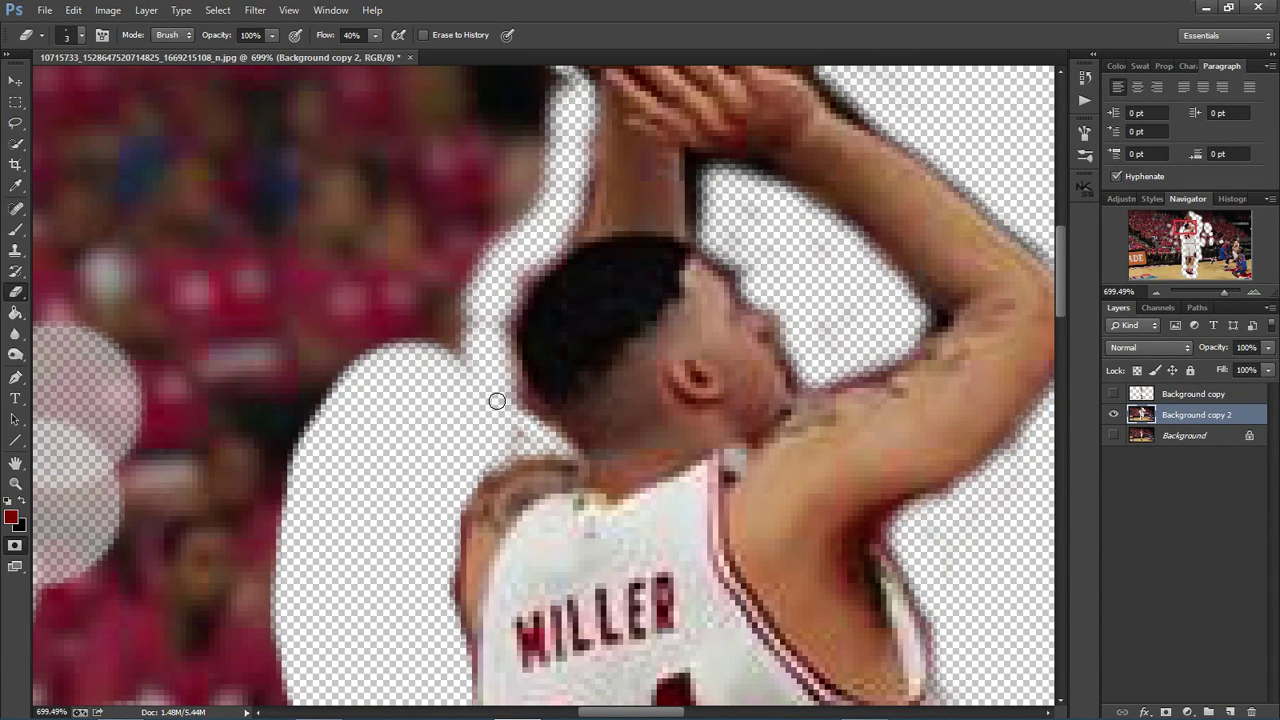
pyautogui.scroll(-10, 497, 401)
pyautogui.scroll(9, 497, 398)
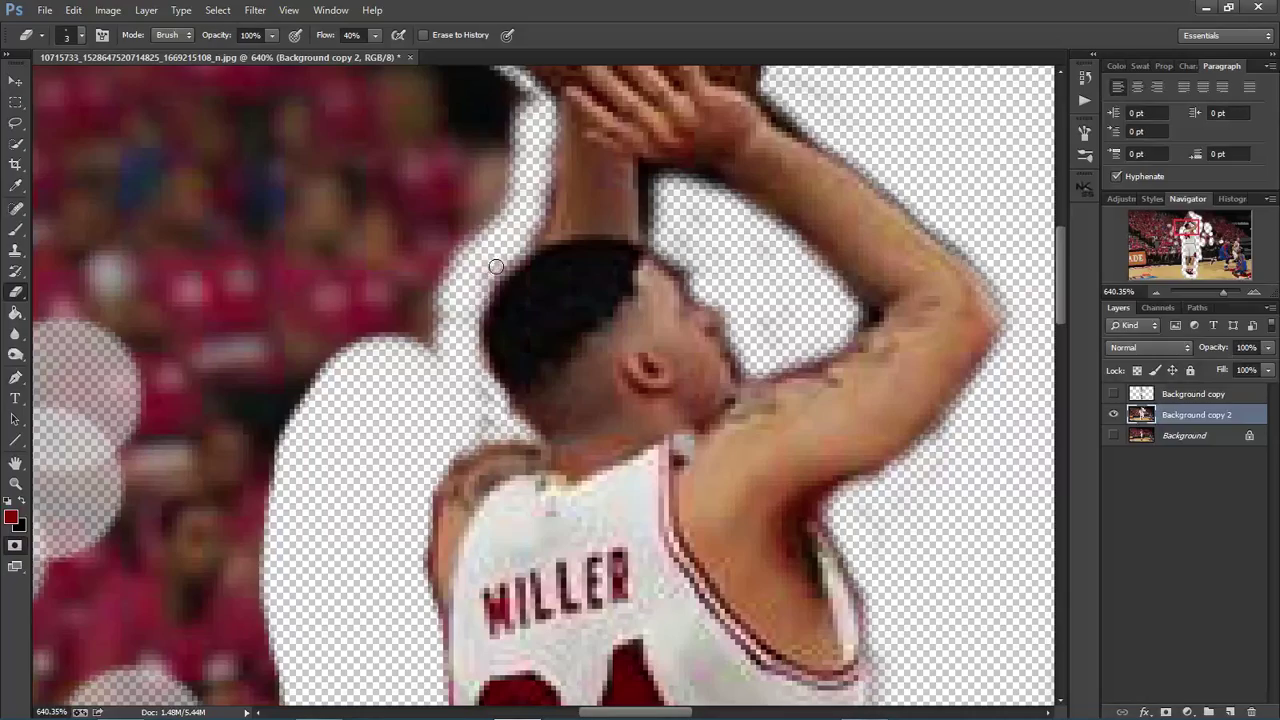
pyautogui.moveTo(473, 310); pyautogui.dragTo(483, 292)
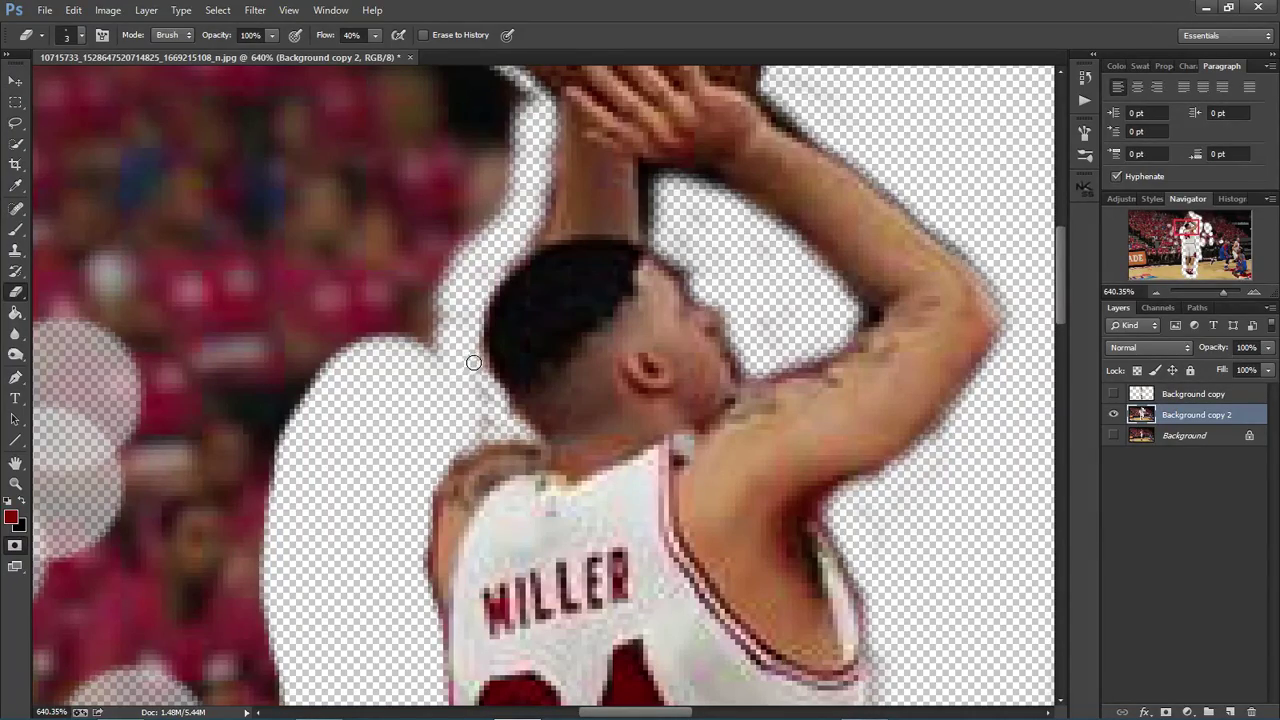
# Erase a thin strip of the dark fringe along the back forearm's inner edge with a hard 1 px brush.
pyautogui.scroll(-6, 473, 362)
pyautogui.scroll(5, 590, 341)
pyautogui.press('[')
pyautogui.press('[')
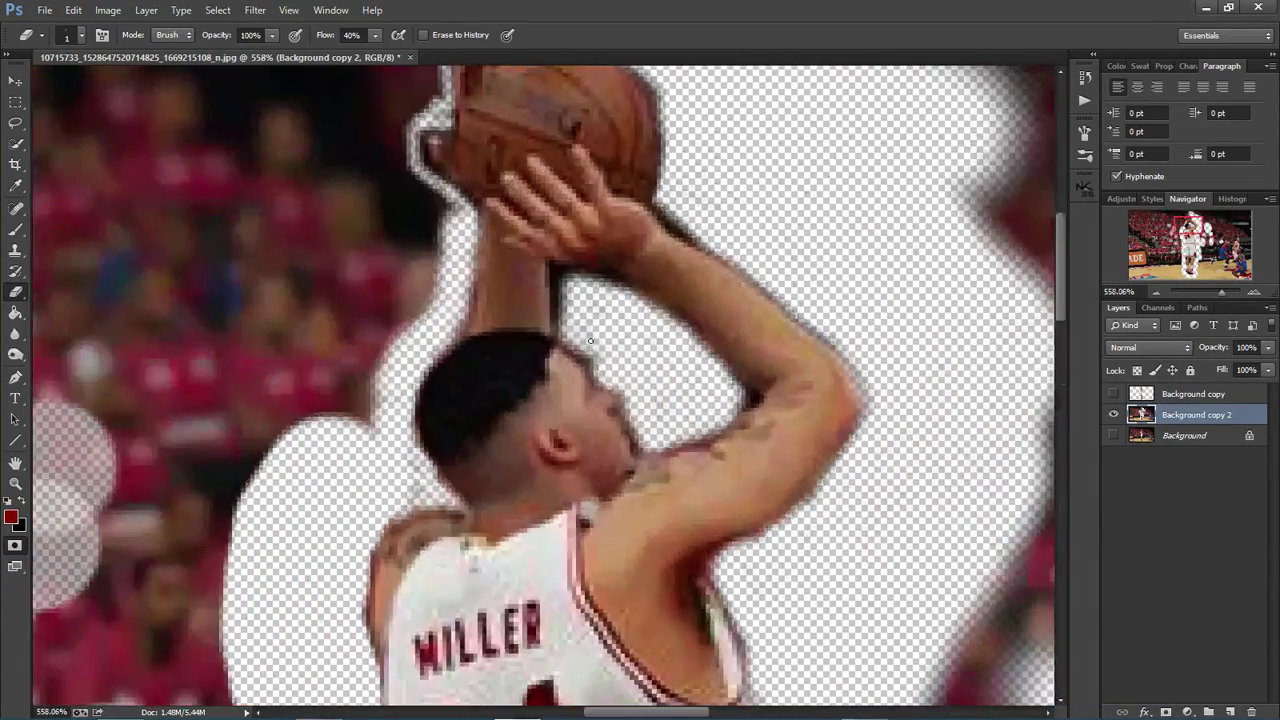
pyautogui.scroll(5, 590, 341)
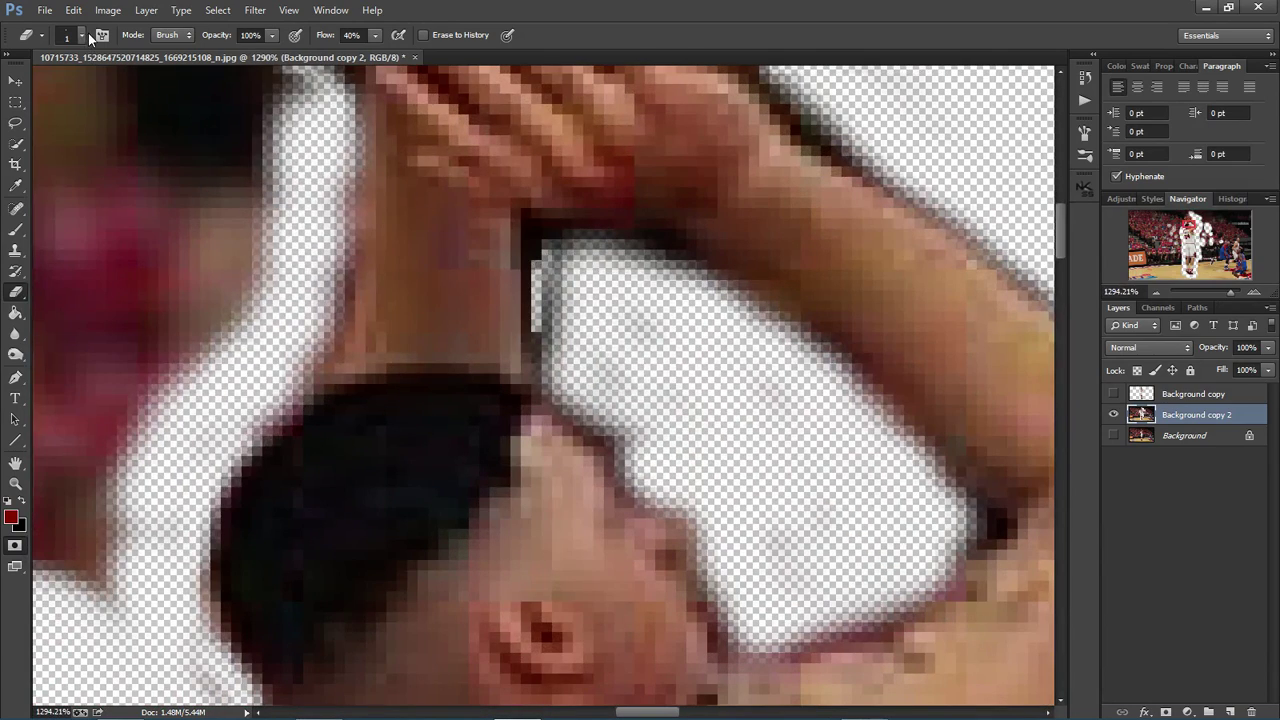
# Erase the dark strip between the back forearm and forehead with a soft round brush at 9 px and 5 px.
pyautogui.click(82, 35)
pyautogui.click(58, 178)
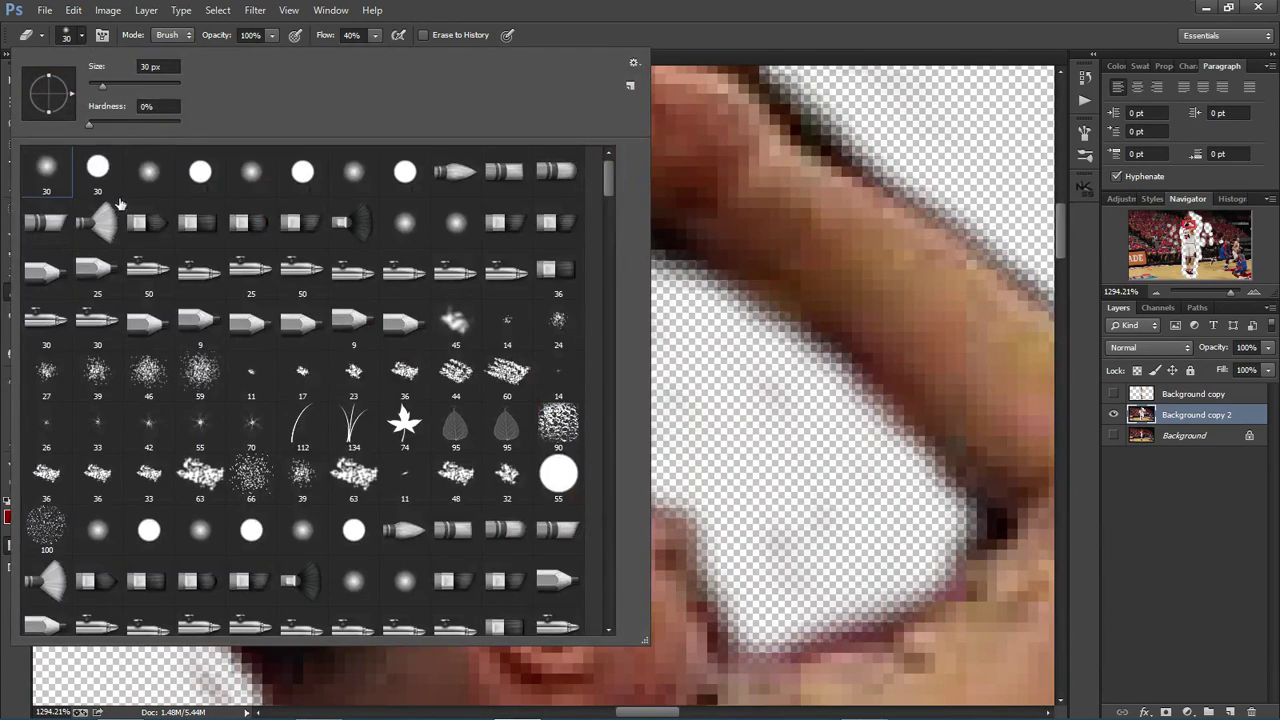
pyautogui.click(788, 472)
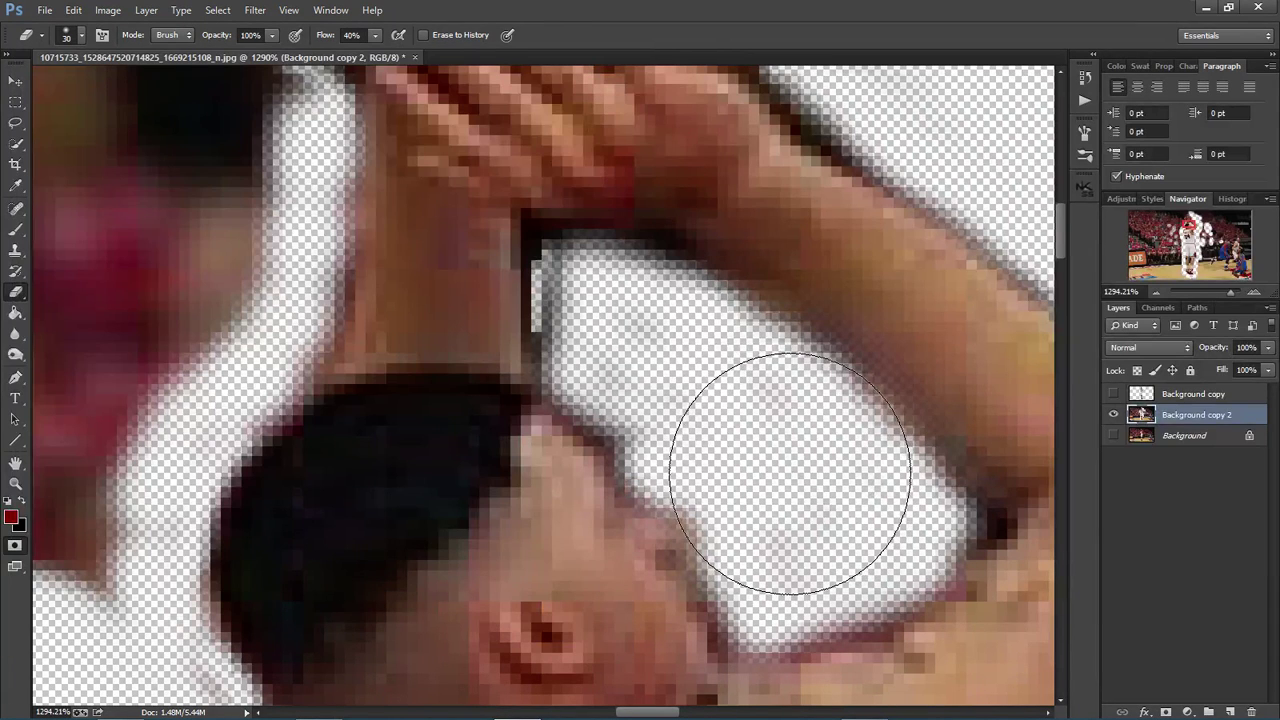
pyautogui.press('[')
pyautogui.press('[')
pyautogui.press('[')
pyautogui.press('[')
pyautogui.press('[')
pyautogui.press('[')
pyautogui.press('[')
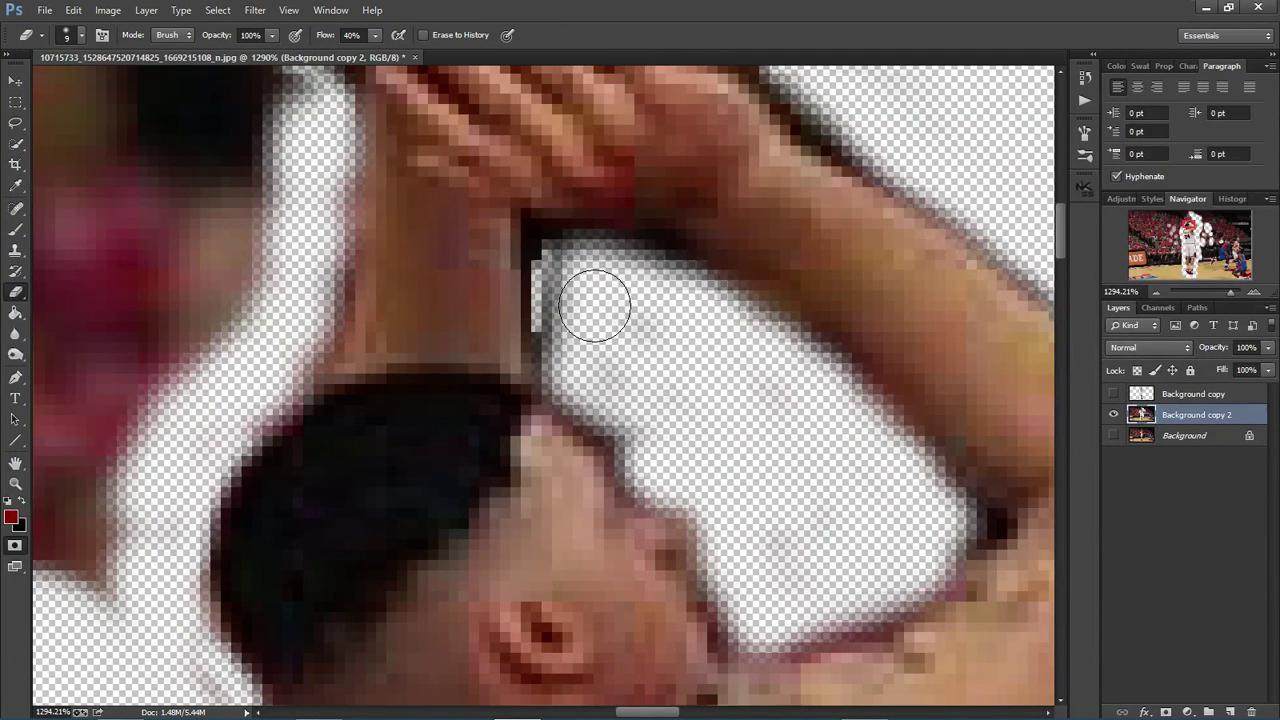
pyautogui.moveTo(565, 318)
pyautogui.mouseDown()
pyautogui.moveTo(563, 331)
pyautogui.moveTo(555, 250)
pyautogui.moveTo(670, 288)
pyautogui.moveTo(608, 286)
pyautogui.moveTo(566, 334)
pyautogui.moveTo(564, 318)
pyautogui.mouseUp()
pyautogui.scroll(-6, 563, 308)
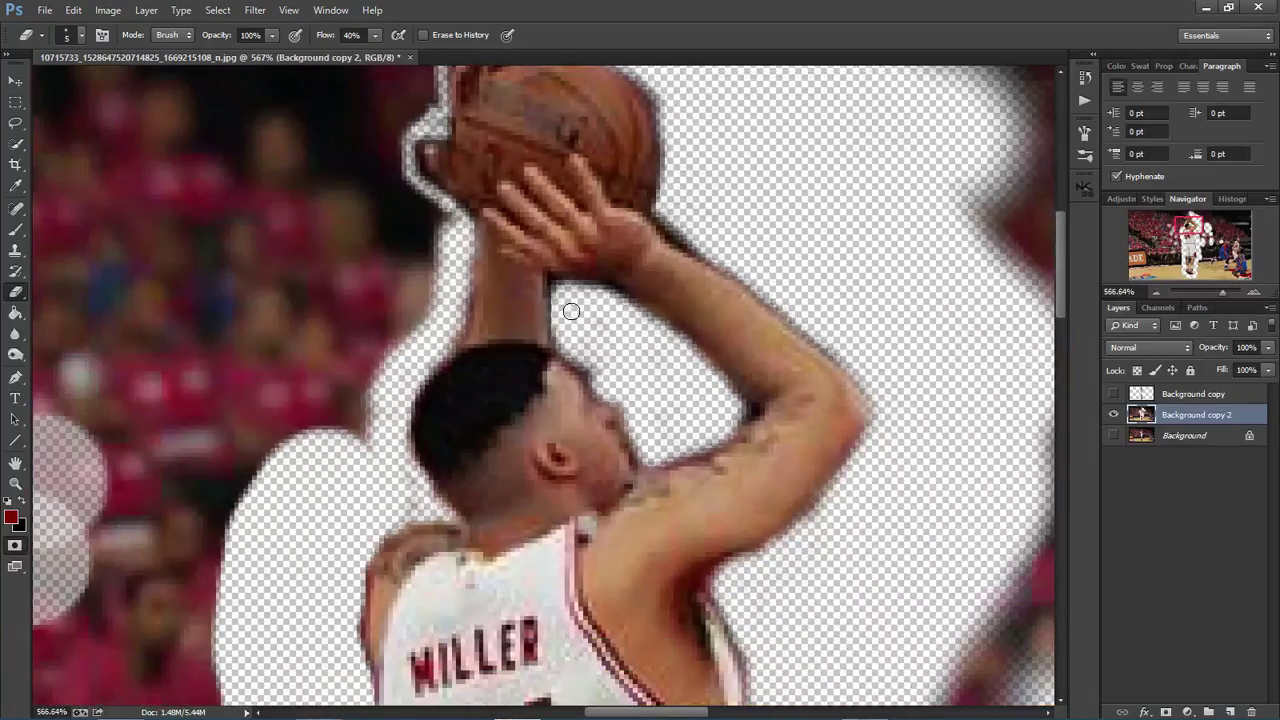
# Clean the dark fringe inside the raised arms with a soft 1 px brush and outside the front wrist with 5 px.
pyautogui.scroll(4, 561, 295)
pyautogui.press('[')
pyautogui.press('[')
pyautogui.press('[')
pyautogui.scroll(1, 561, 293)
pyautogui.press('[')
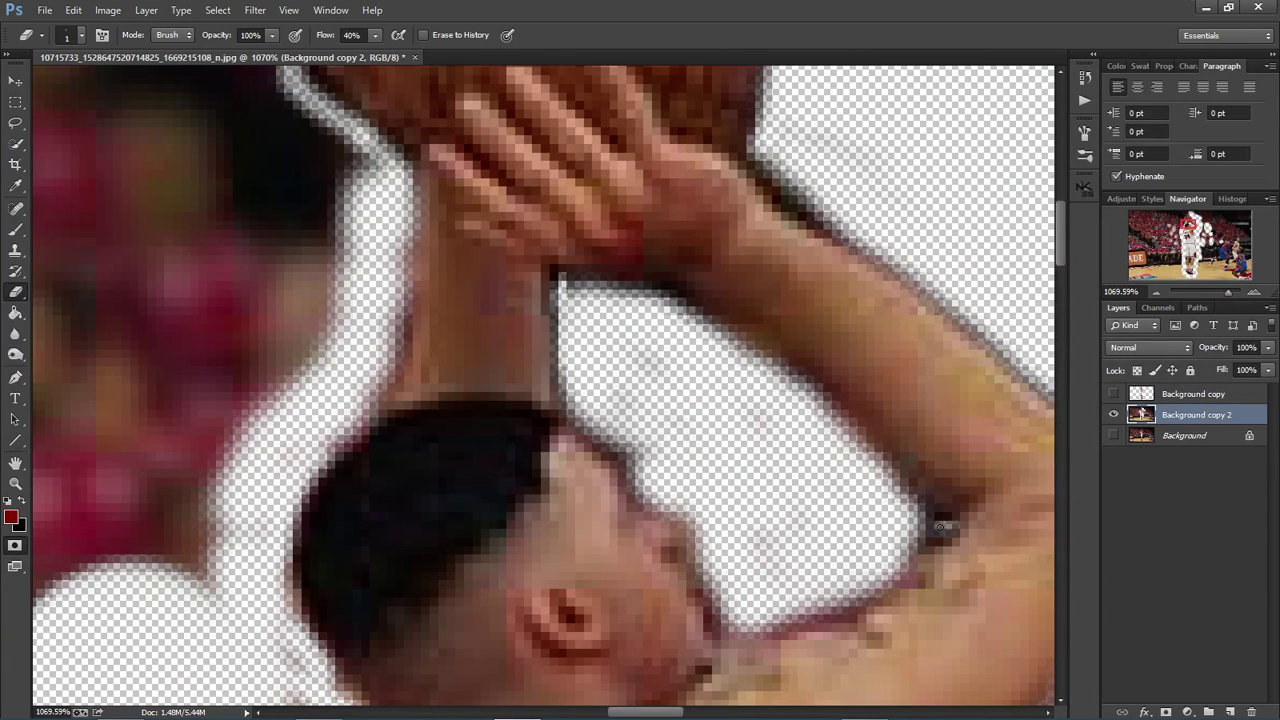
pyautogui.scroll(-1, 915, 518)
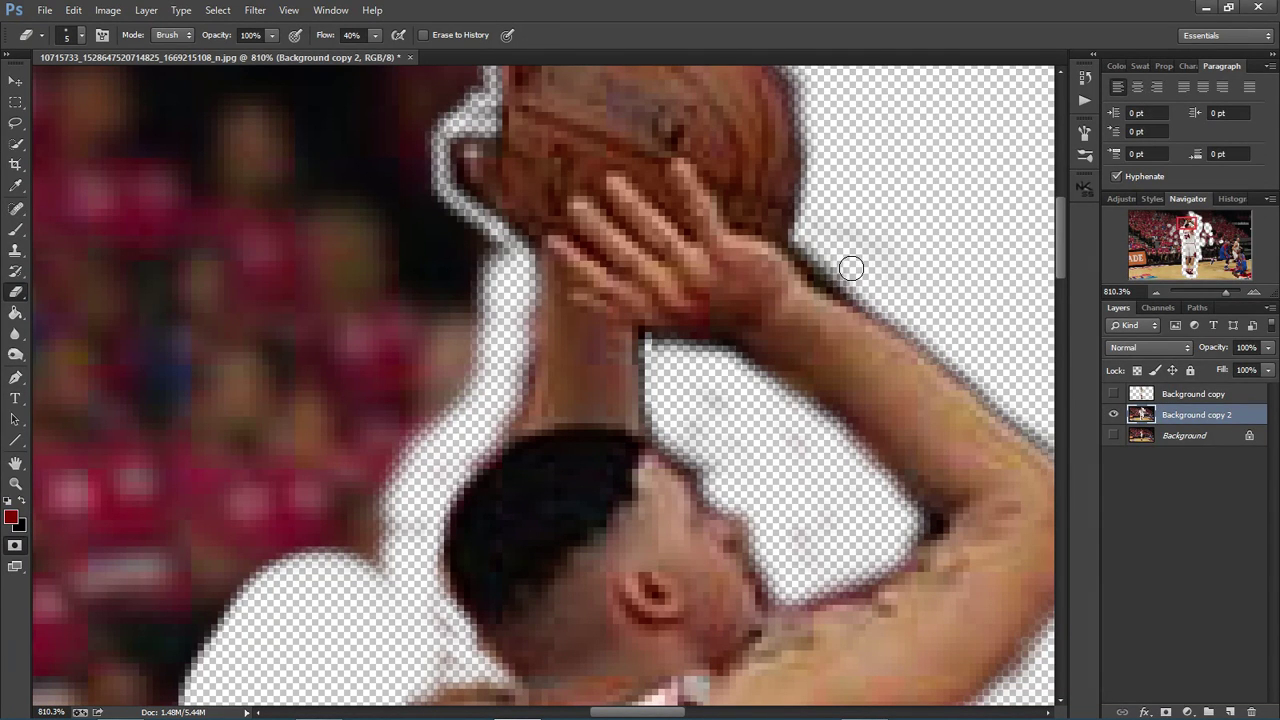
pyautogui.moveTo(851, 268)
pyautogui.mouseDown()
pyautogui.moveTo(814, 257)
pyautogui.moveTo(880, 285)
pyautogui.mouseUp()
pyautogui.scroll(-3, 880, 285)
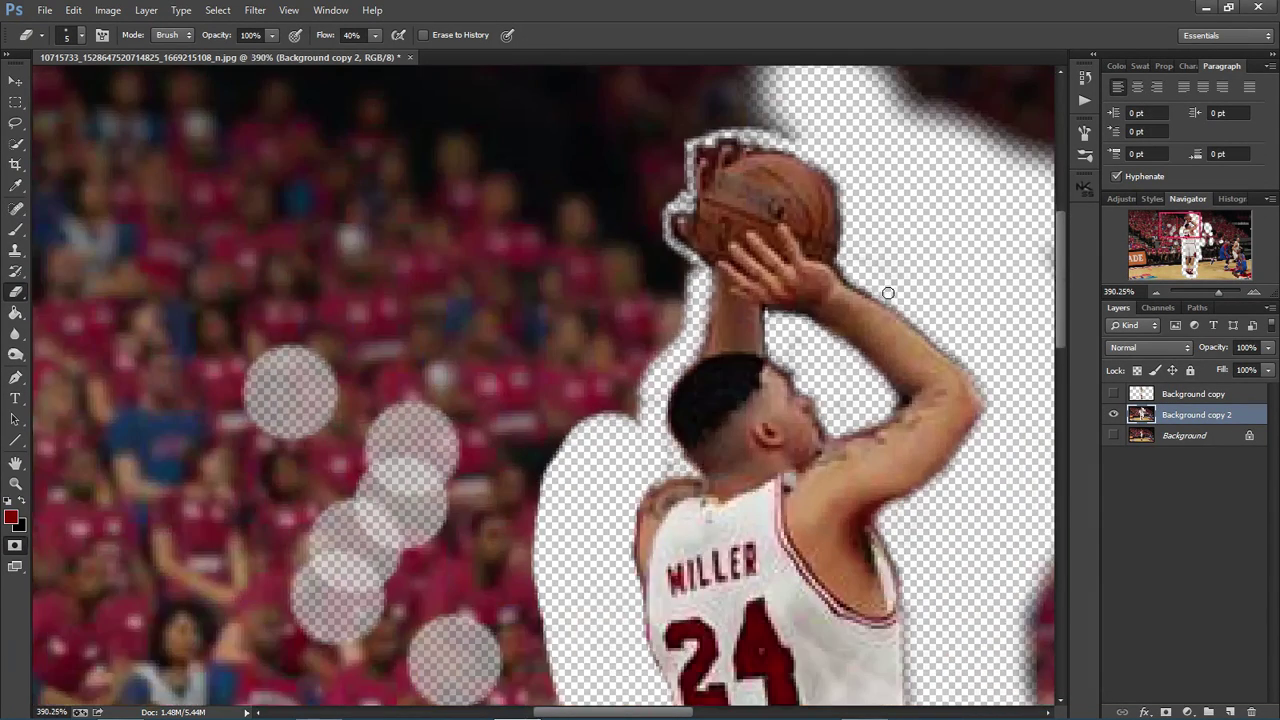
# Erase the dark fringe below the shorts' hem along the outer edge of the player's left calf with the 5 px brush.
pyautogui.scroll(-6, 888, 293)
pyautogui.scroll(5, 598, 513)
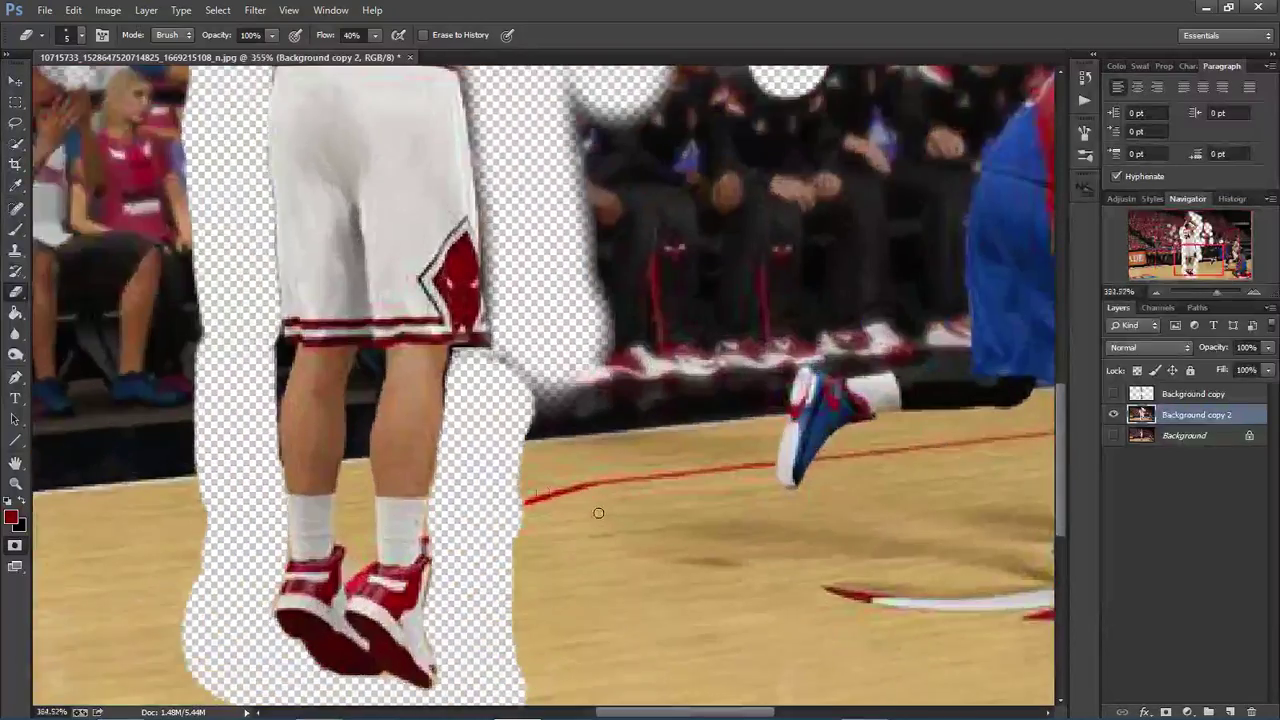
pyautogui.scroll(2, 598, 513)
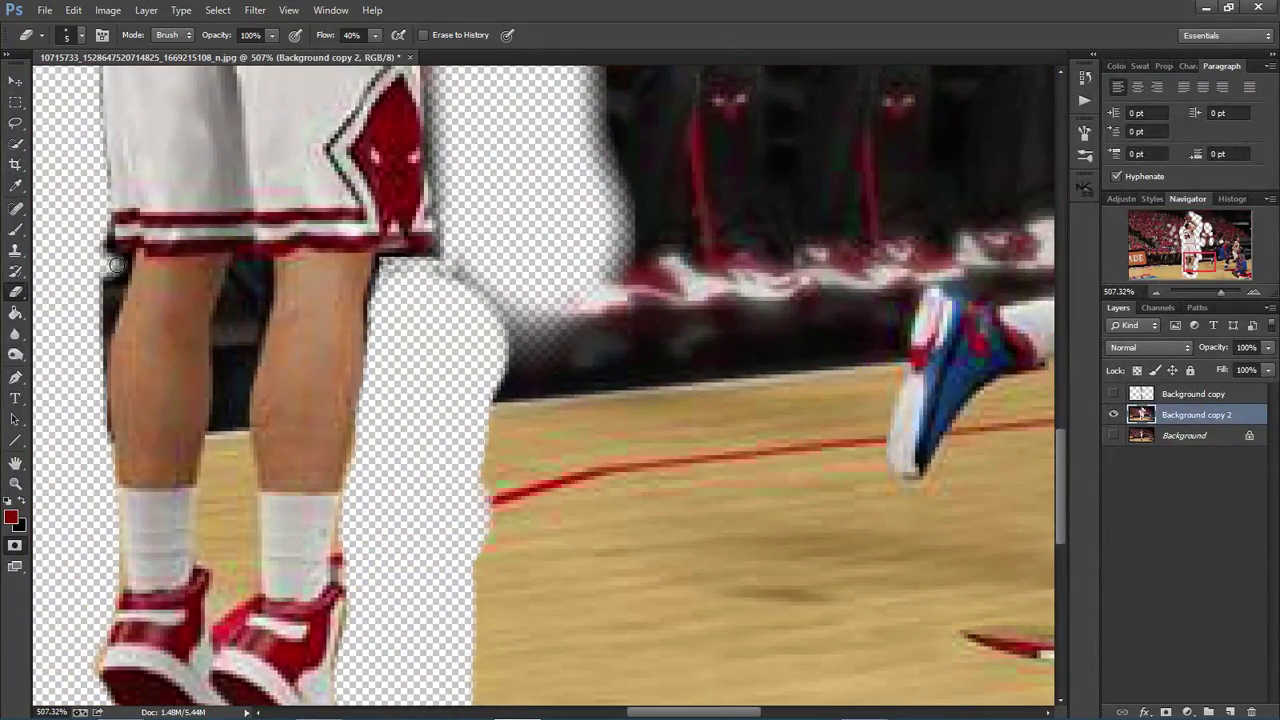
pyautogui.moveTo(116, 263)
pyautogui.mouseDown()
pyautogui.moveTo(91, 361)
pyautogui.moveTo(90, 346)
pyautogui.moveTo(94, 364)
pyautogui.moveTo(96, 320)
pyautogui.moveTo(96, 388)
pyautogui.mouseUp()
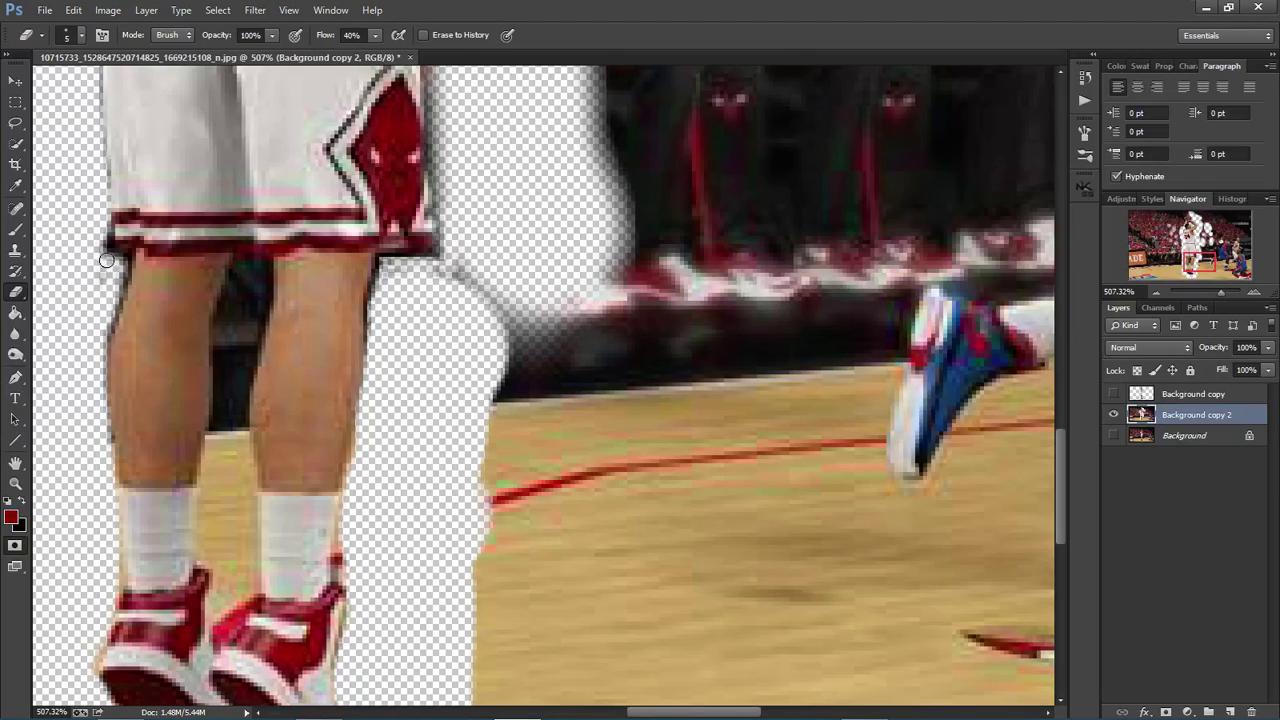
# Erase the background between the player's legs from the hem to the shoes and trim the dark edges of the calves.
pyautogui.moveTo(233, 270)
pyautogui.mouseDown()
pyautogui.moveTo(226, 423)
pyautogui.moveTo(223, 412)
pyautogui.moveTo(232, 400)
pyautogui.moveTo(235, 429)
pyautogui.moveTo(235, 335)
pyautogui.moveTo(238, 349)
pyautogui.moveTo(251, 272)
pyautogui.moveTo(263, 272)
pyautogui.moveTo(233, 463)
pyautogui.moveTo(220, 438)
pyautogui.moveTo(201, 547)
pyautogui.moveTo(237, 468)
pyautogui.moveTo(240, 490)
pyautogui.moveTo(244, 430)
pyautogui.moveTo(247, 565)
pyautogui.mouseUp()
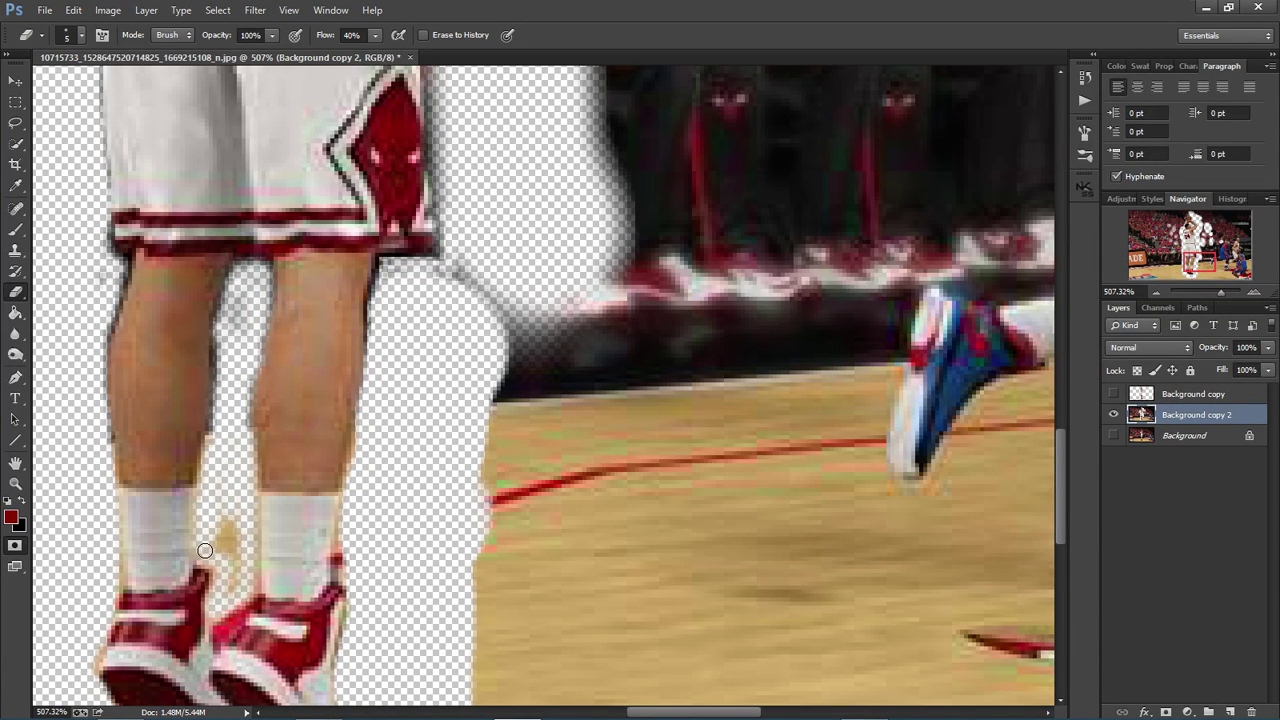
pyautogui.moveTo(205, 550)
pyautogui.mouseDown()
pyautogui.moveTo(220, 518)
pyautogui.moveTo(234, 583)
pyautogui.moveTo(236, 549)
pyautogui.mouseUp()
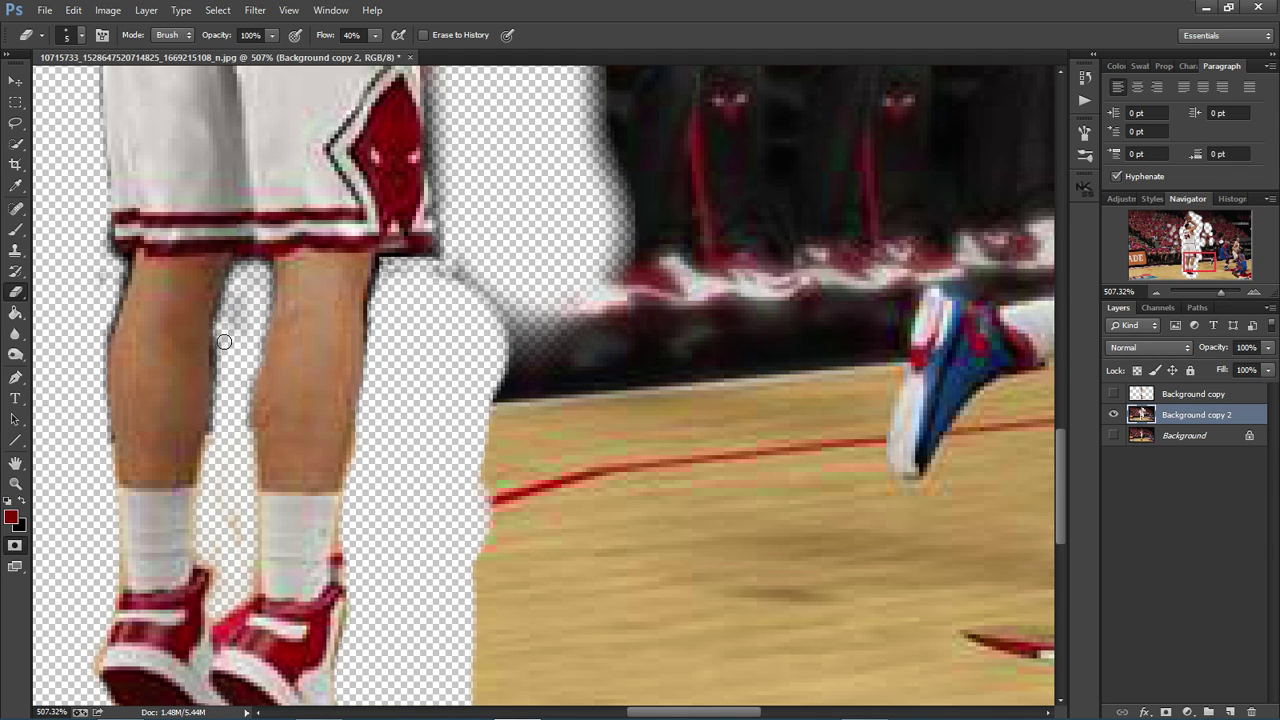
pyautogui.moveTo(221, 330); pyautogui.dragTo(218, 436)
pyautogui.moveTo(228, 314); pyautogui.dragTo(231, 293)
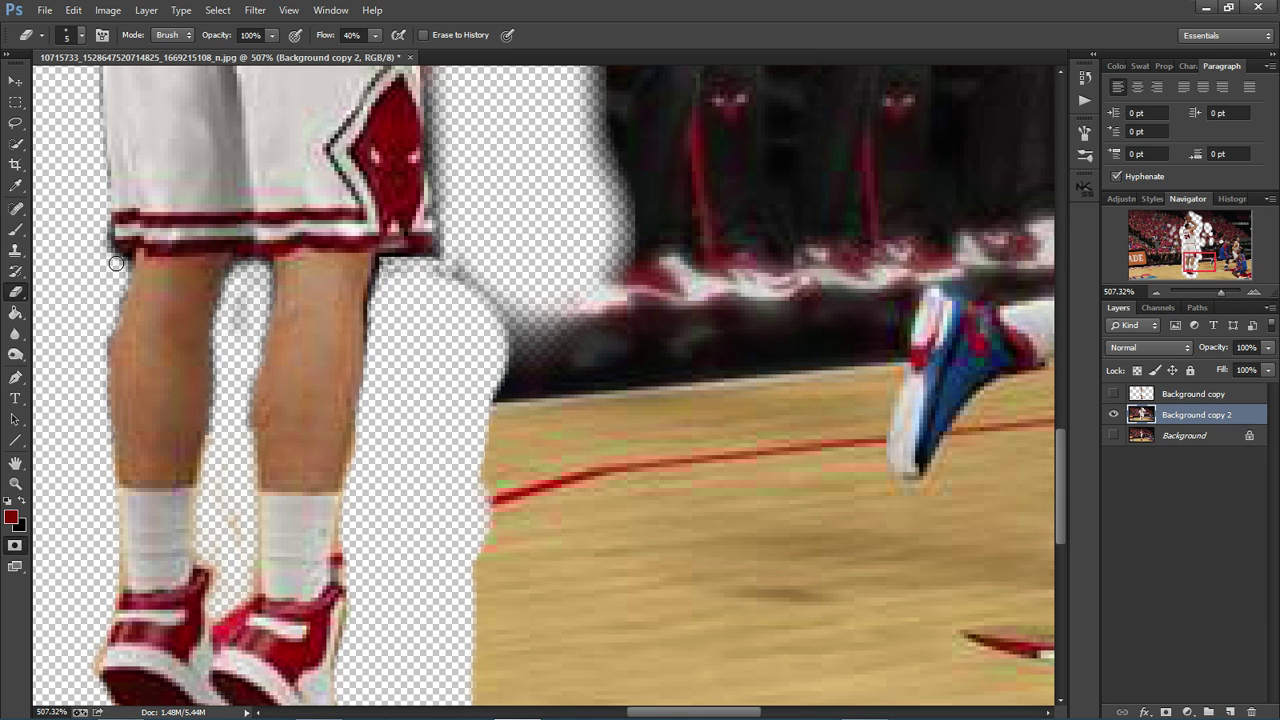
pyautogui.moveTo(473, 311)
pyautogui.mouseDown()
pyautogui.moveTo(444, 268)
pyautogui.moveTo(476, 290)
pyautogui.mouseUp()
# Erase the crowd, court and other players in front of the shooter with a hard 300 to 400 px brush at 100% flow.
pyautogui.hotkey('ctrl', '0')
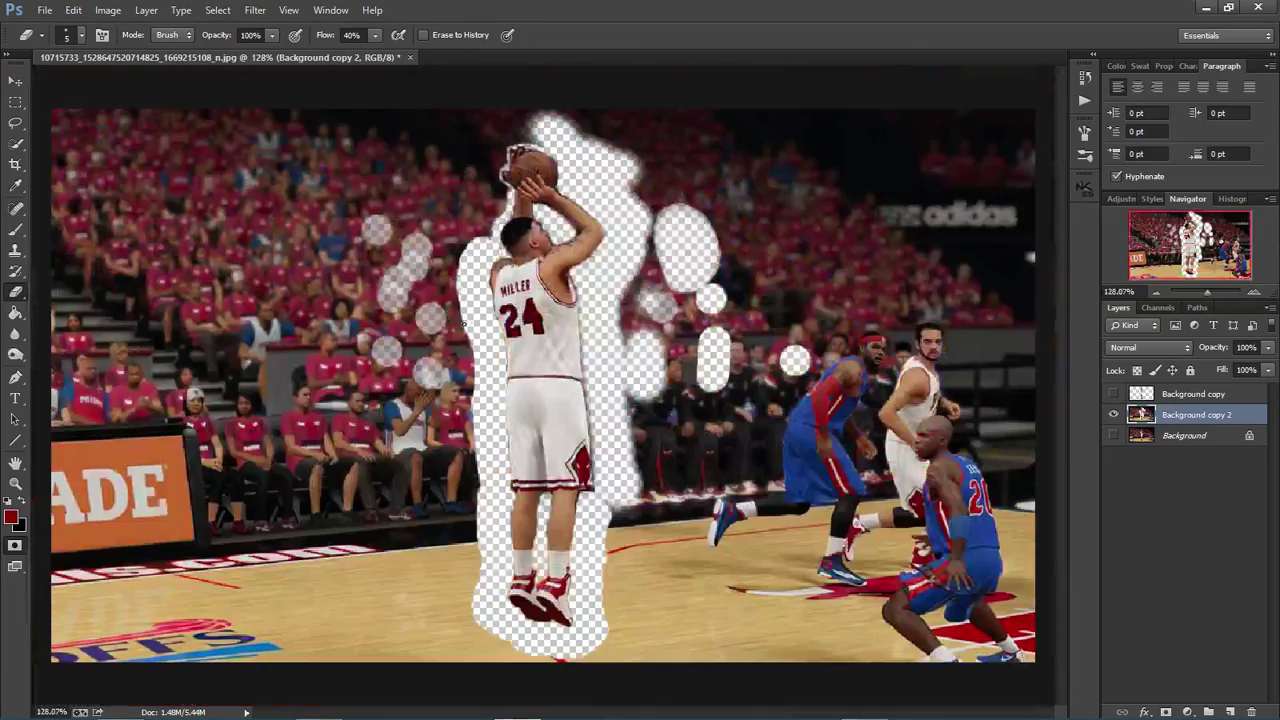
pyautogui.scroll(8, 477, 173)
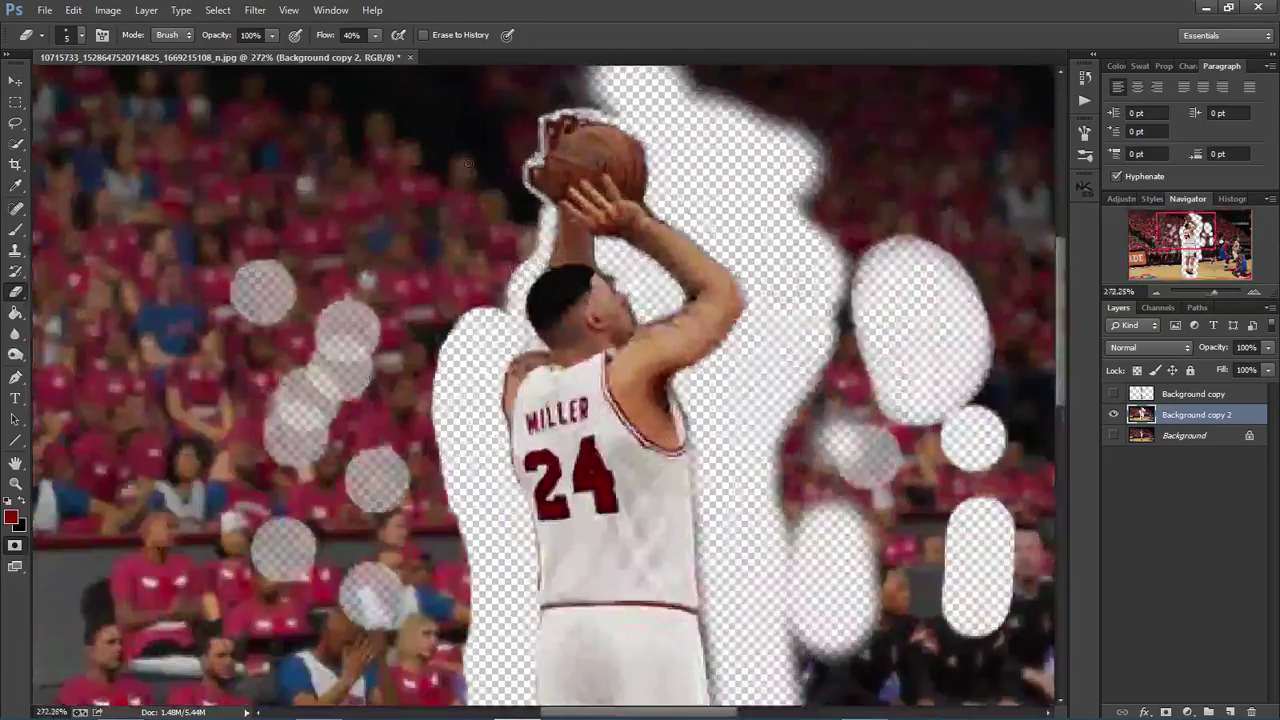
pyautogui.scroll(-9, 475, 172)
pyautogui.scroll(-2, 475, 172)
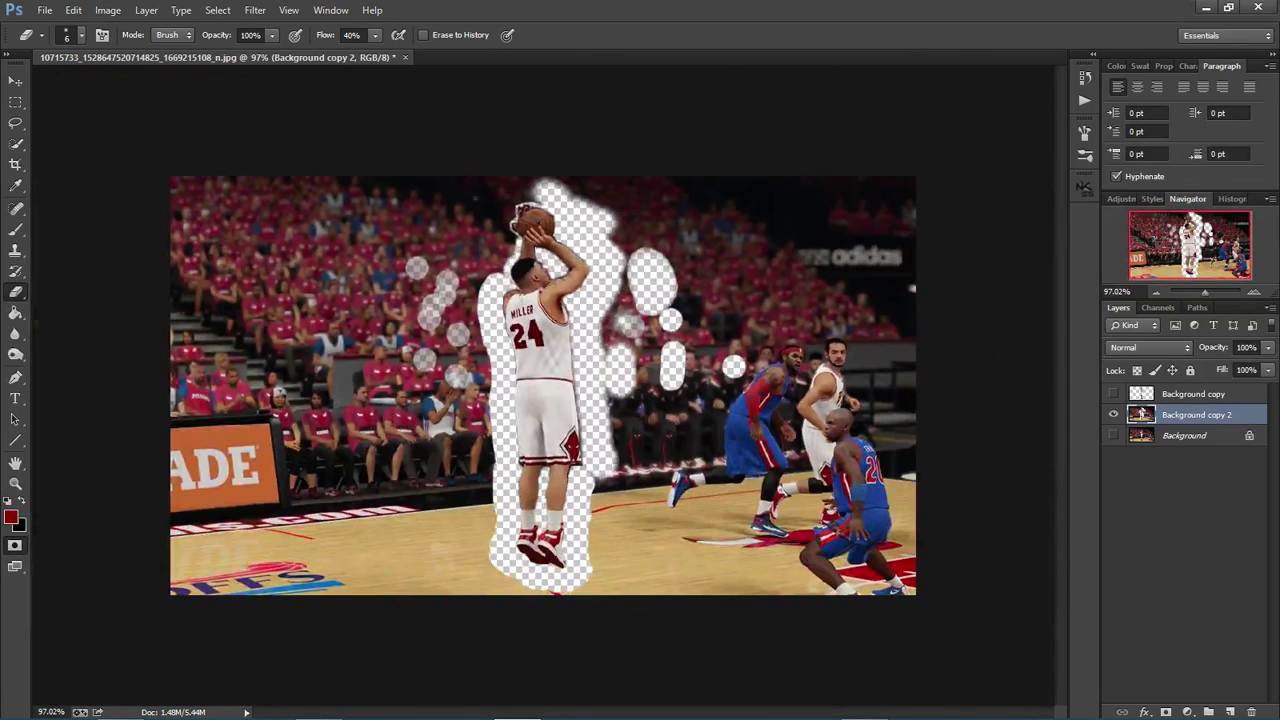
pyautogui.click(82, 37)
pyautogui.click(94, 172)
pyautogui.click(840, 252)
pyautogui.click(375, 35)
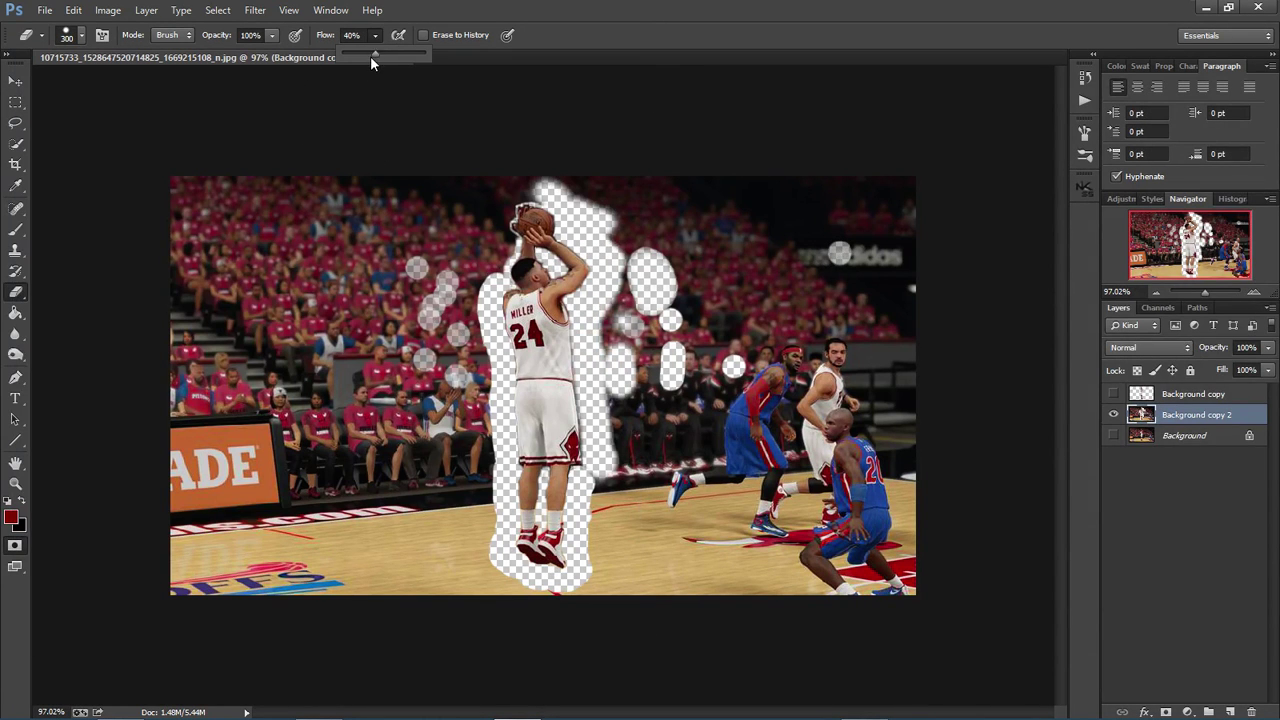
pyautogui.moveTo(370, 56); pyautogui.dragTo(428, 55)
pyautogui.moveTo(829, 171)
pyautogui.mouseDown()
pyautogui.moveTo(737, 232)
pyautogui.moveTo(714, 225)
pyautogui.moveTo(826, 257)
pyautogui.moveTo(856, 304)
pyautogui.moveTo(760, 348)
pyautogui.moveTo(708, 355)
pyautogui.moveTo(728, 457)
pyautogui.moveTo(699, 577)
pyautogui.moveTo(947, 524)
pyautogui.moveTo(876, 335)
pyautogui.mouseUp()
pyautogui.press(']')
pyautogui.click(692, 118)
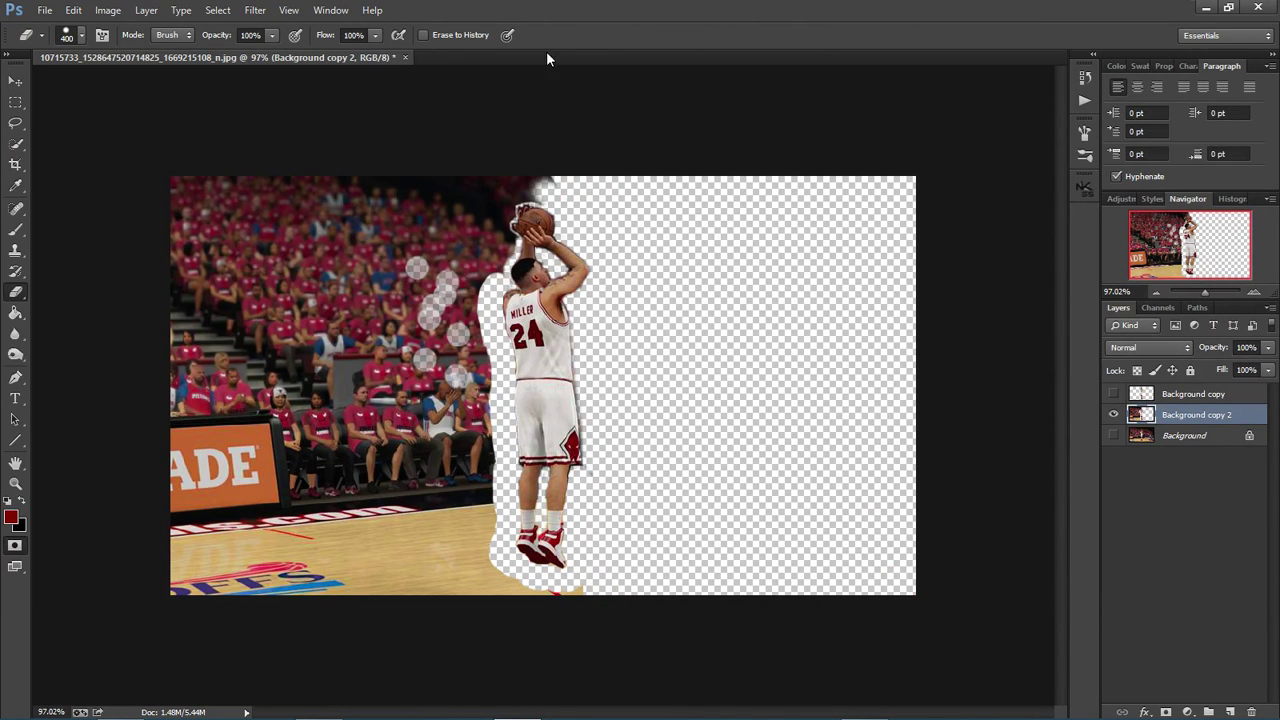
# Erase the crowd above the ball and the whole background behind the player with the hard brush reduced to 175 px.
pyautogui.press('[')
pyautogui.press('[')
pyautogui.press('[')
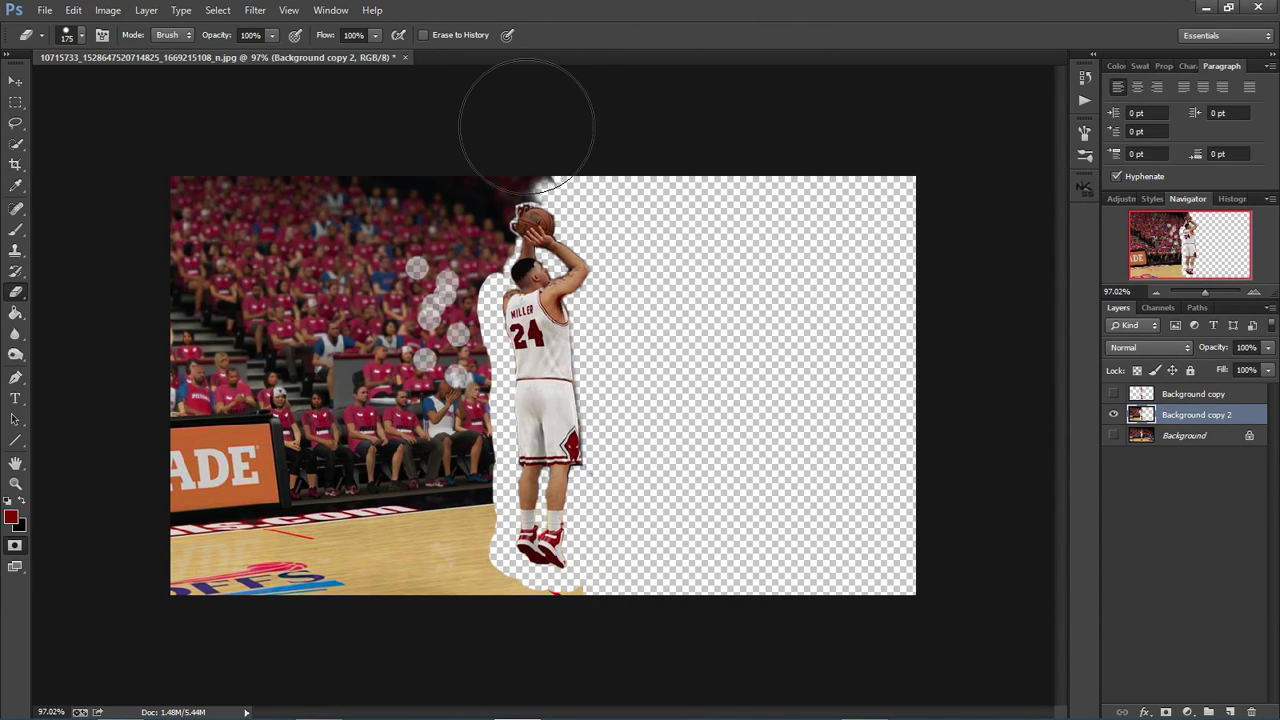
pyautogui.moveTo(546, 134)
pyautogui.mouseDown()
pyautogui.moveTo(508, 138)
pyautogui.moveTo(560, 140)
pyautogui.moveTo(445, 118)
pyautogui.moveTo(431, 171)
pyautogui.moveTo(205, 255)
pyautogui.moveTo(194, 193)
pyautogui.moveTo(204, 550)
pyautogui.moveTo(217, 607)
pyautogui.moveTo(413, 619)
pyautogui.moveTo(570, 656)
pyautogui.moveTo(489, 653)
pyautogui.moveTo(425, 600)
pyautogui.moveTo(424, 302)
pyautogui.moveTo(438, 223)
pyautogui.moveTo(305, 420)
pyautogui.moveTo(282, 279)
pyautogui.moveTo(319, 514)
pyautogui.moveTo(394, 251)
pyautogui.mouseUp()
# Erase the leftover crowd strip beside the back forearm and head, reducing the hard brush to 80 px and then 25 px.
pyautogui.scroll(5, 394, 251)
pyautogui.press('[')
pyautogui.press('[')
pyautogui.press('[')
pyautogui.press('[')
pyautogui.press('[')
pyautogui.press('[')
pyautogui.press('[')
pyautogui.press('[')
pyautogui.press('[')
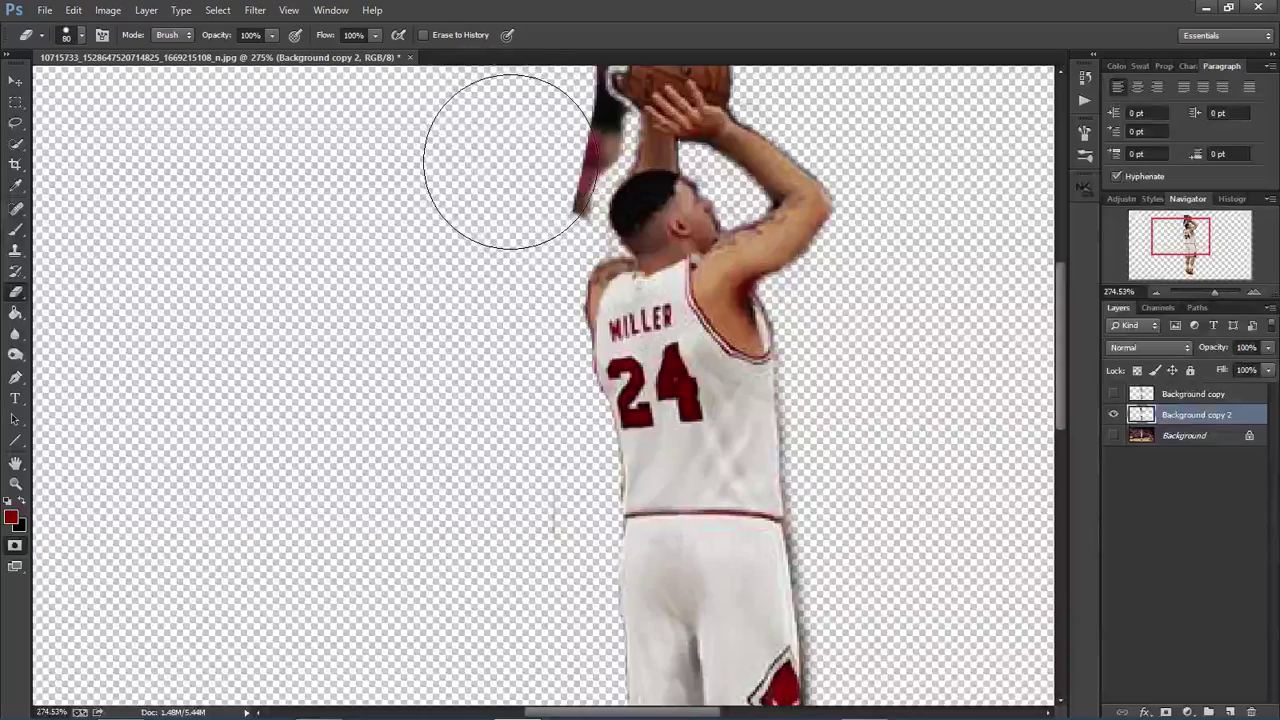
pyautogui.press('[')
pyautogui.moveTo(543, 173); pyautogui.dragTo(581, 132)
pyautogui.press('[')
pyautogui.press('[')
pyautogui.press('[')
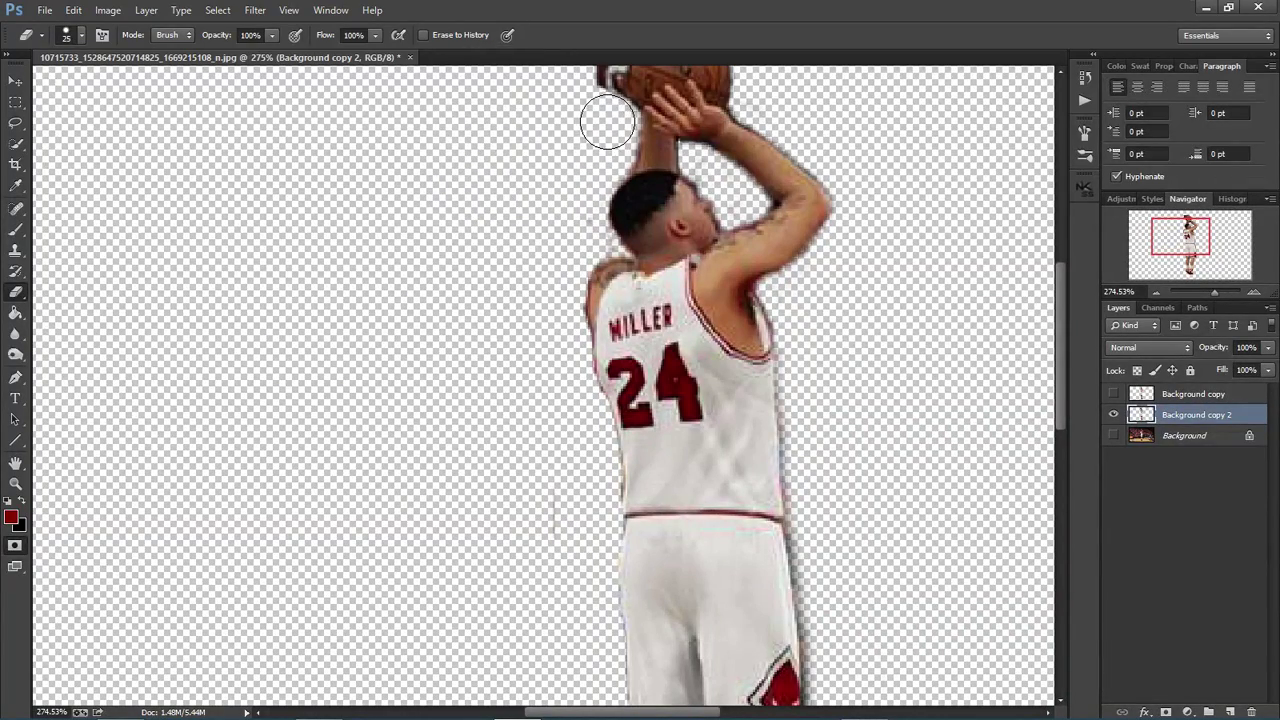
# Erase the remaining dark patch beside the fingertips and ball with the hard 25 px brush.
pyautogui.scroll(-5, 566, 106)
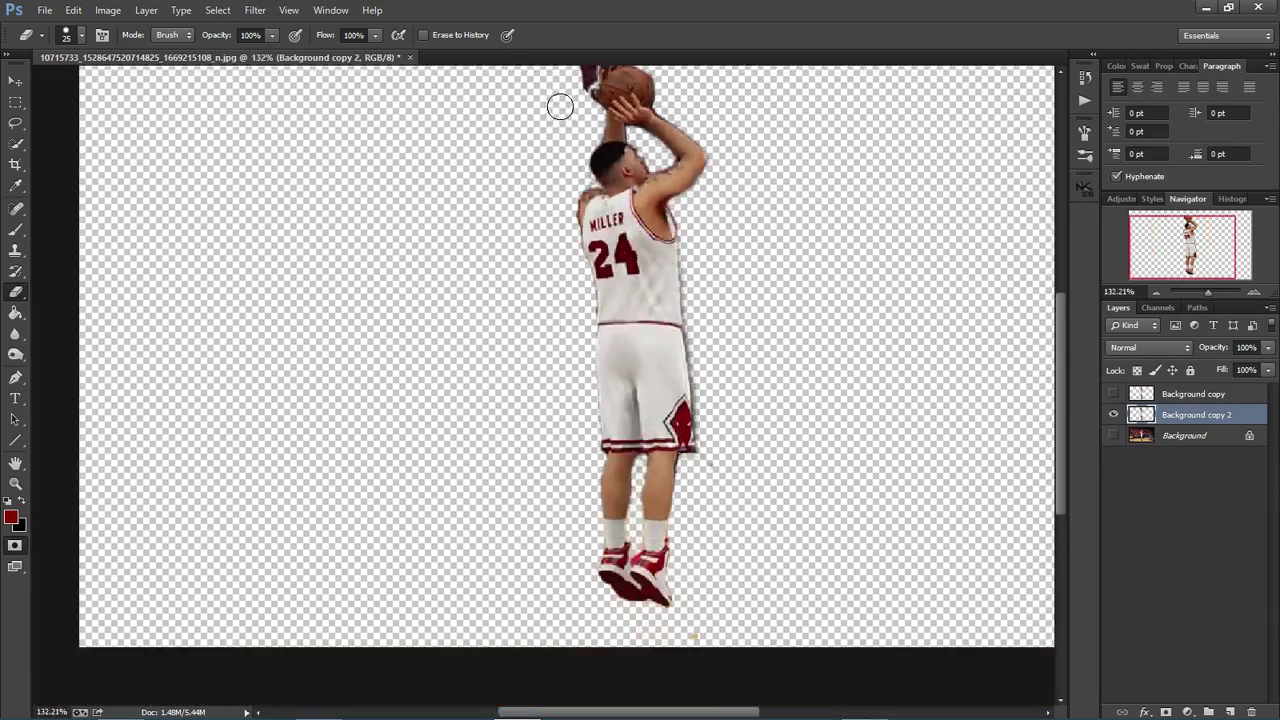
pyautogui.scroll(5, 523, 163)
pyautogui.scroll(3, 466, 126)
pyautogui.scroll(-3, 481, 103)
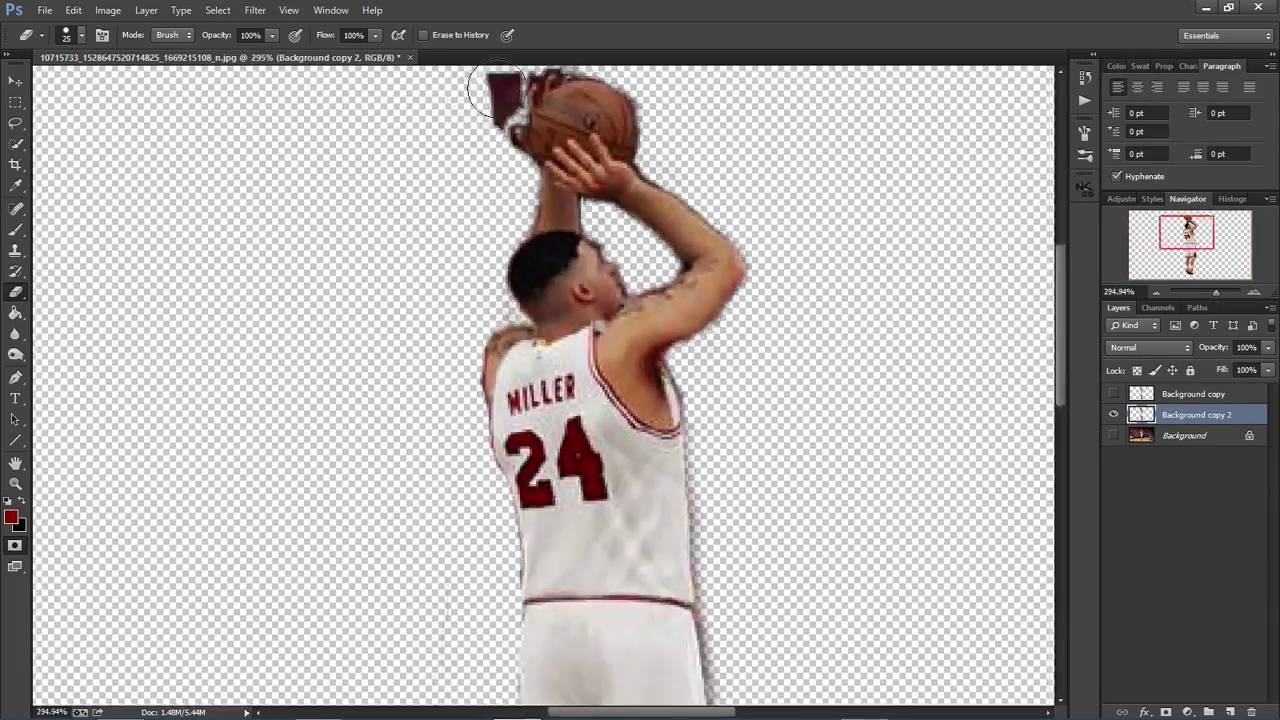
pyautogui.moveTo(492, 97); pyautogui.dragTo(491, 103)
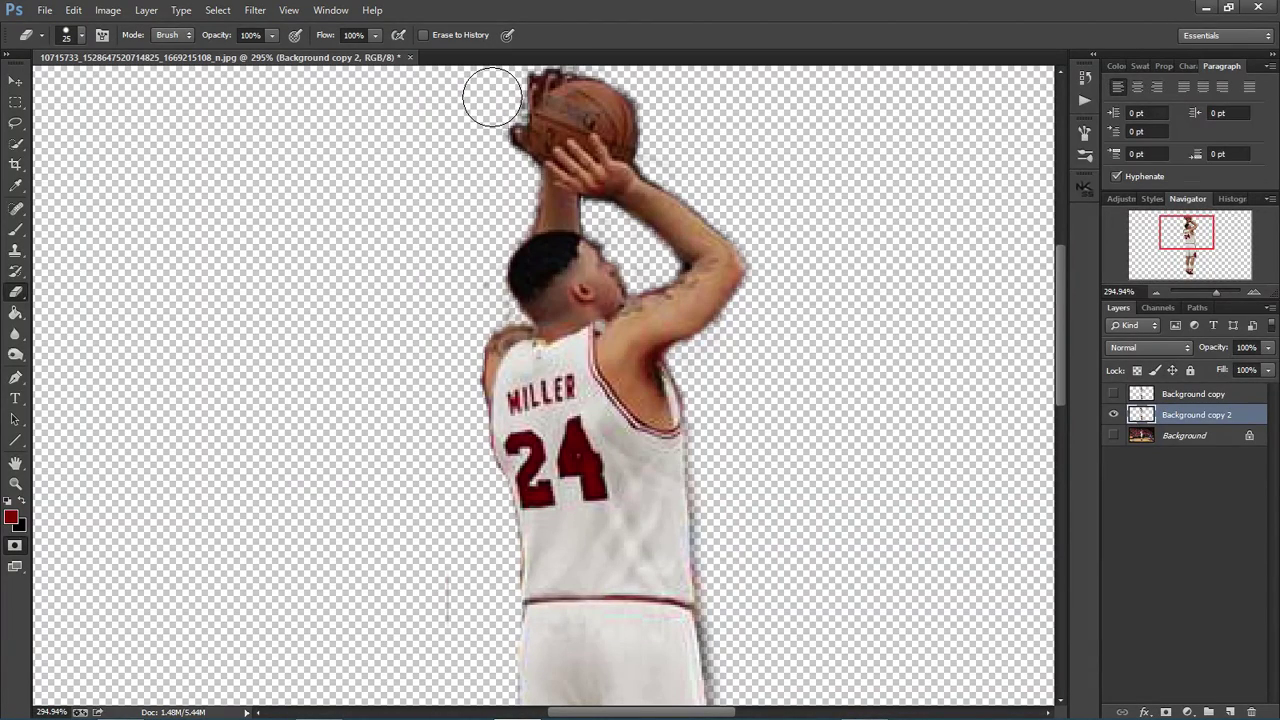
# Erase the thin stray line left in the empty area behind the player's waist with the 25 px brush.
pyautogui.scroll(-2, 470, 97)
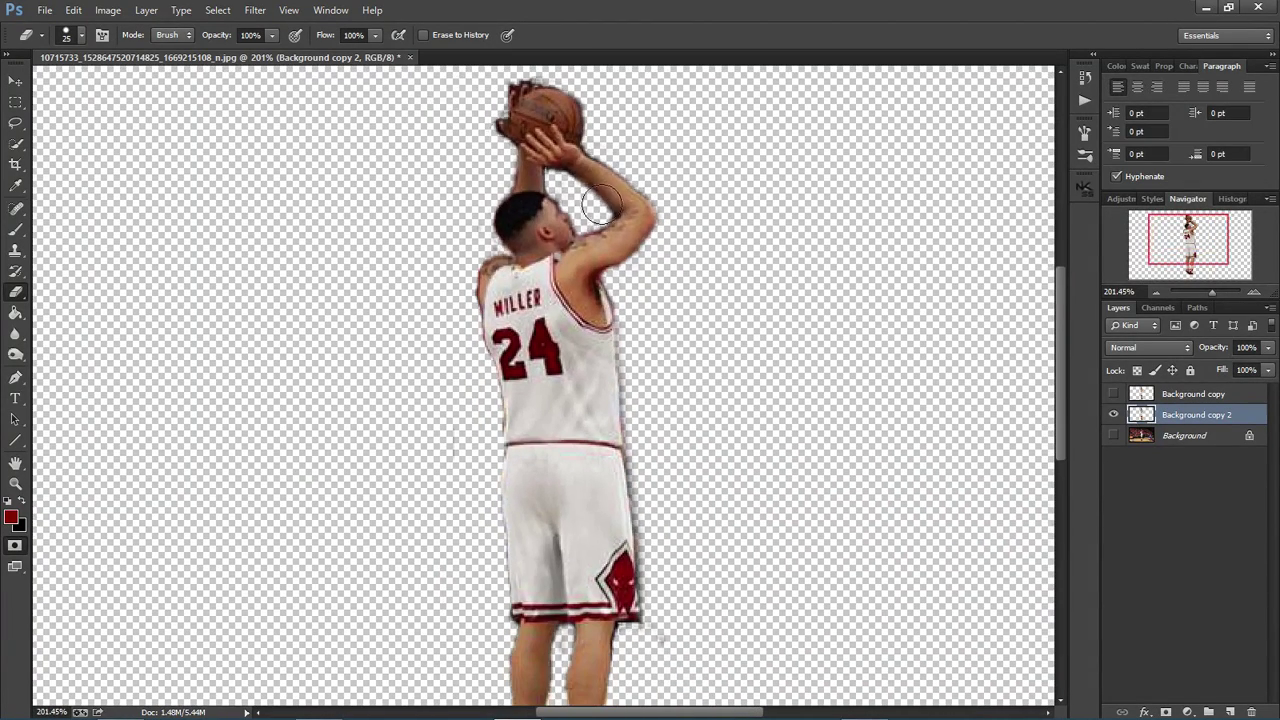
pyautogui.scroll(-2, 600, 205)
pyautogui.scroll(3, 540, 289)
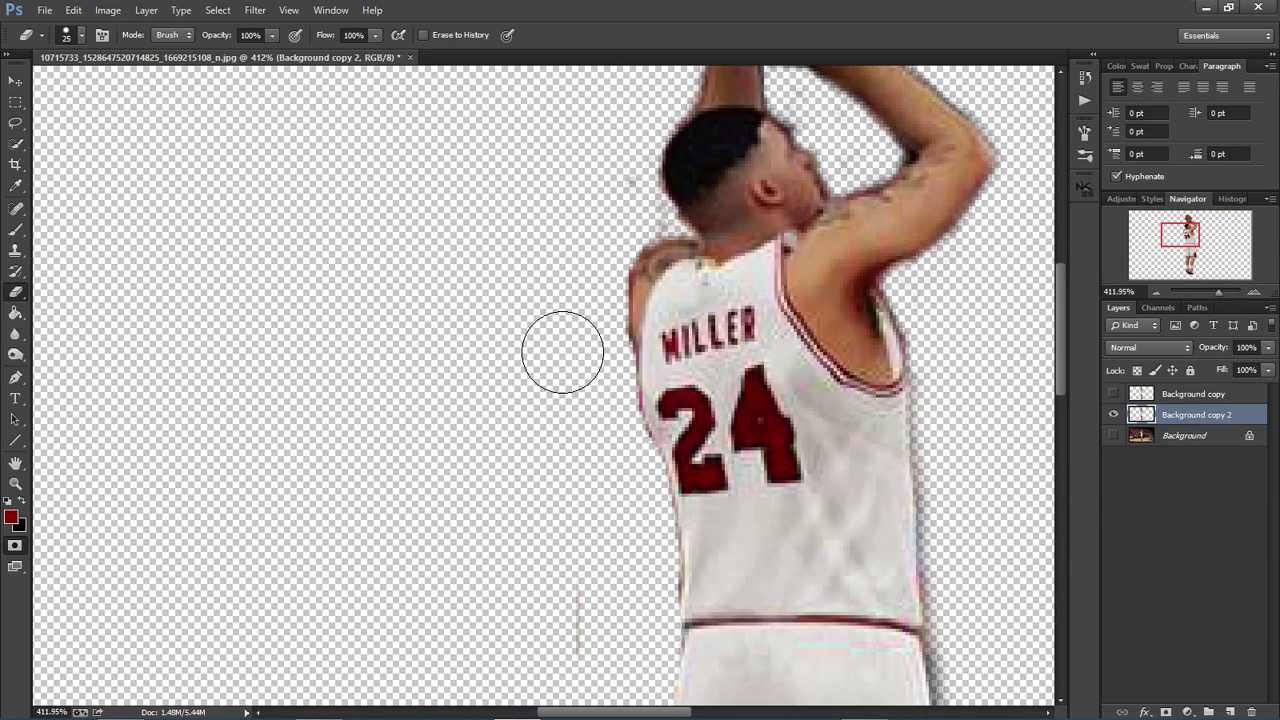
pyautogui.scroll(-2, 562, 352)
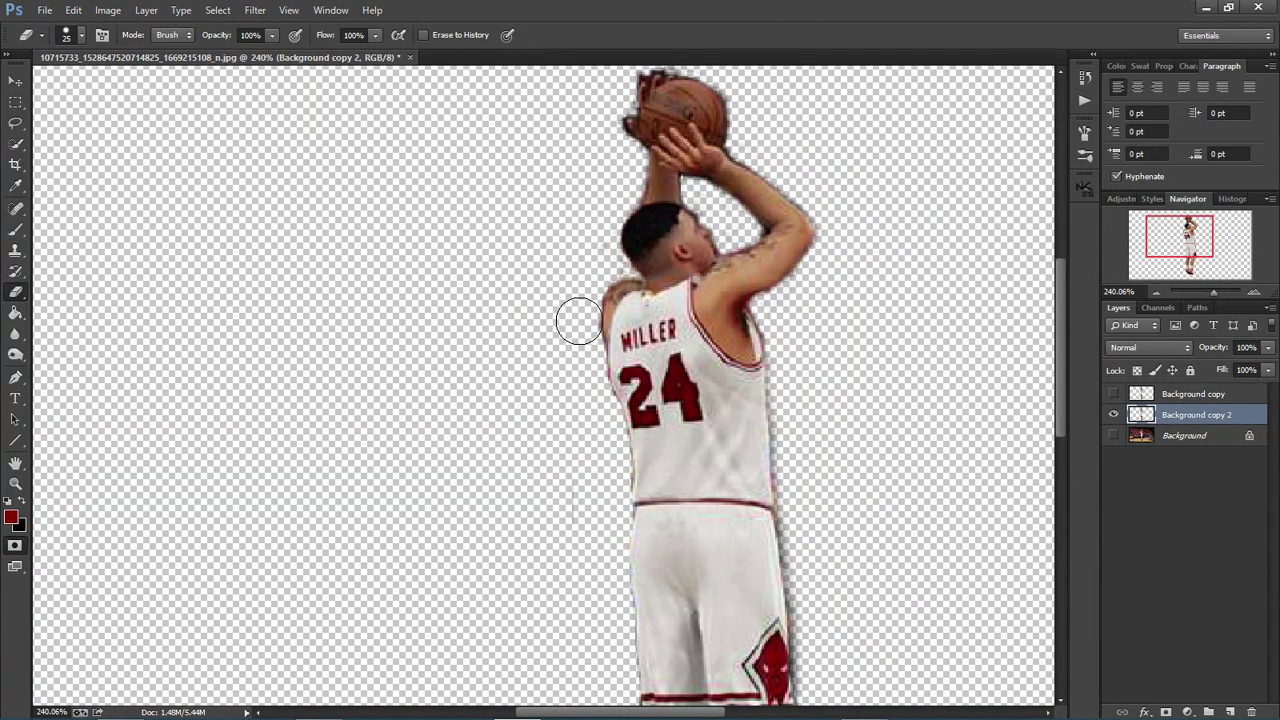
# Erase stray specks beside the shorts' hem with the hard brush reduced to 9 px.
pyautogui.scroll(-4, 563, 357)
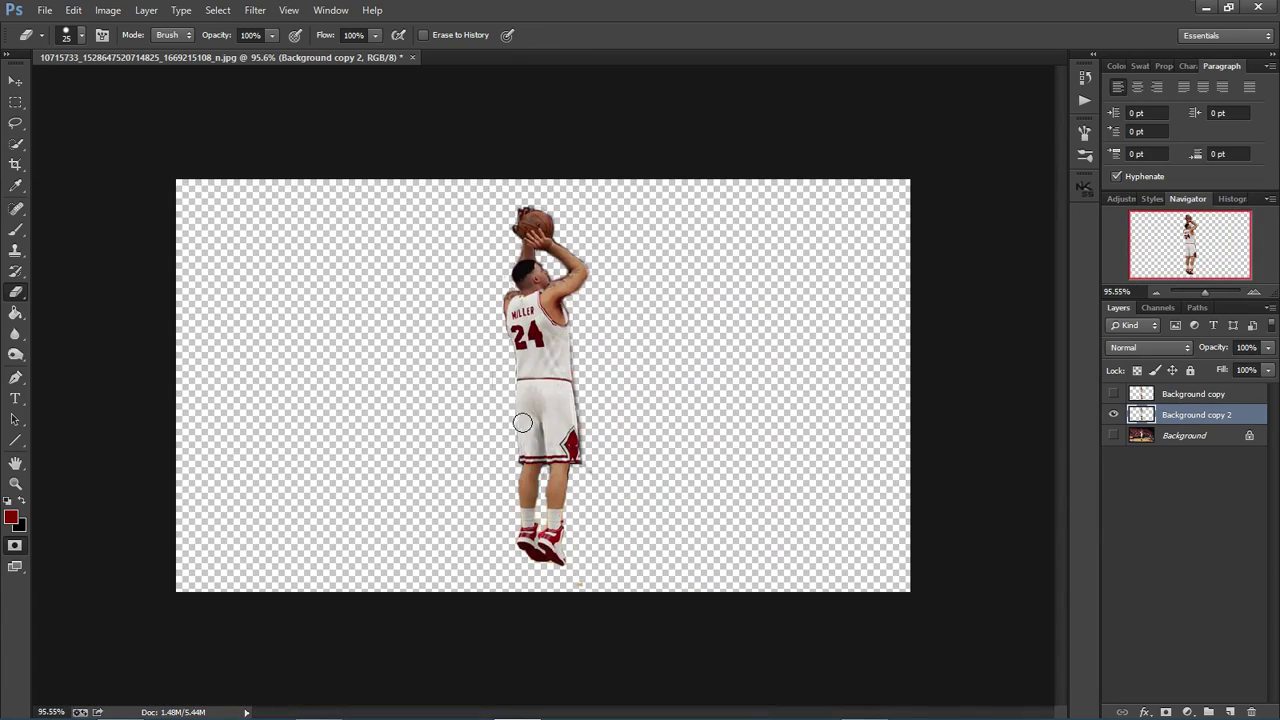
pyautogui.scroll(5, 607, 471)
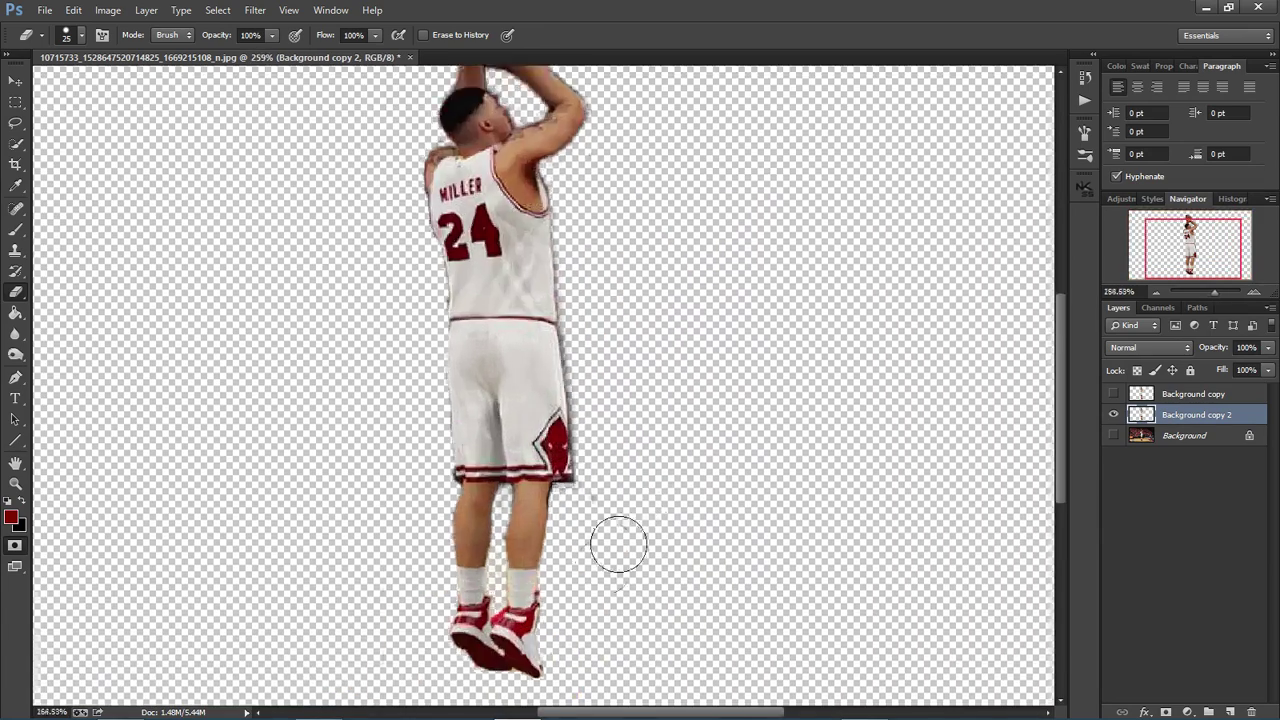
pyautogui.press('[')
pyautogui.press('[')
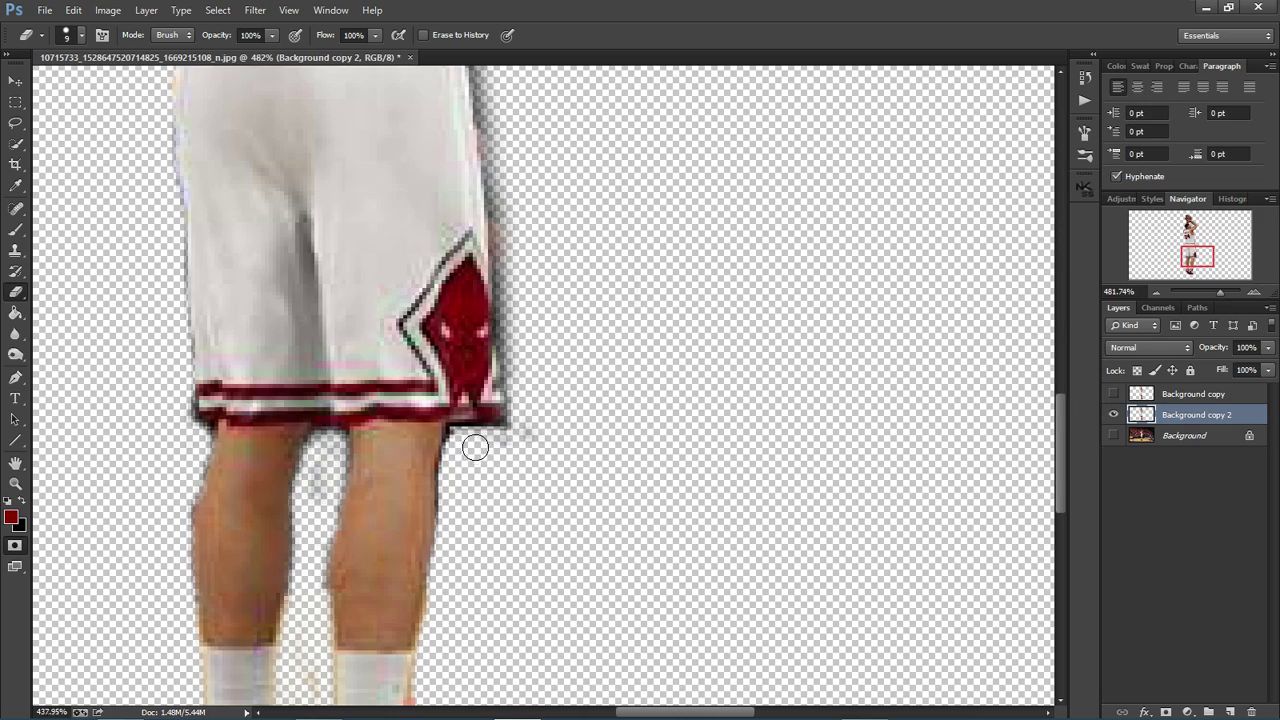
# Fit the whole image in view and briefly show the Background layer to compare it with the cutout.
pyautogui.hotkey('ctrl', '0')
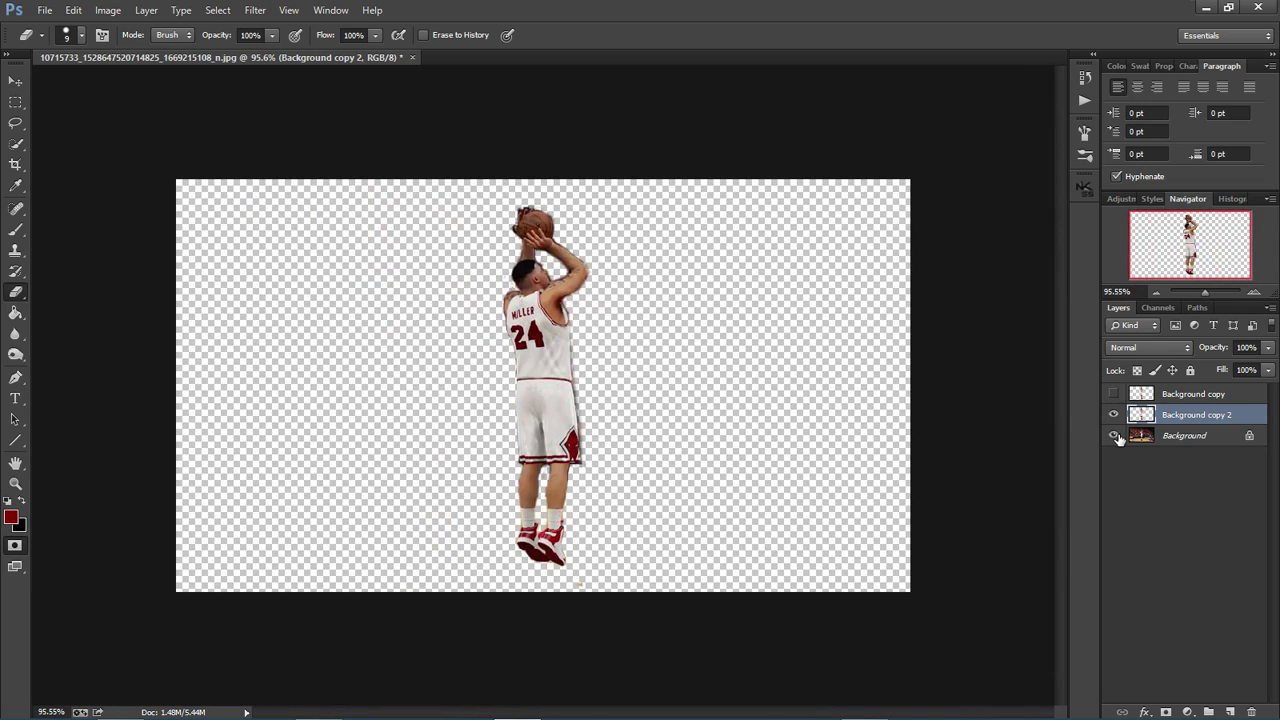
pyautogui.click(1115, 436)
pyautogui.click(1115, 436)
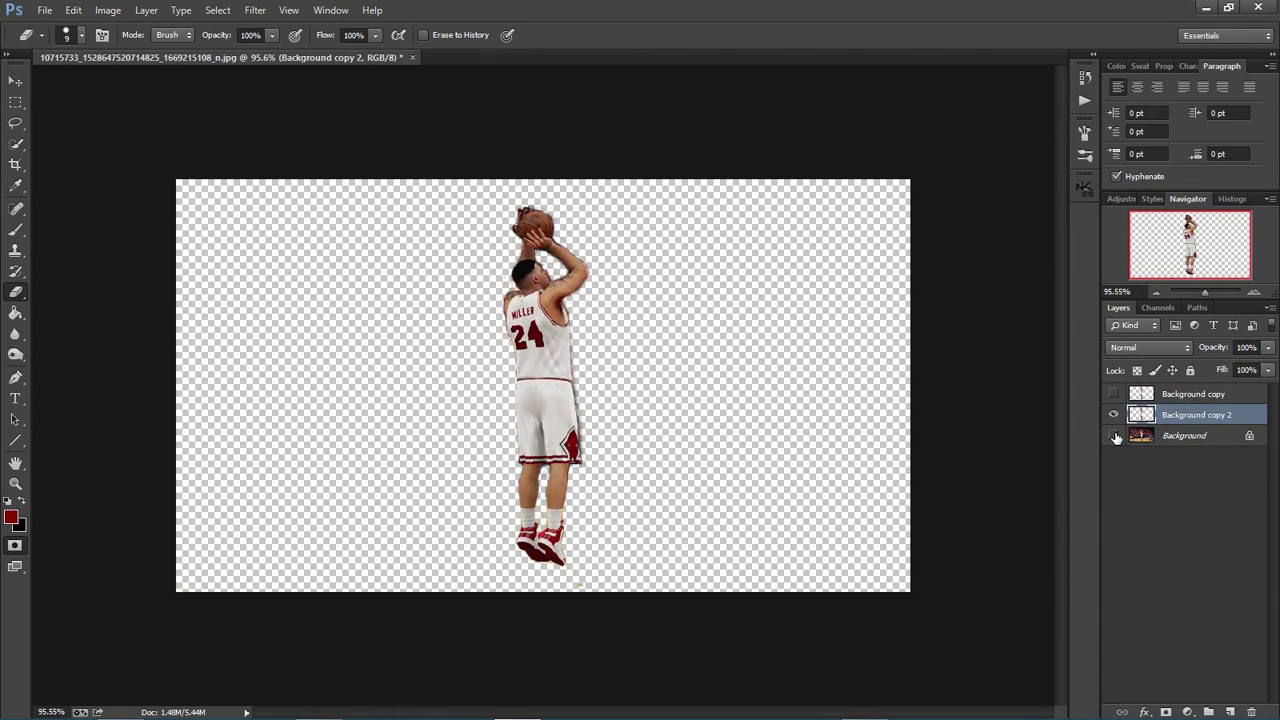